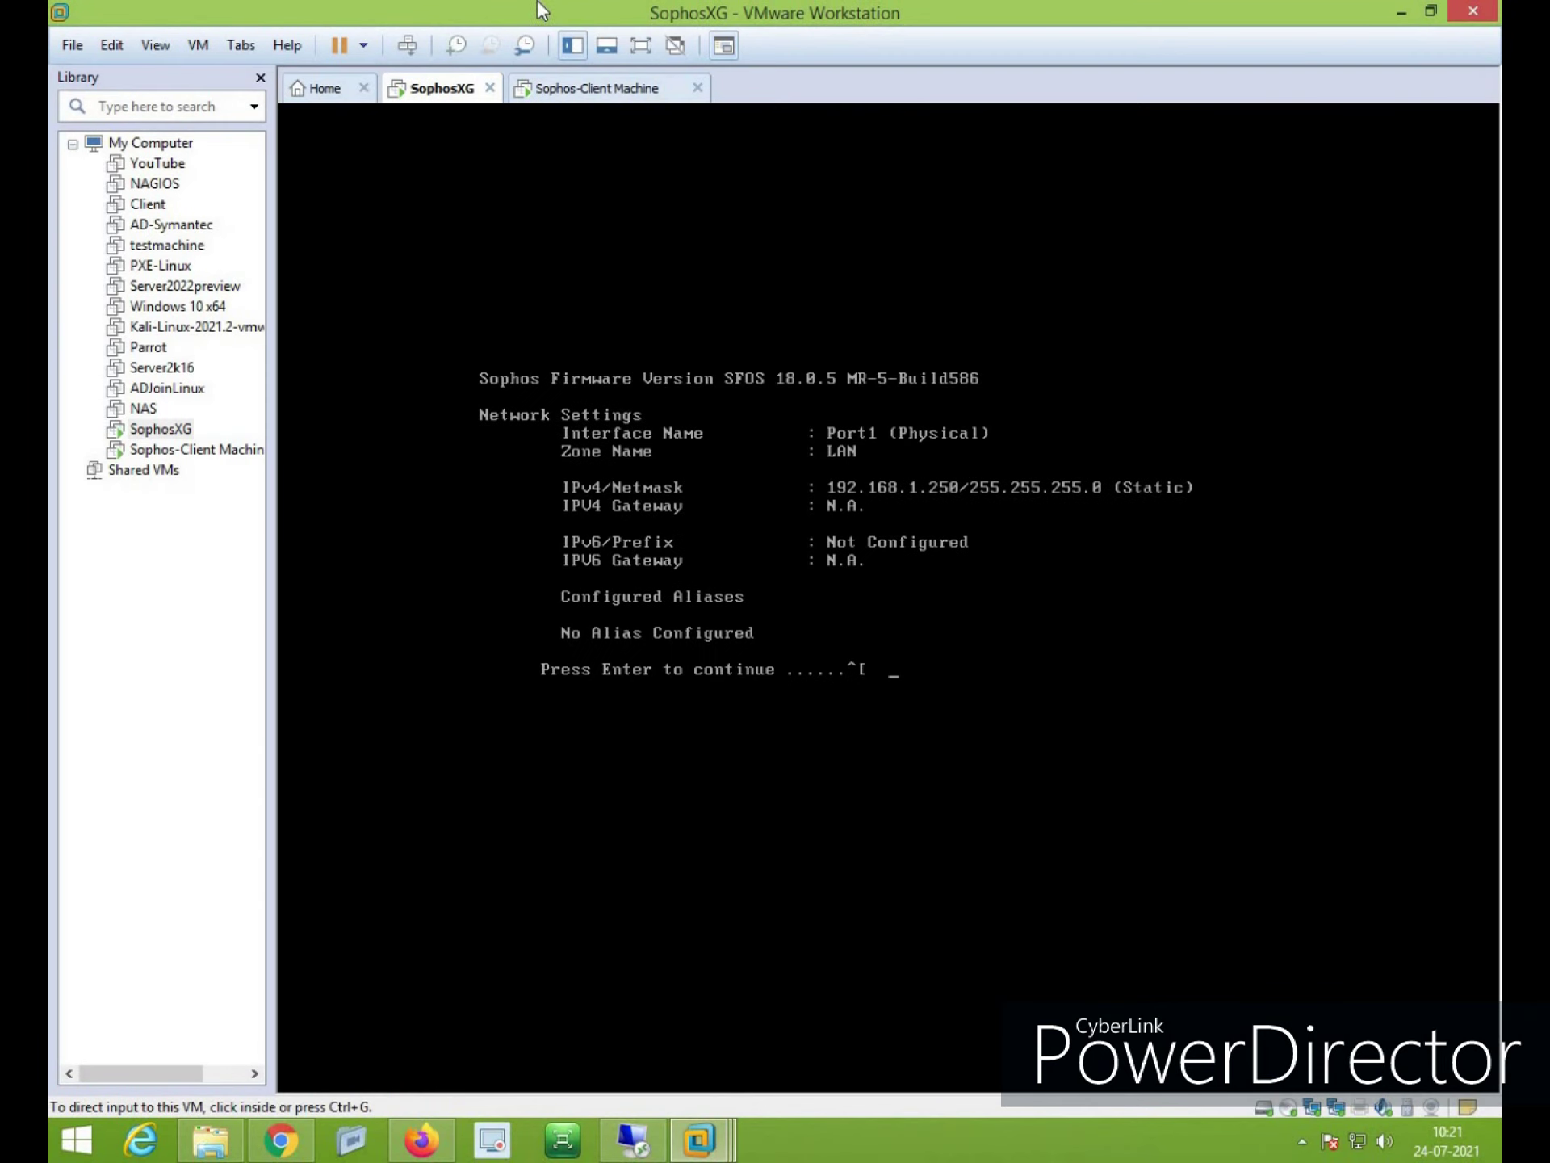
Open the SophosXG virtual machine's settings and view the connection of its first network adapter
right_click(433, 92)
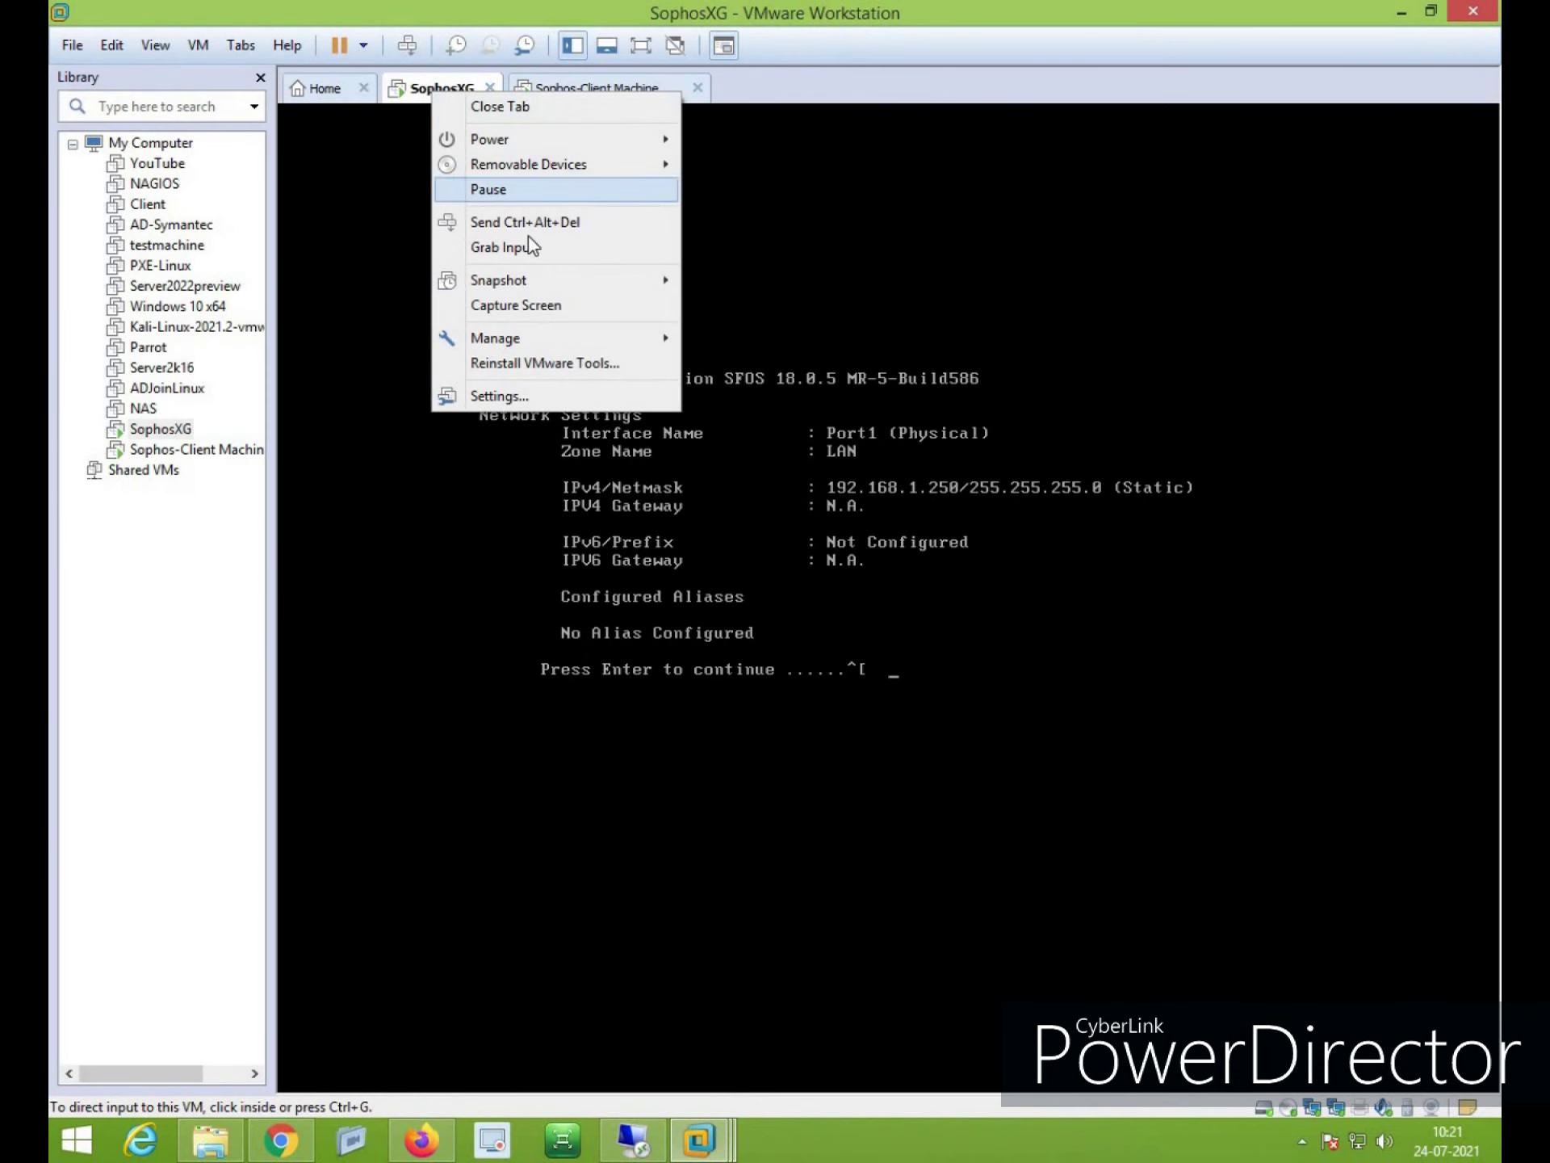
click(500, 395)
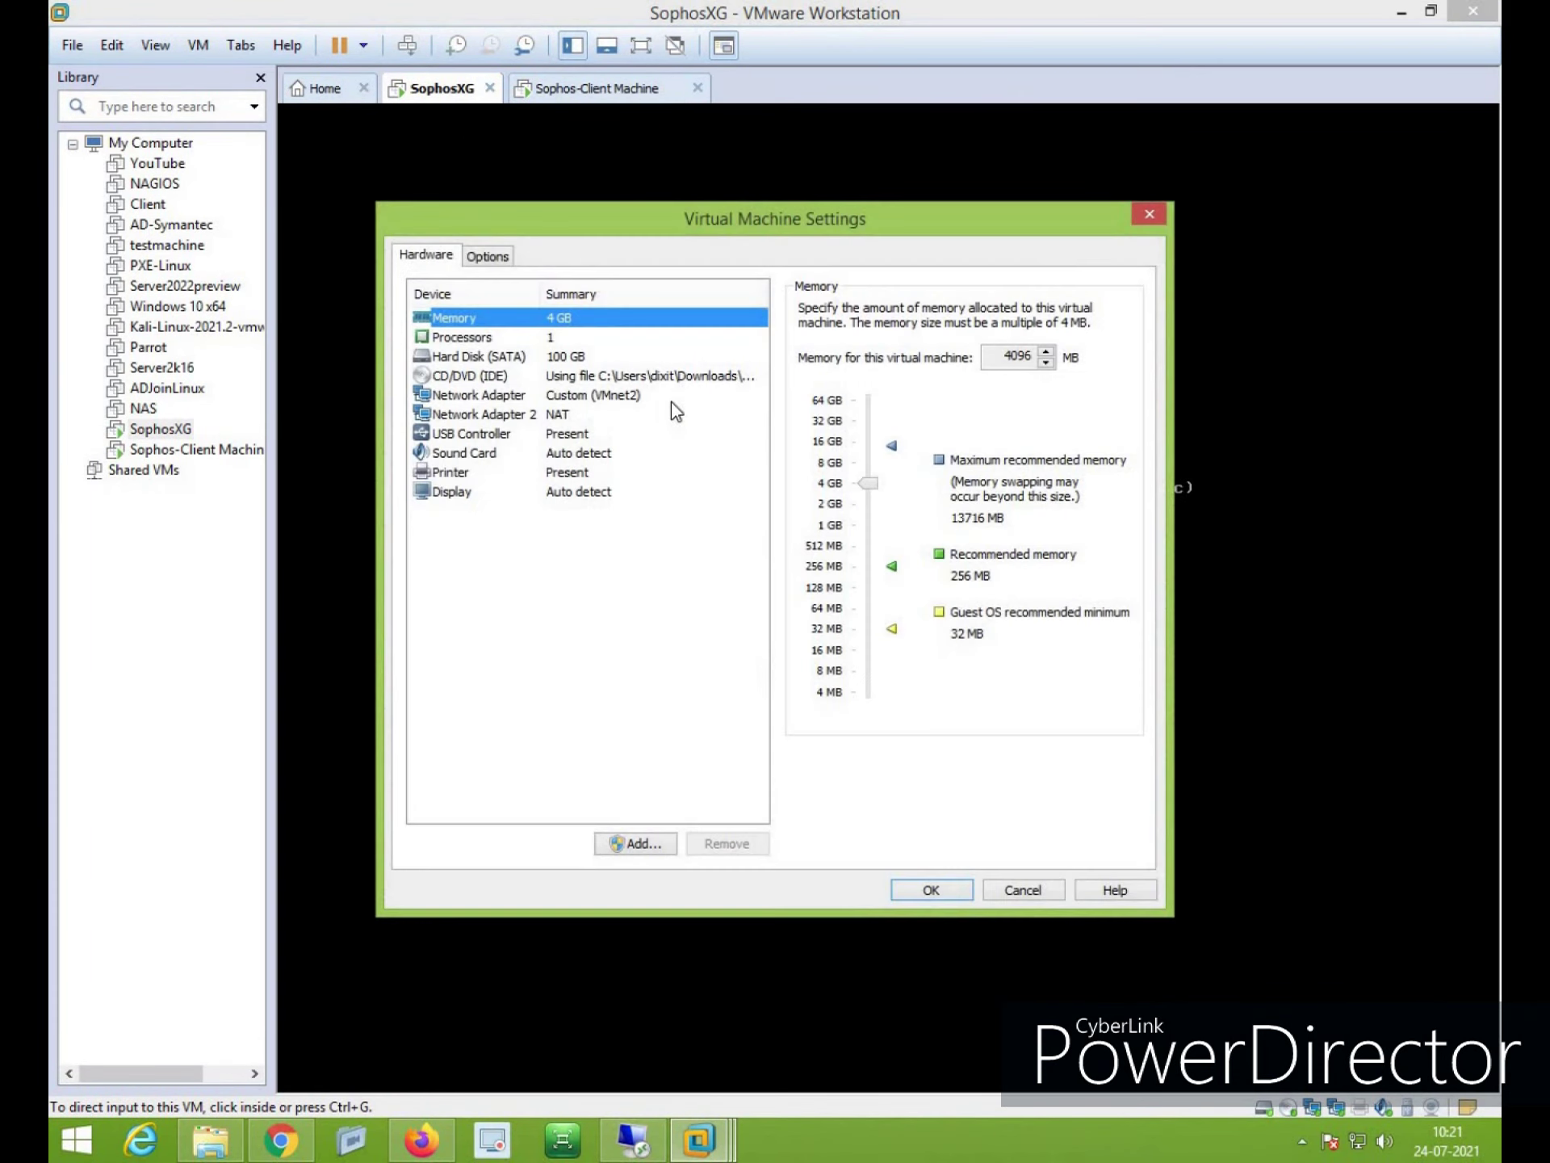
click(499, 396)
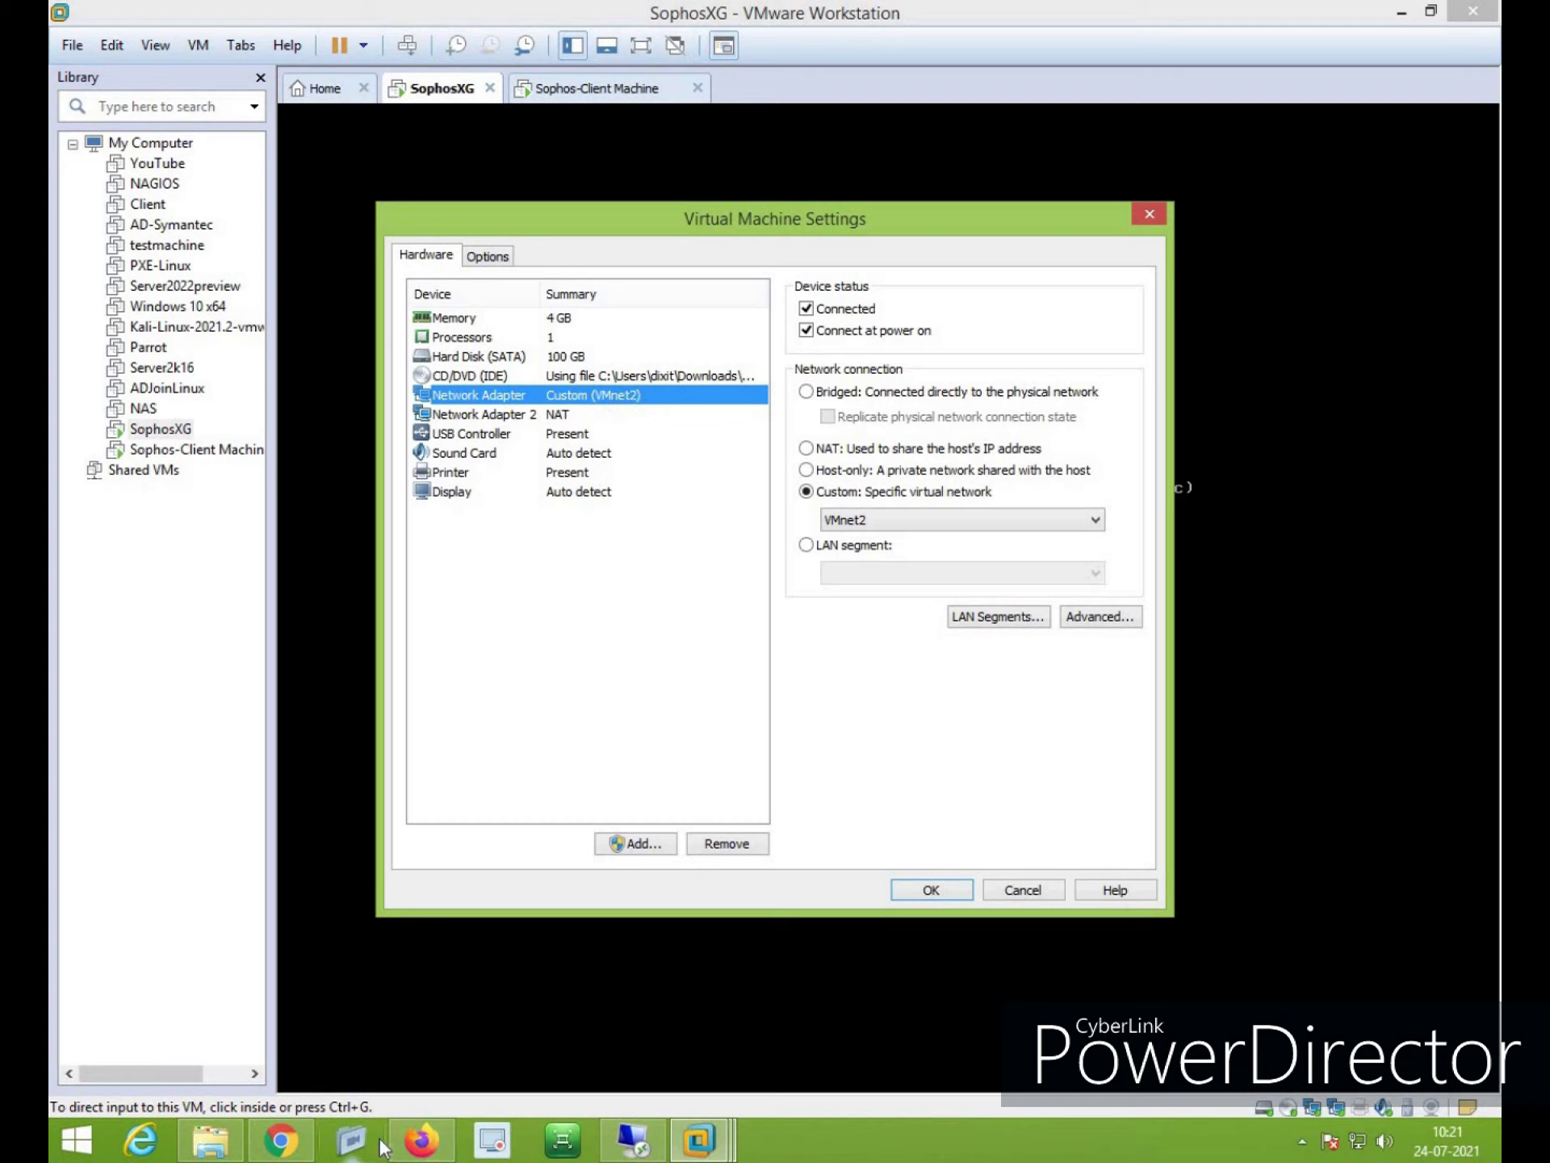
click(422, 1140)
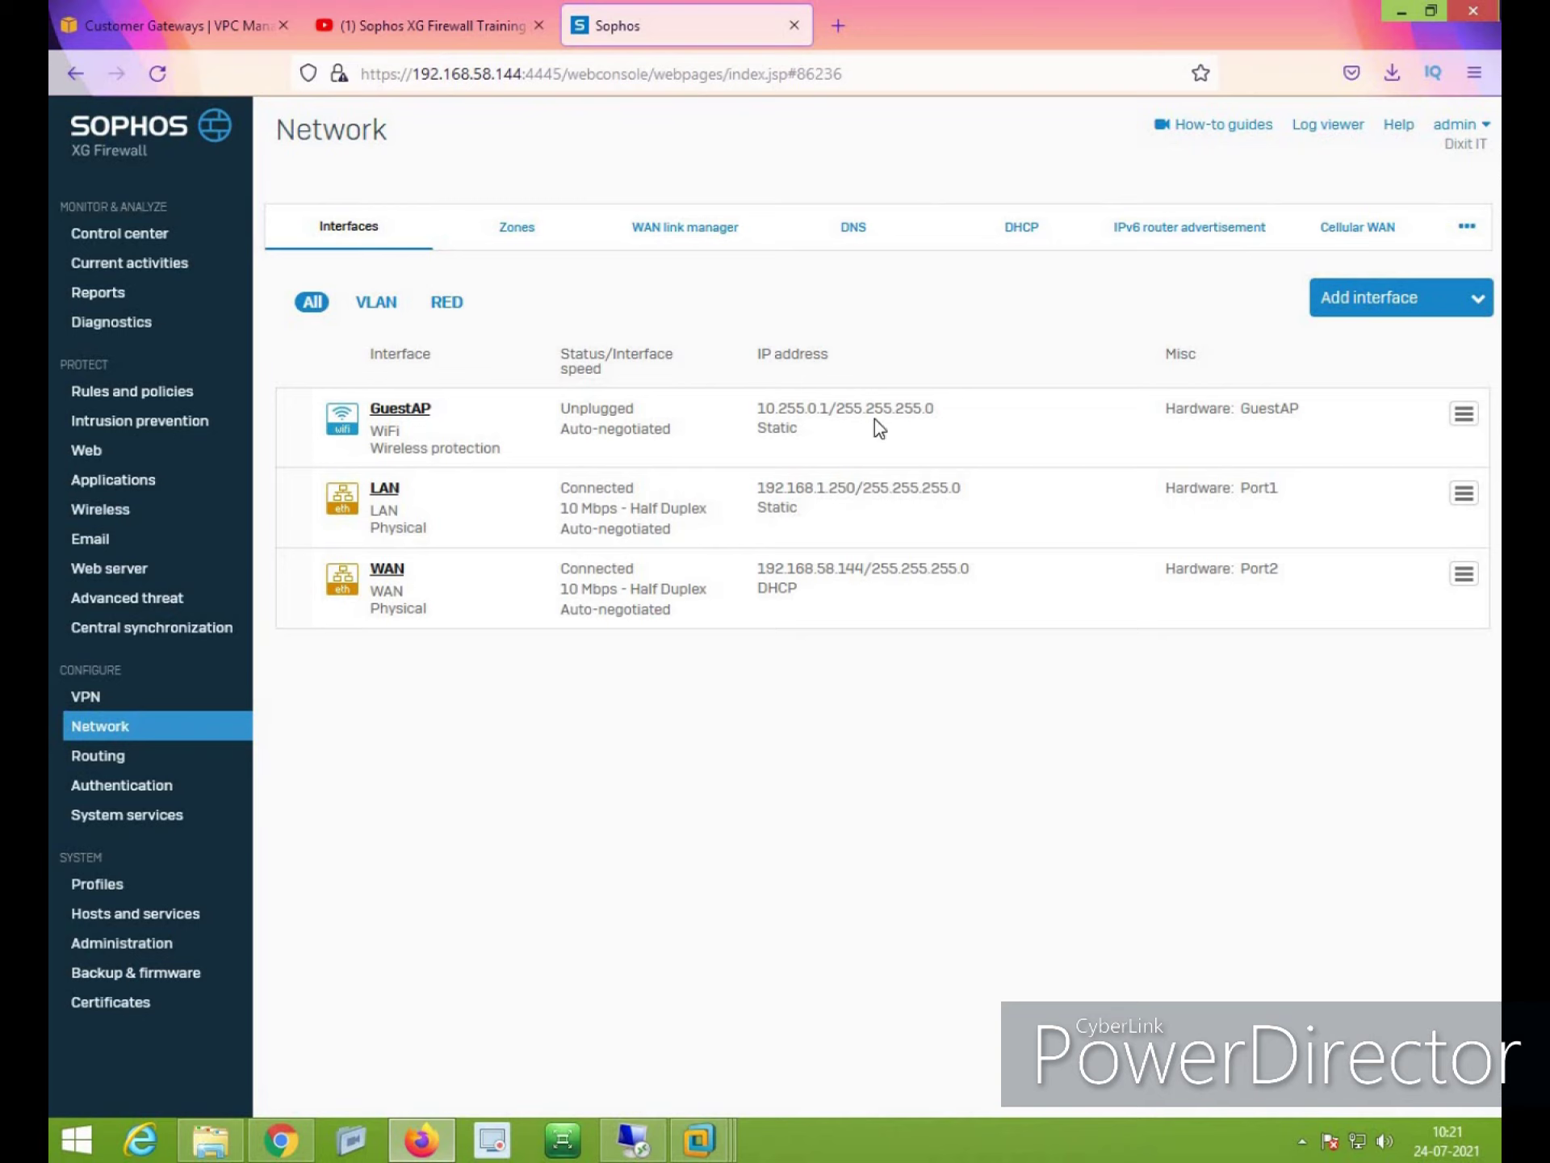
click(845, 24)
text(https://192.168.1.250)
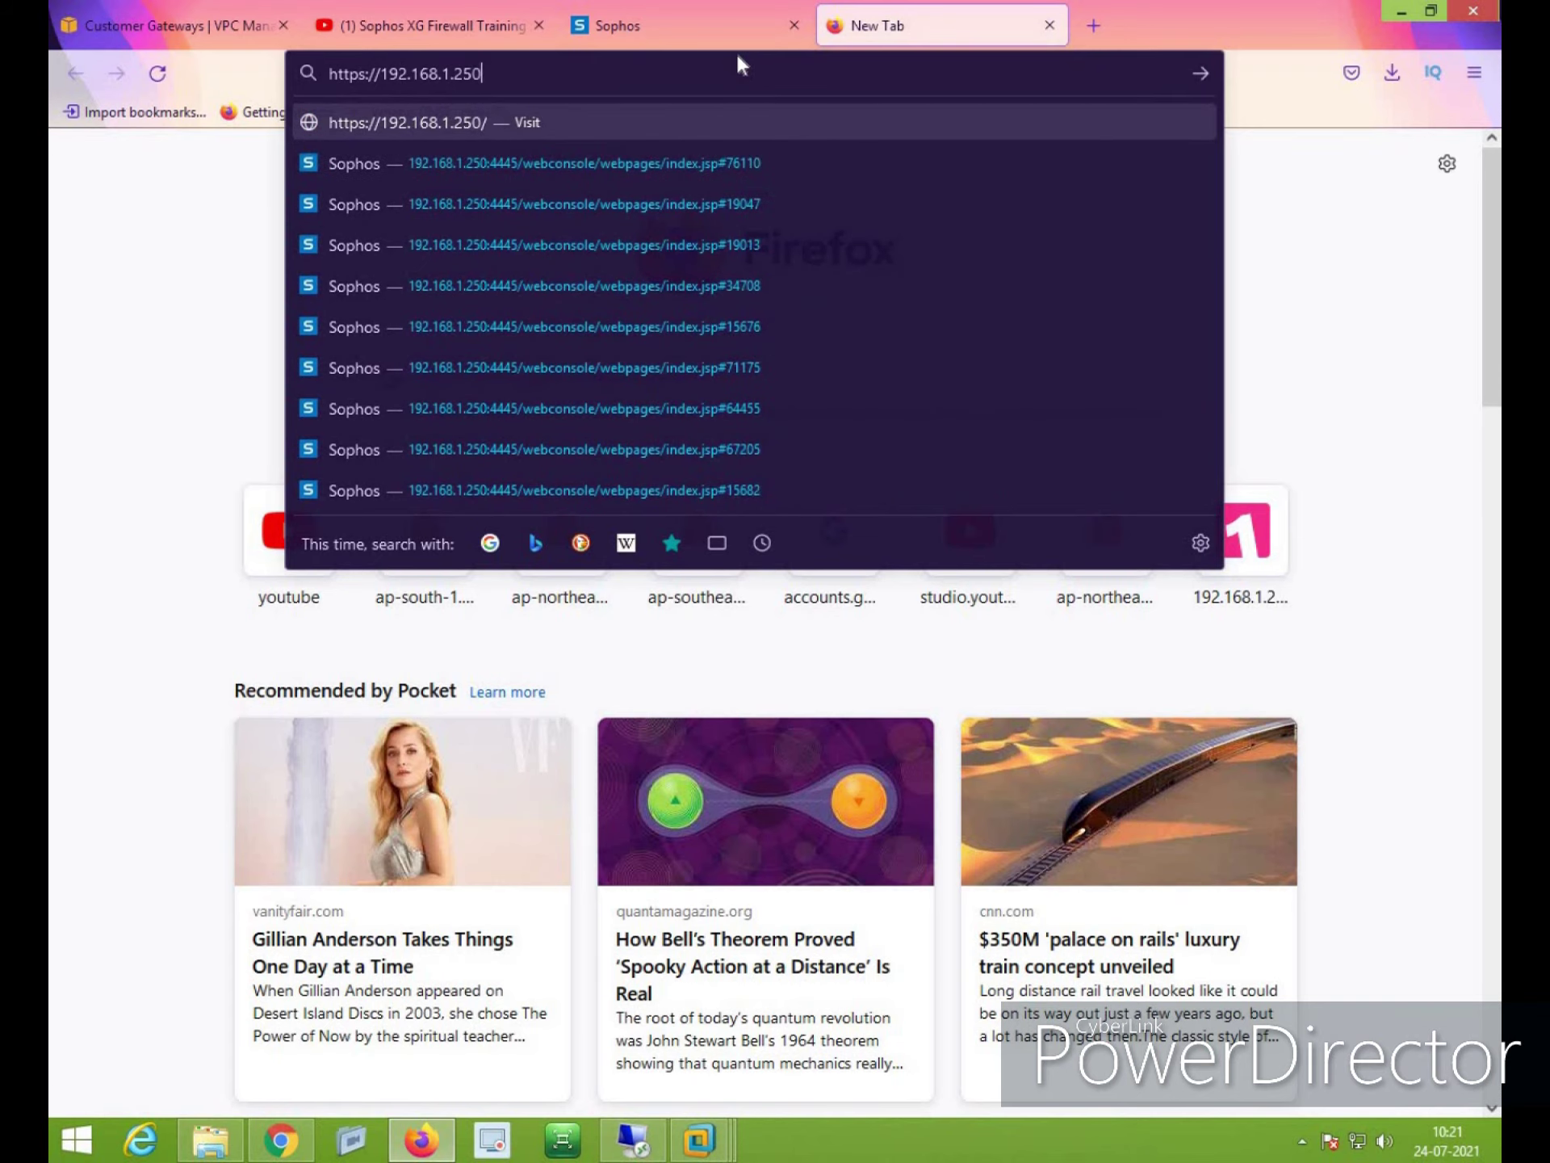
text(:4445)
key(Return)
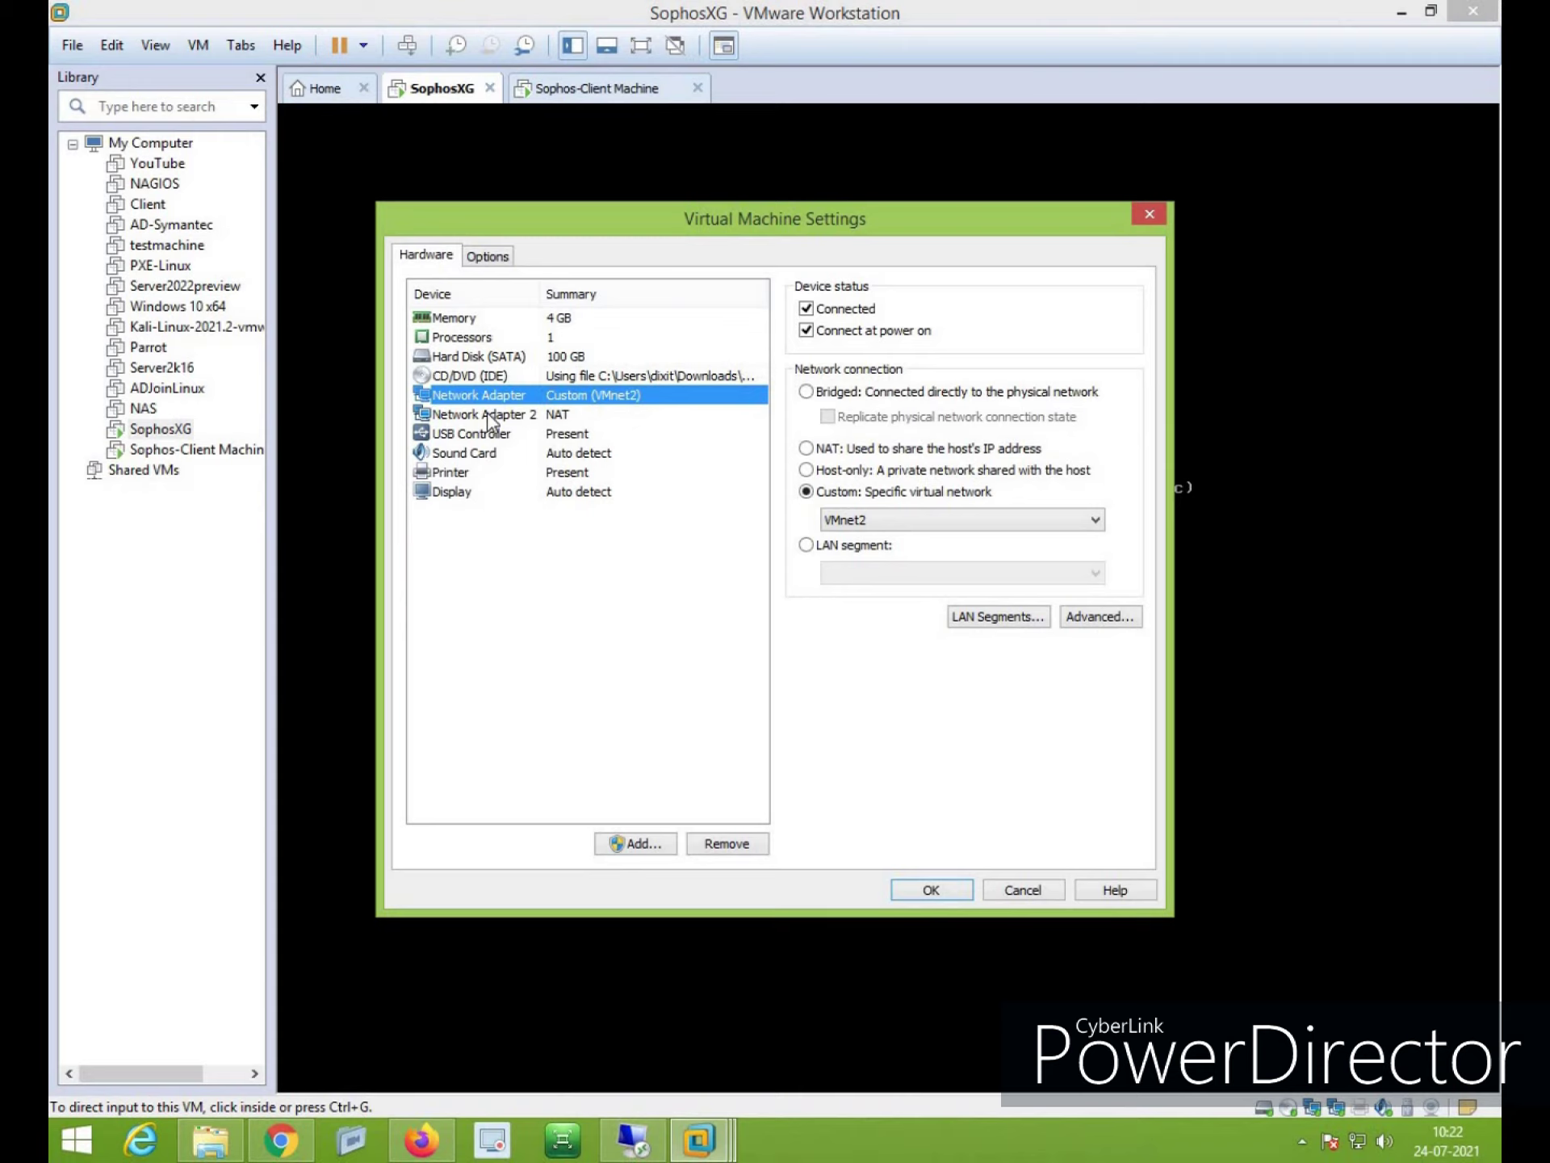
Check the connection settings of SophosXG's Network Adapter 2 and of the Sophos-Client Machine's network adapter, closing each settings window
click(487, 413)
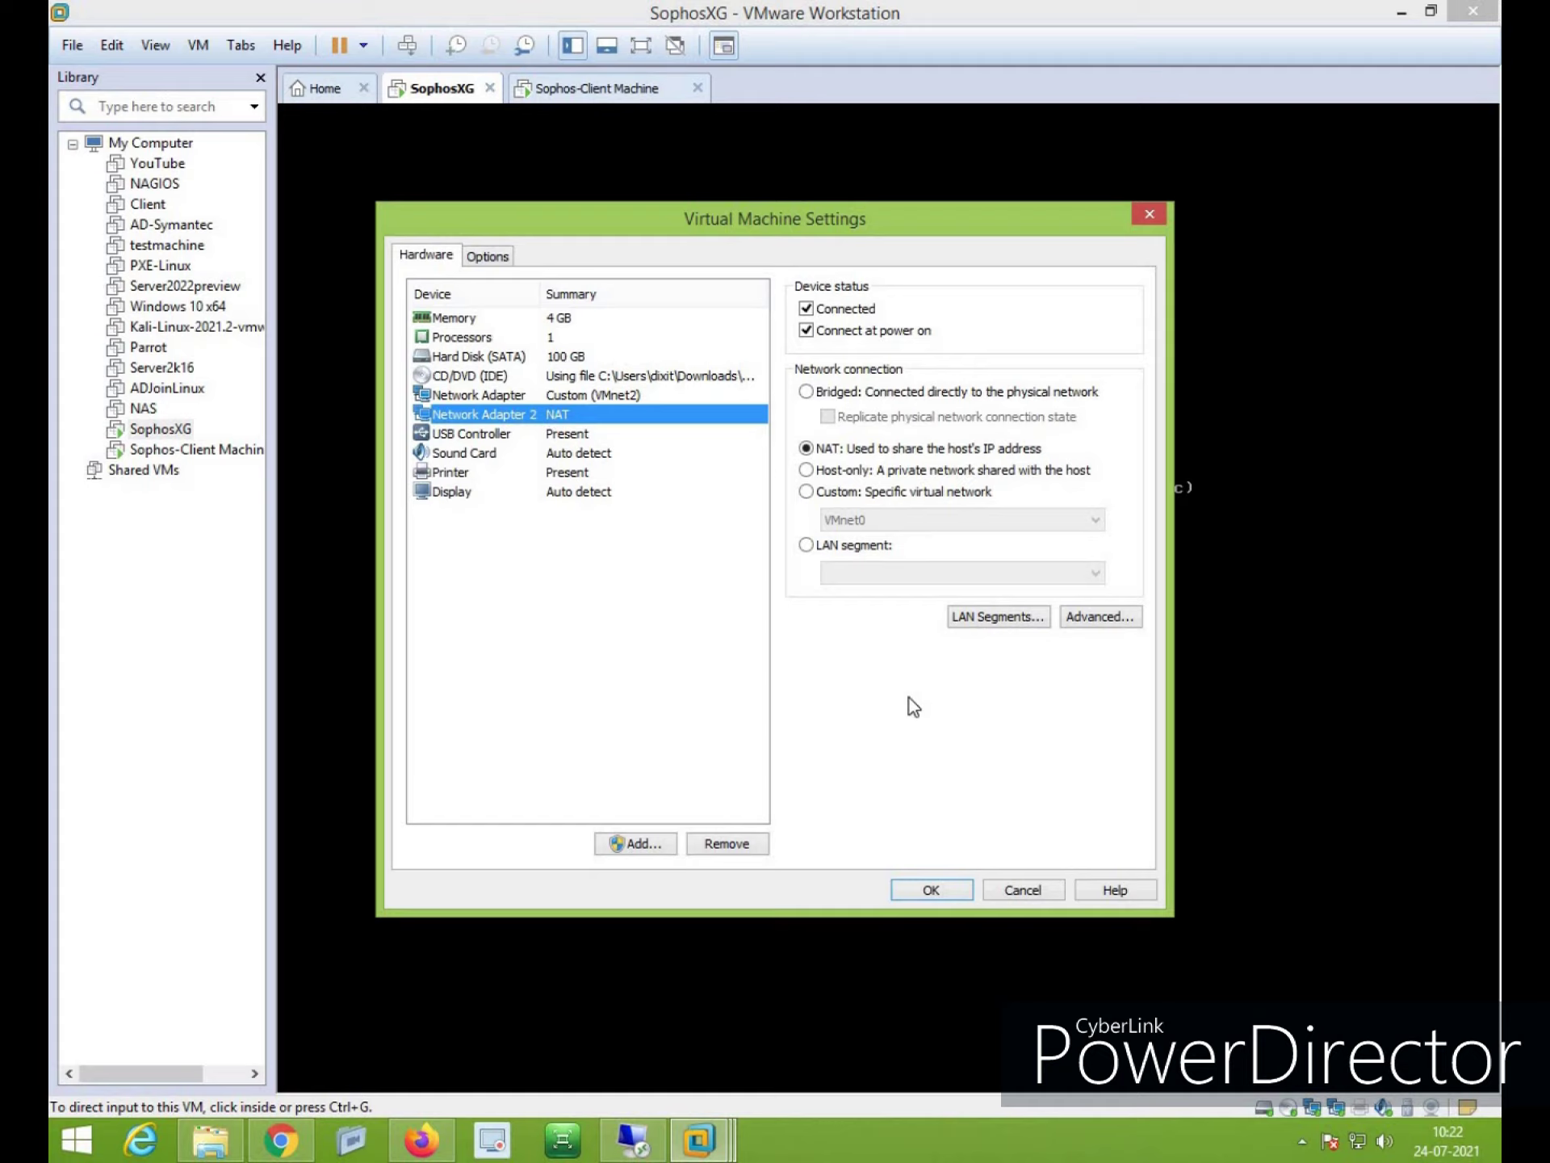
click(1022, 888)
click(612, 90)
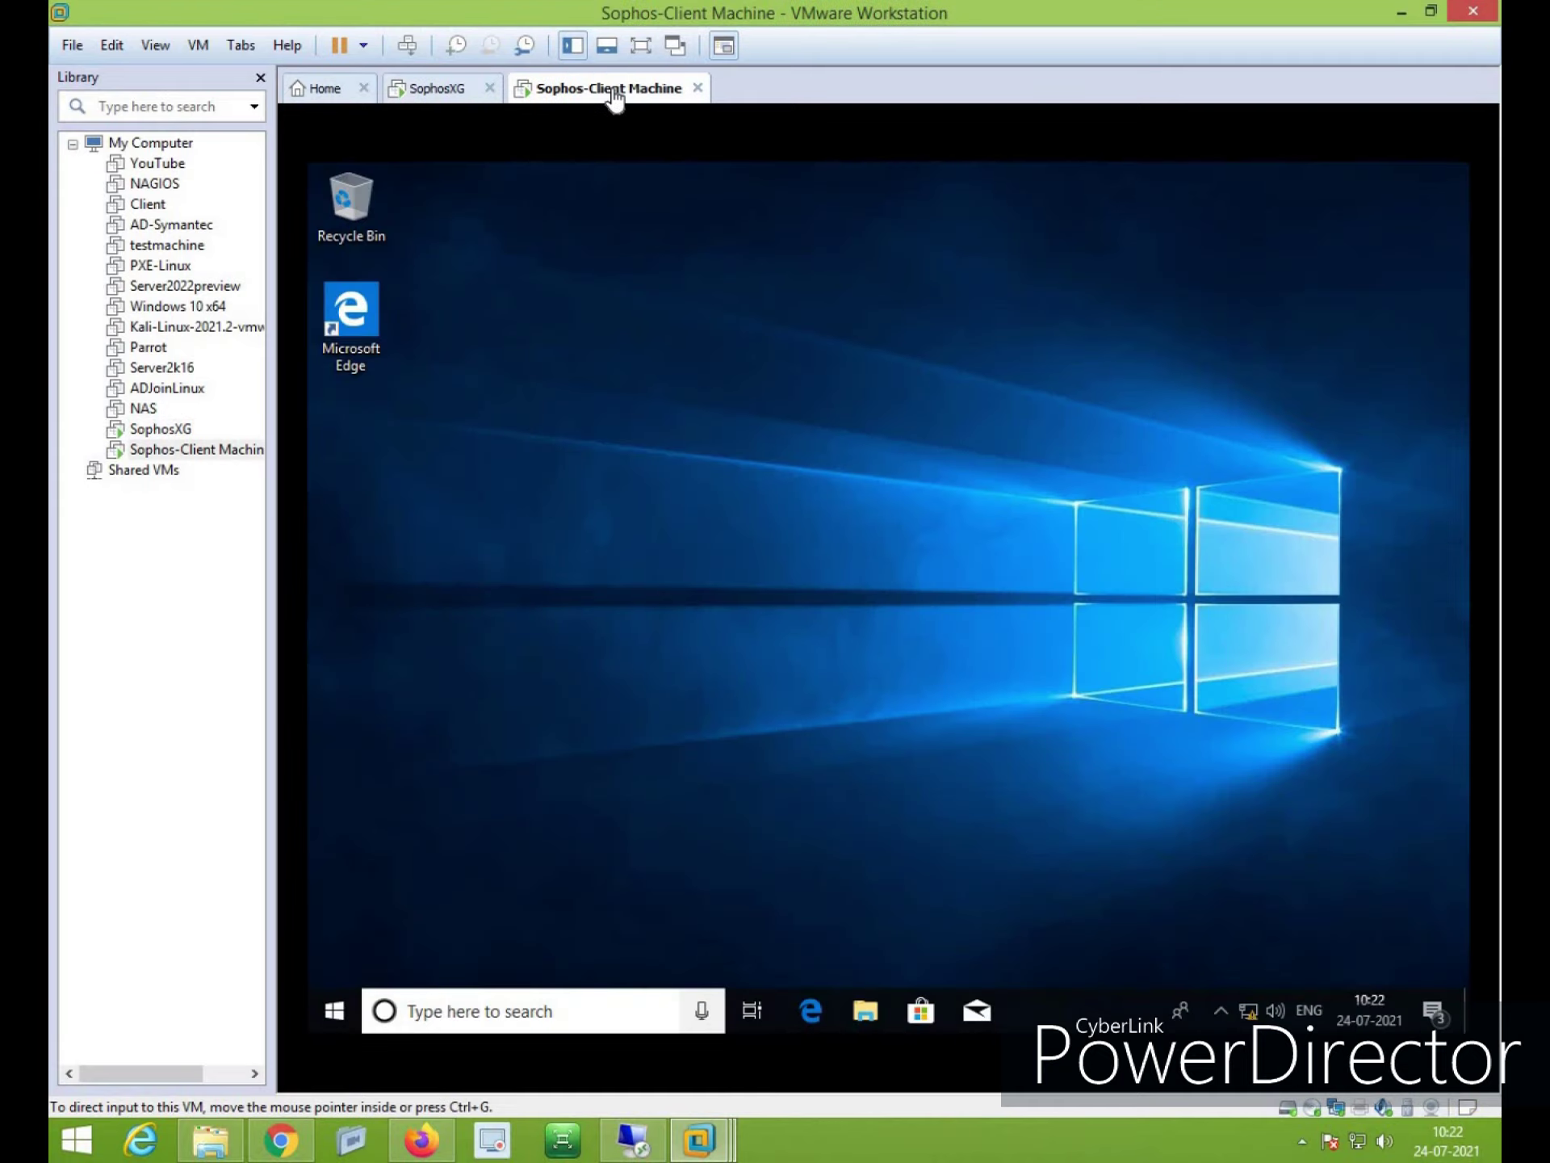
right_click(614, 95)
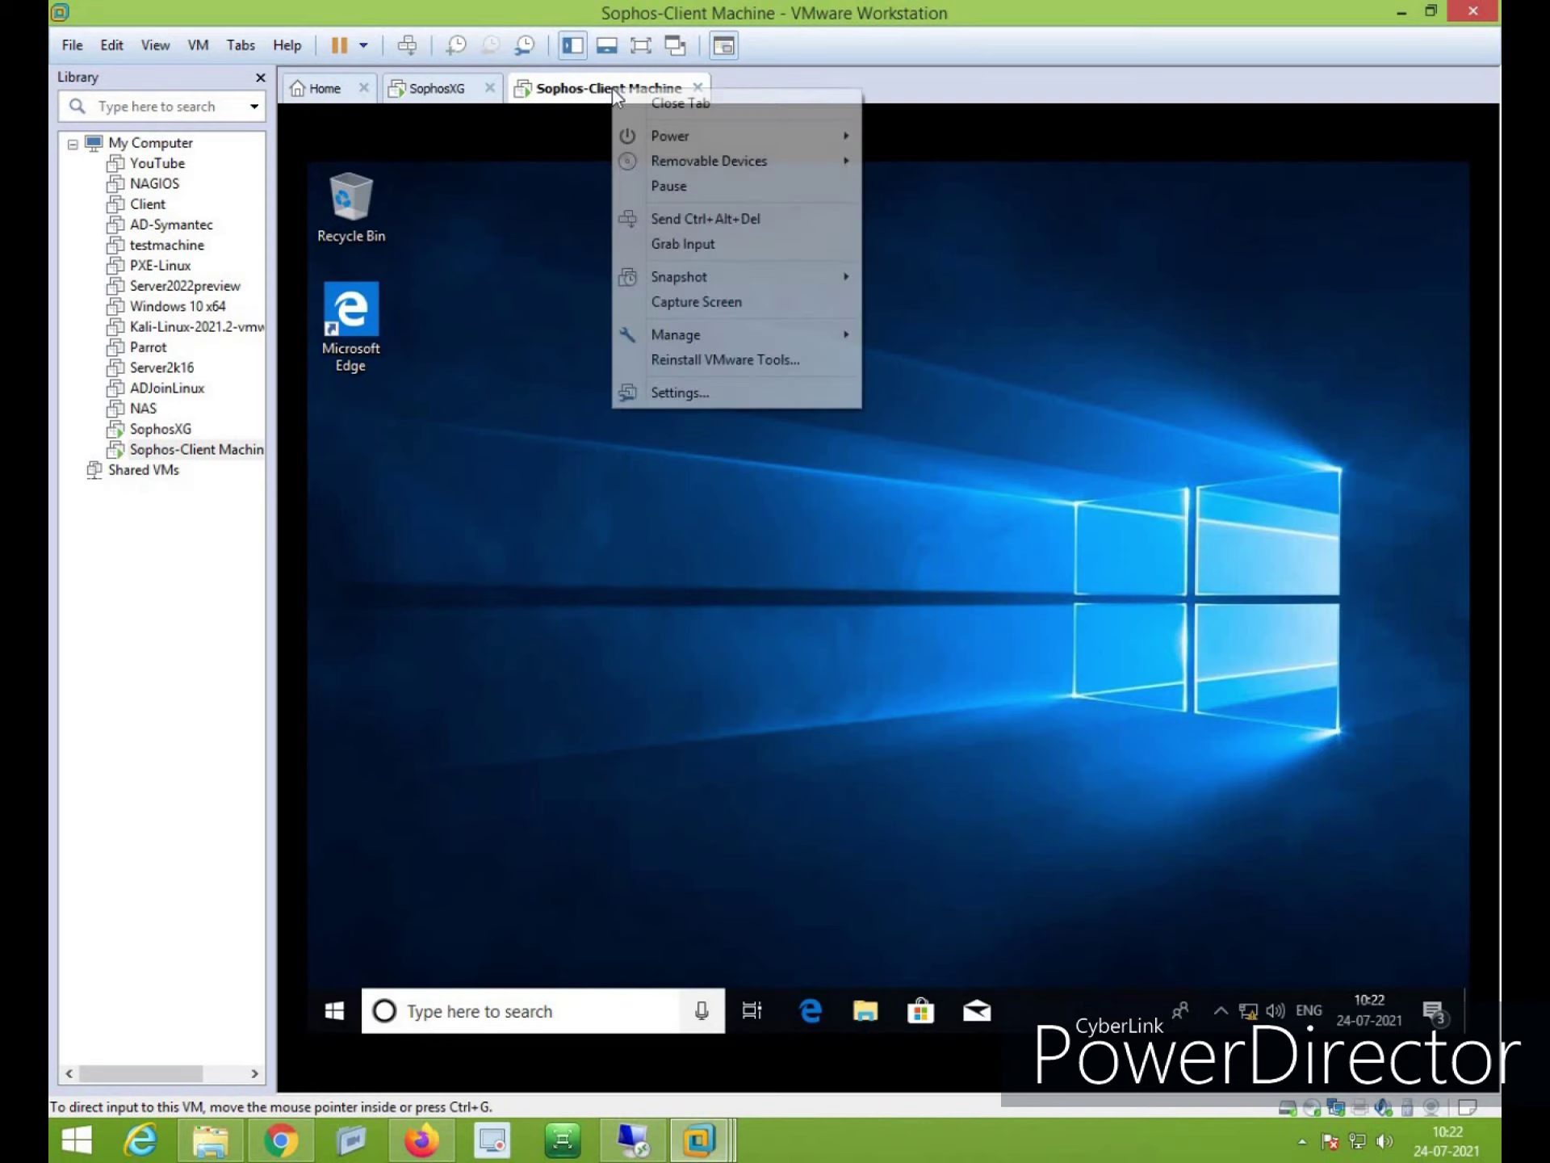
click(678, 391)
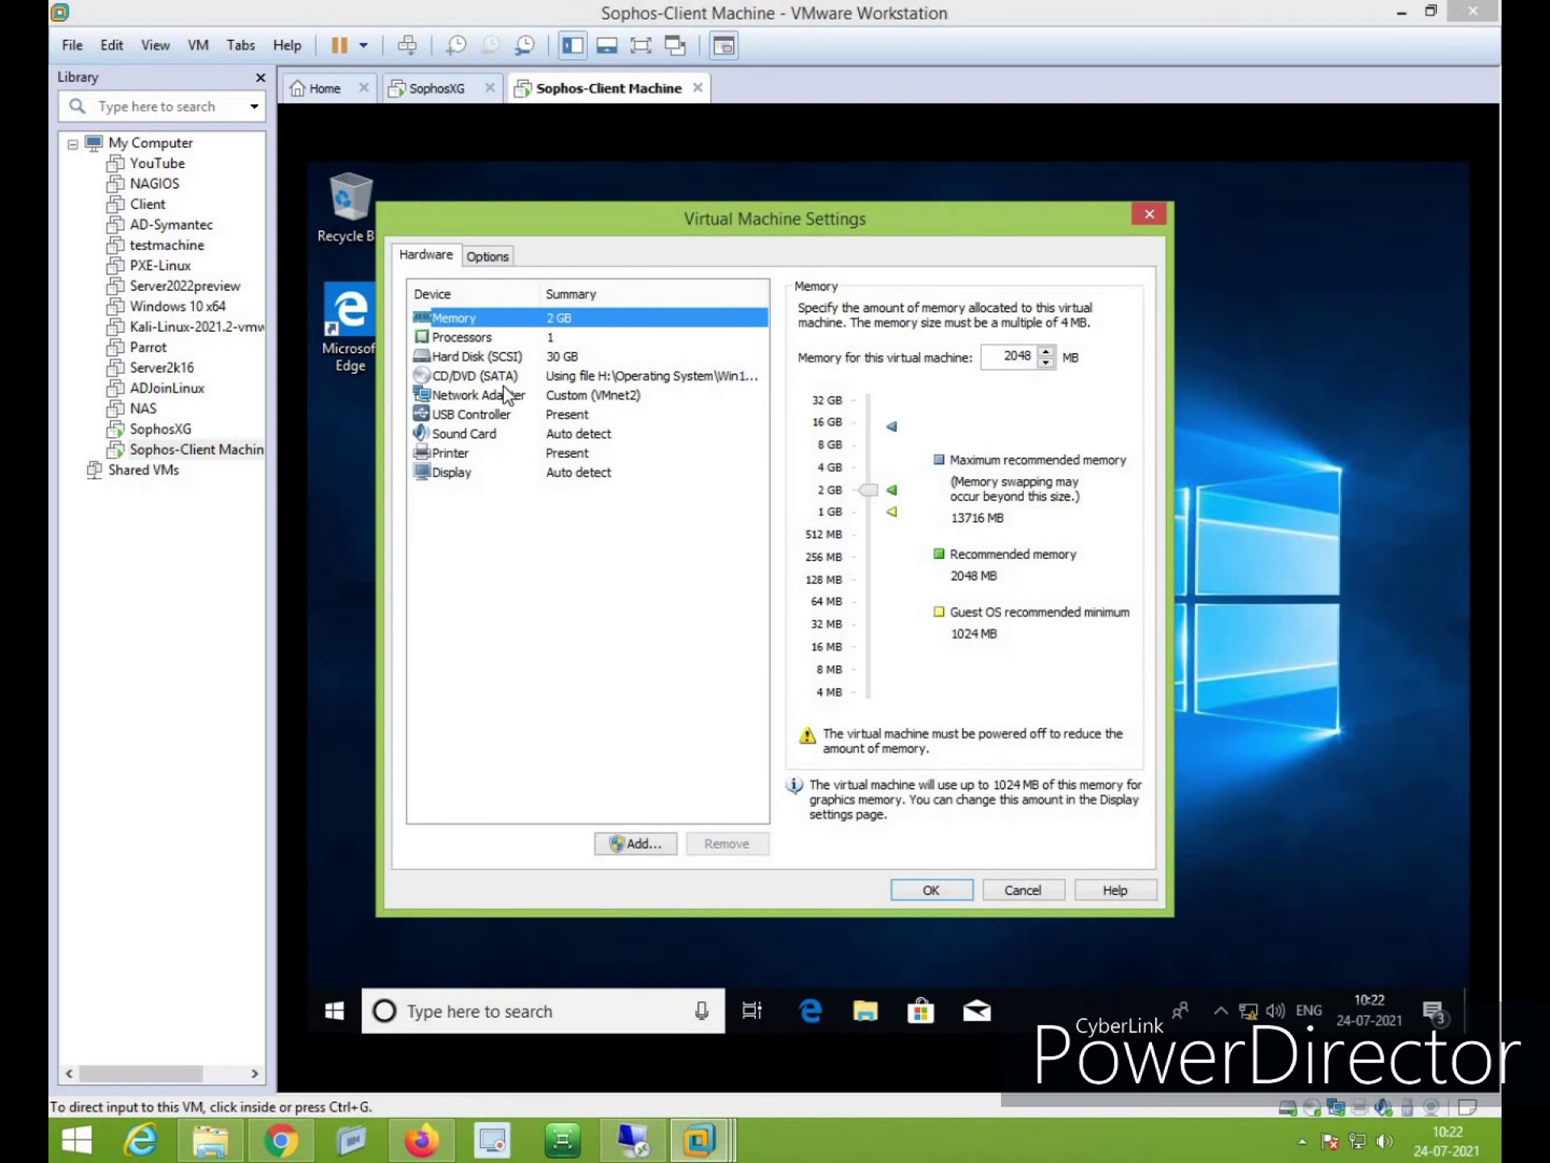
click(492, 397)
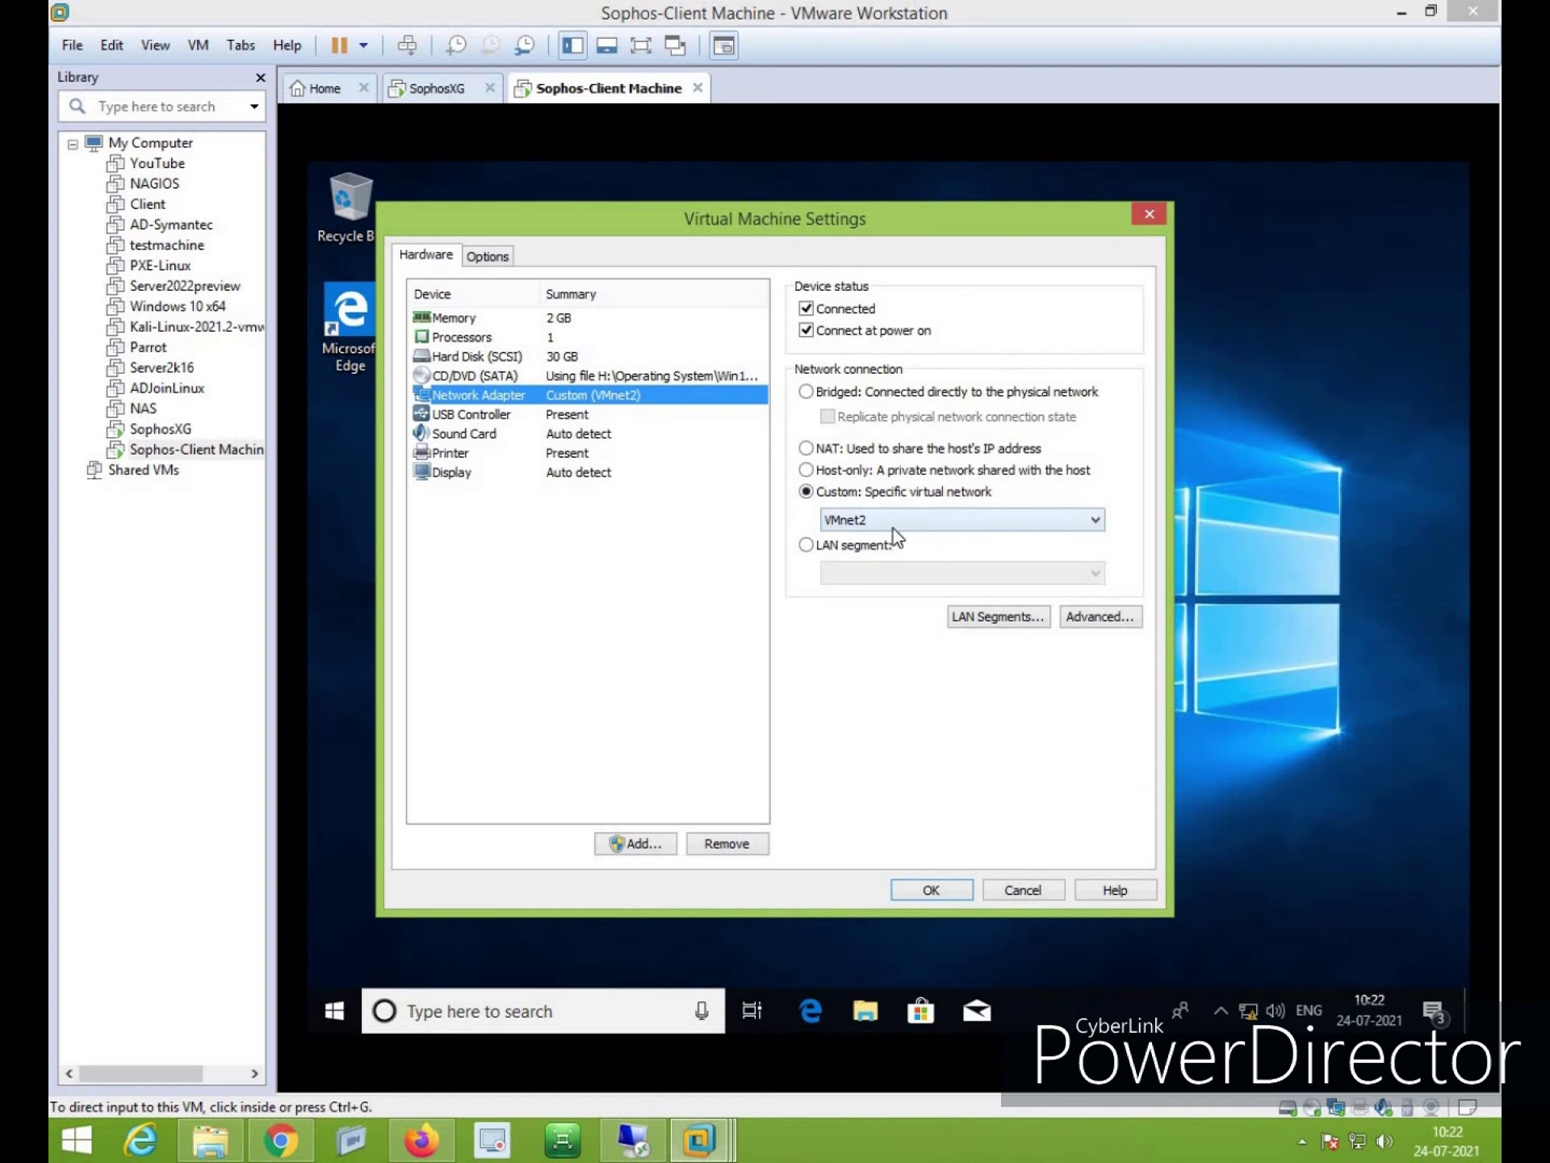
click(1024, 889)
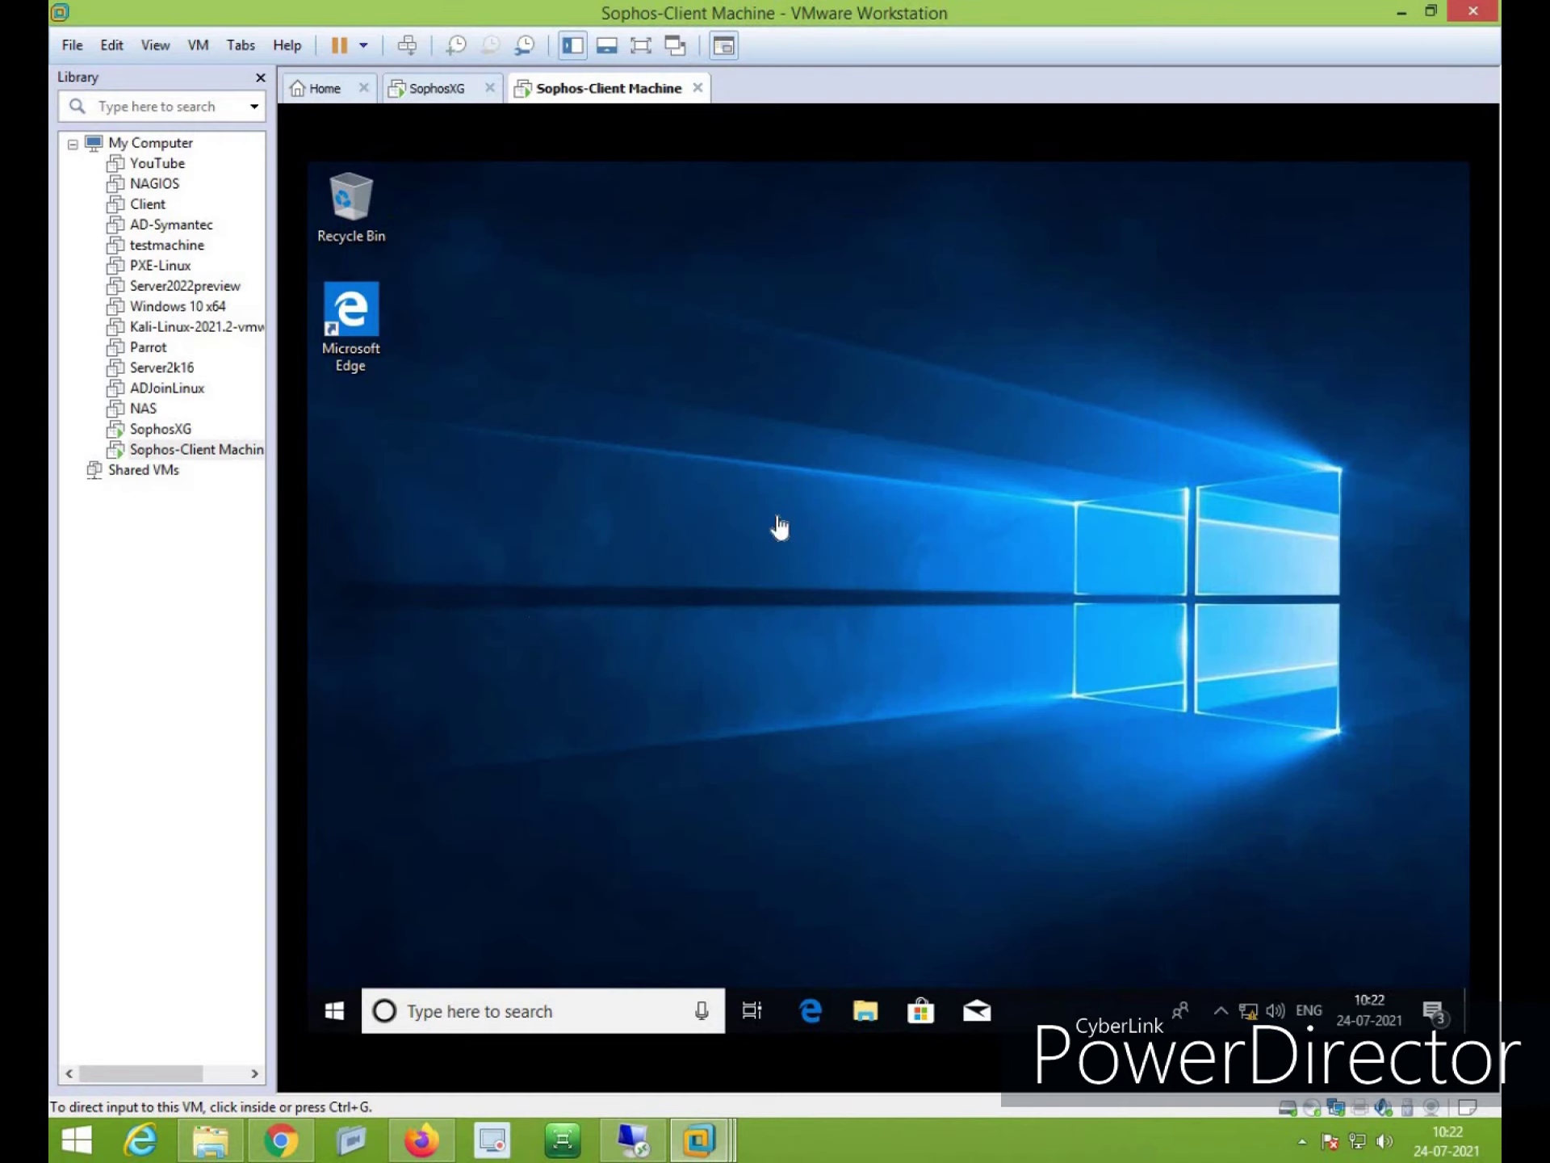
Open a command prompt on the Sophos-Client Machine and display its IP configuration with ipconfig
right_click(333, 1009)
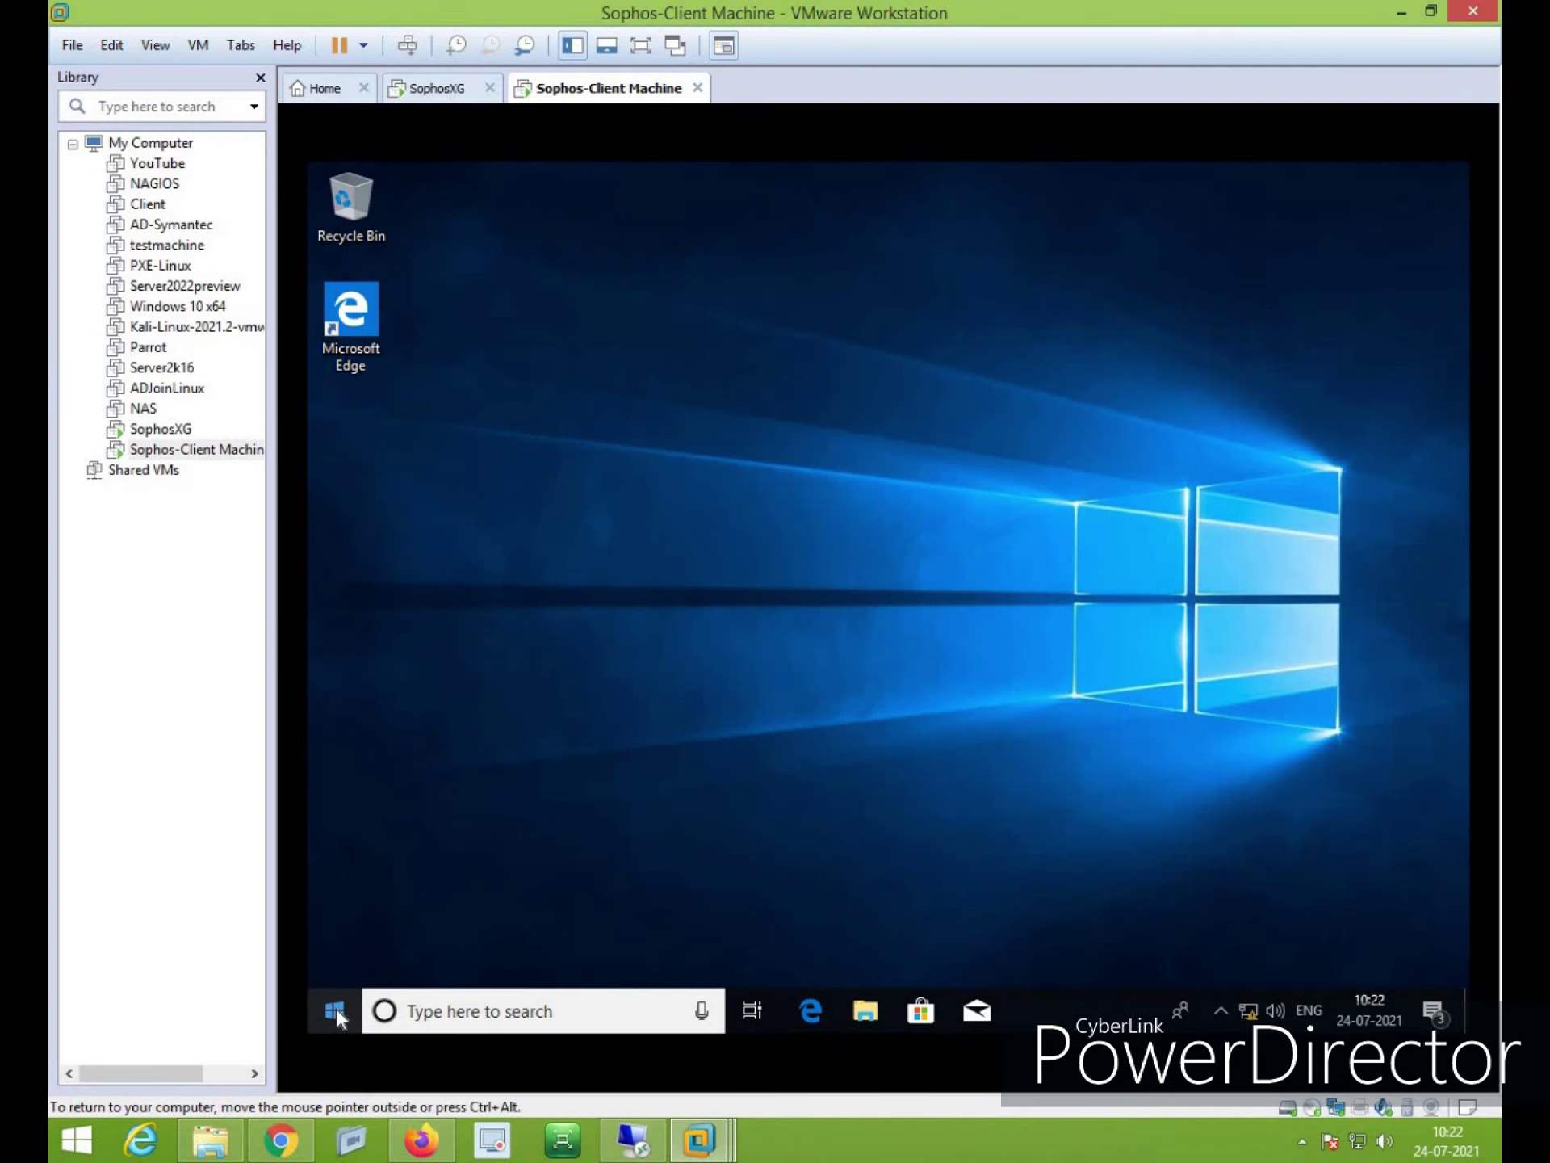
click(389, 898)
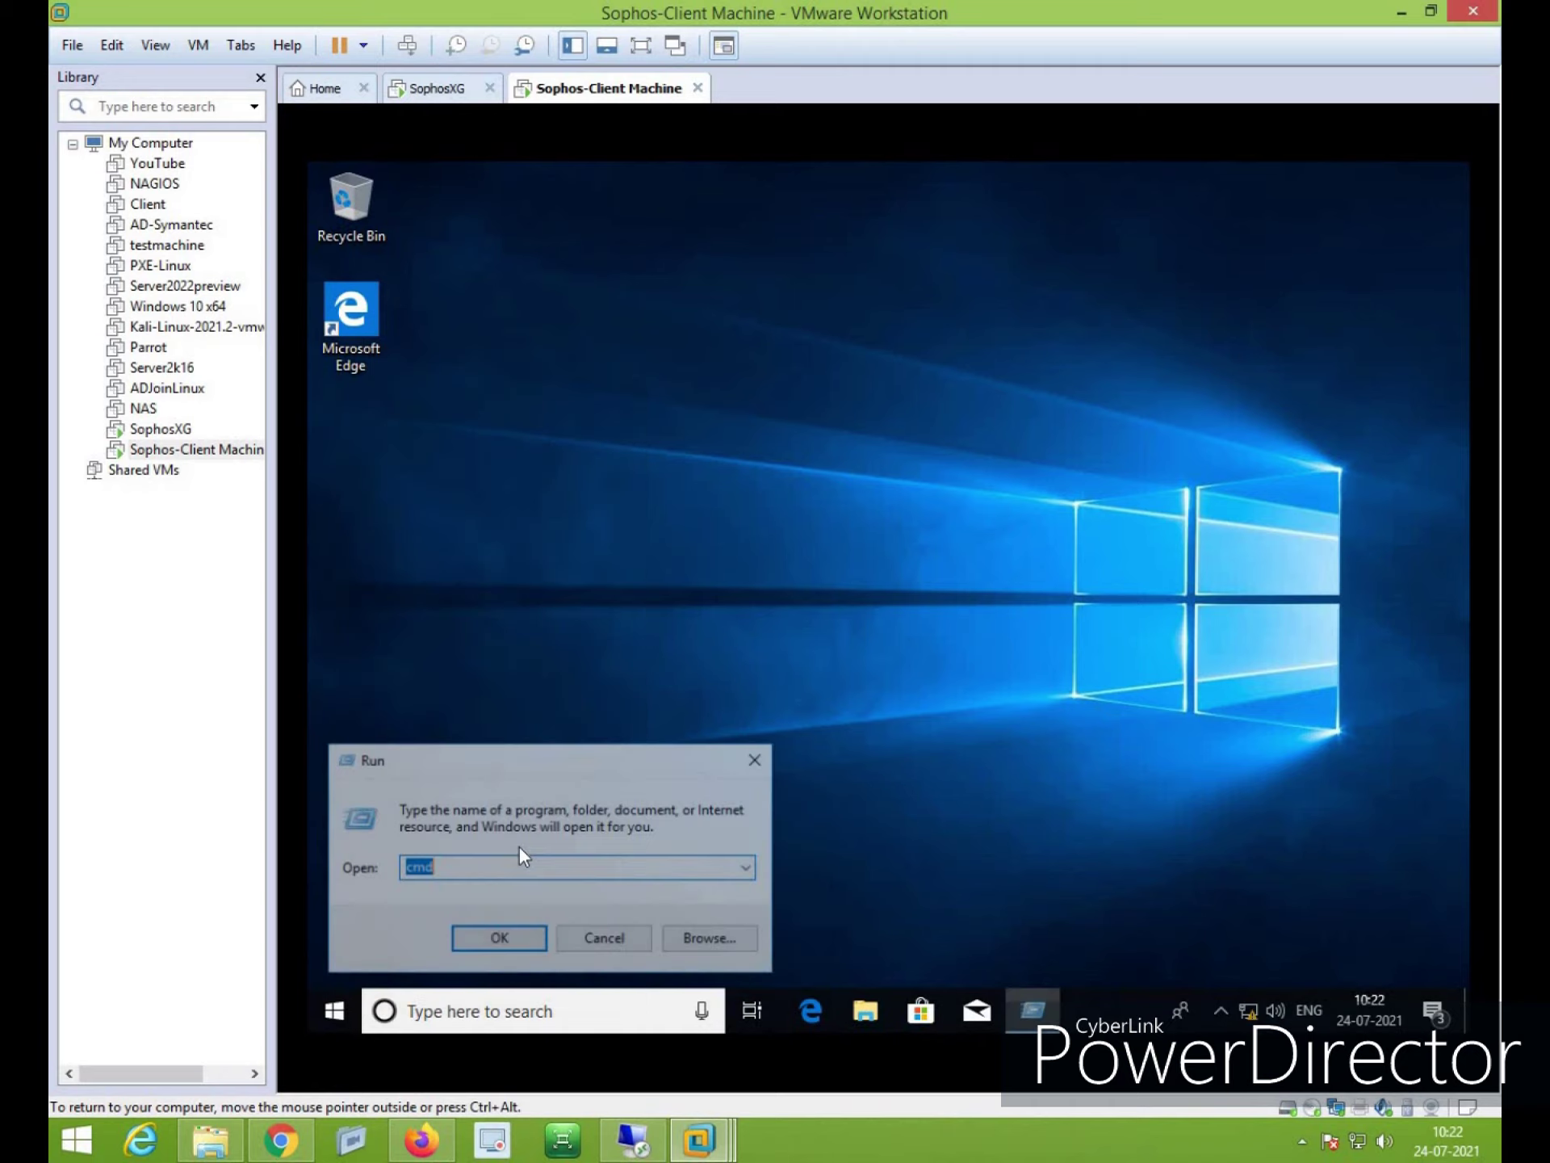
text(cmd)
key(Return)
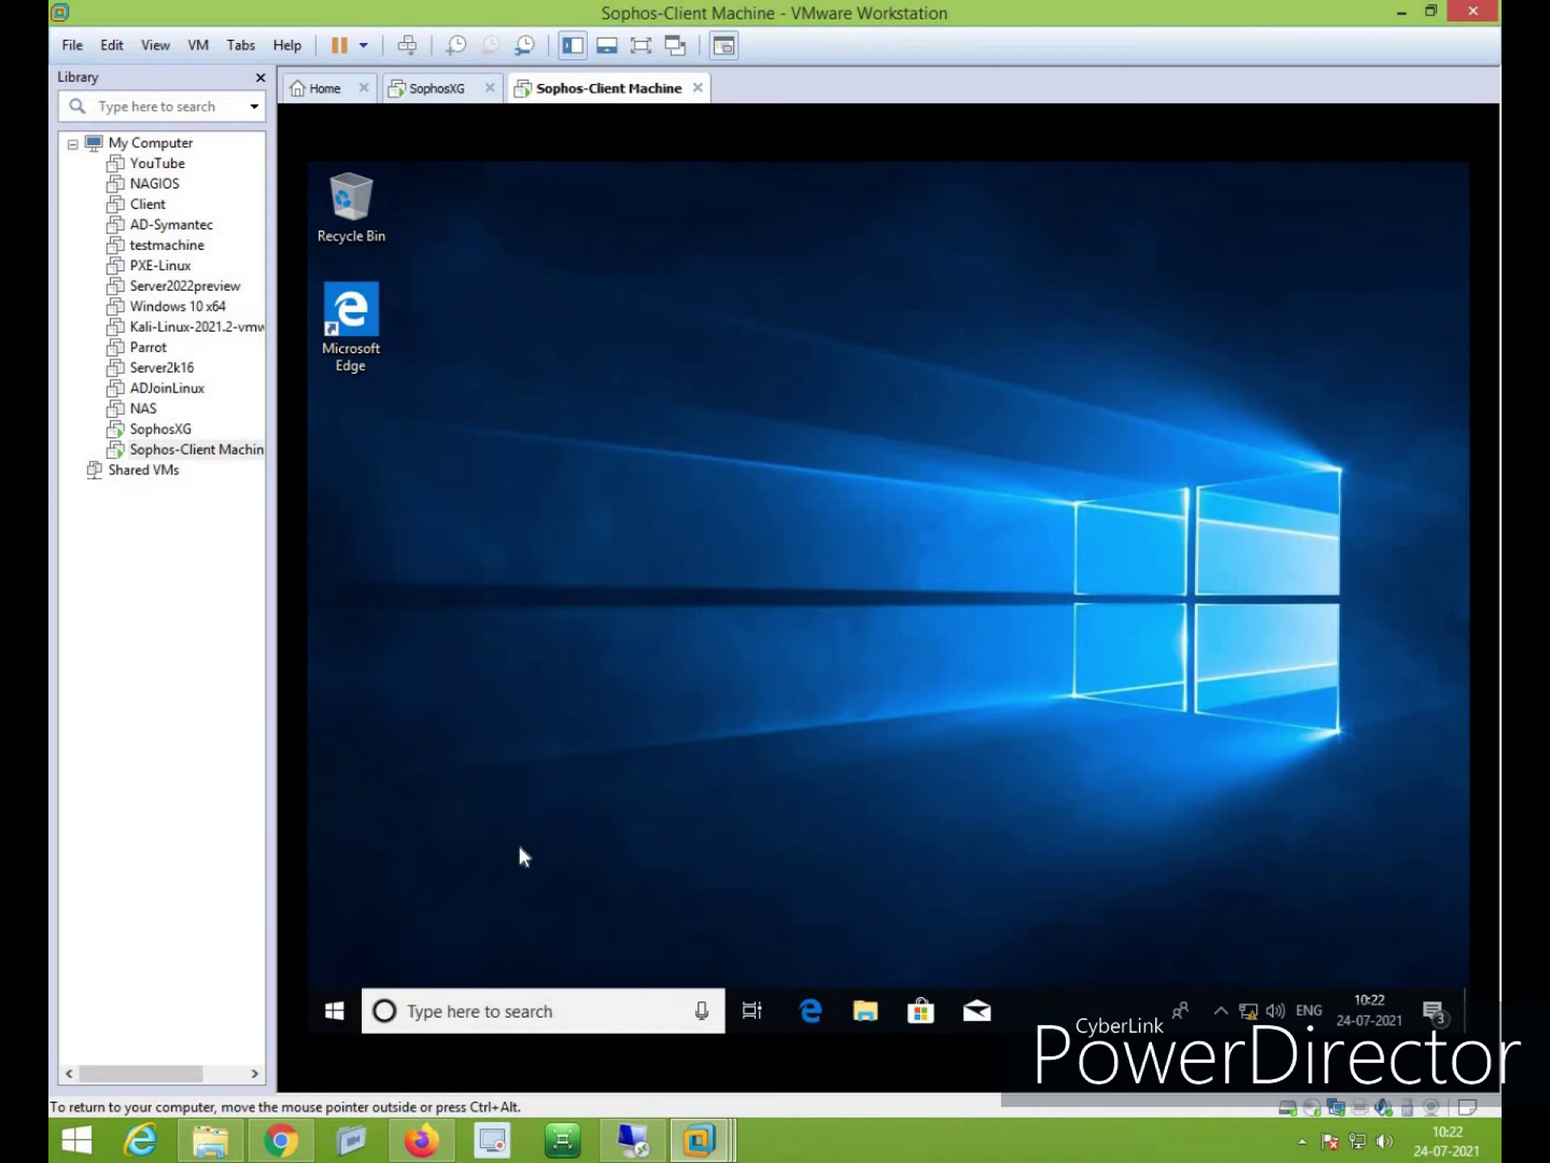
text(ipconfig)
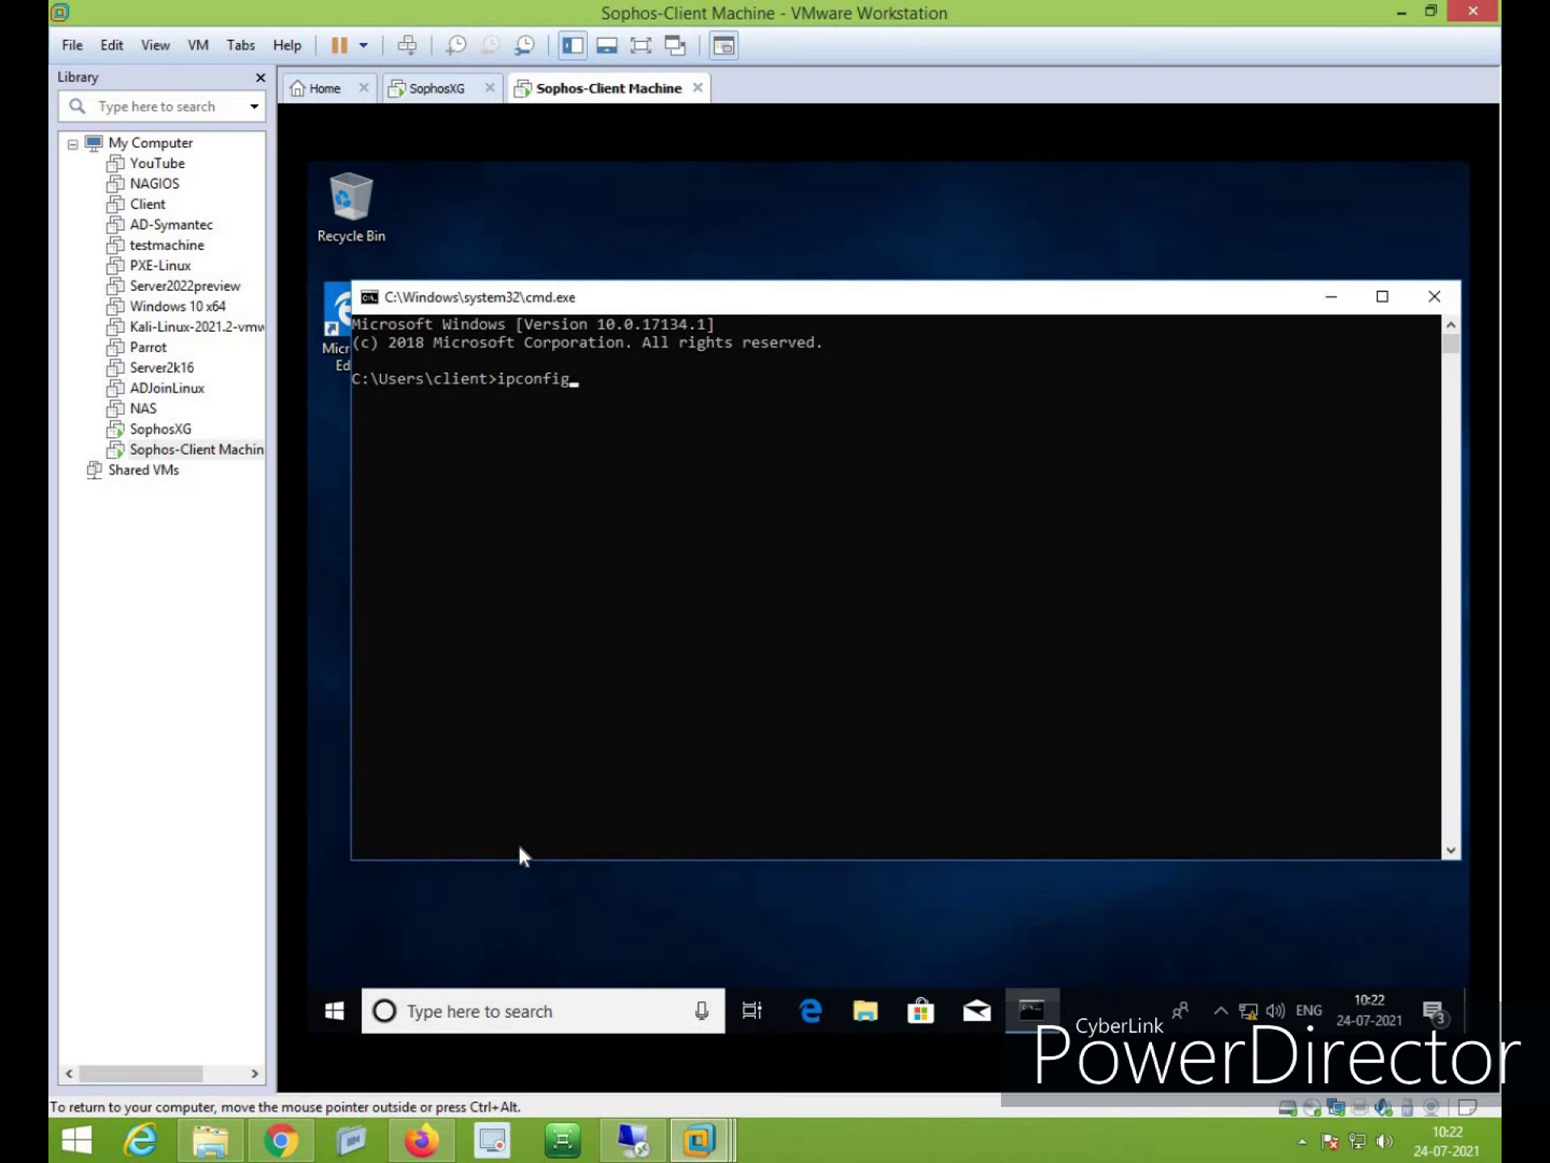
key(Return)
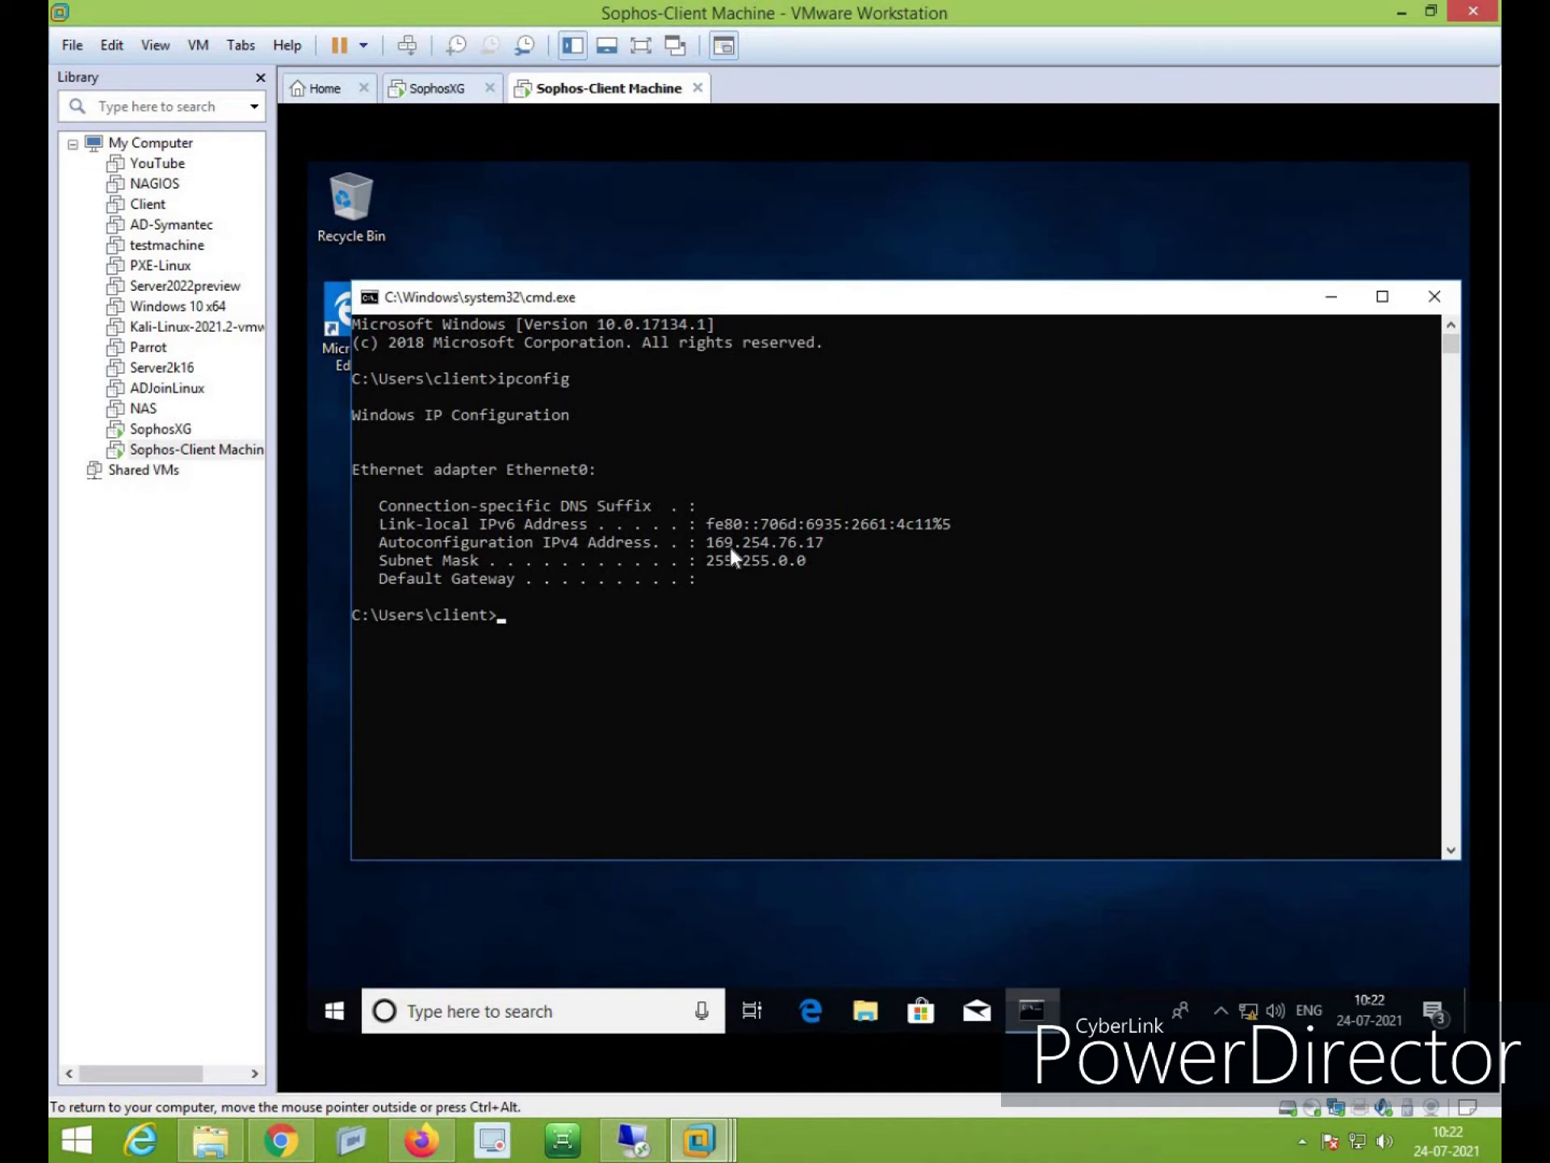
Switch to the Sophos firewall console in Firefox and enable the DHCP server on the LAN interface
click(422, 1140)
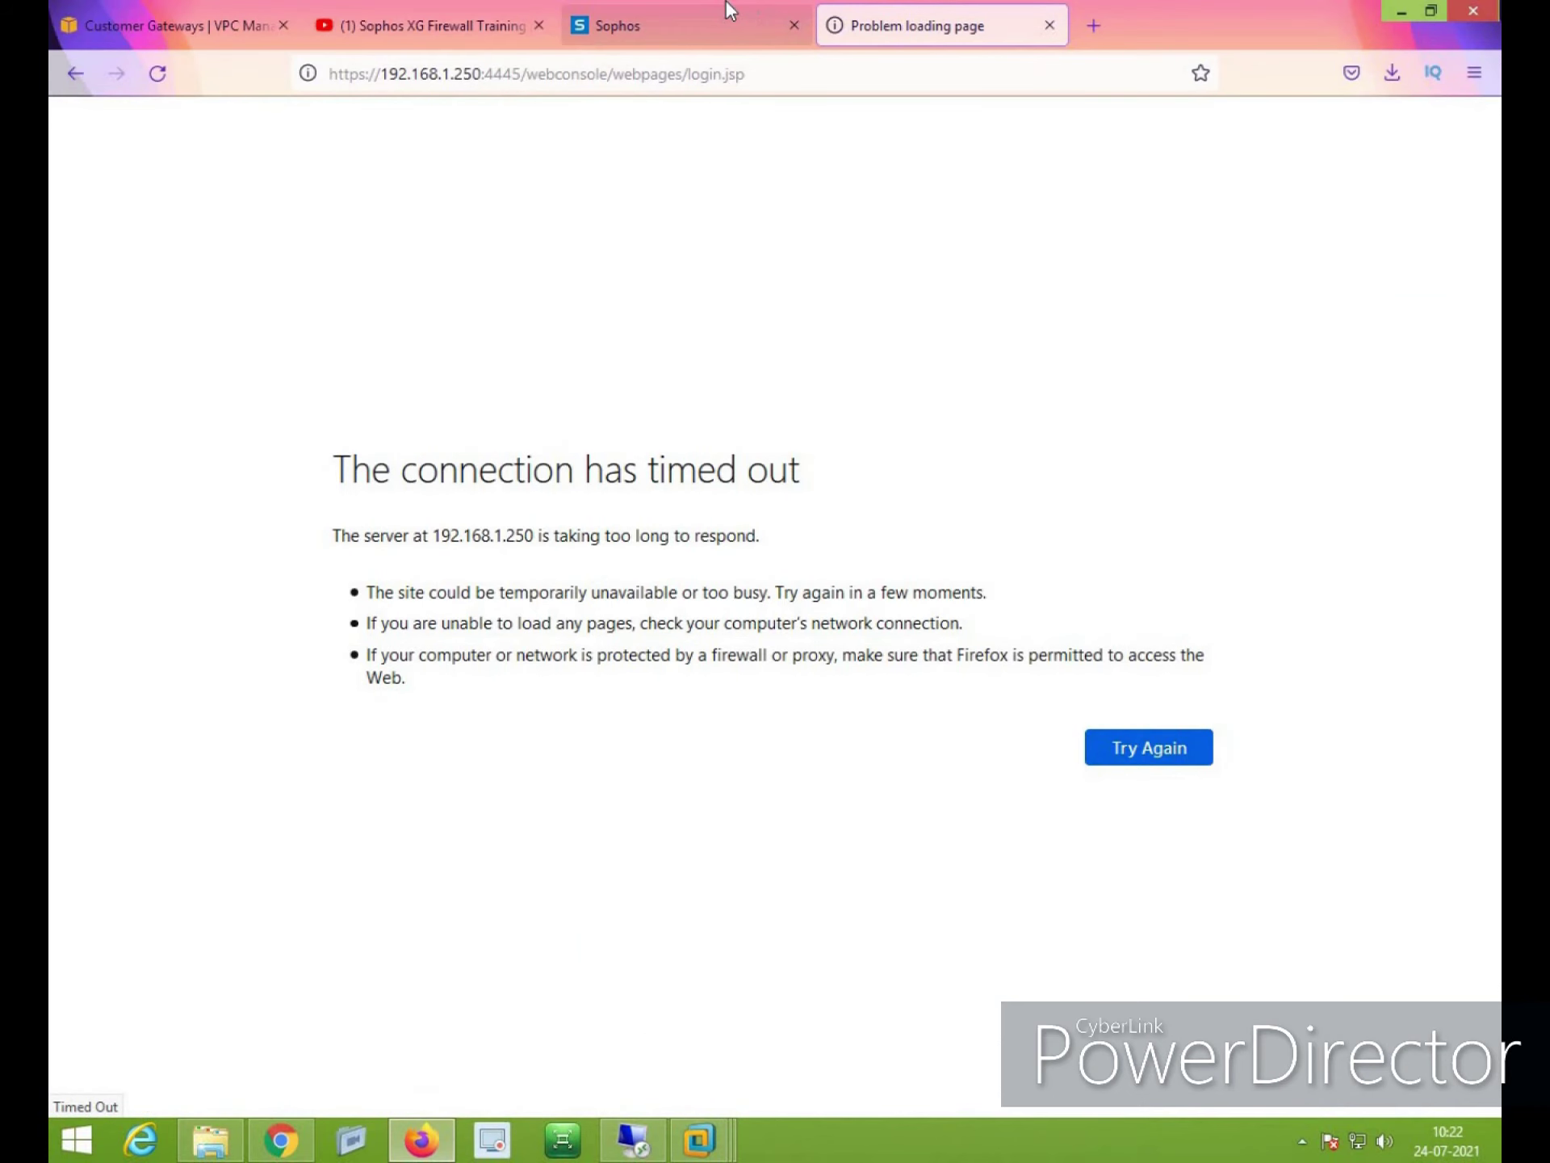
click(725, 27)
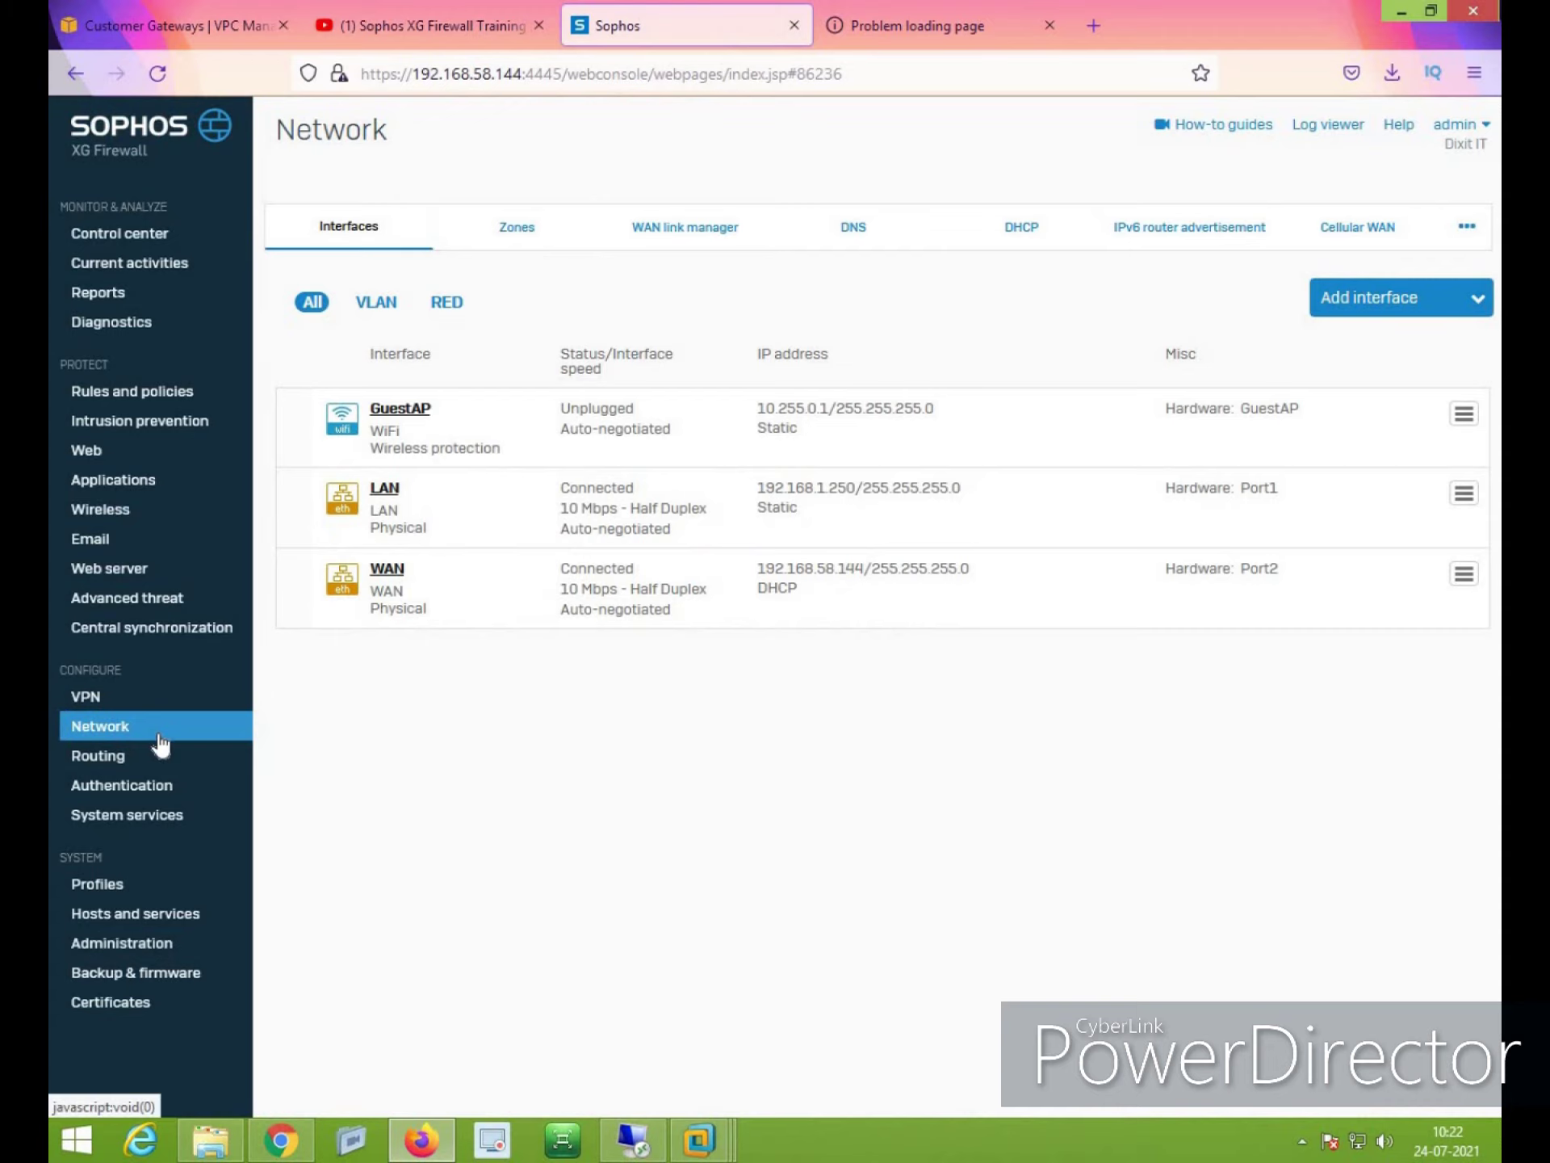
click(1026, 230)
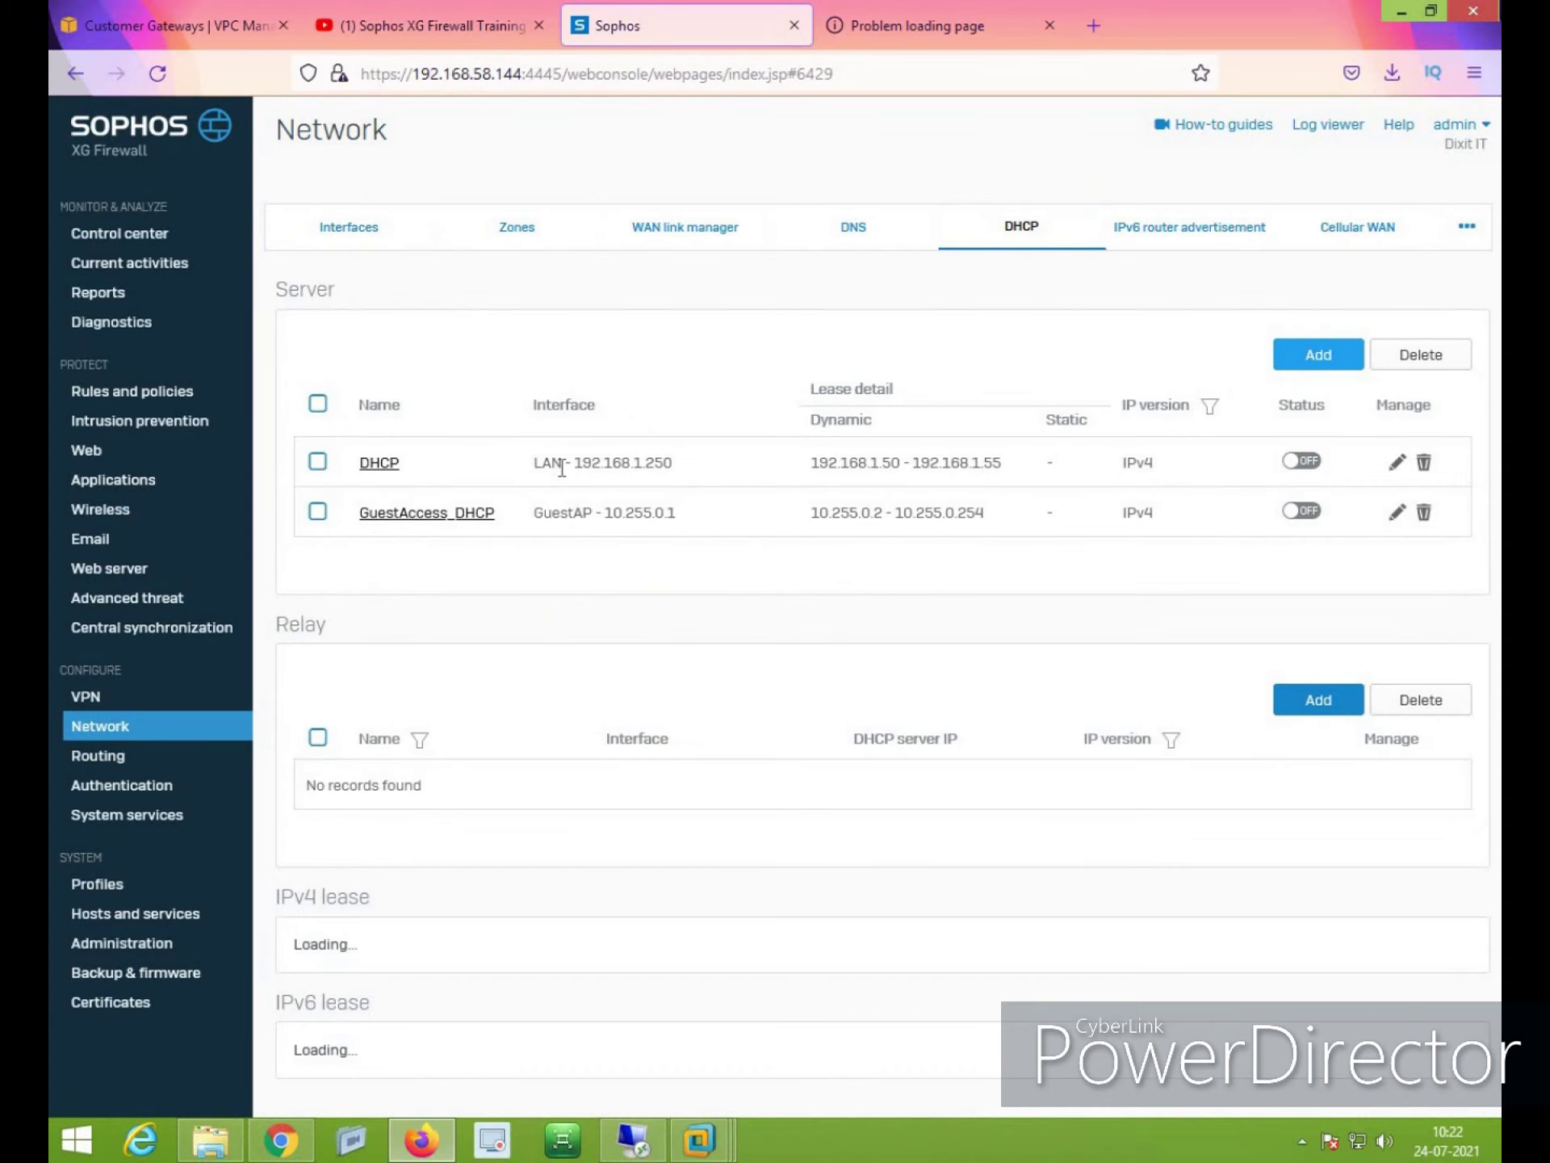
click(1313, 460)
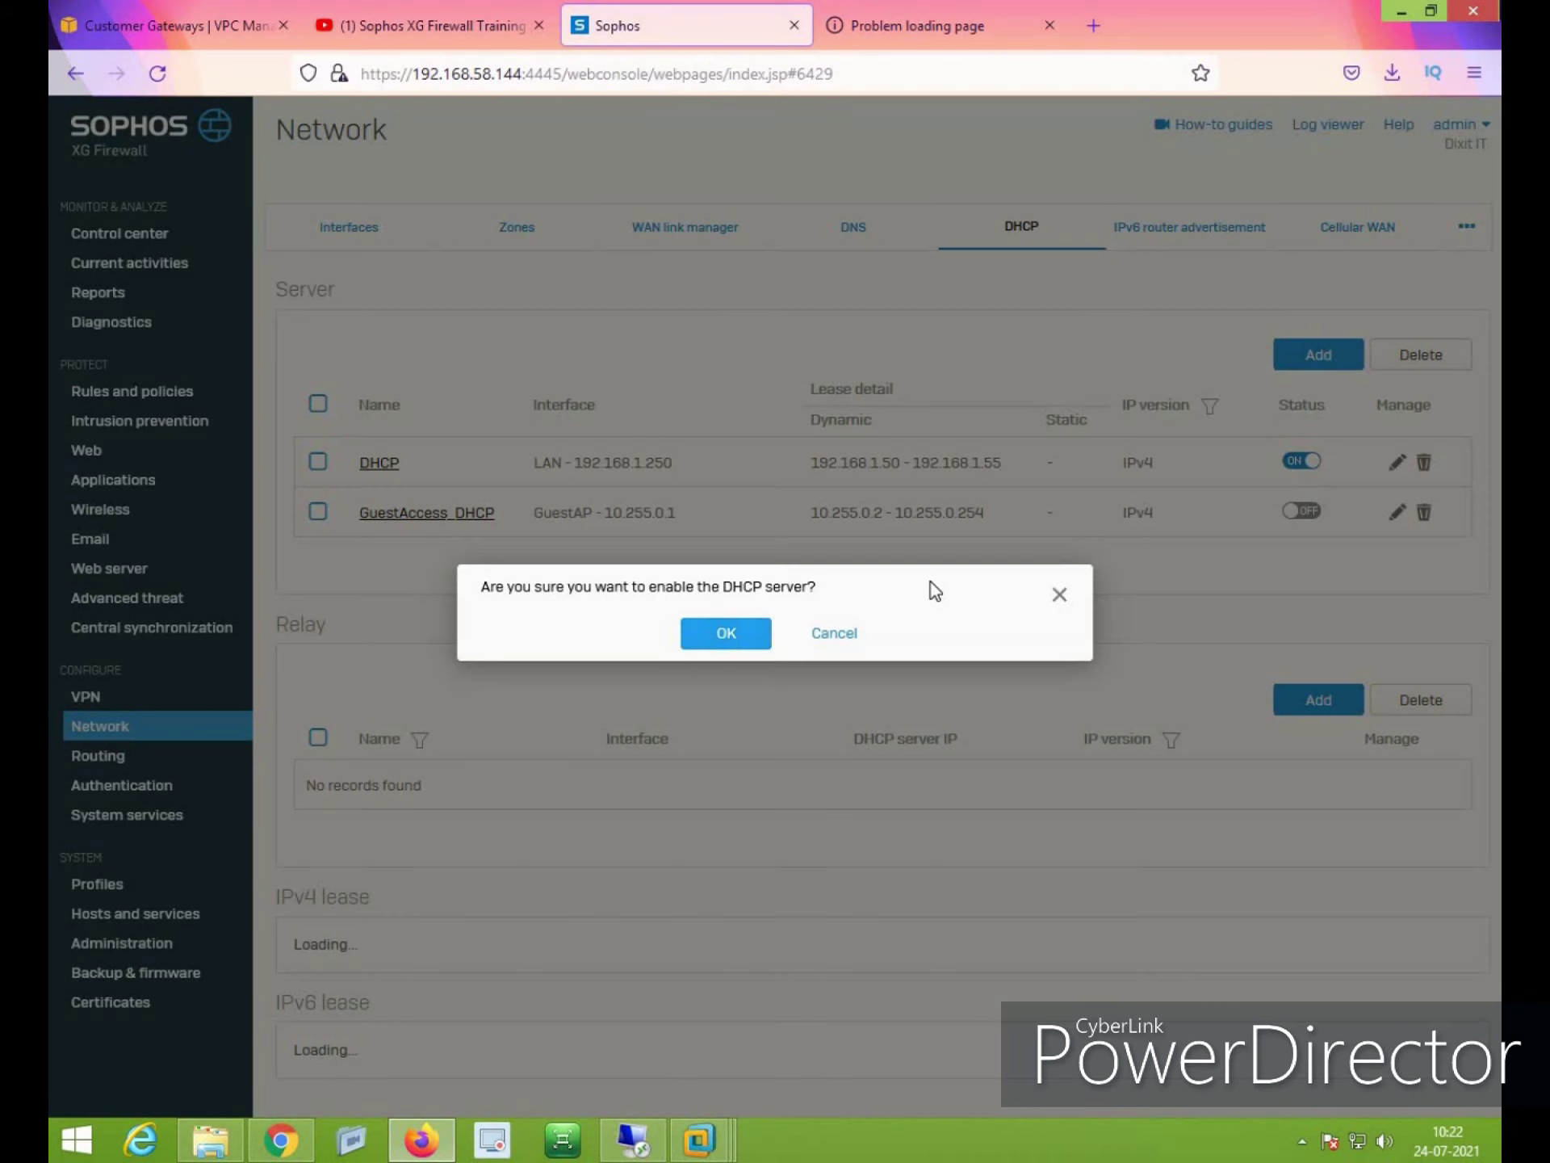
click(725, 632)
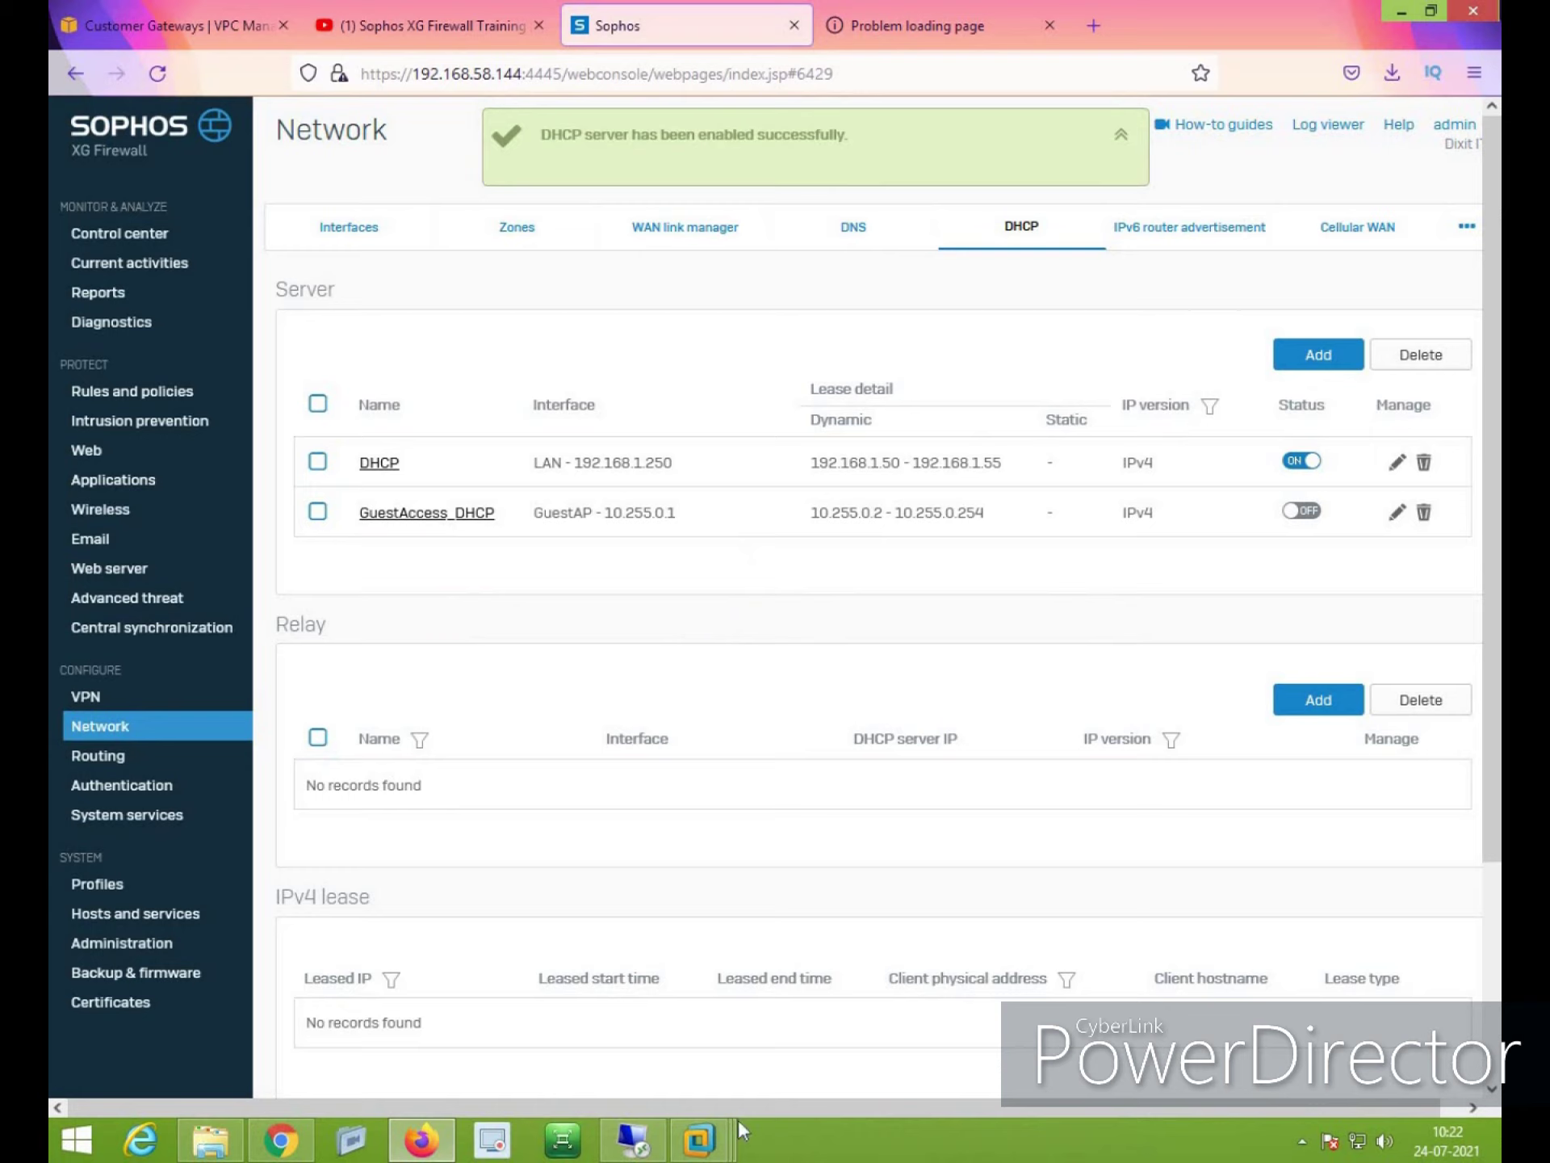
Switch back to the Sophos-Client Machine in VMware and renew its IP address with ipconfig /renew
mouse_move(699, 1139)
click(973, 992)
click(744, 554)
text(ipco)
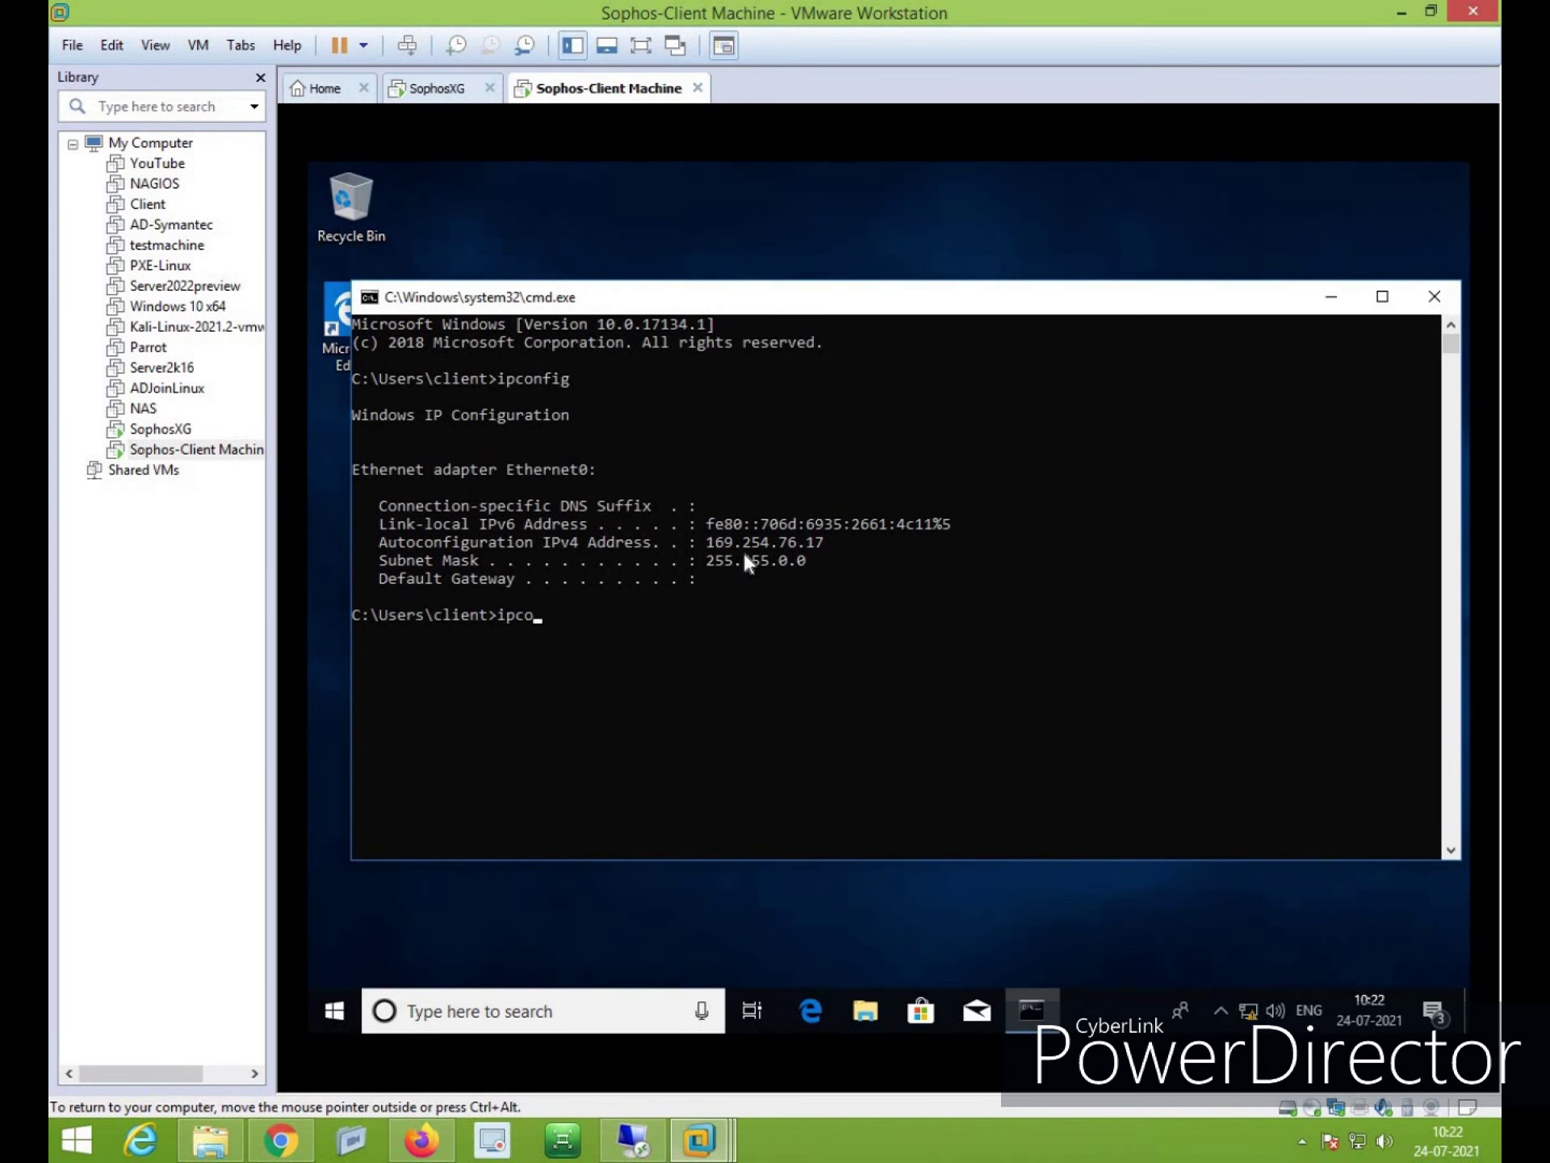
text(nfig /renew)
key(Return)
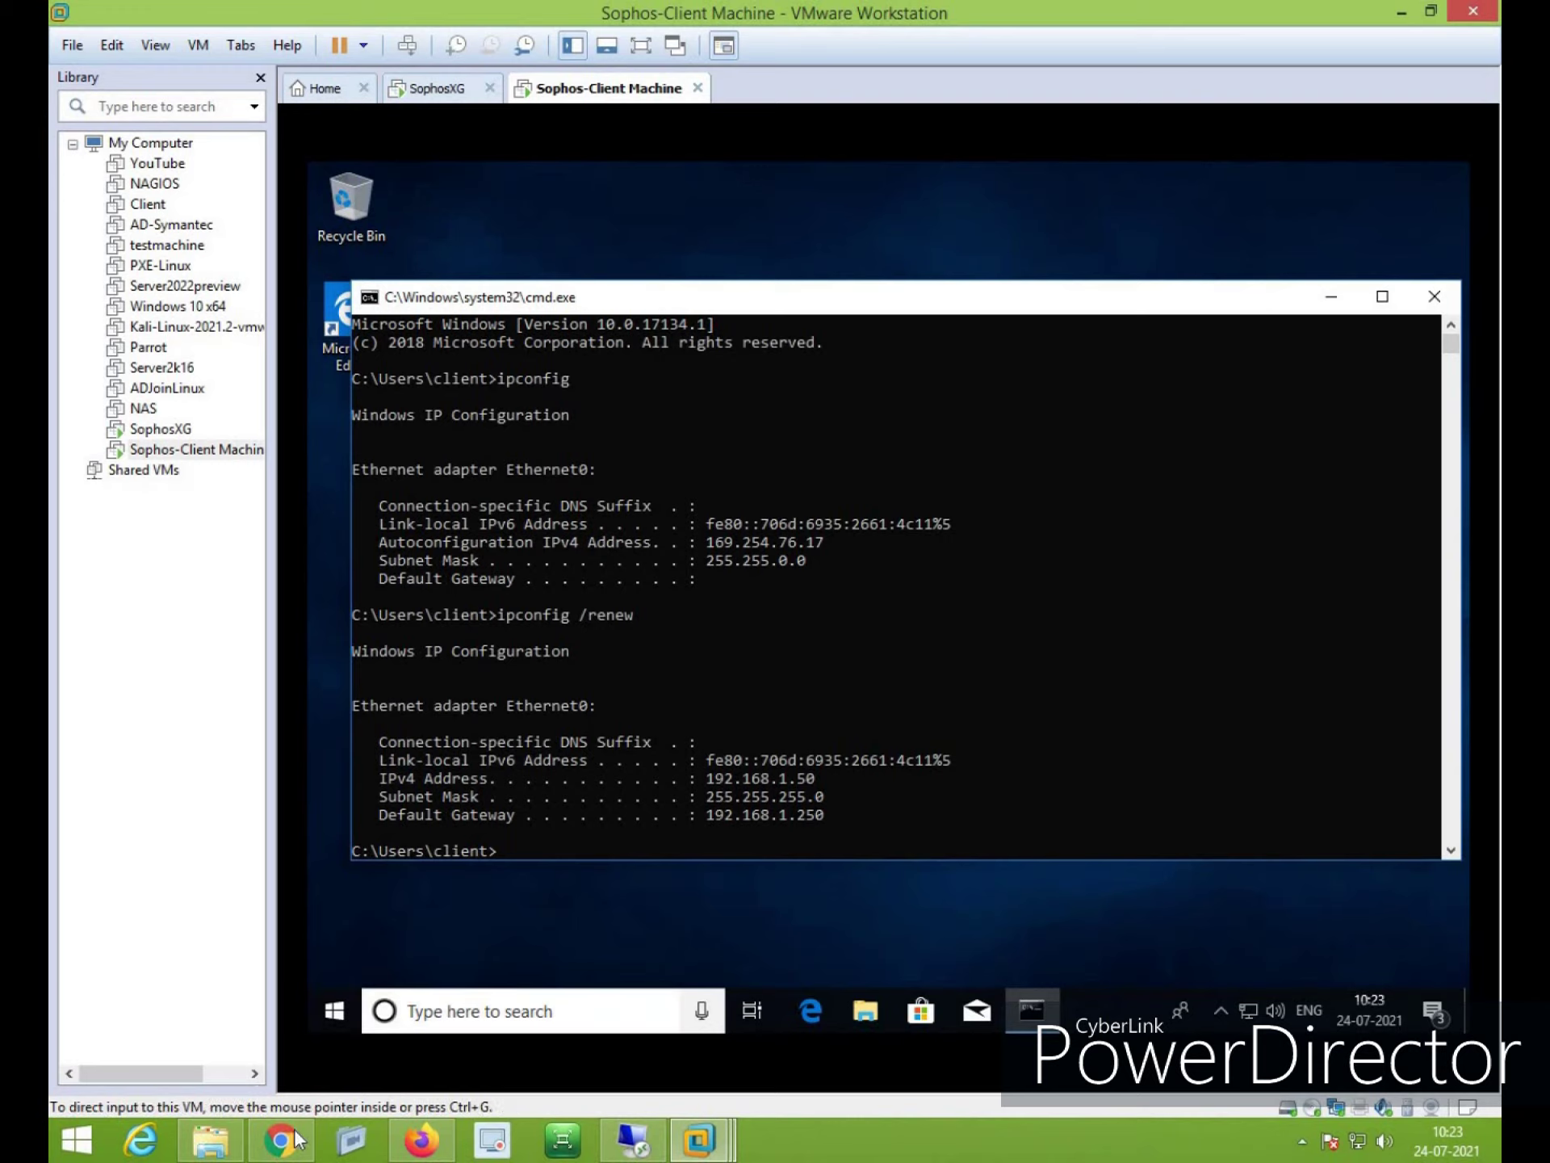
Return to the Sophos console in Firefox and start a pattern update from the Backup & firmware settings
click(432, 1153)
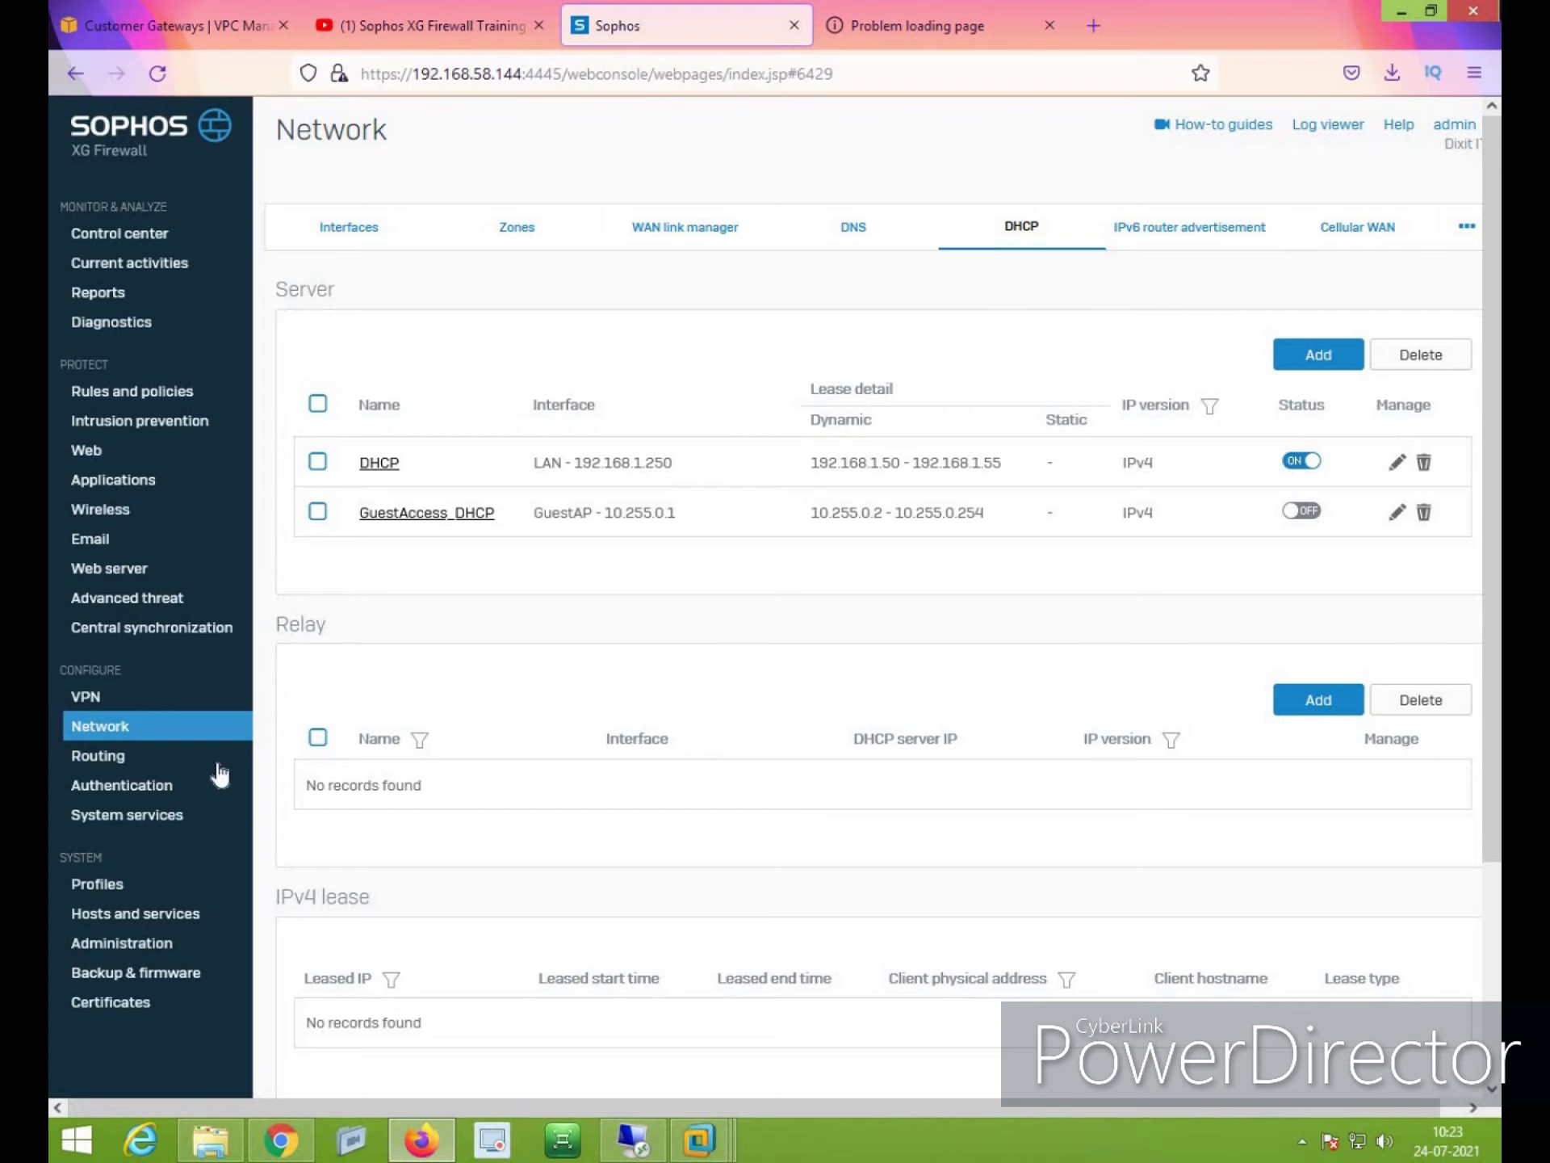
click(151, 973)
click(1355, 238)
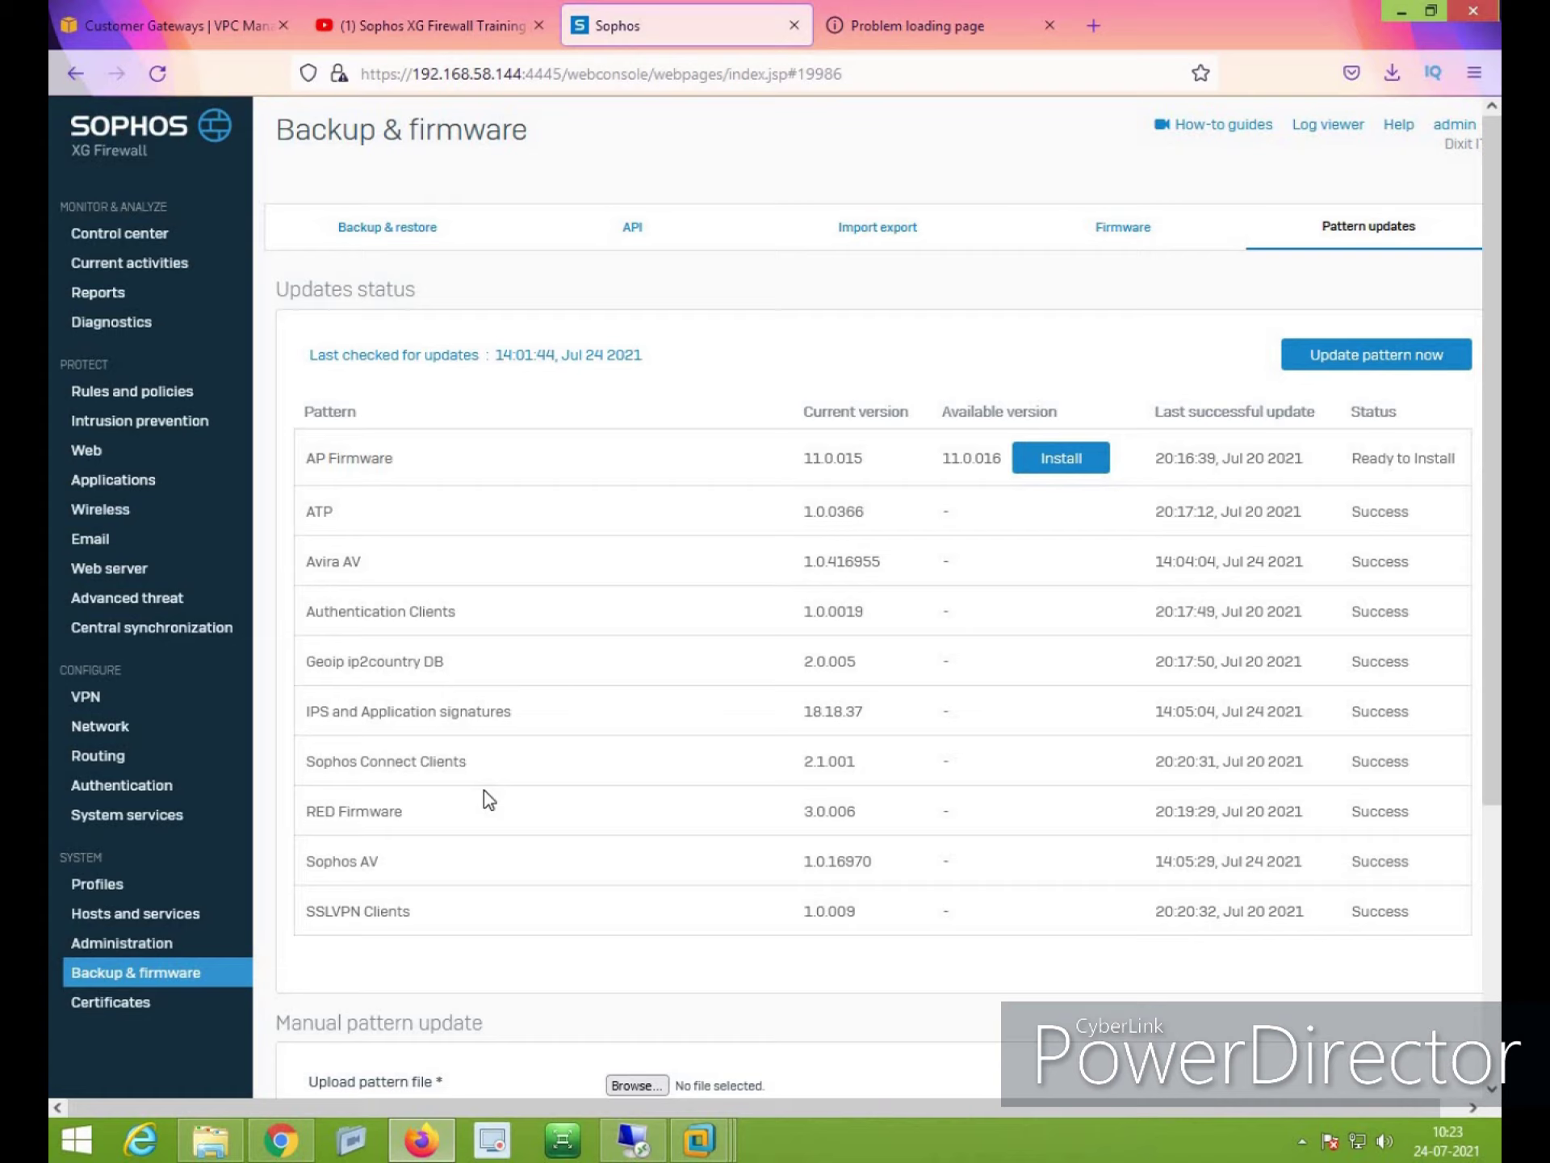
click(1391, 361)
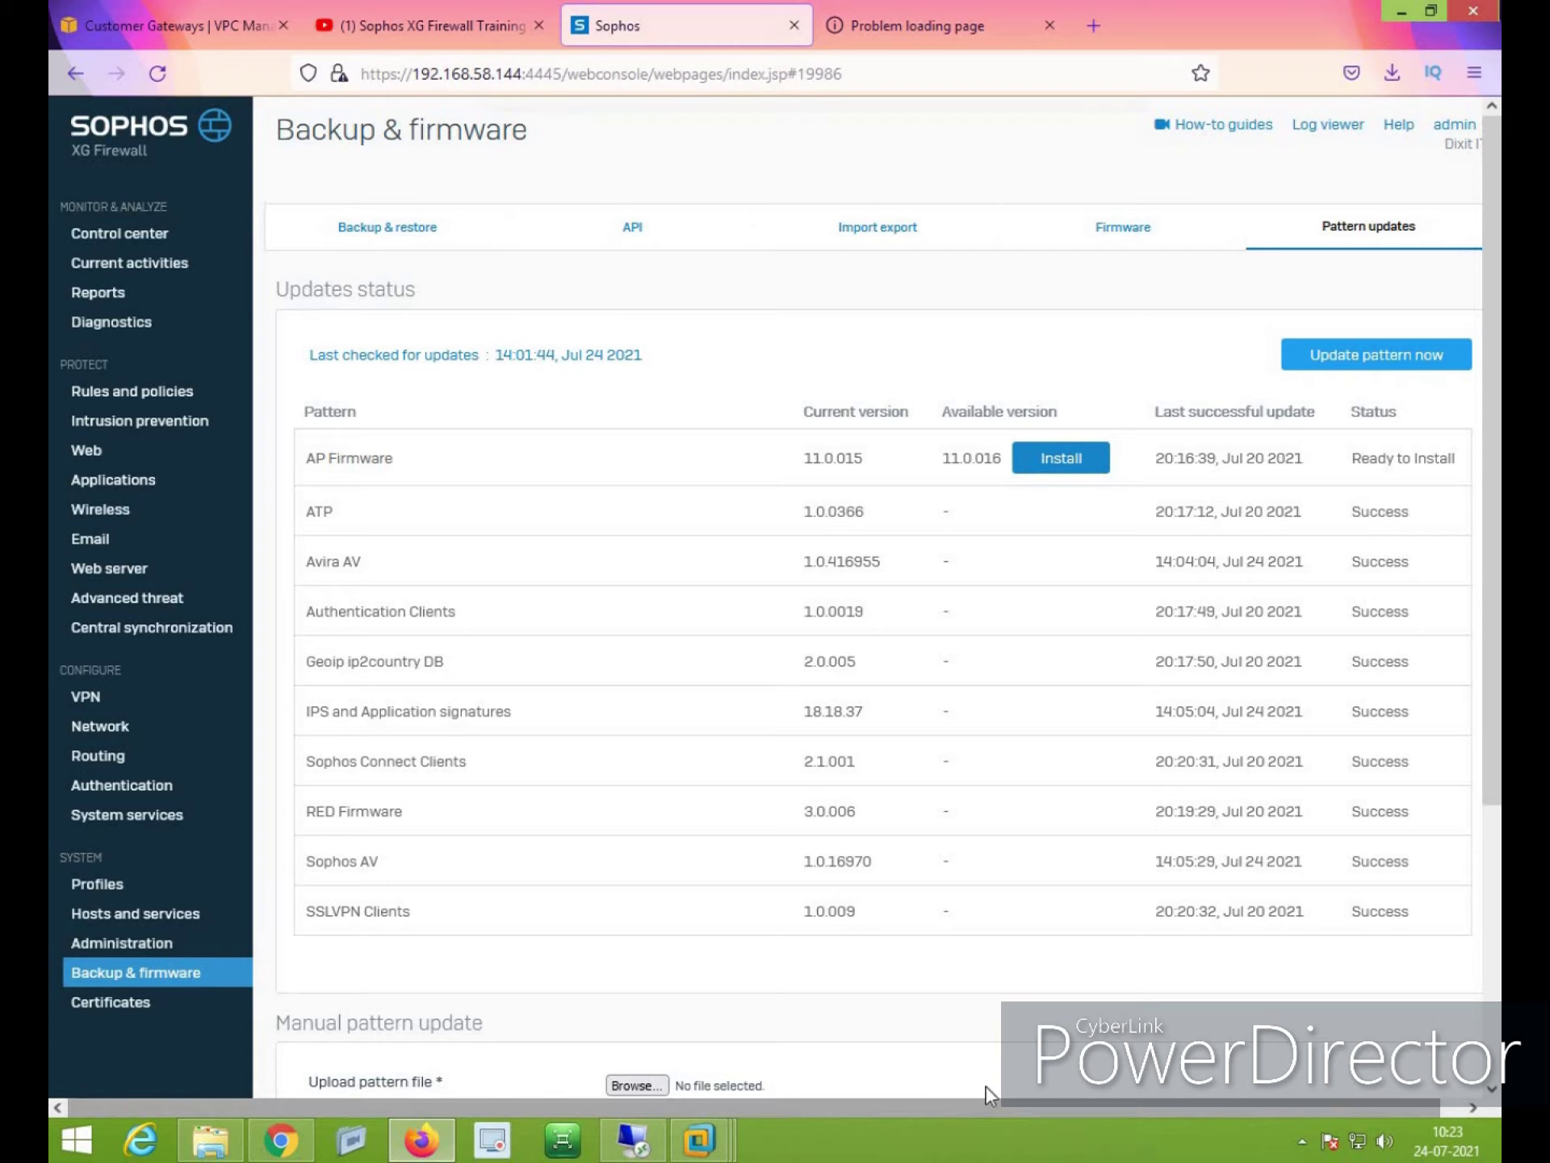
Set the automatic pattern download and installation interval to Every 12 hours and apply it
scroll(830, 565, down, 5)
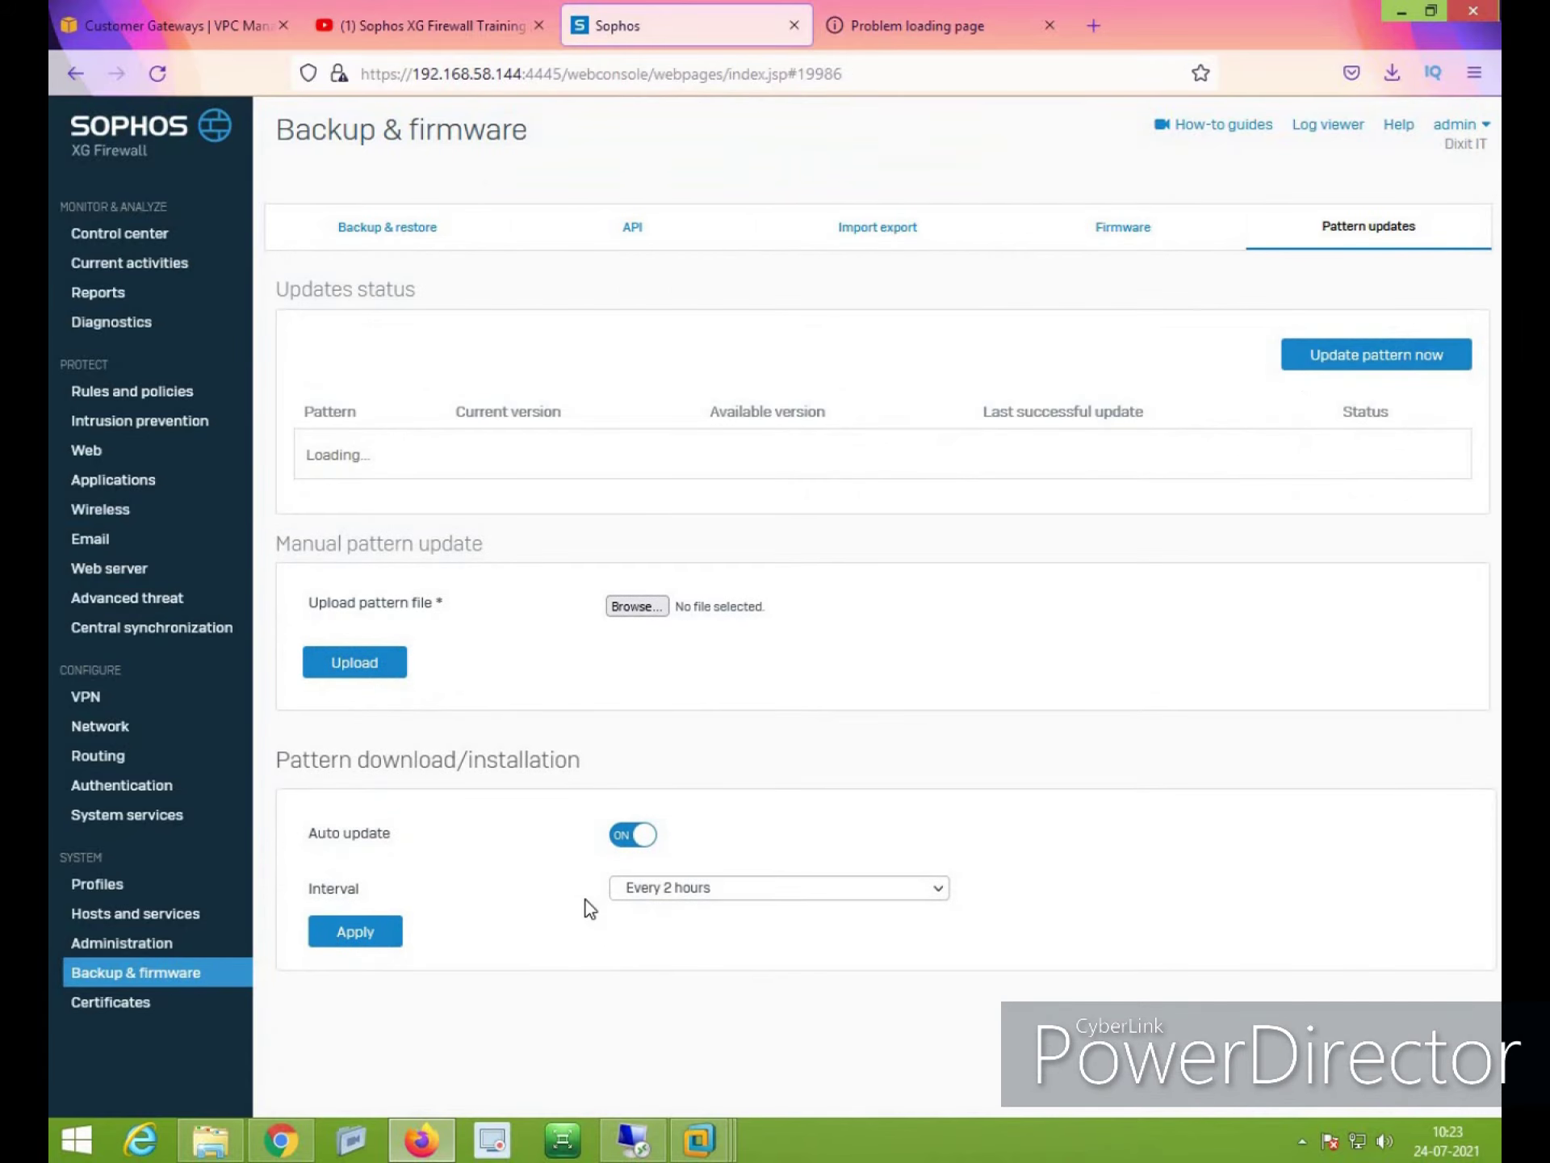
scroll(693, 927, down, 5)
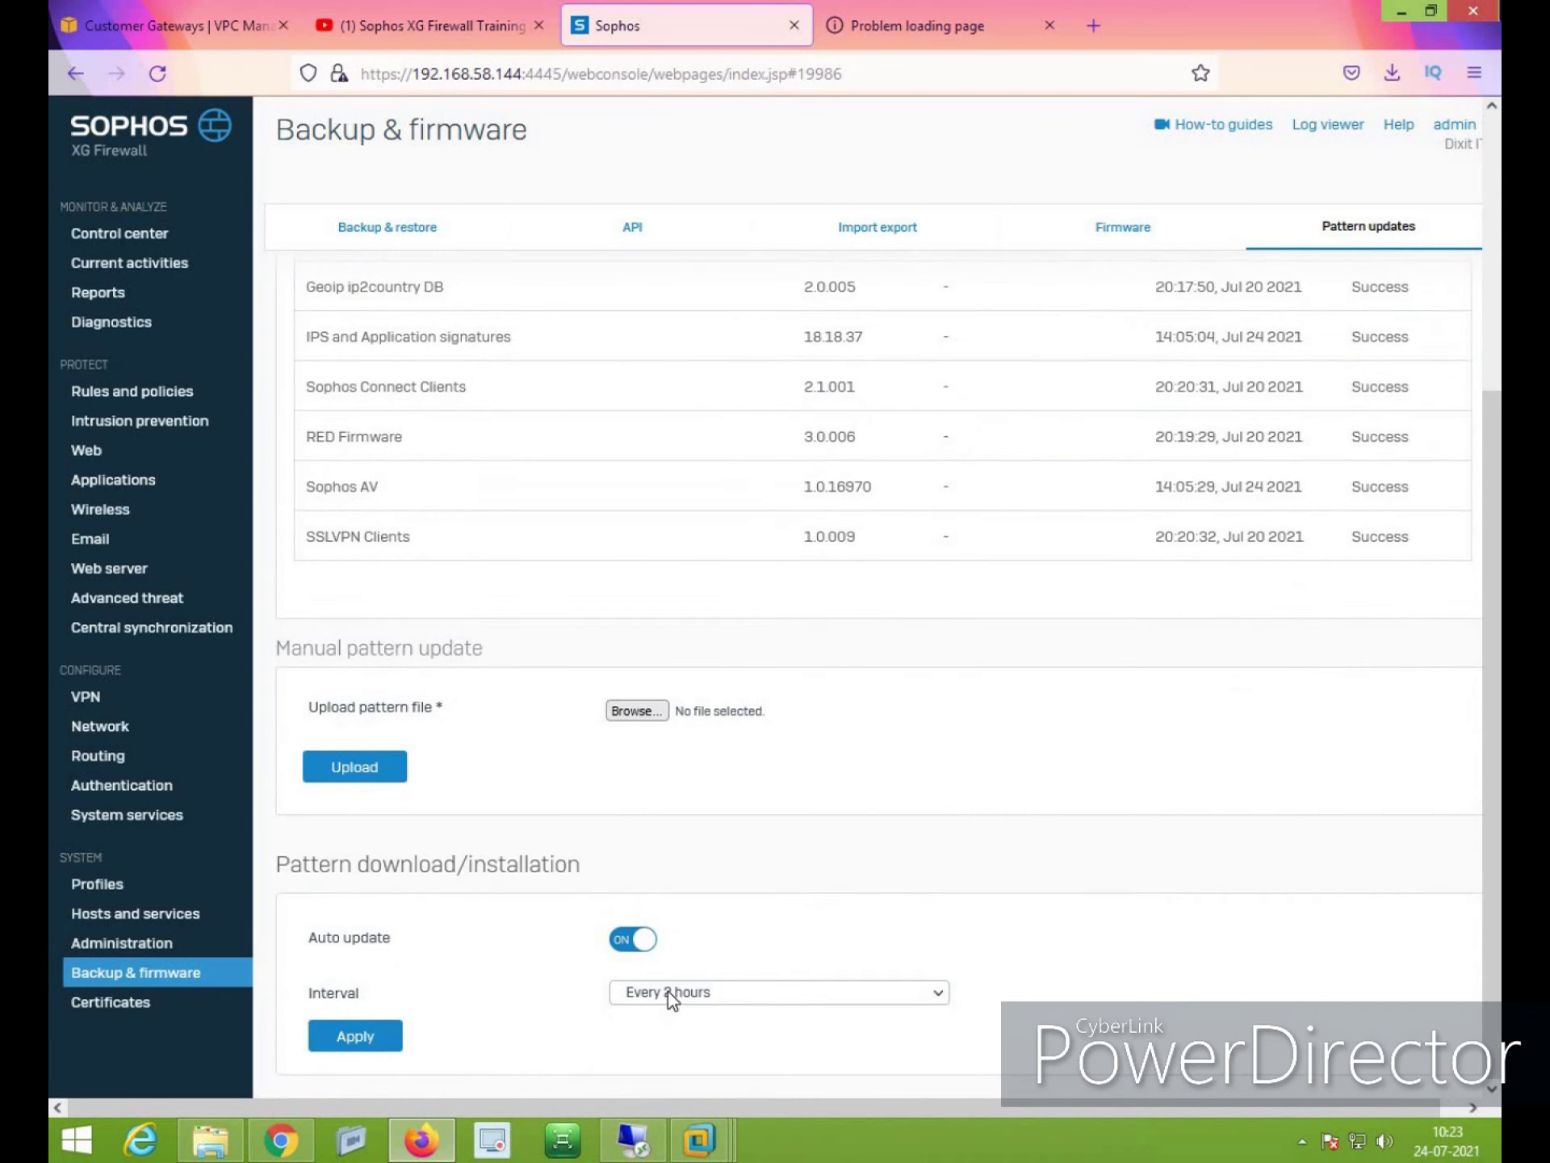
click(667, 990)
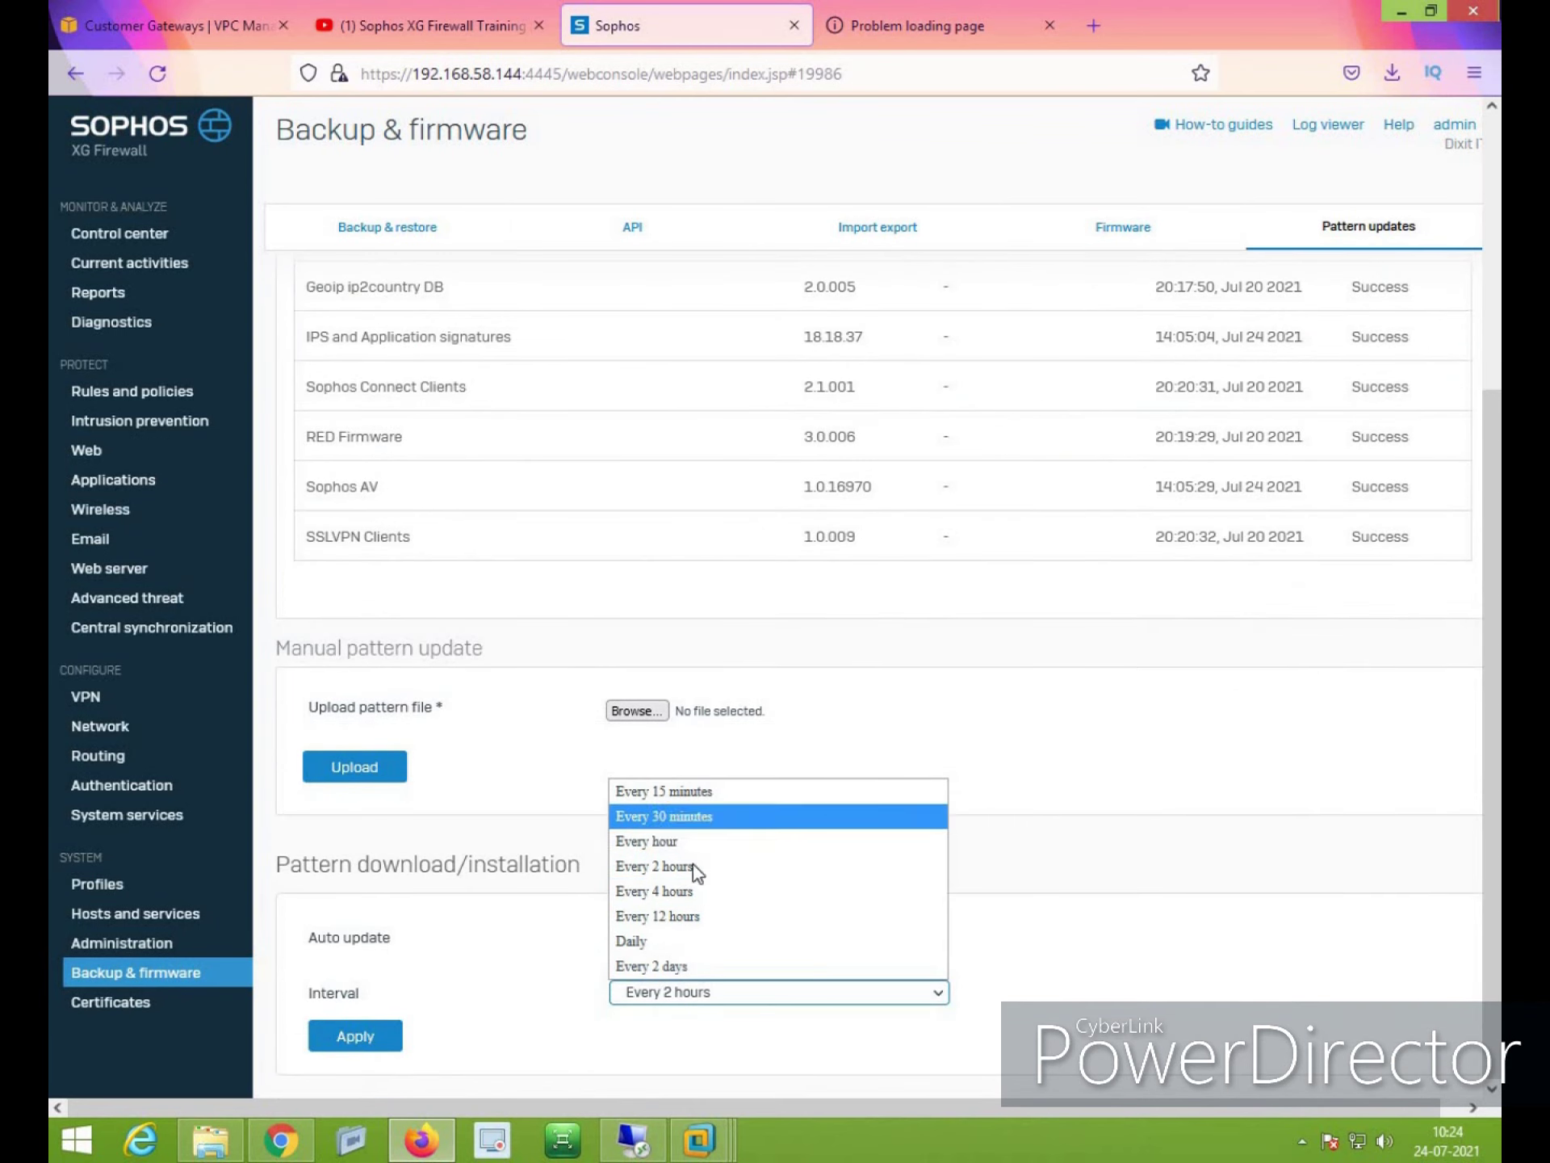
click(694, 917)
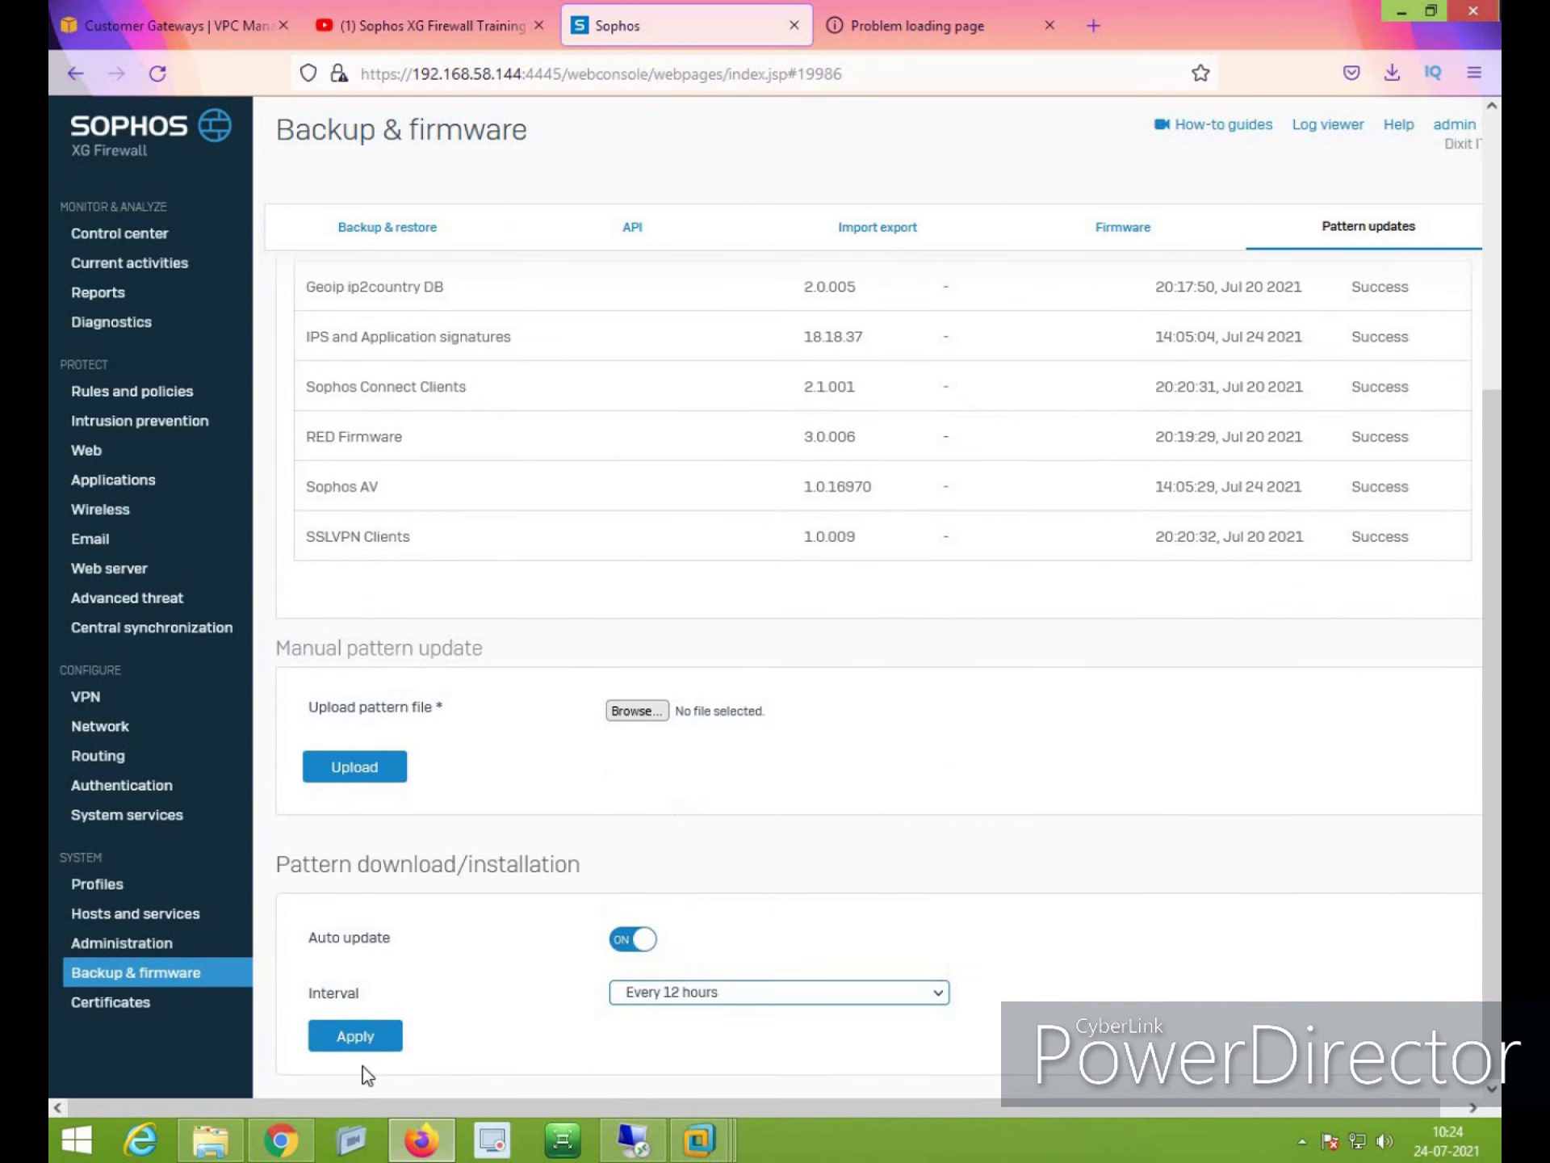
click(365, 1047)
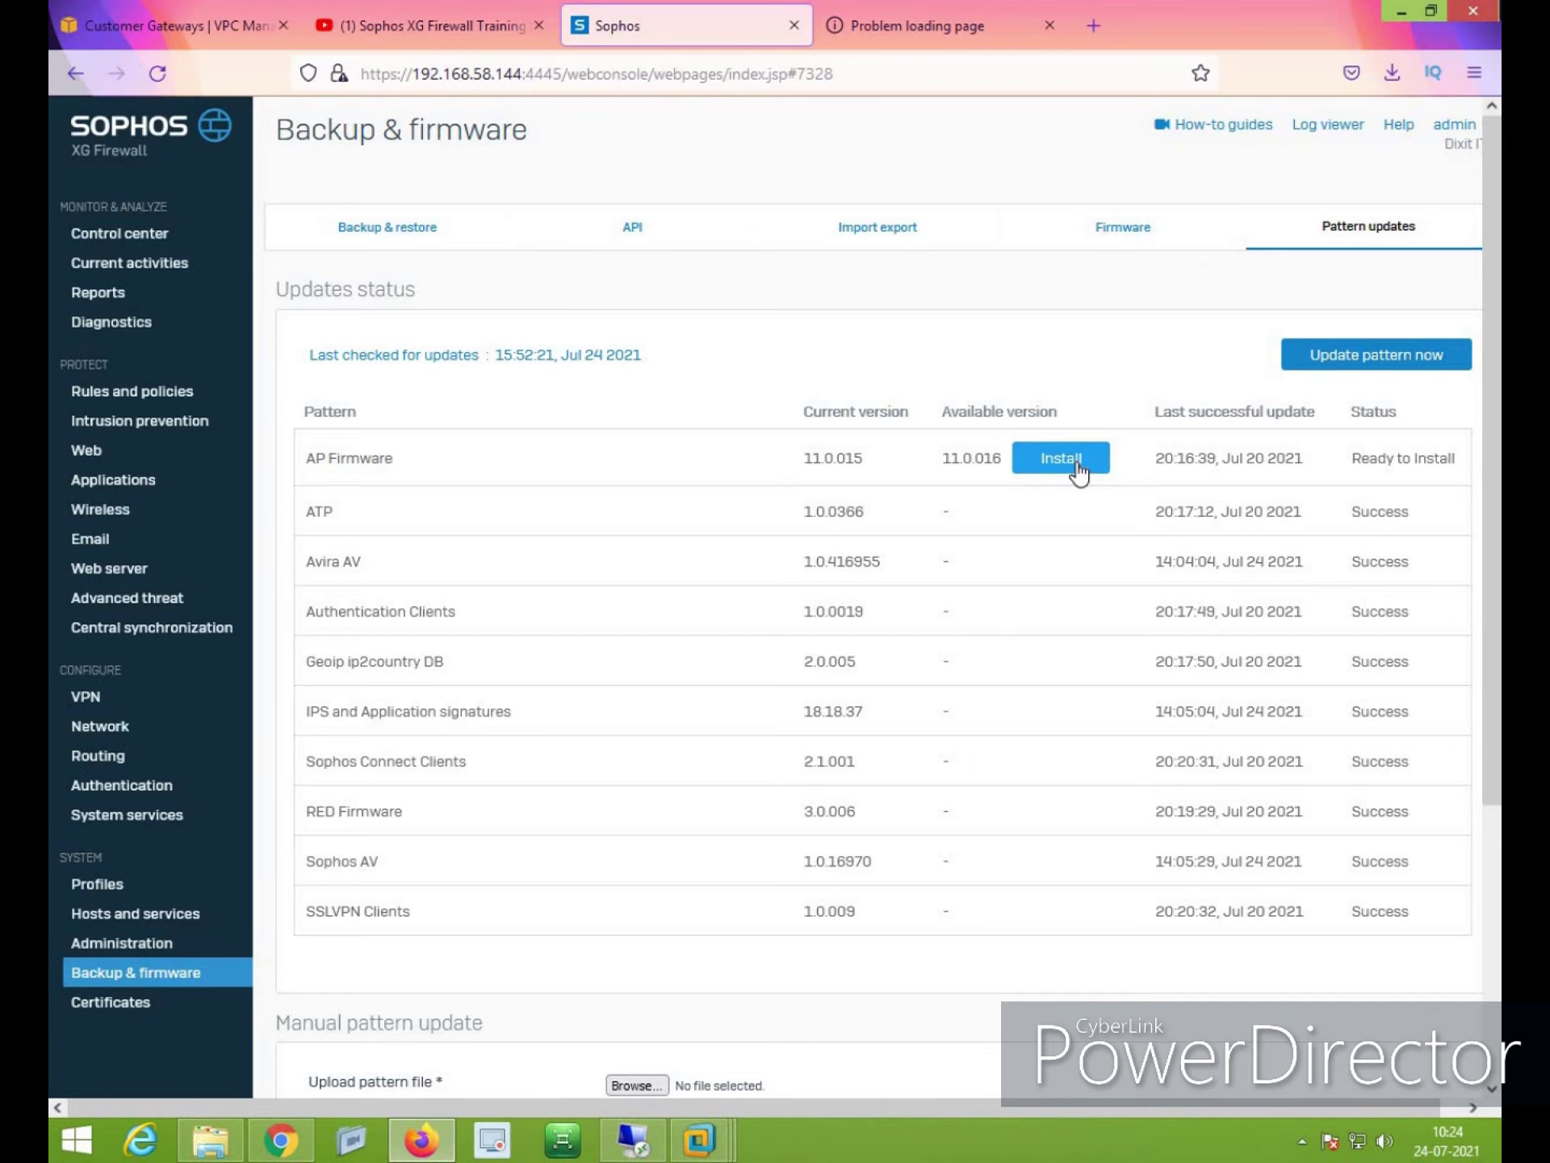
Install the available AP Firmware pattern 11.0.016, confirm the access point disconnection, and highlight its current version
click(1036, 464)
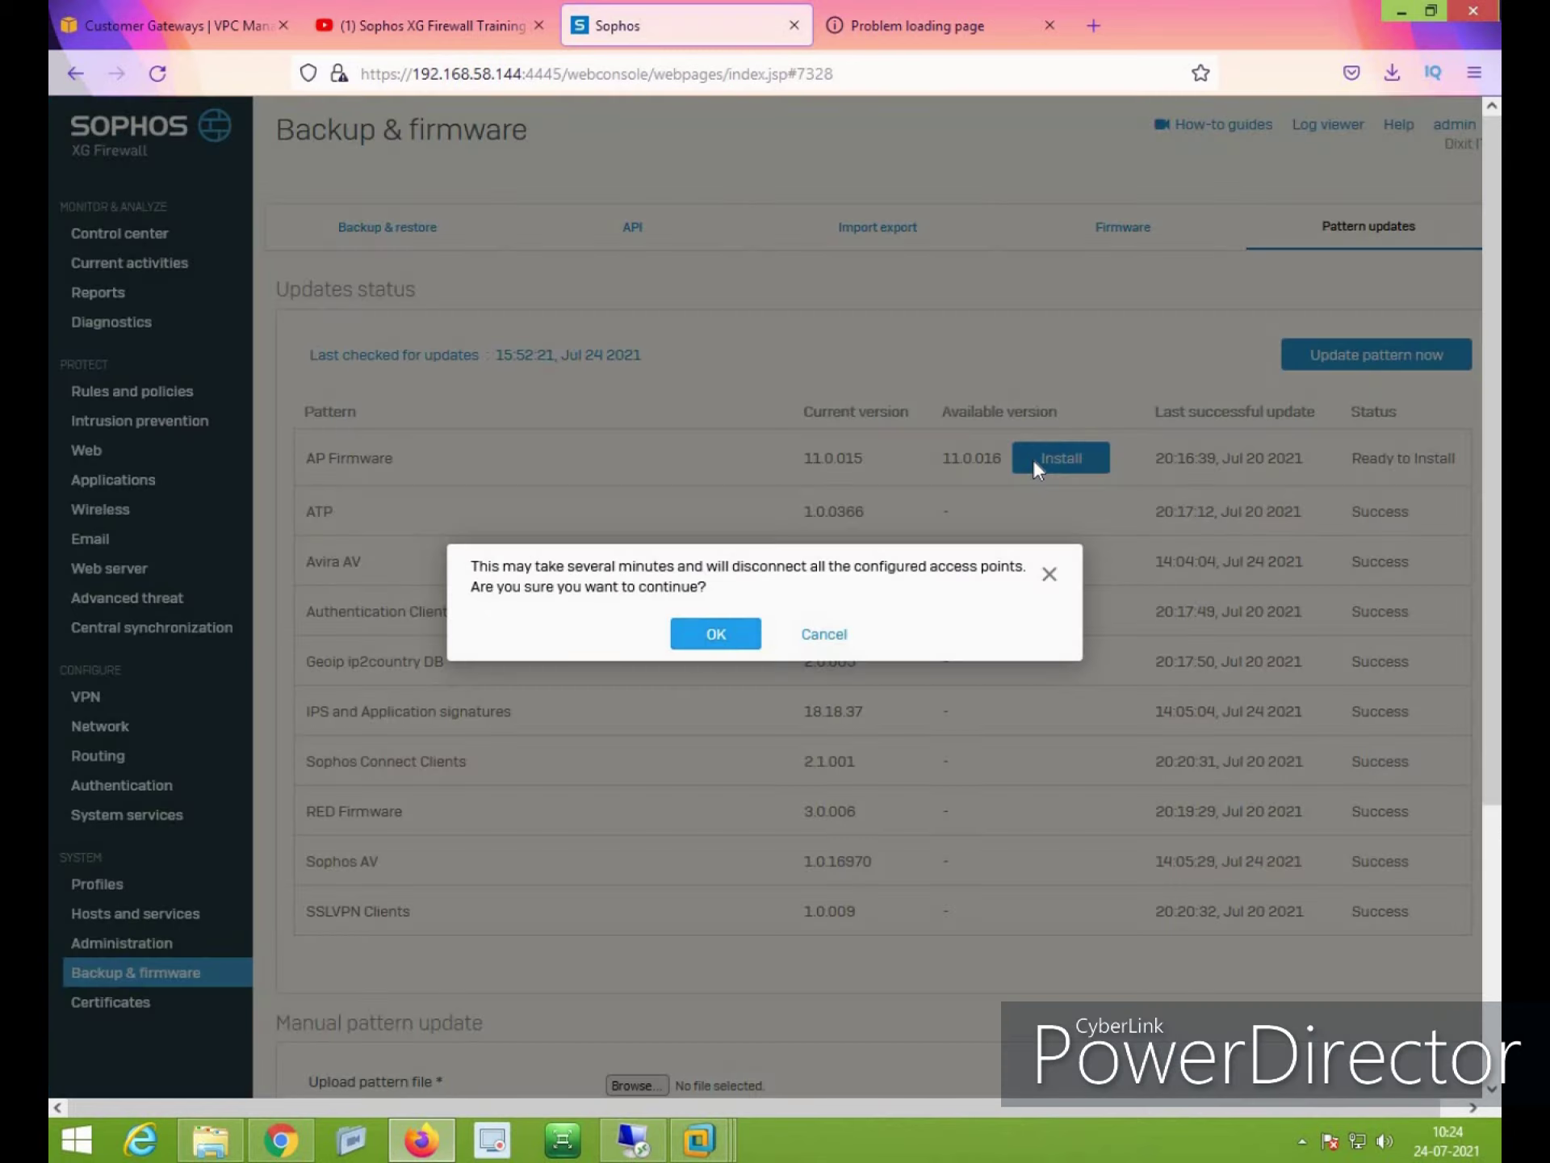
click(720, 635)
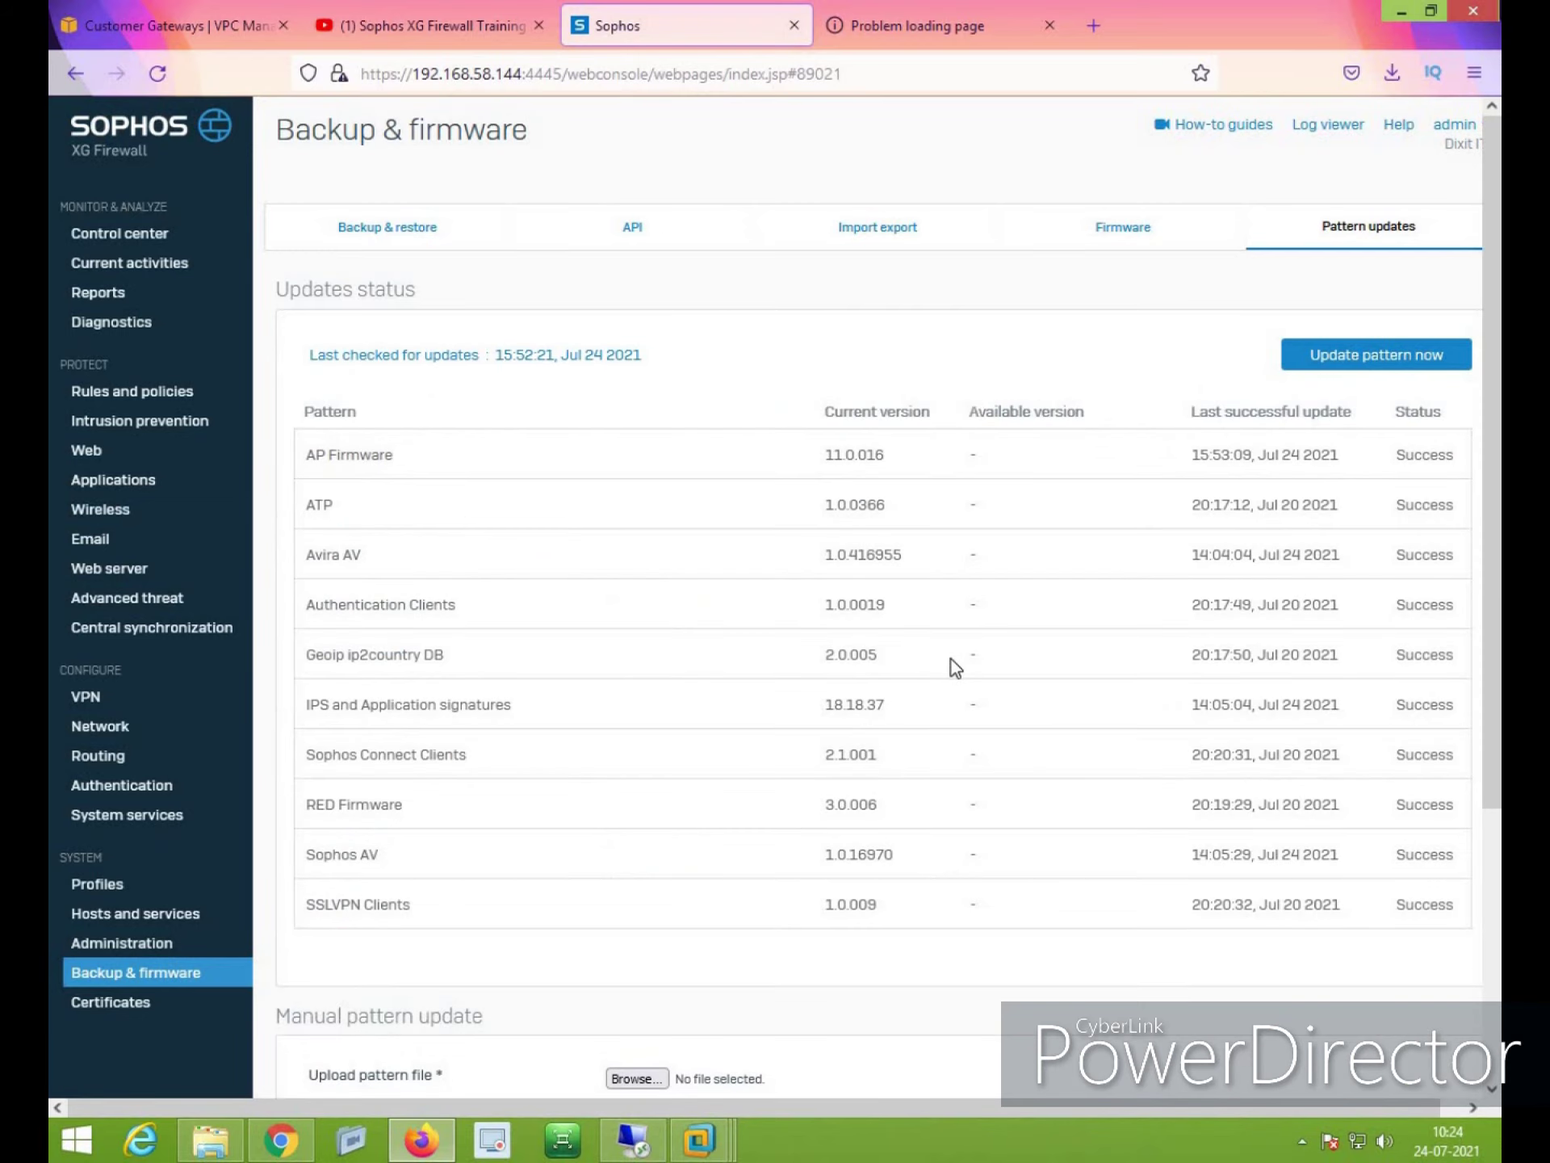
drag(855, 457, 892, 454)
In the Administration time settings, choose a custom NTP server and add time.google.com to its list
click(138, 940)
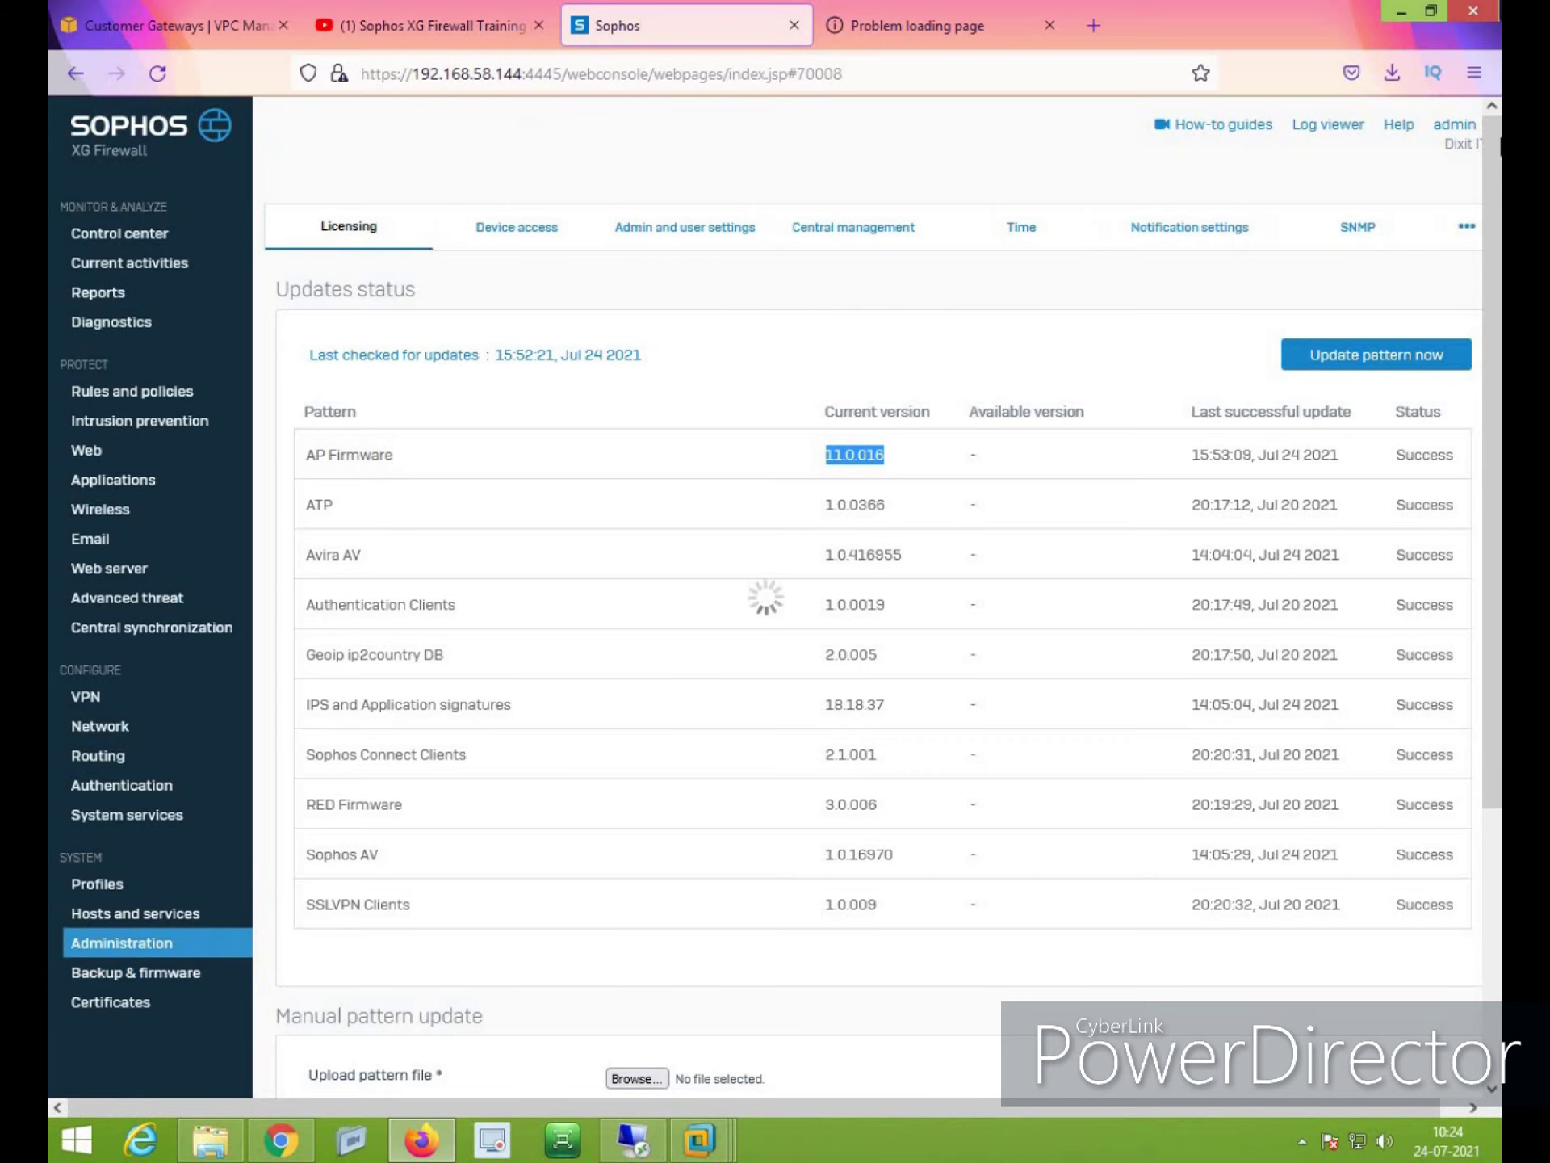
click(1040, 234)
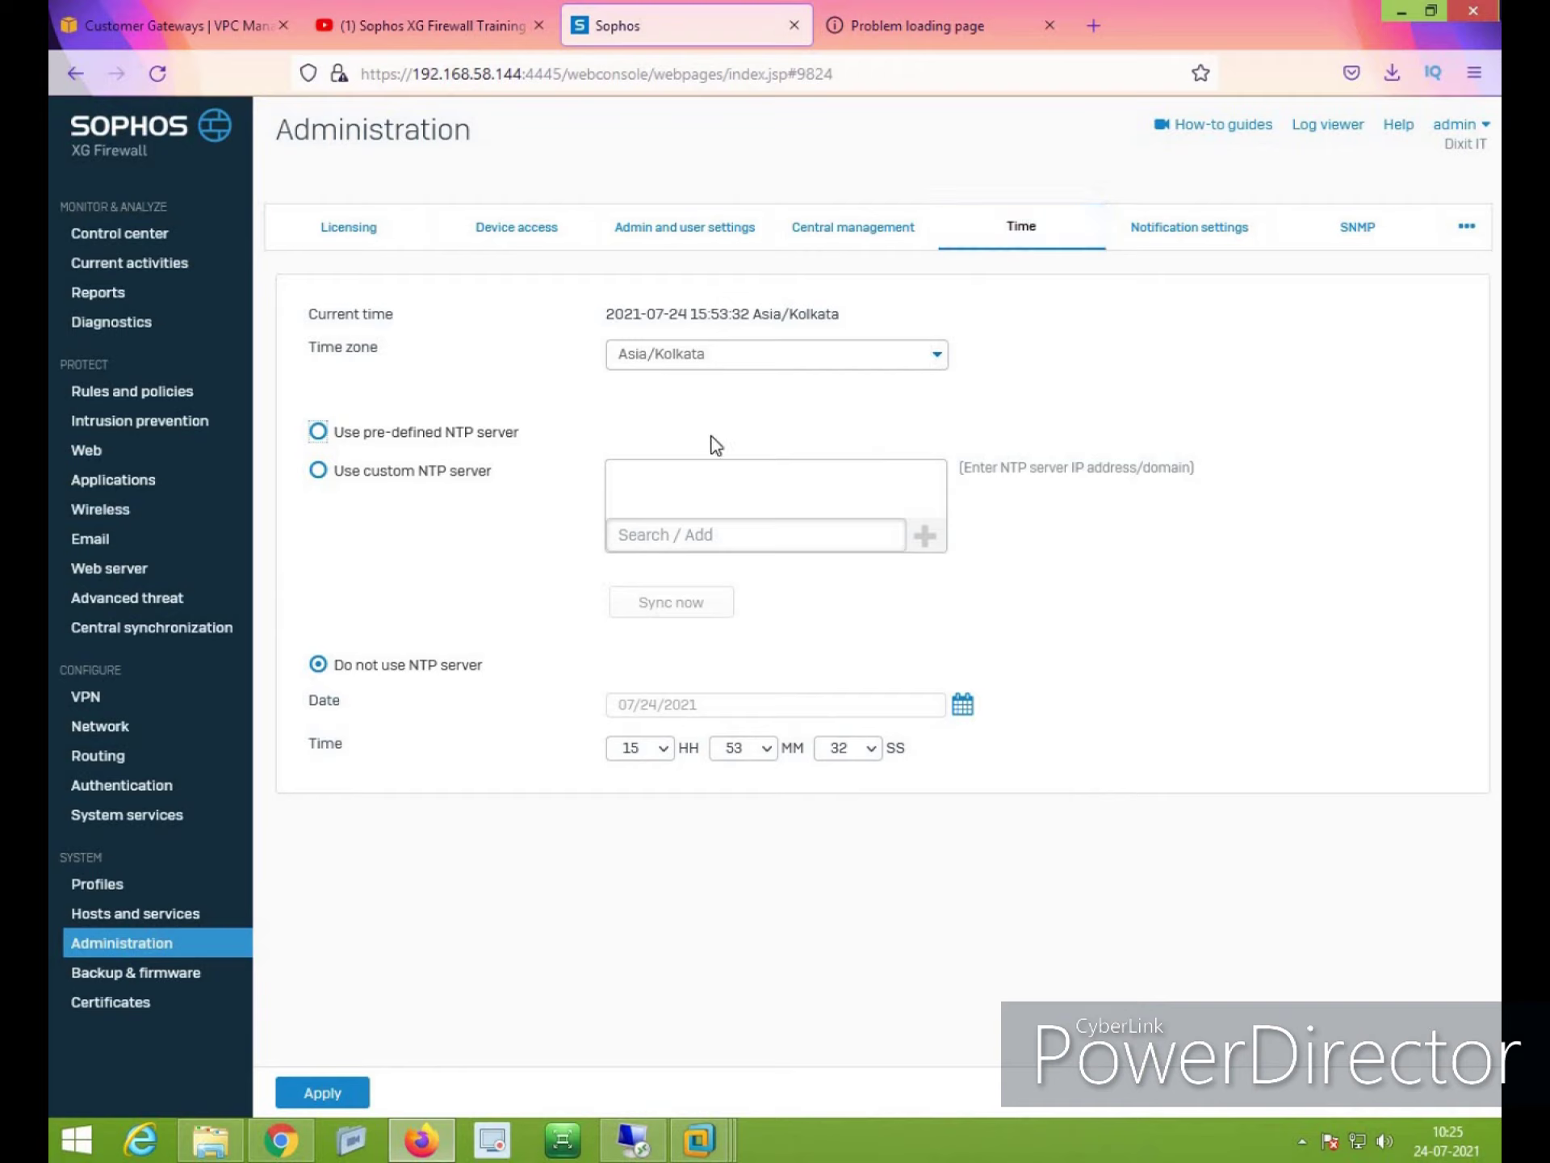
click(320, 472)
click(715, 527)
text(time.google.com)
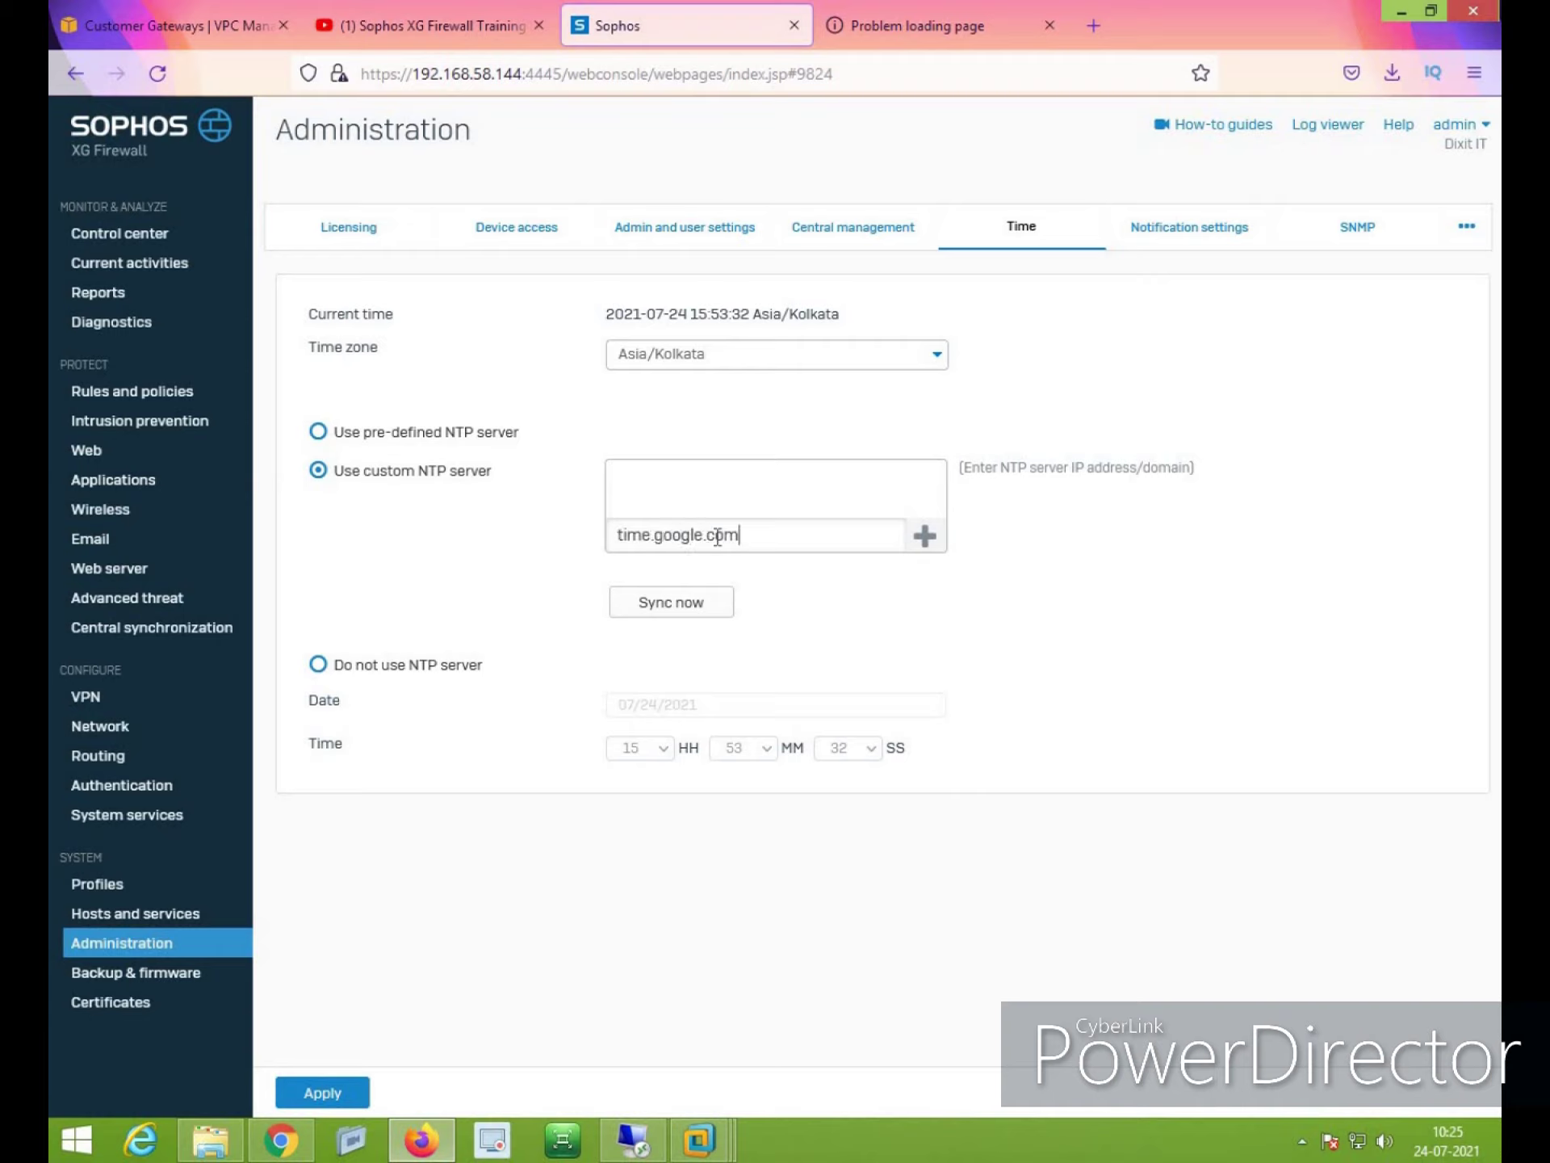
click(924, 536)
Synchronize the firewall clock with the NTP server, apply the time settings, and reload them to check the current time
click(676, 602)
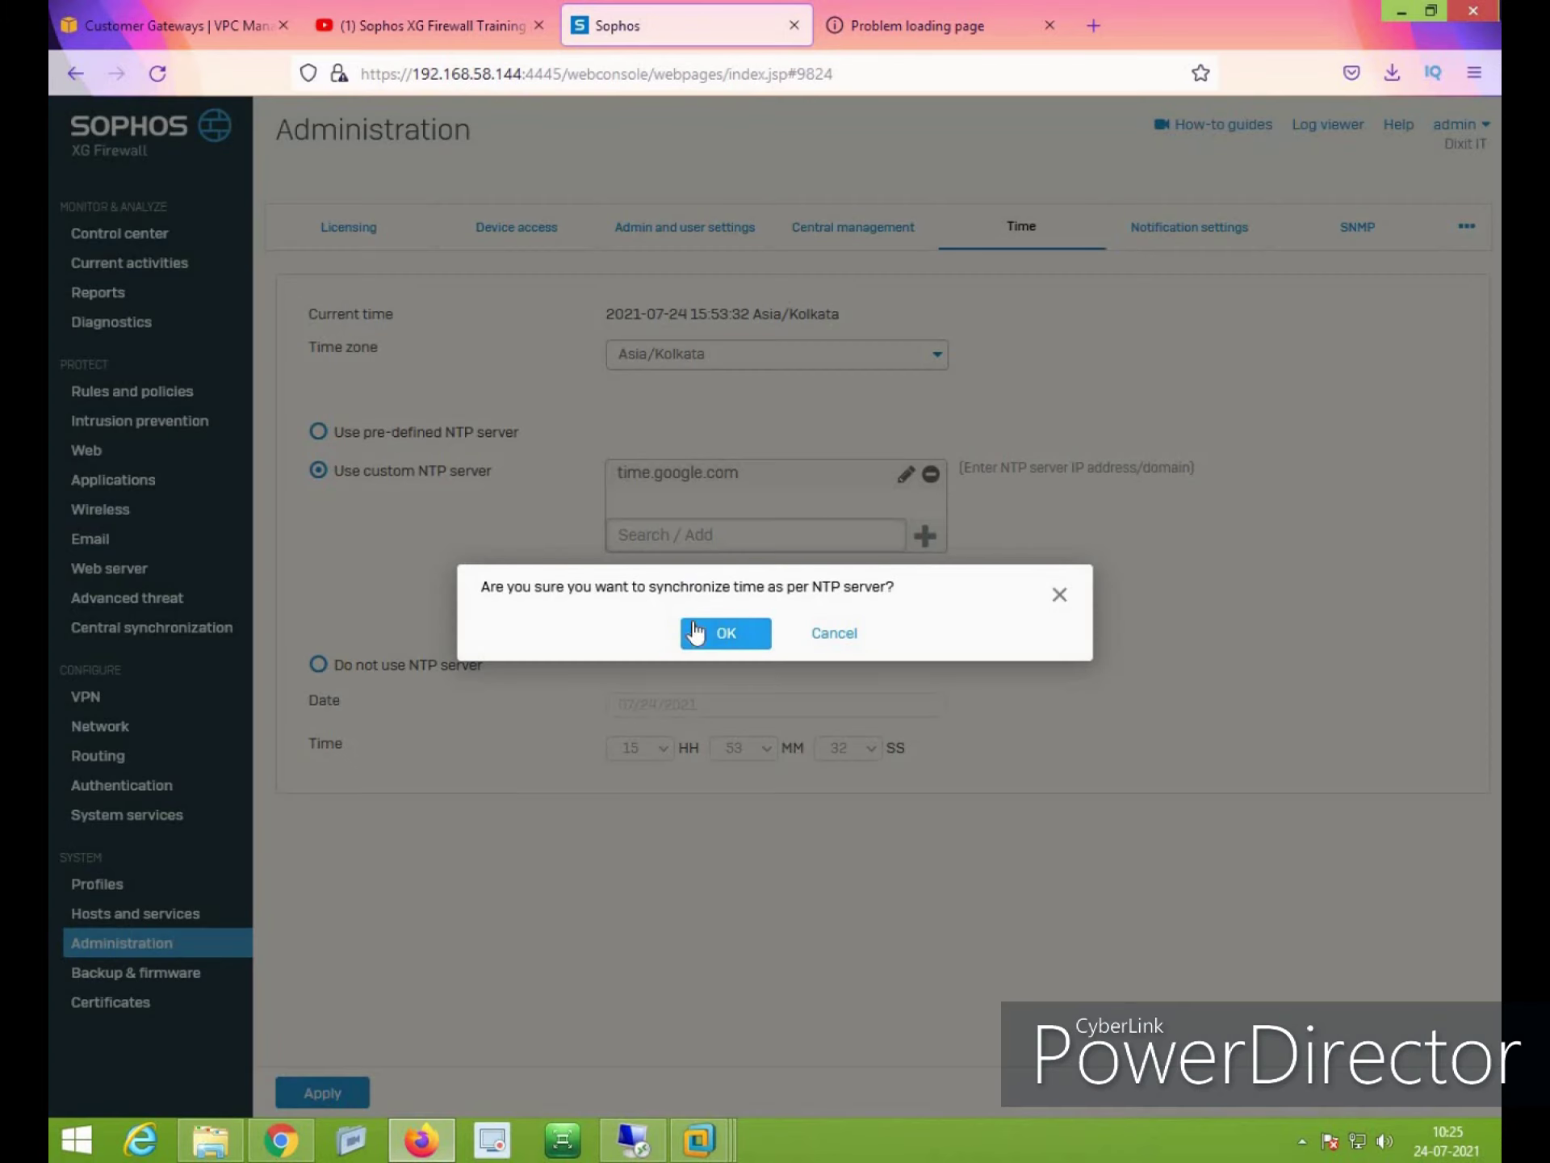
click(694, 632)
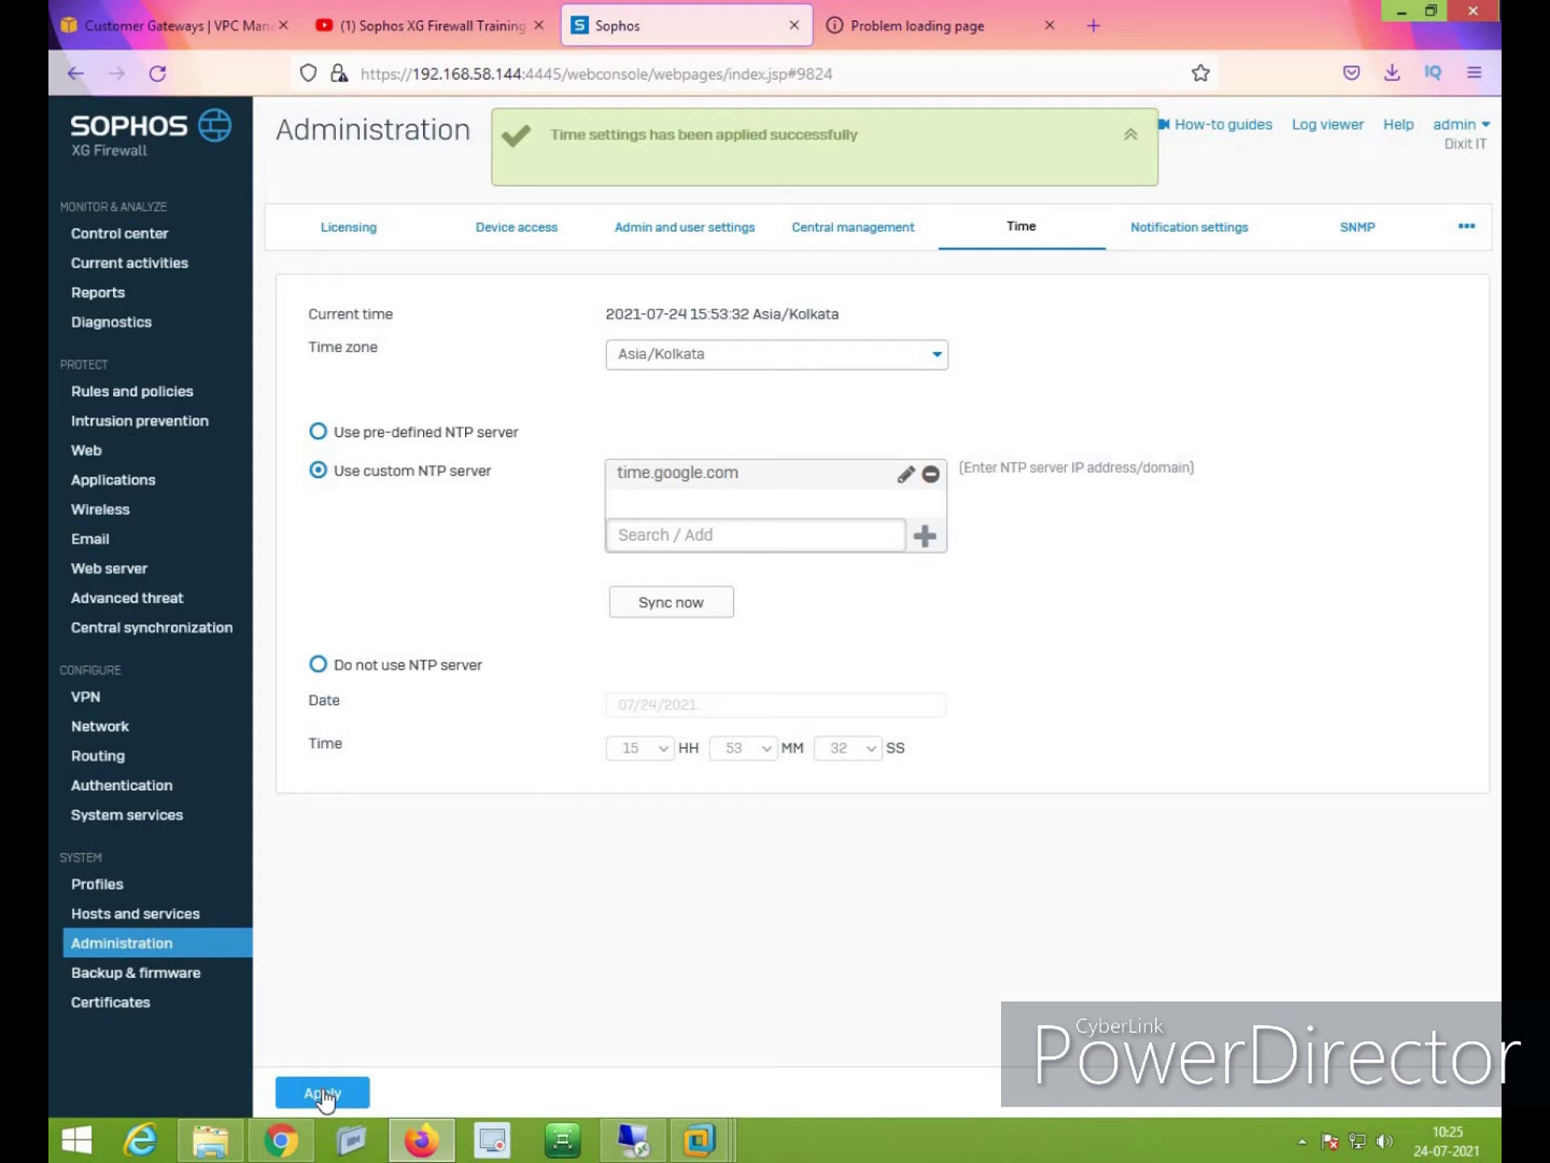
click(323, 1094)
click(718, 633)
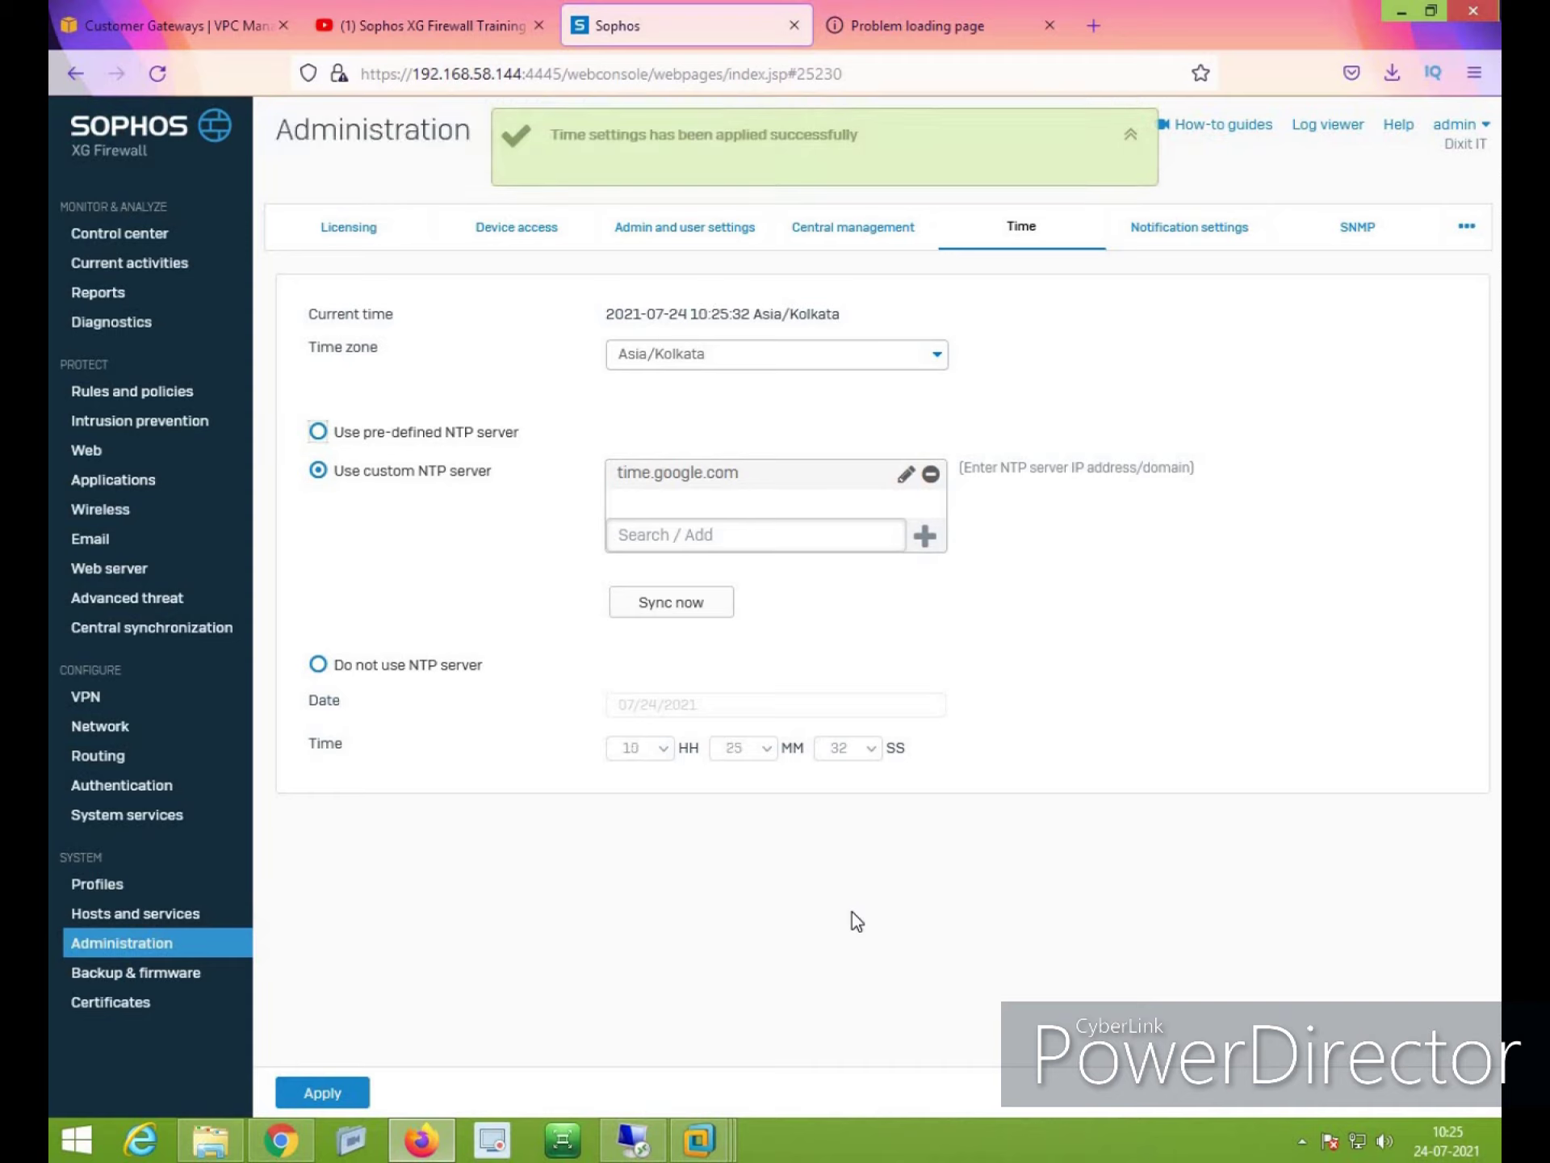
click(1014, 218)
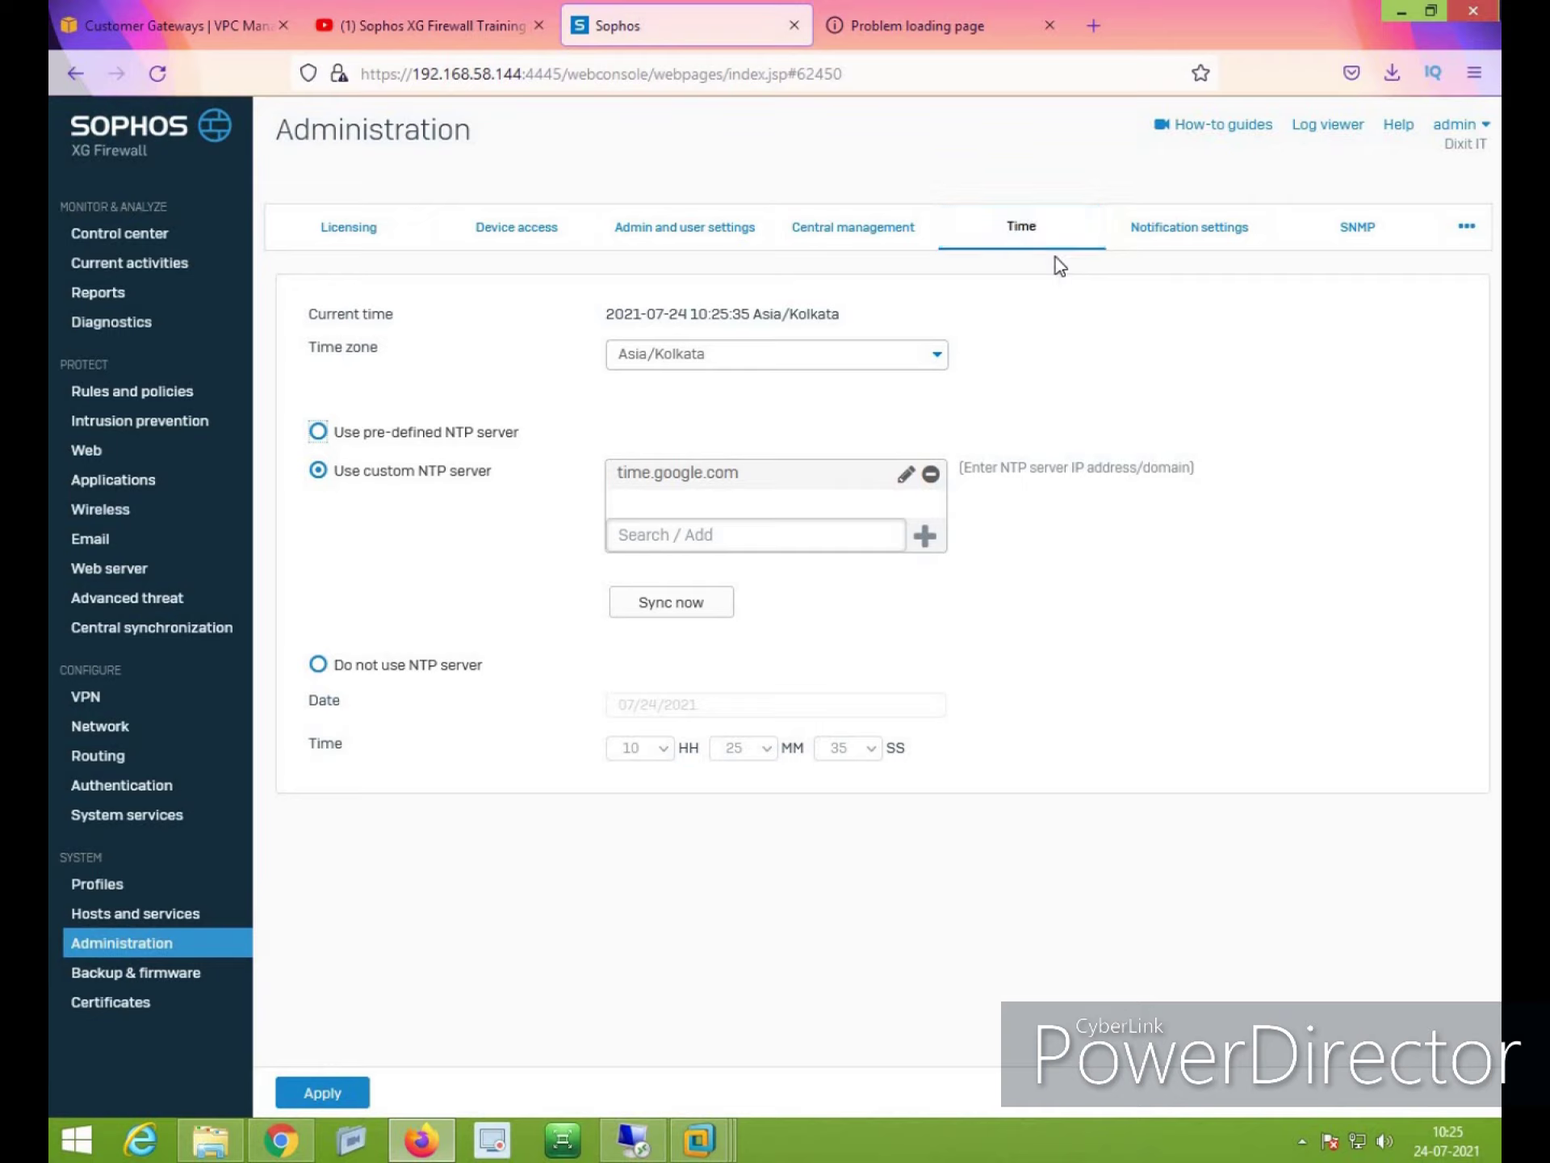
Add an IPv4 host named Google IP1 with the IP address 8.8.8.8 under Hosts and services
click(144, 921)
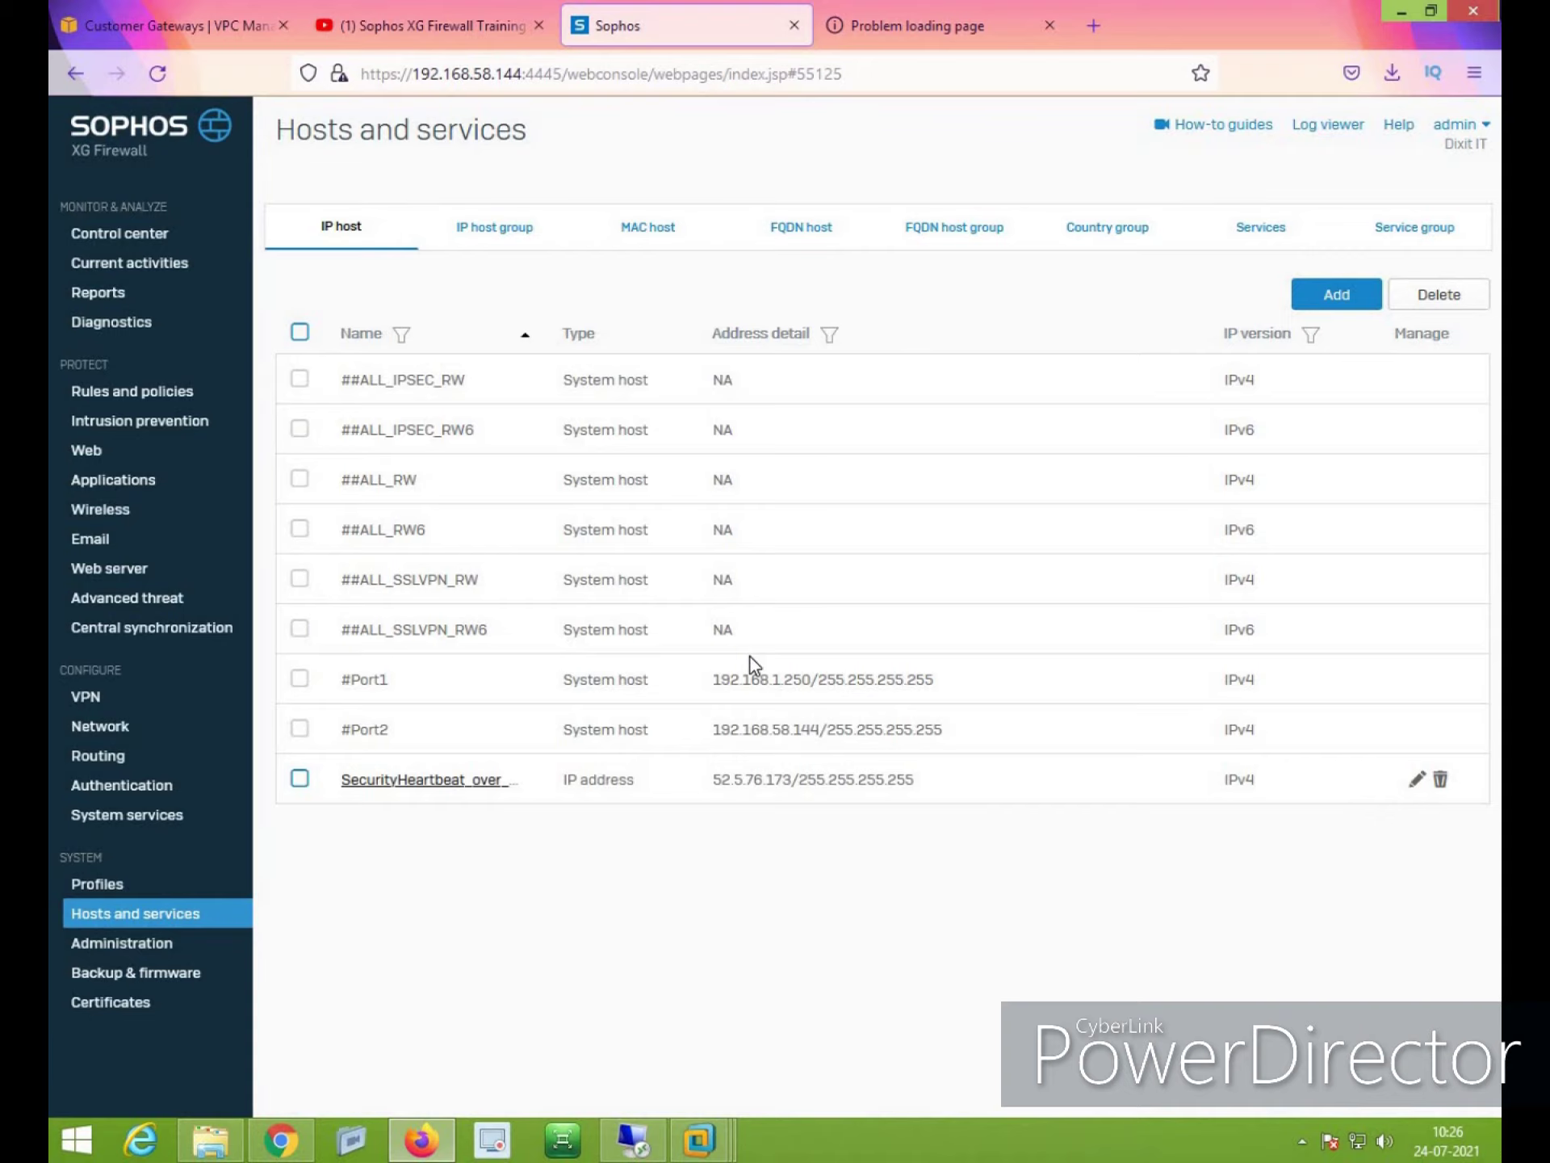
click(1338, 299)
text(G)
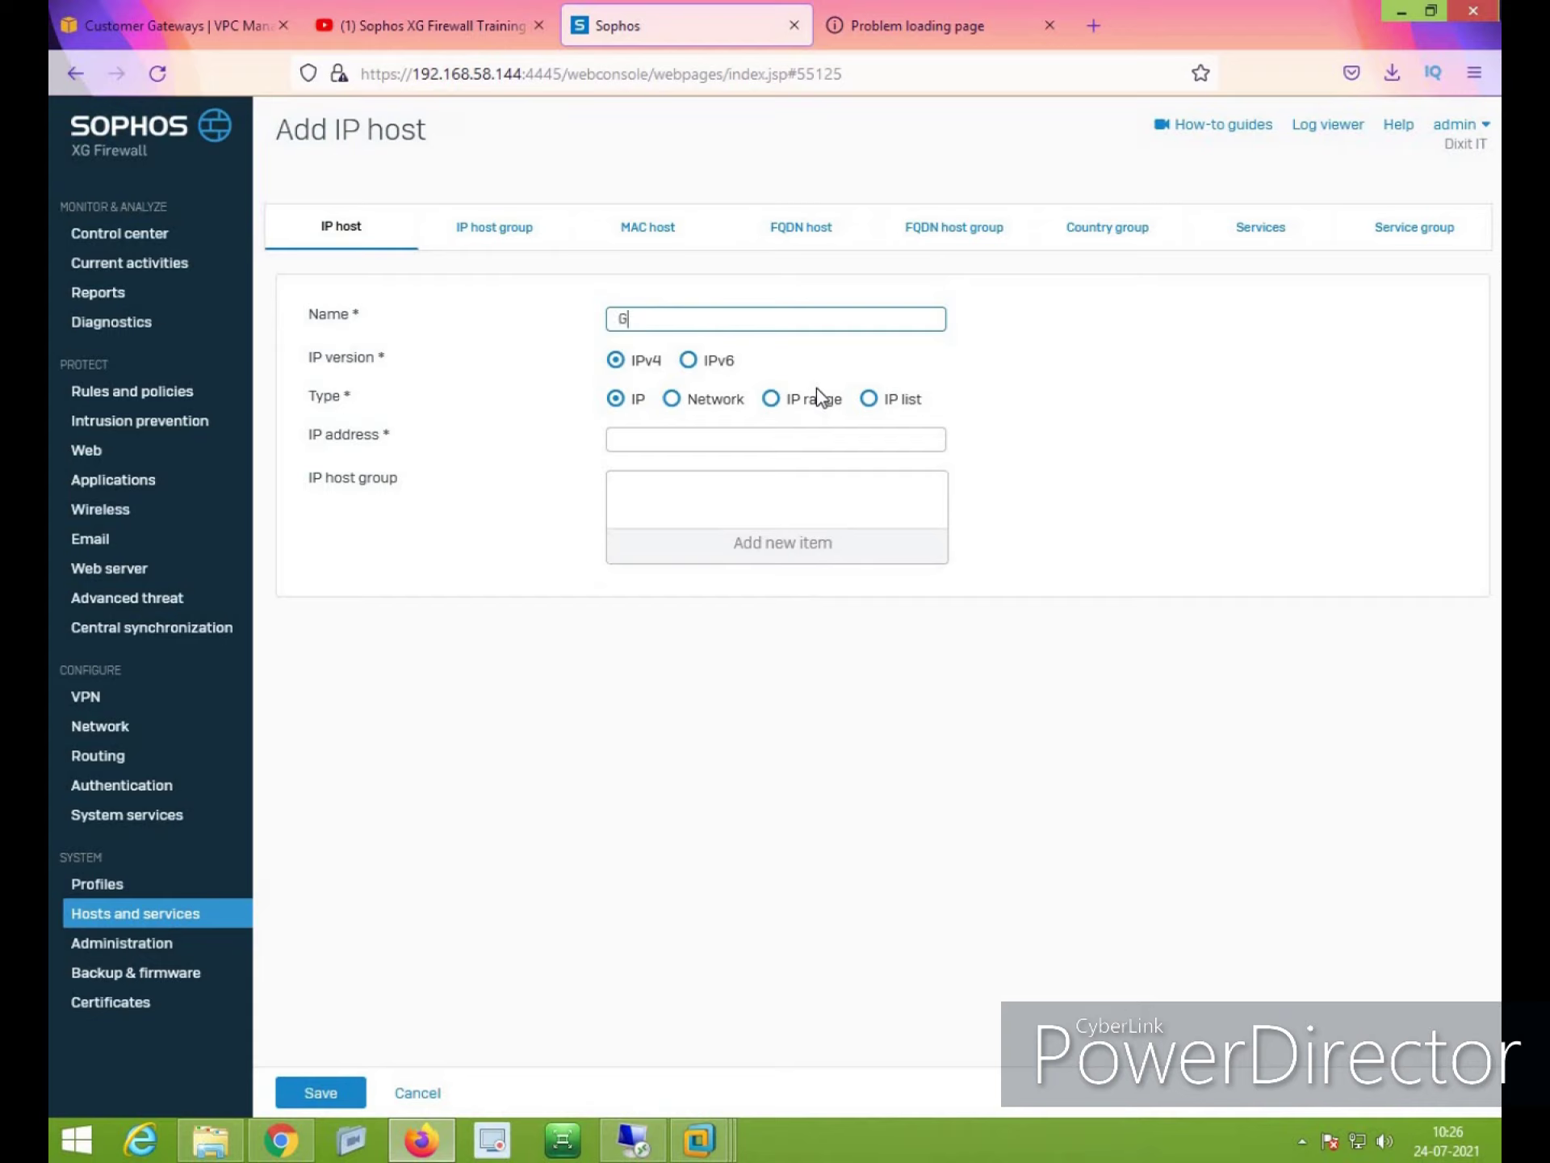
text(oogle IP1)
click(746, 439)
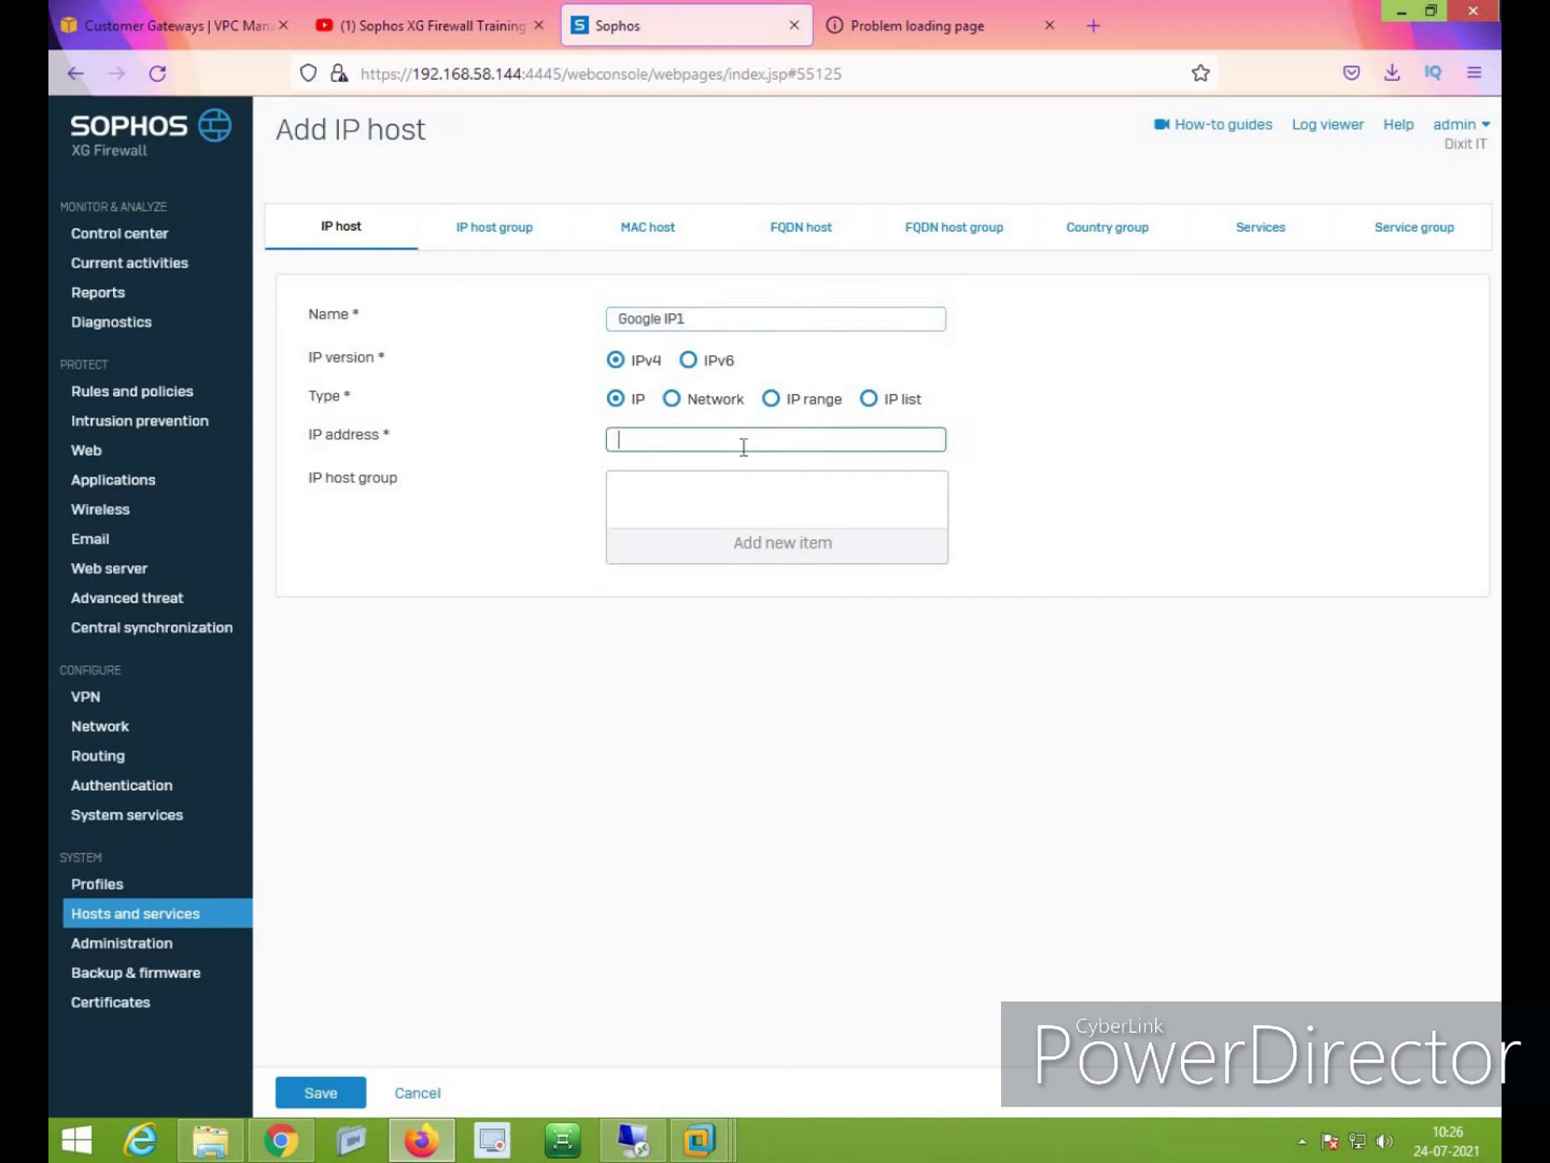
text(8.8.8.8)
click(332, 1096)
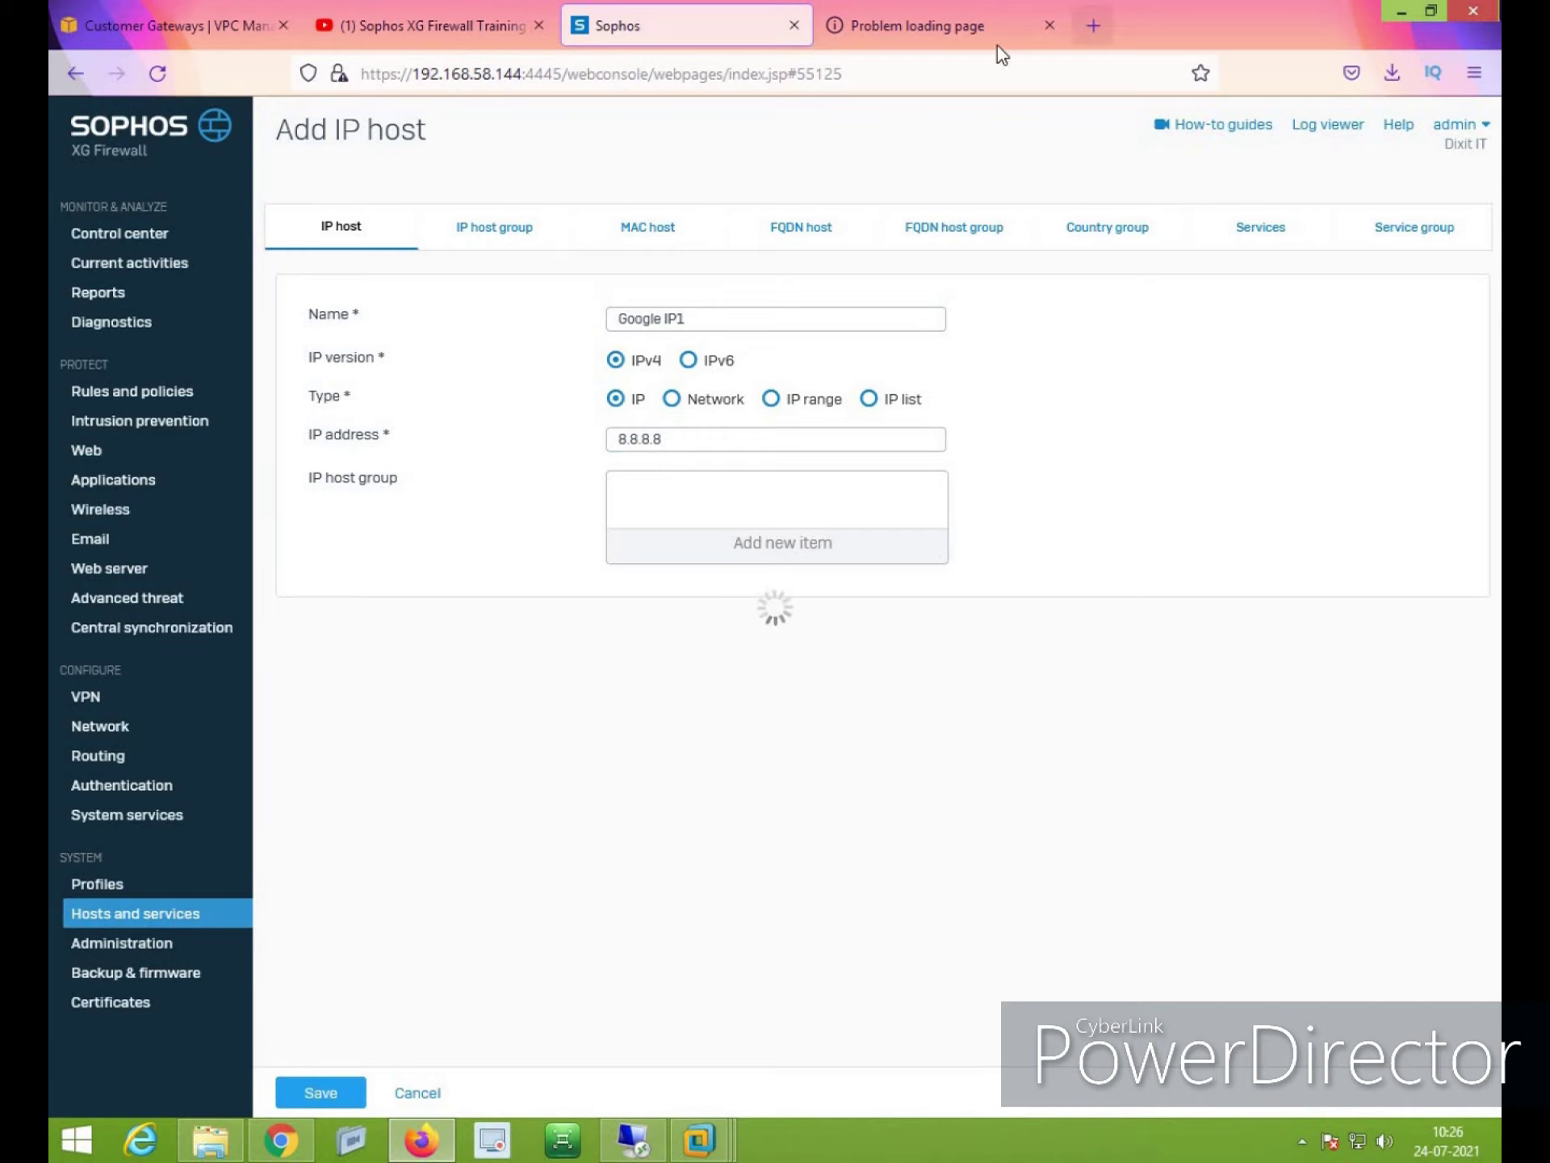
Add a second IPv4 host named Google IP2 with the IP address 8.8.4.4
click(1332, 295)
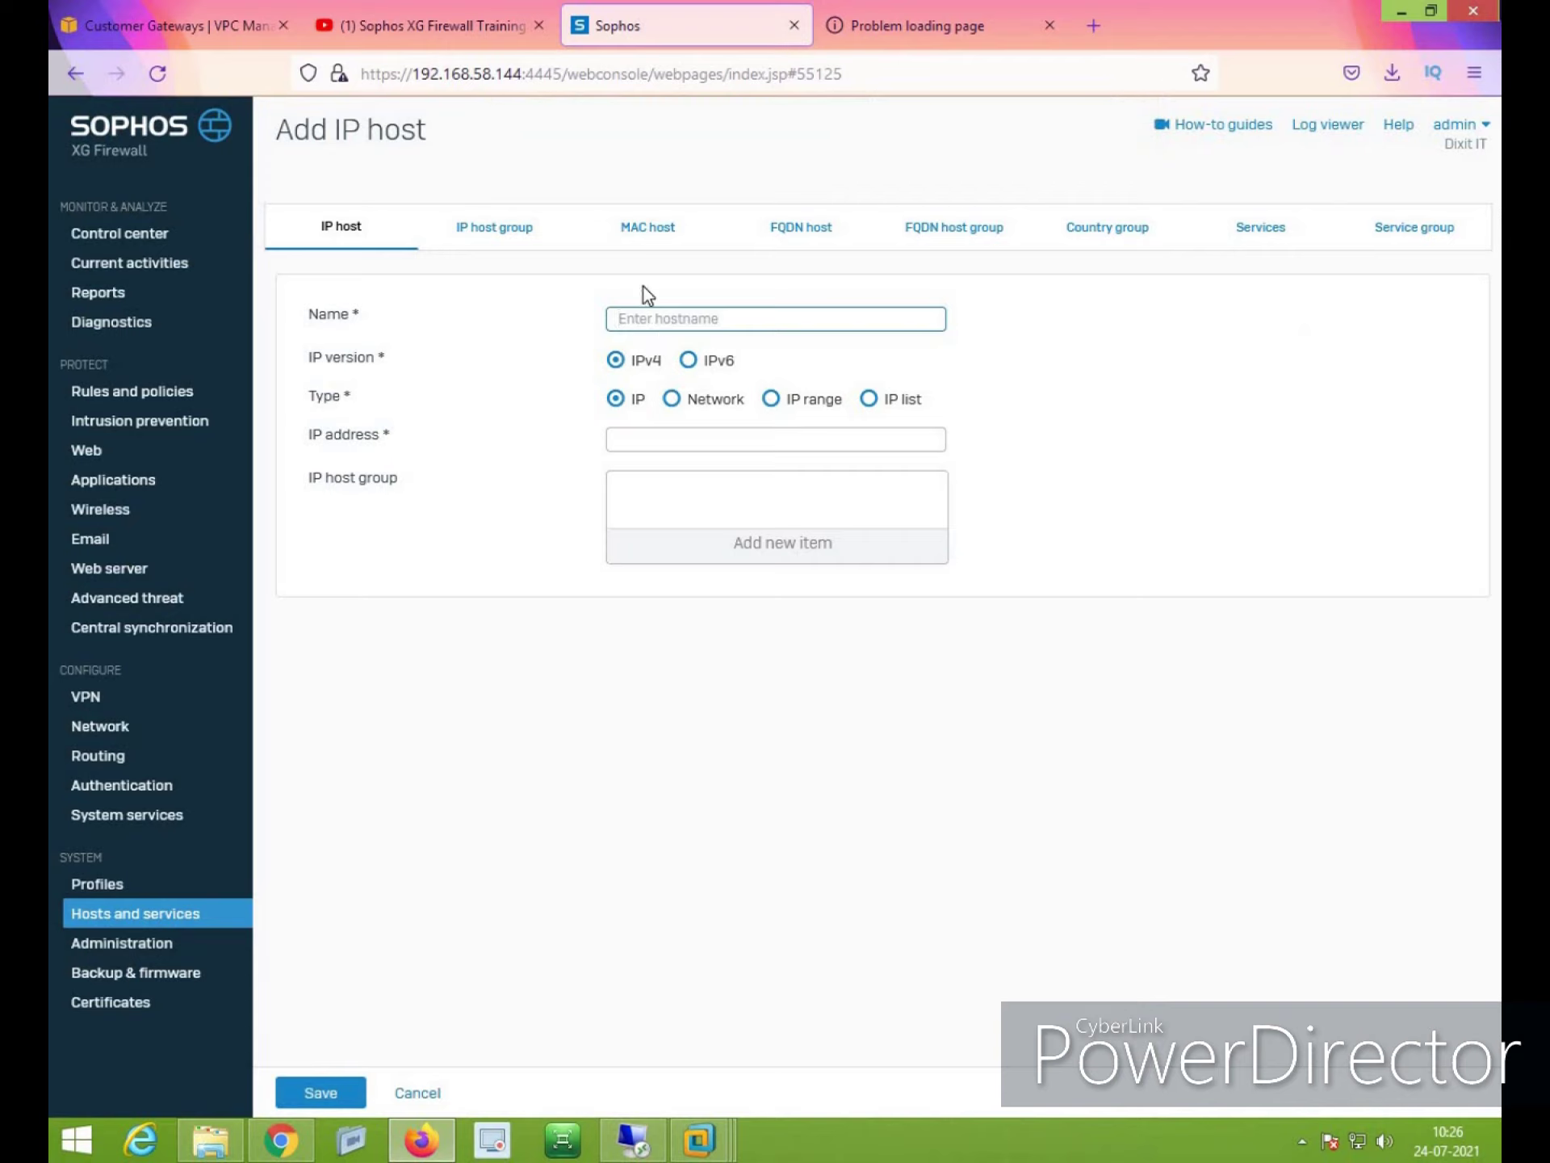
text(Google IP2)
click(758, 437)
text(8.8.4.4)
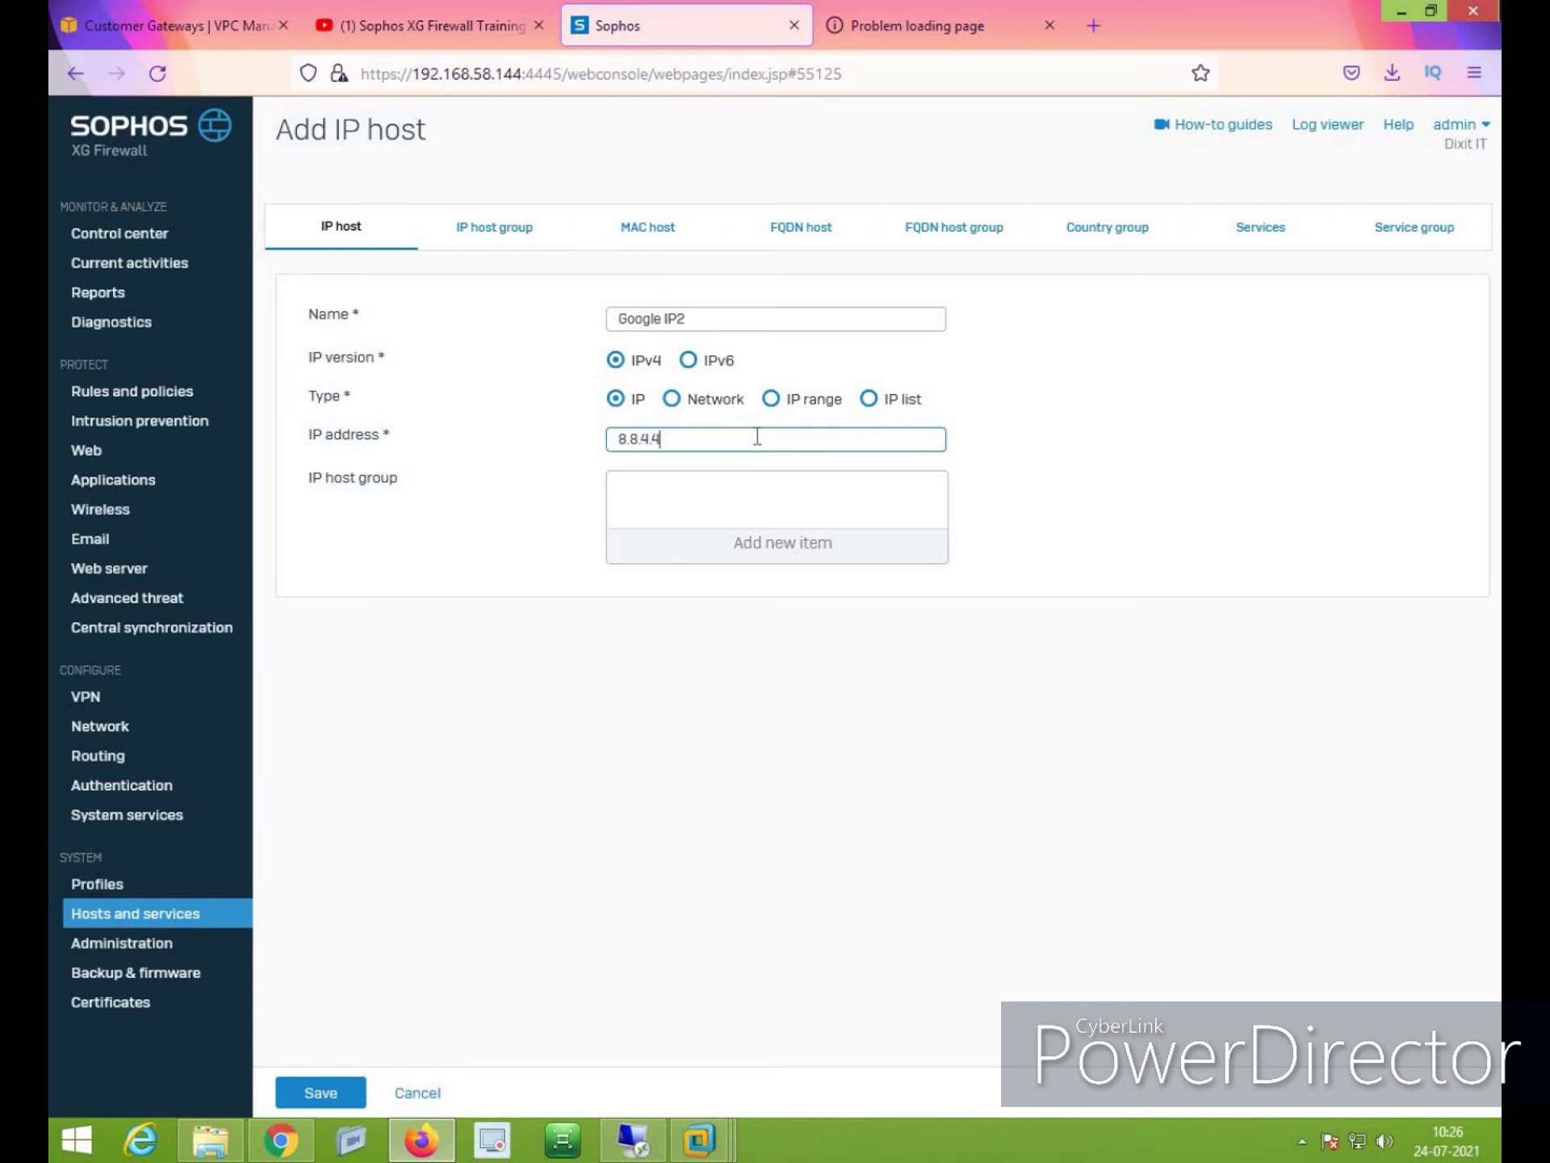
click(336, 1088)
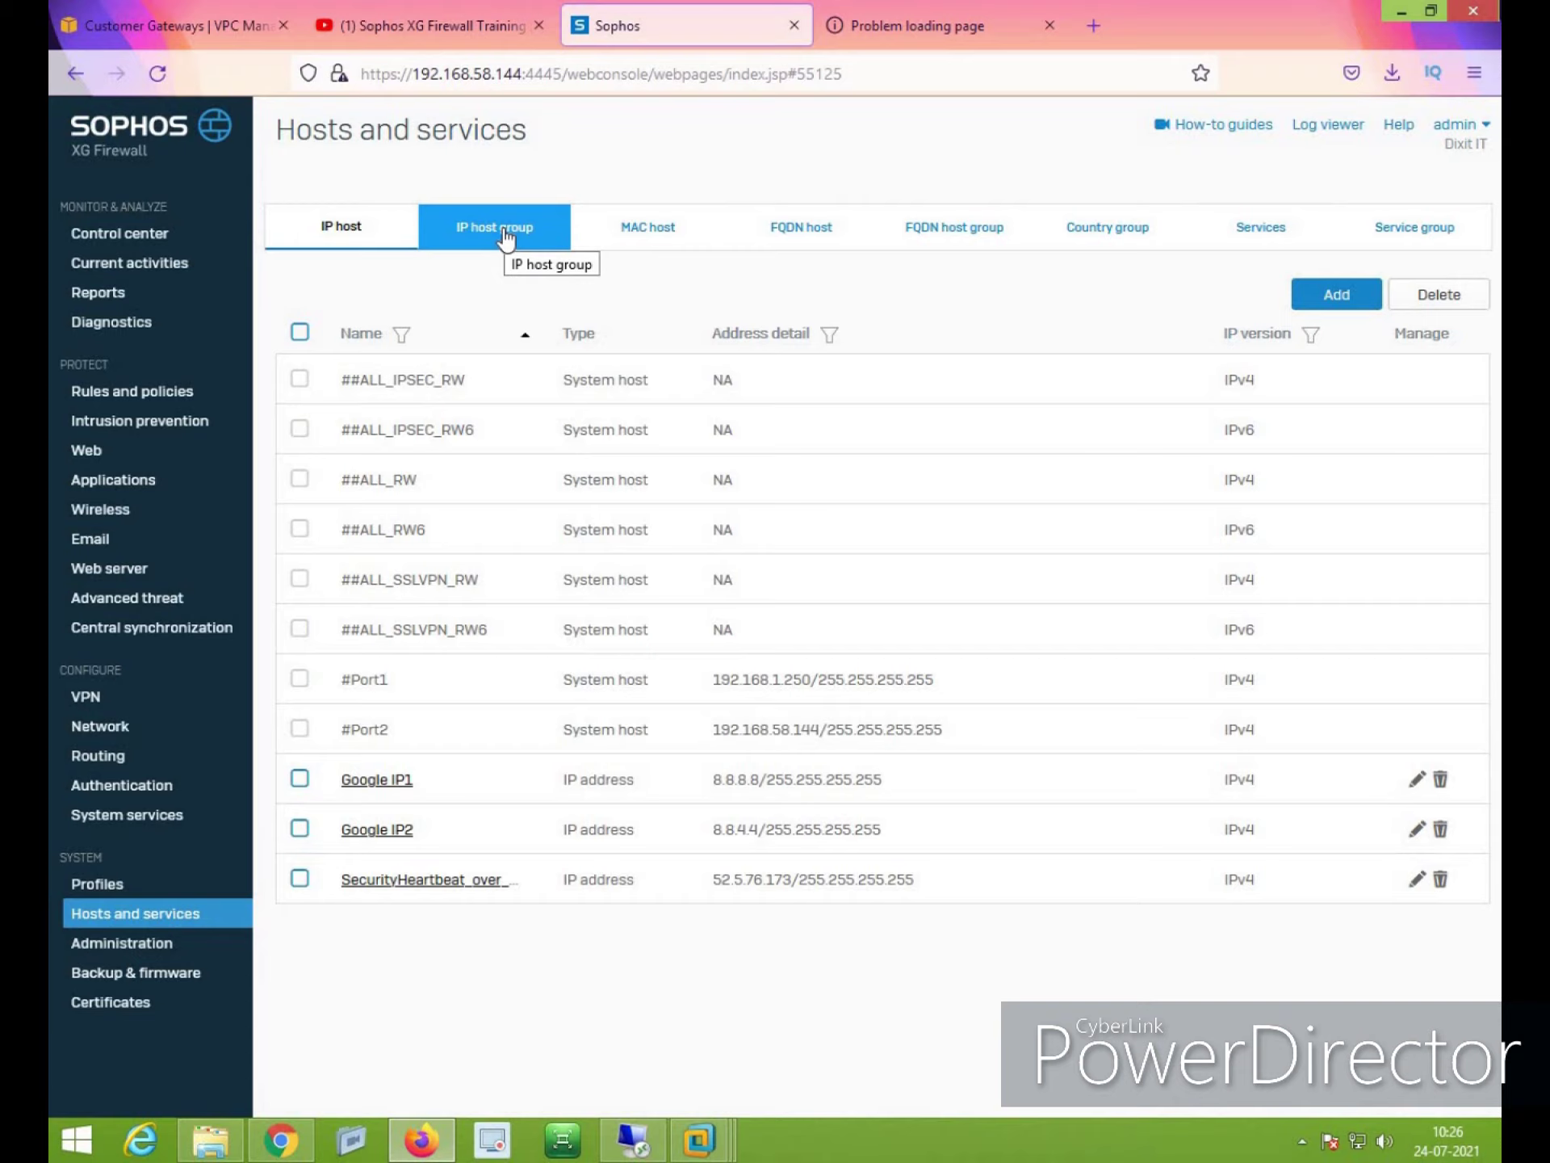
Create an IPv4 host group named Google containing the hosts Google IP1 and Google IP2
click(506, 233)
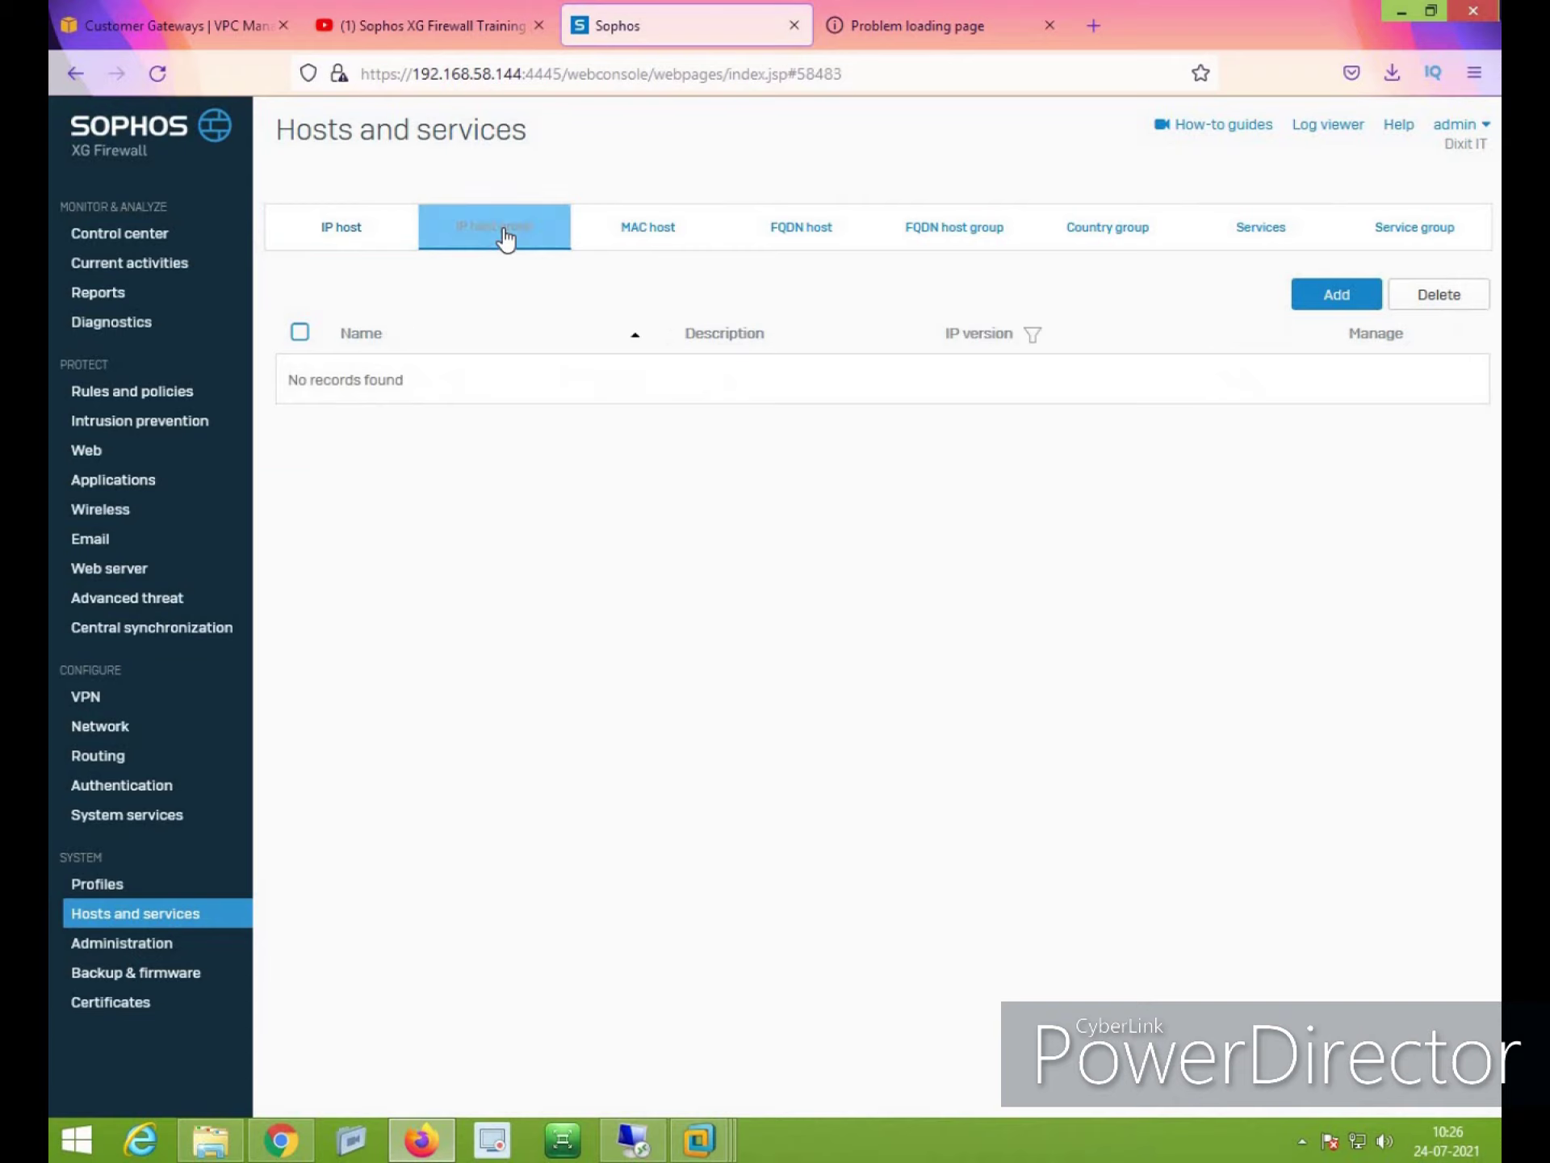
click(1337, 297)
text(G)
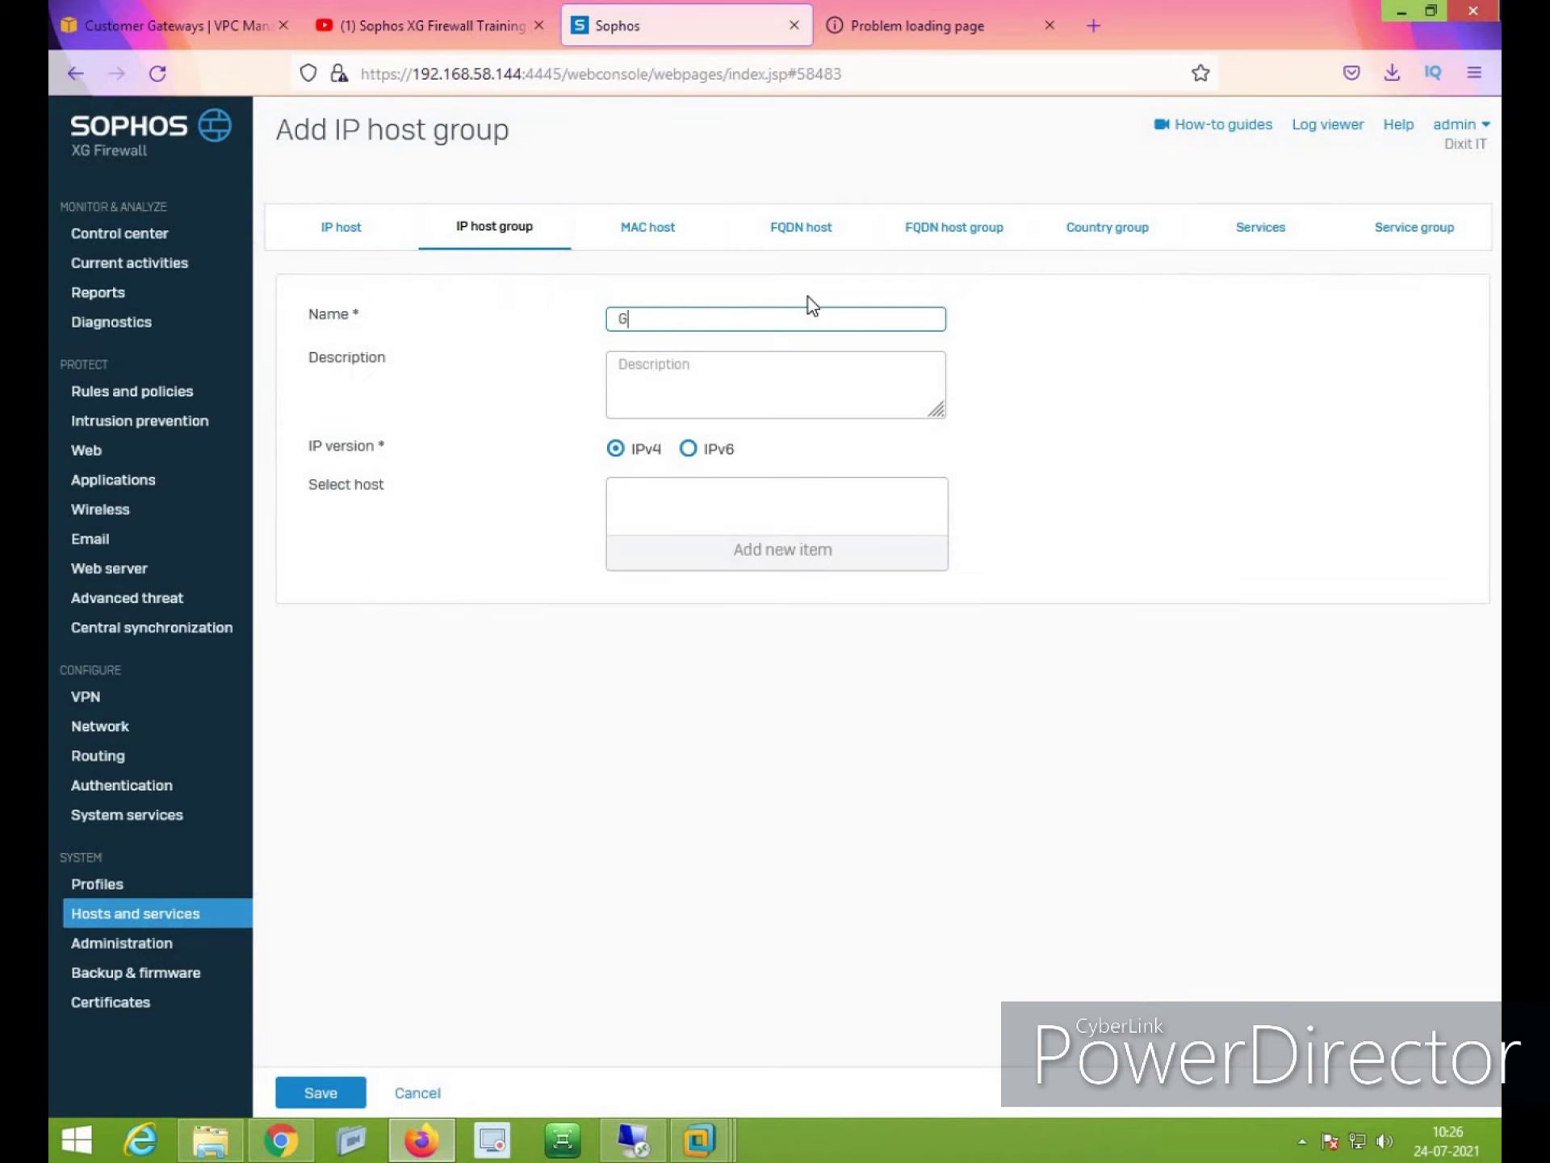
text(oogle)
click(777, 557)
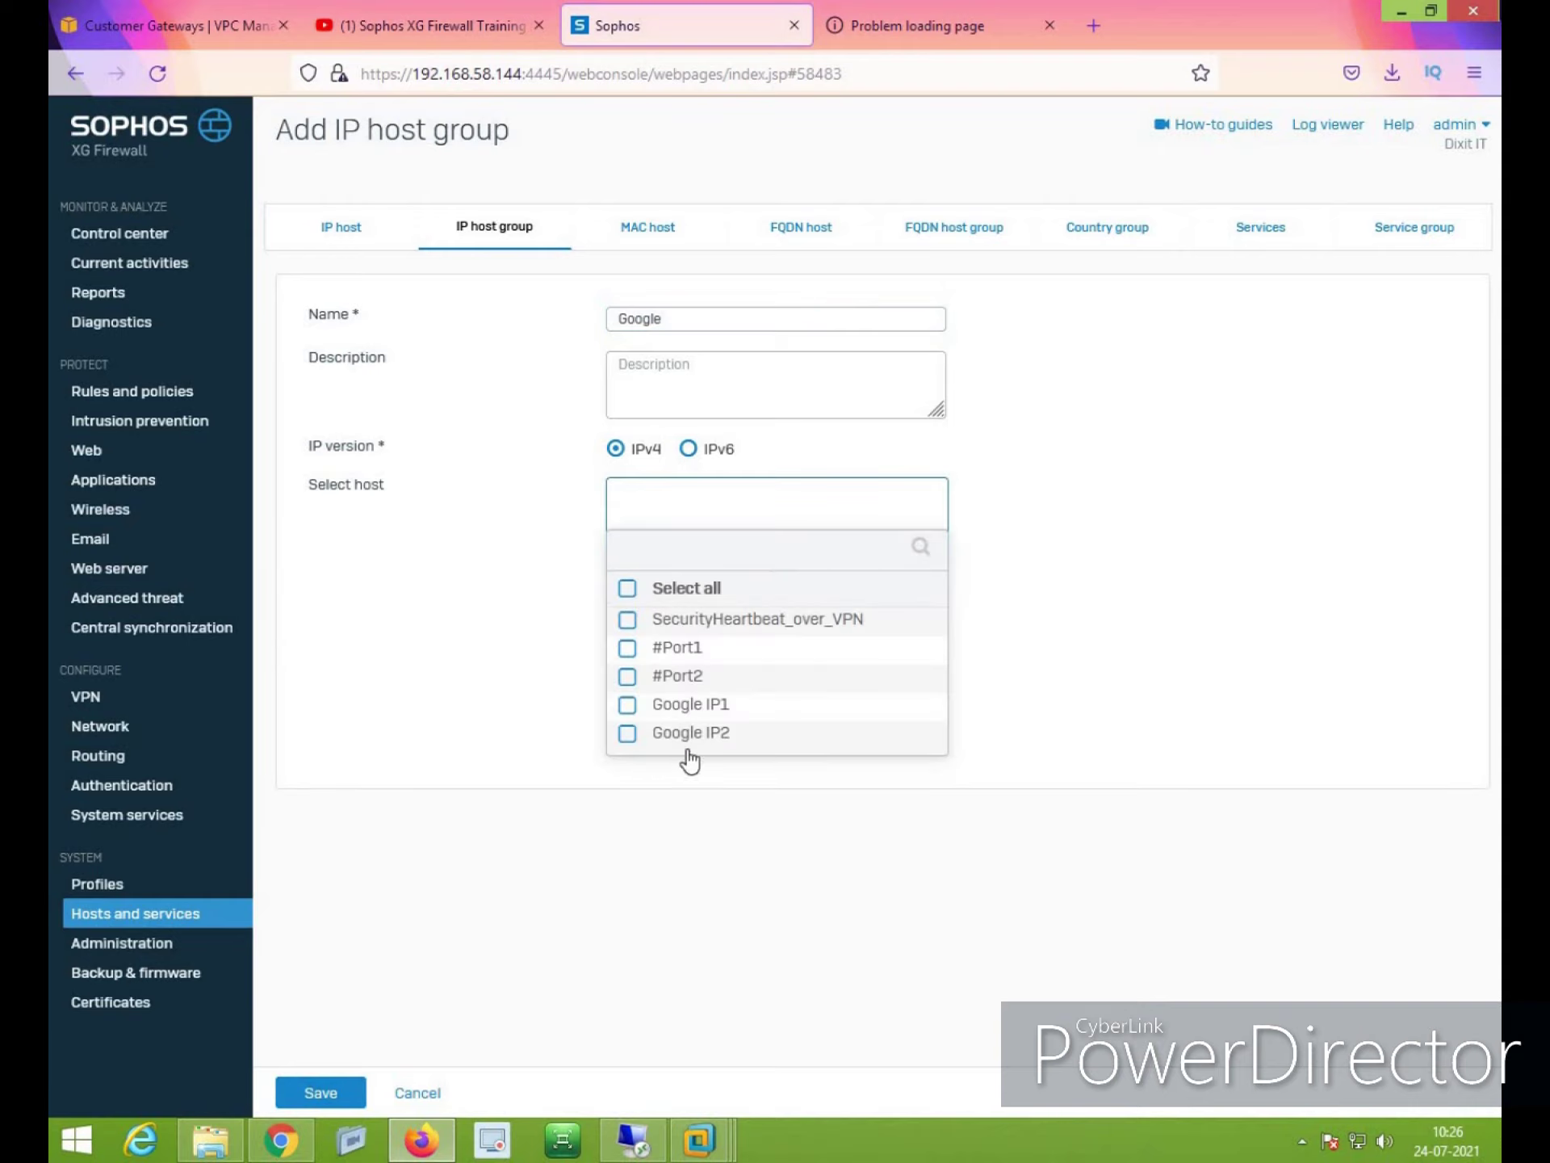
click(696, 707)
click(696, 733)
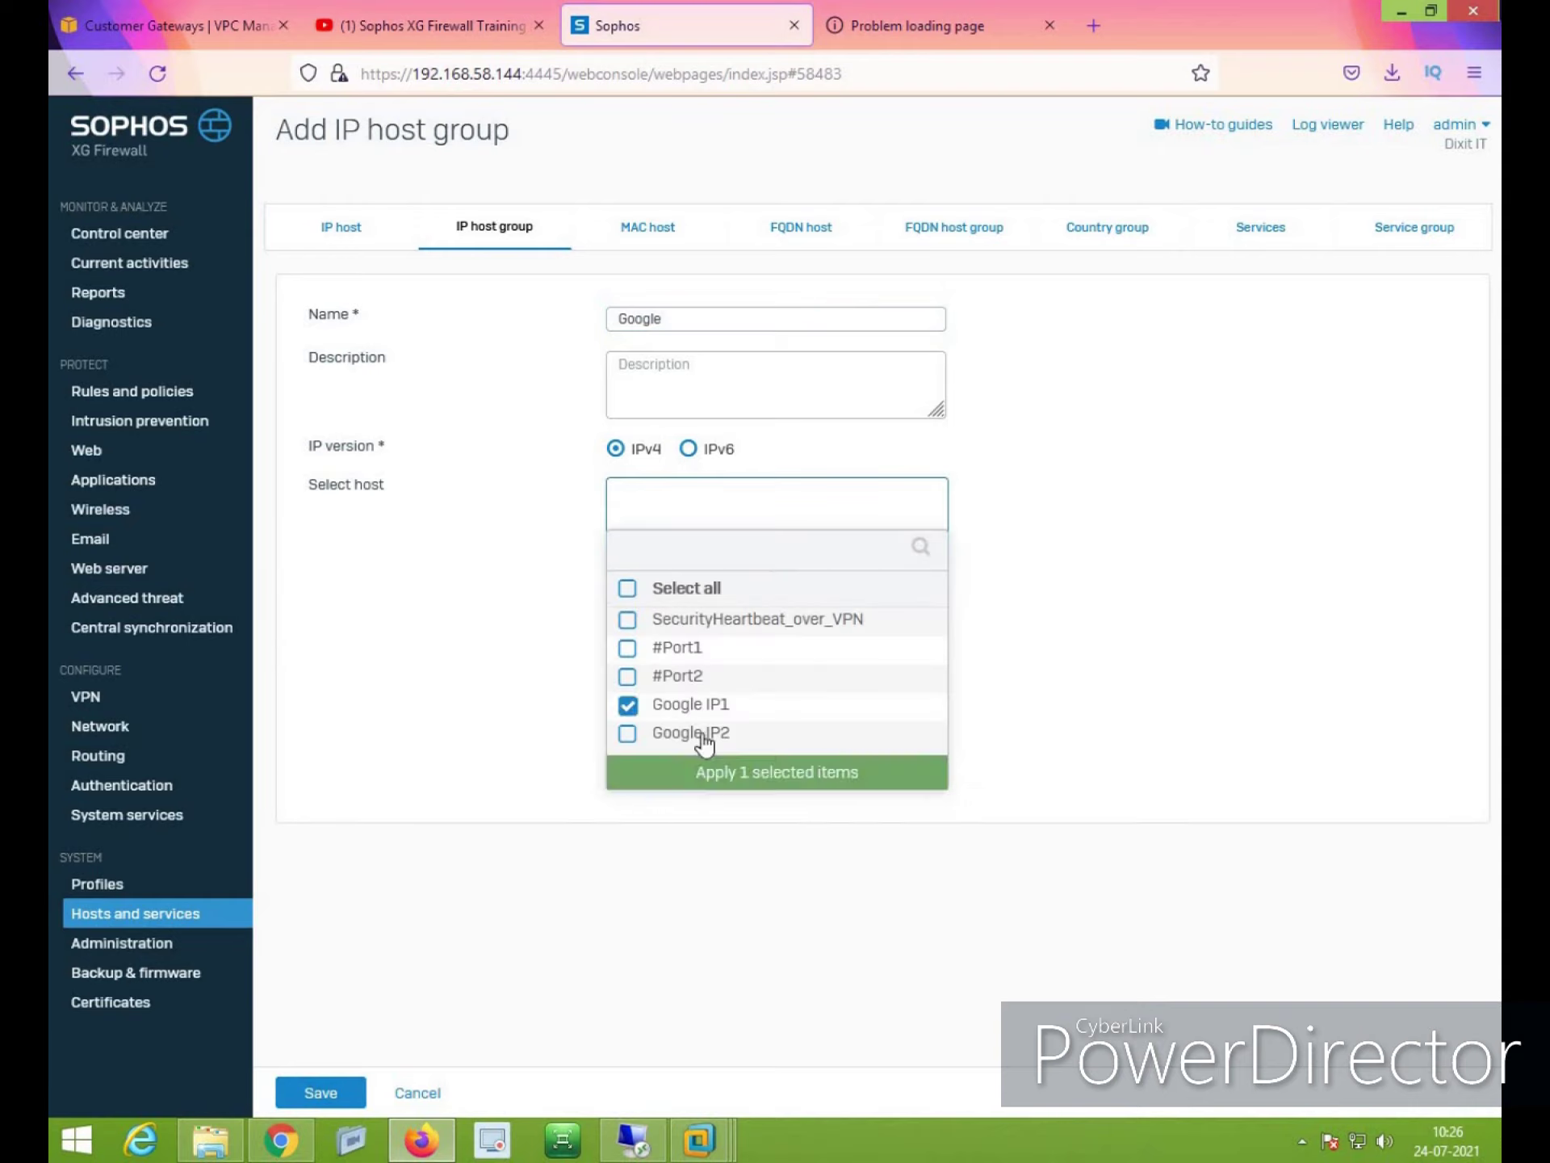
click(725, 772)
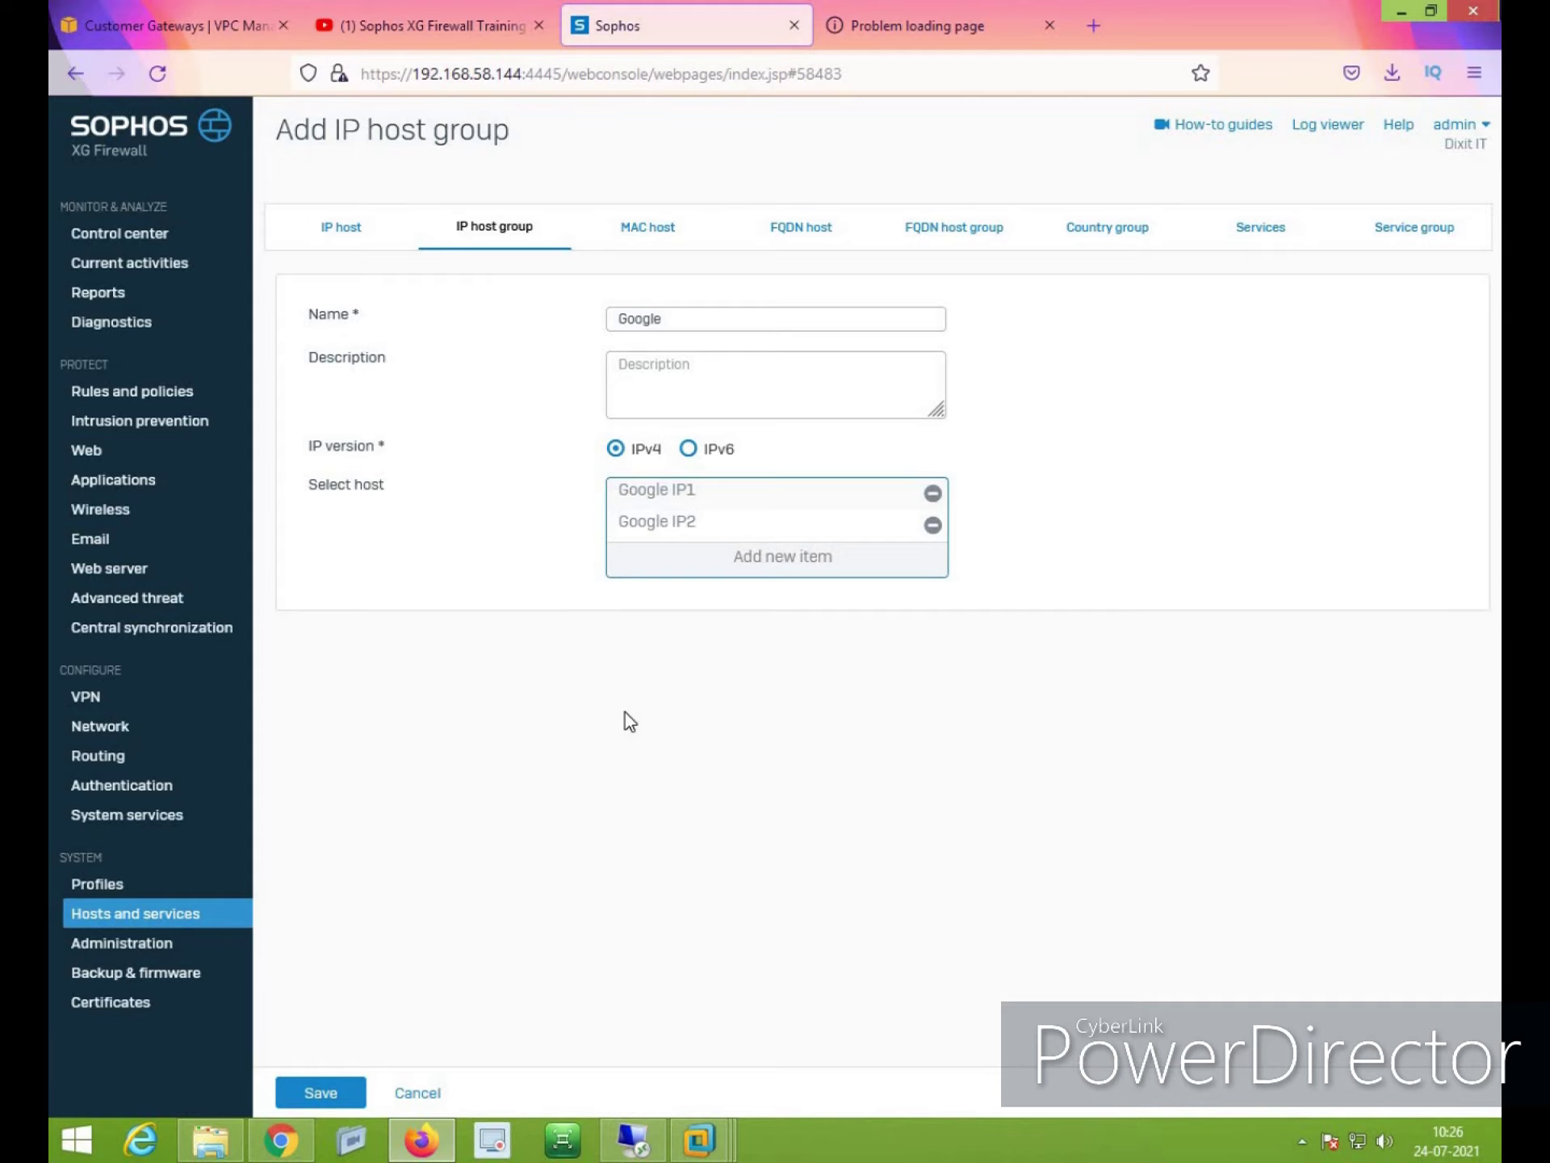
click(321, 1094)
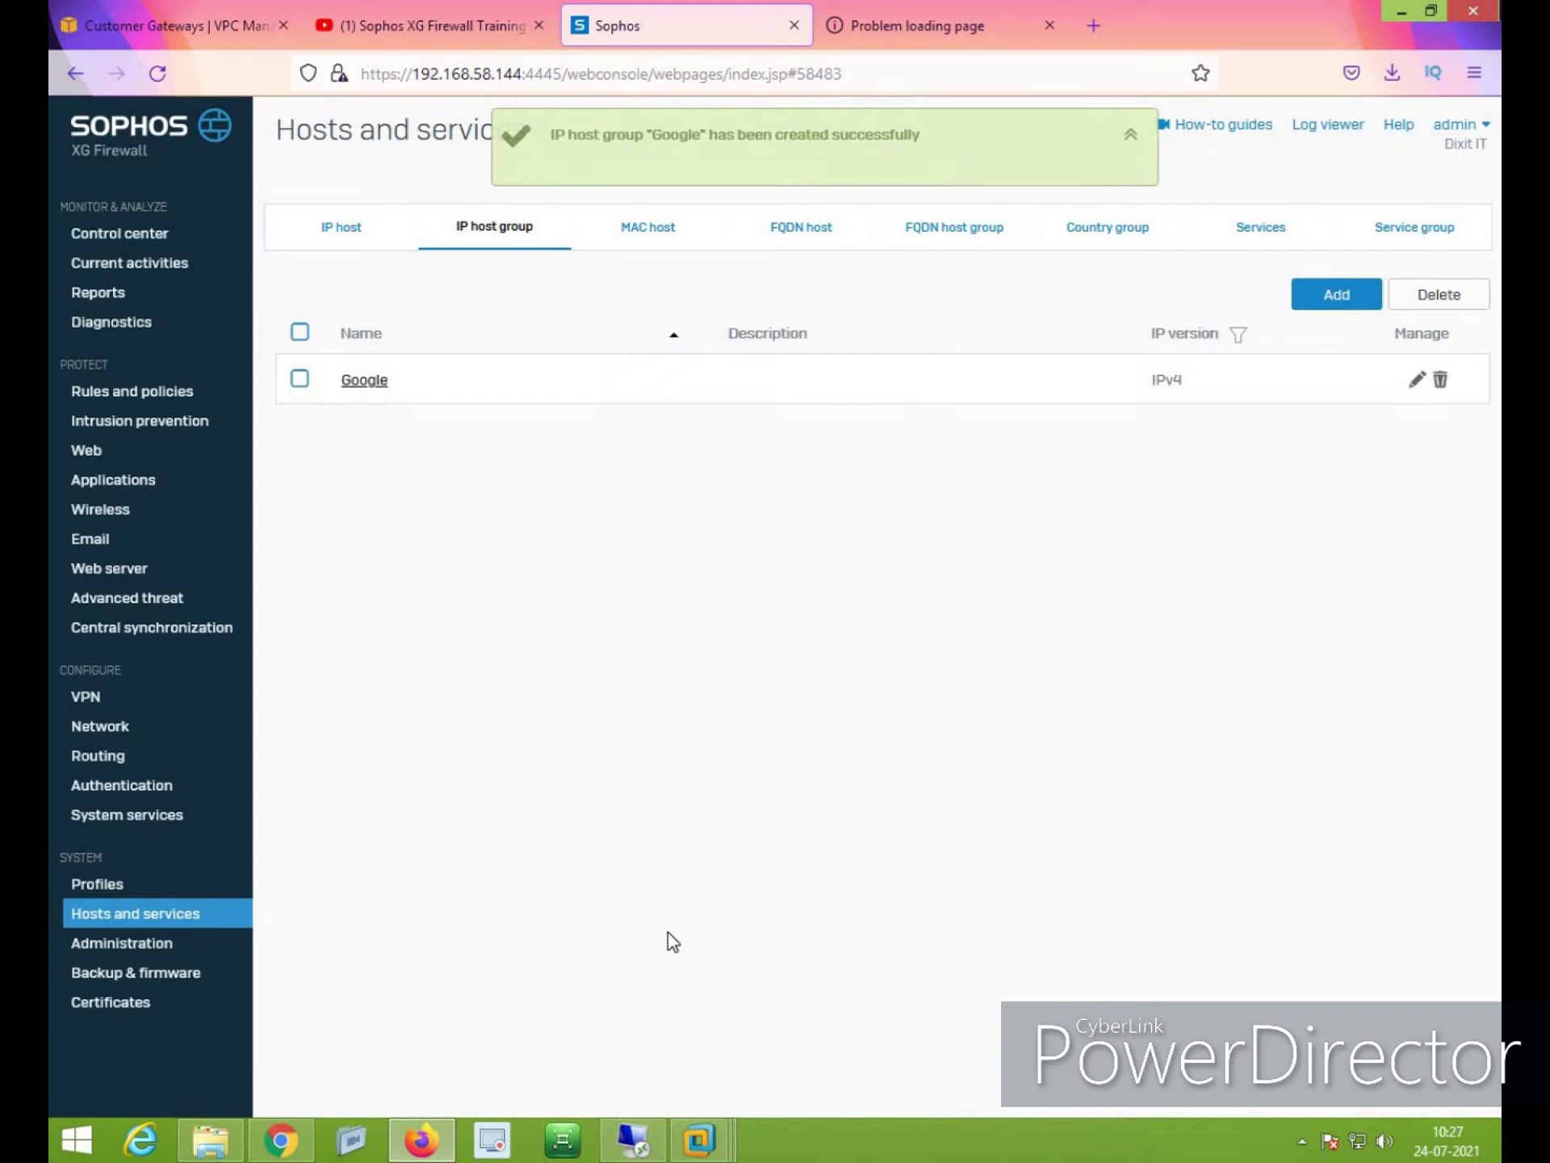
Add an FQDN host named Test URL for google.com
click(804, 234)
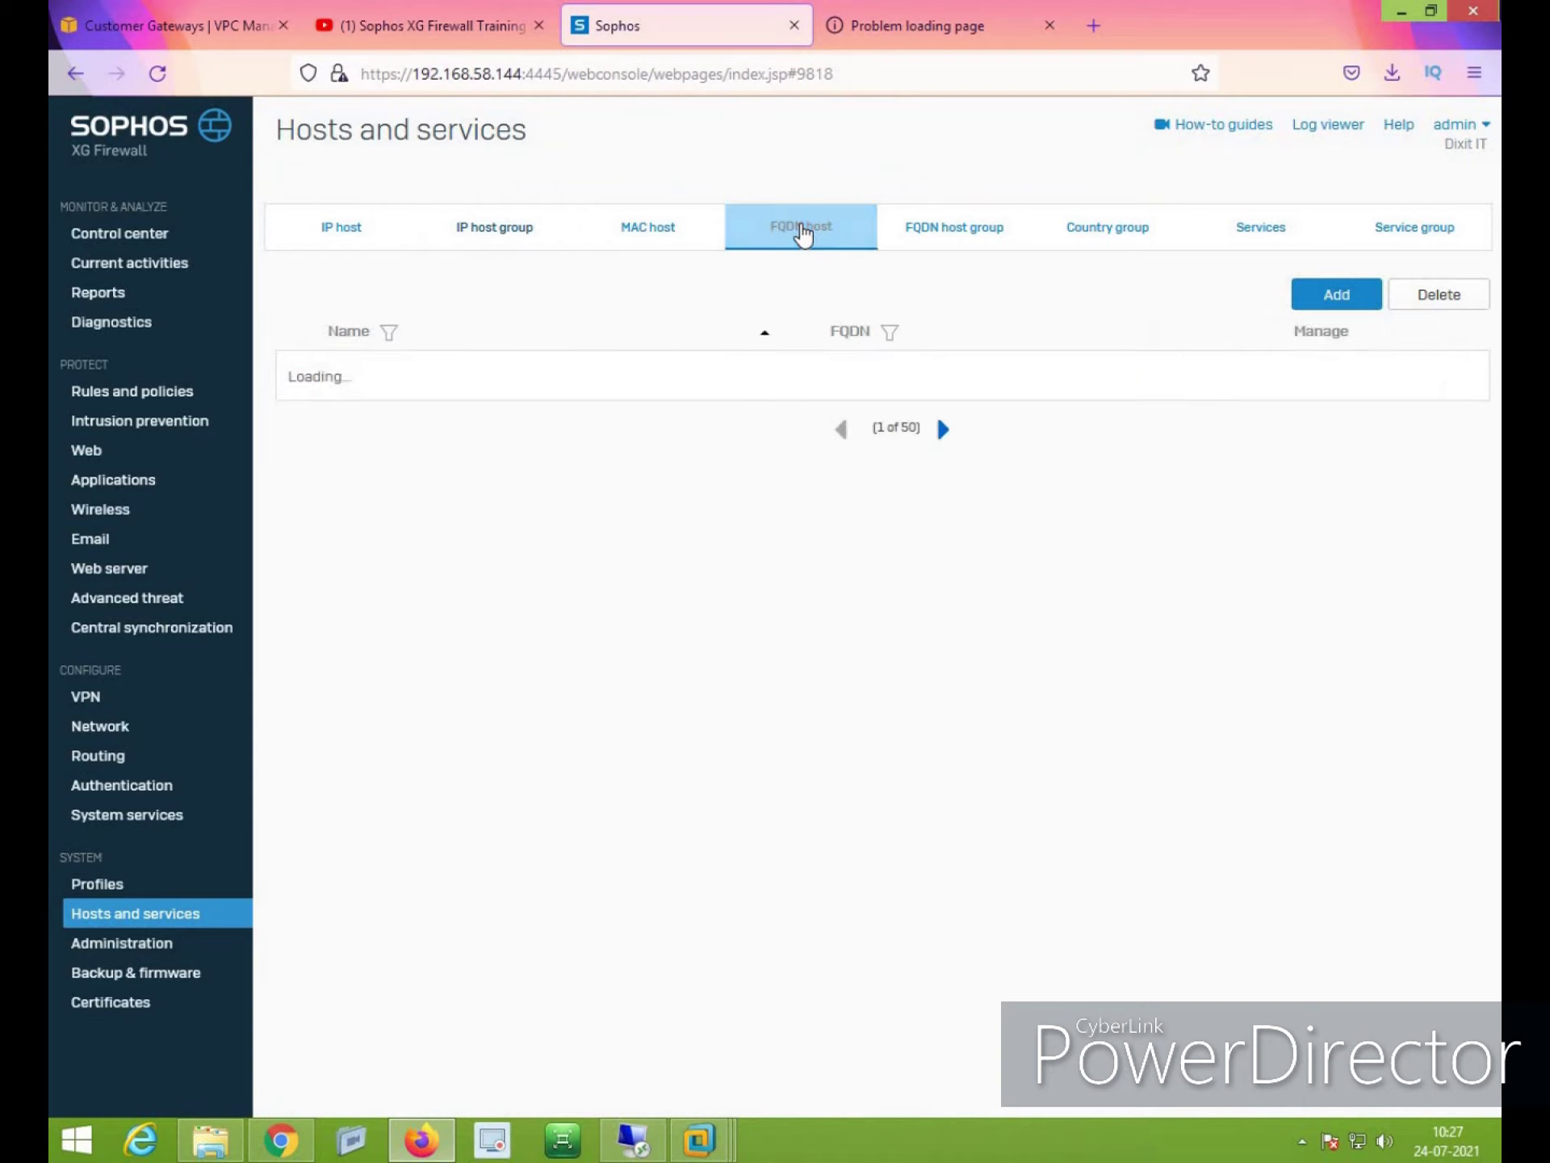
click(1334, 301)
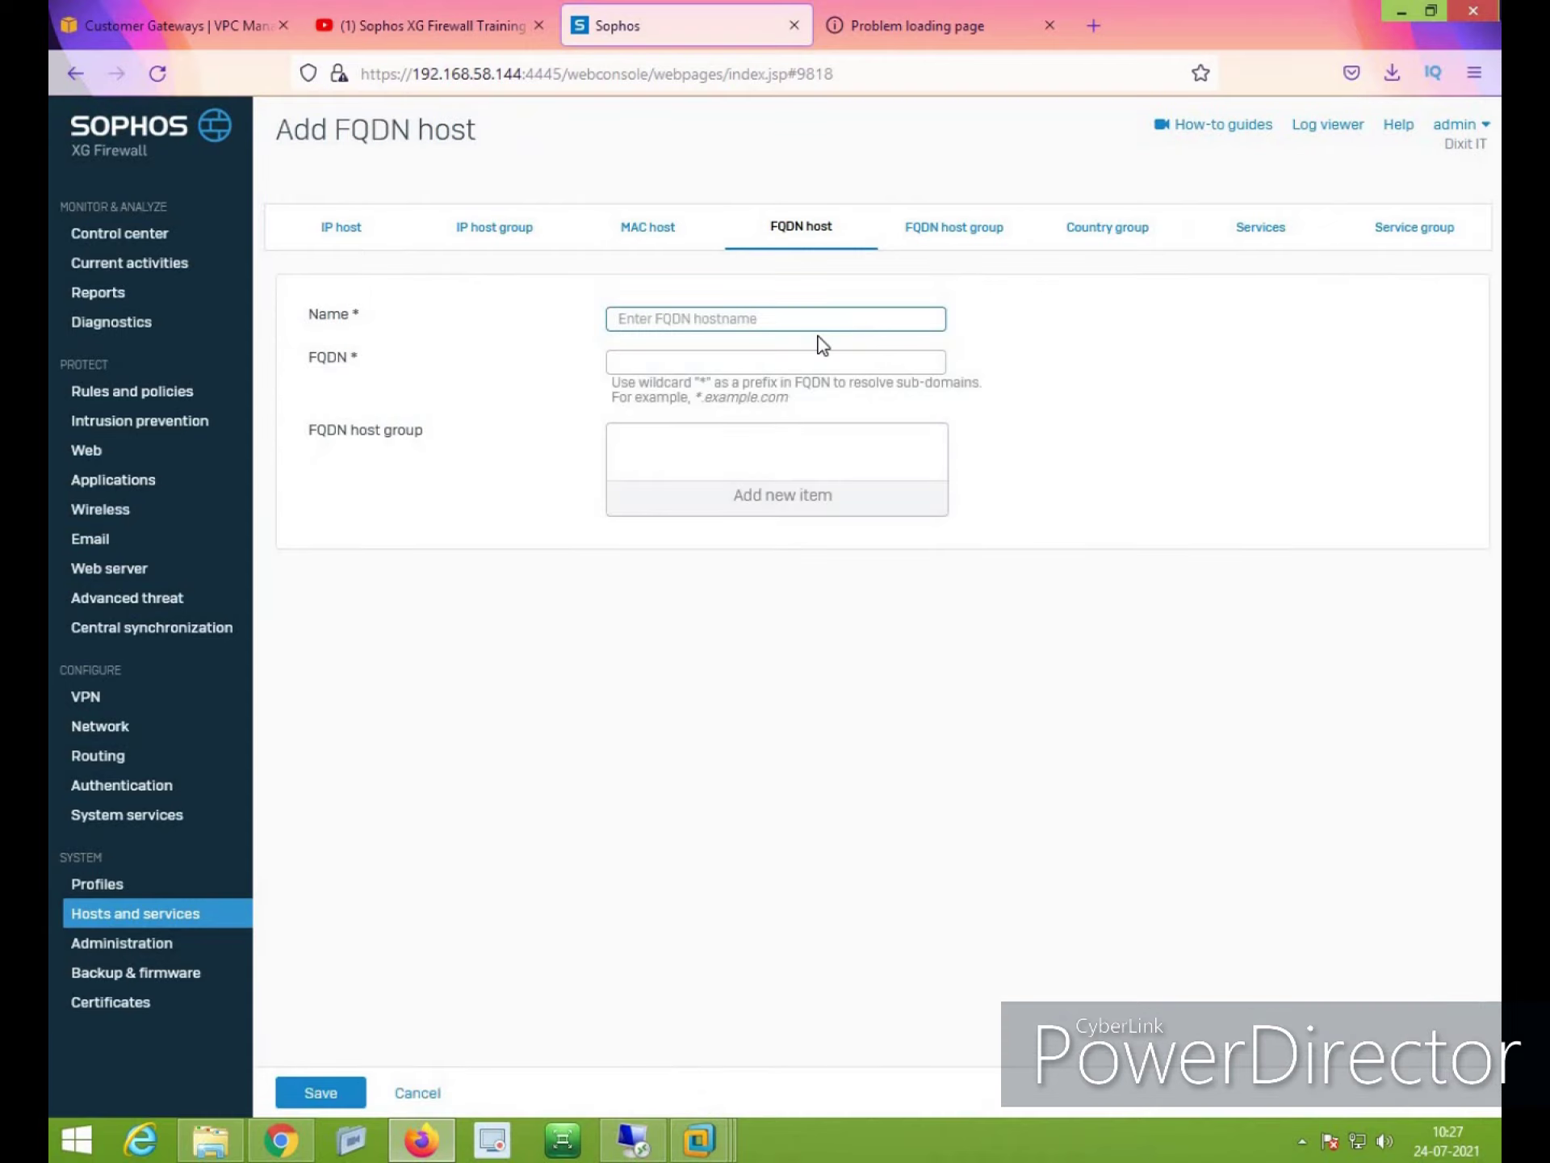
text(Test URL)
click(724, 363)
text(google.com)
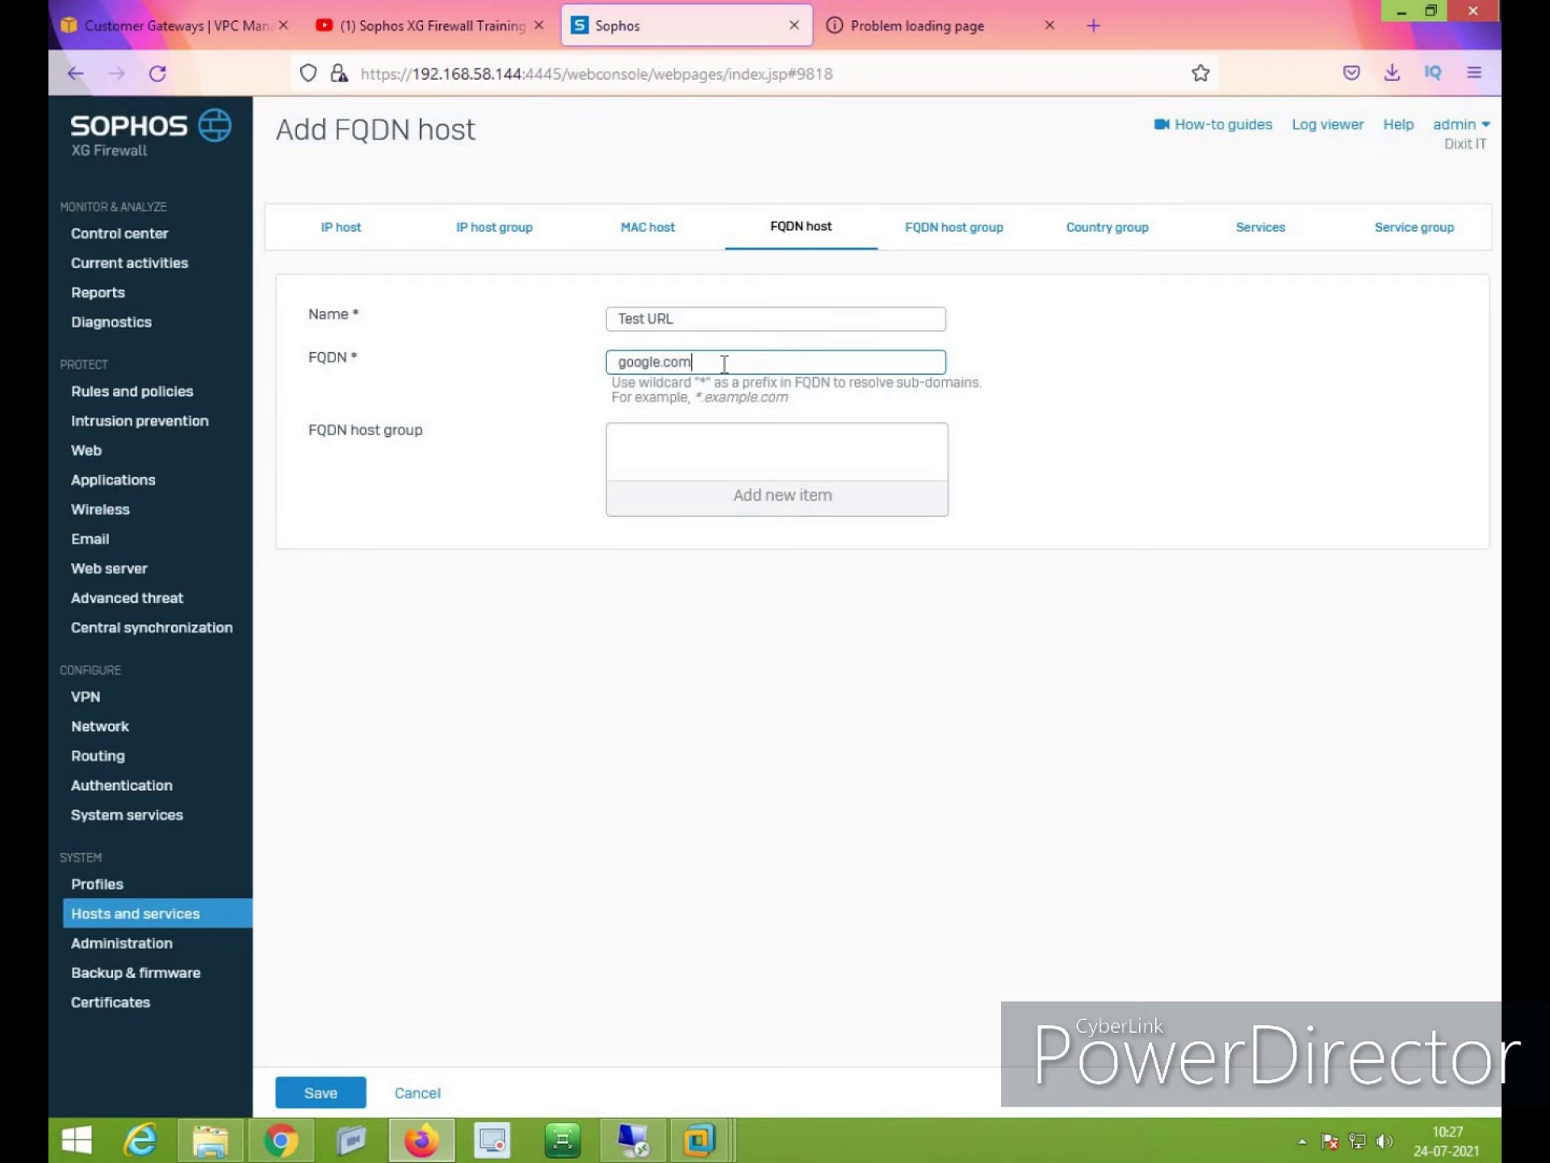
click(321, 1092)
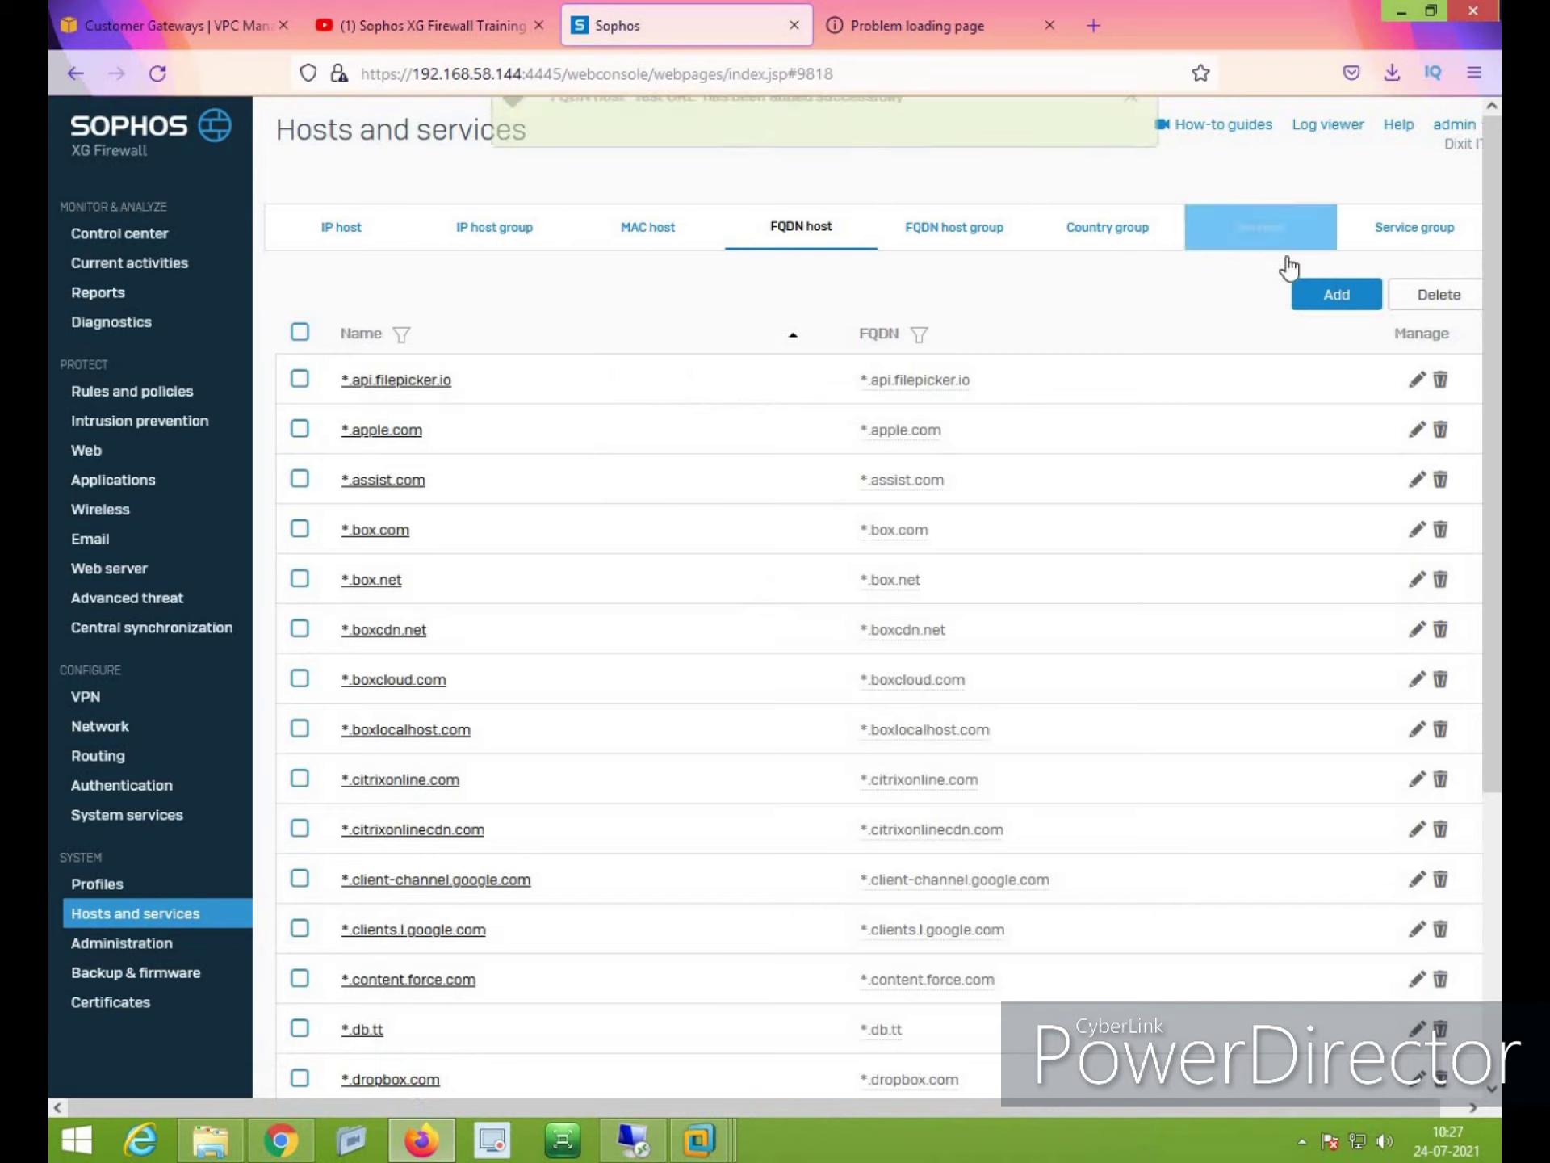
Add another FQDN host named Test2 for microsoft.com
click(1337, 296)
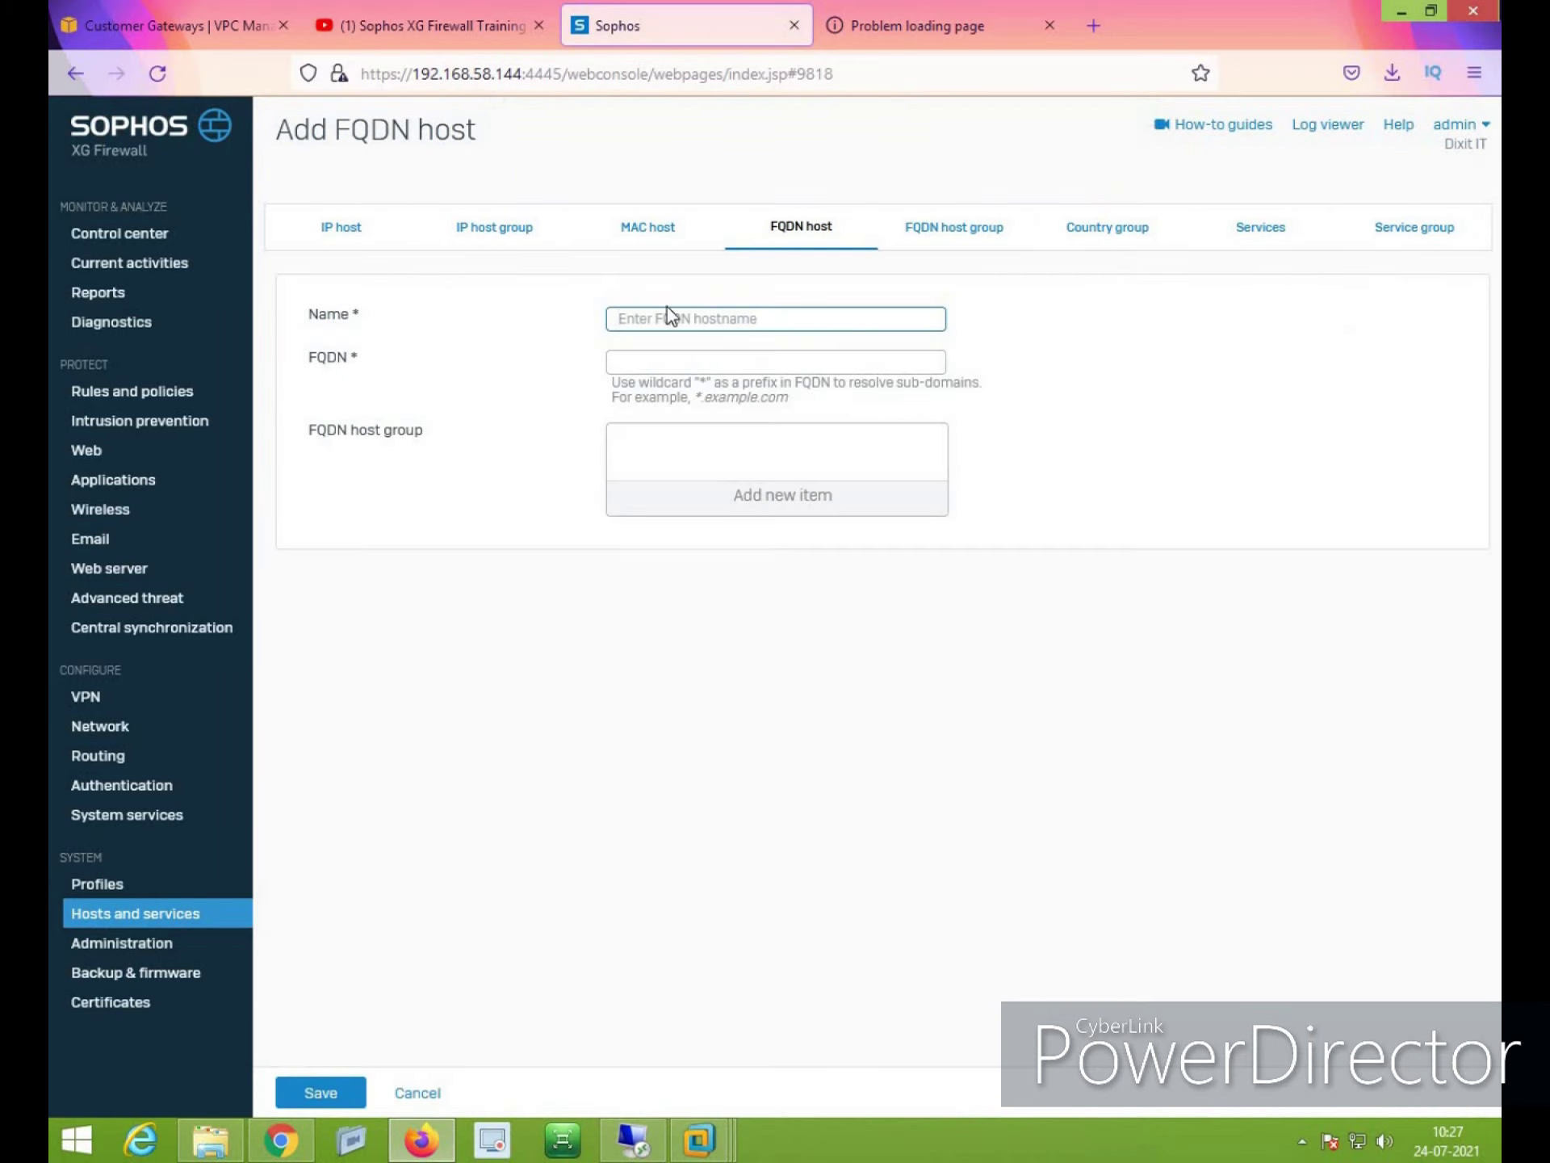
text(Test2)
click(669, 368)
text(mi)
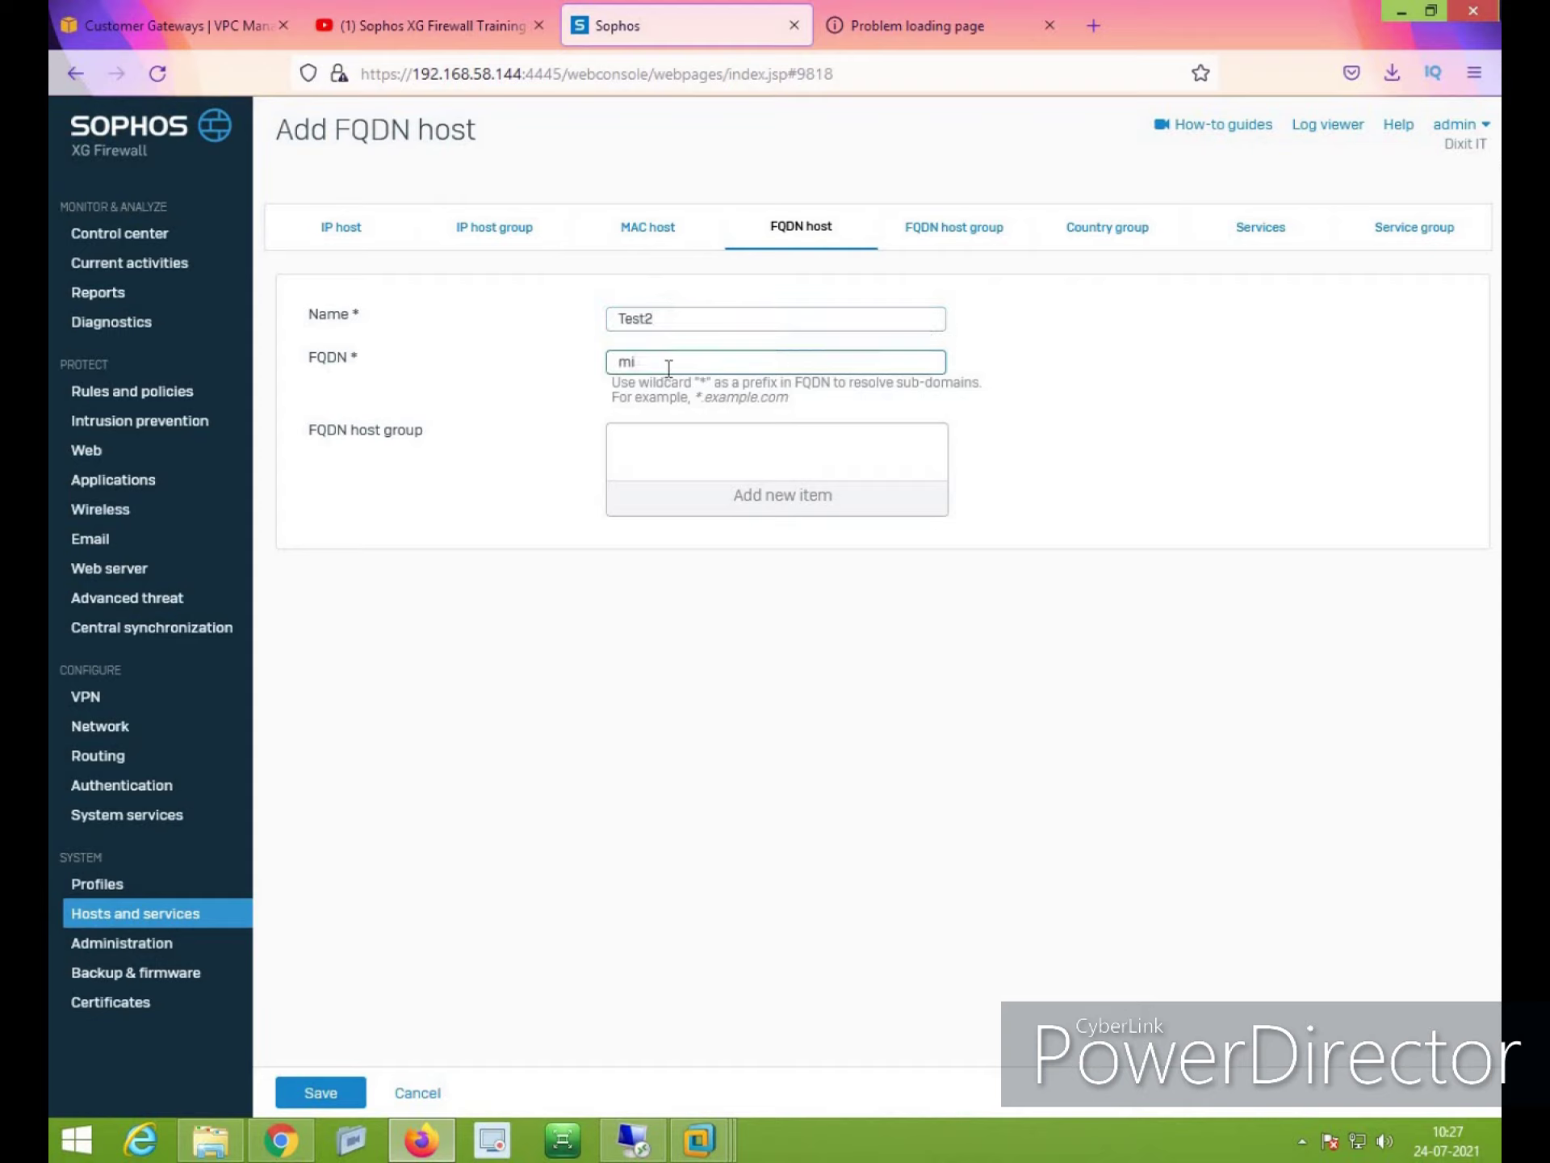
text(crosoft.com)
click(320, 1090)
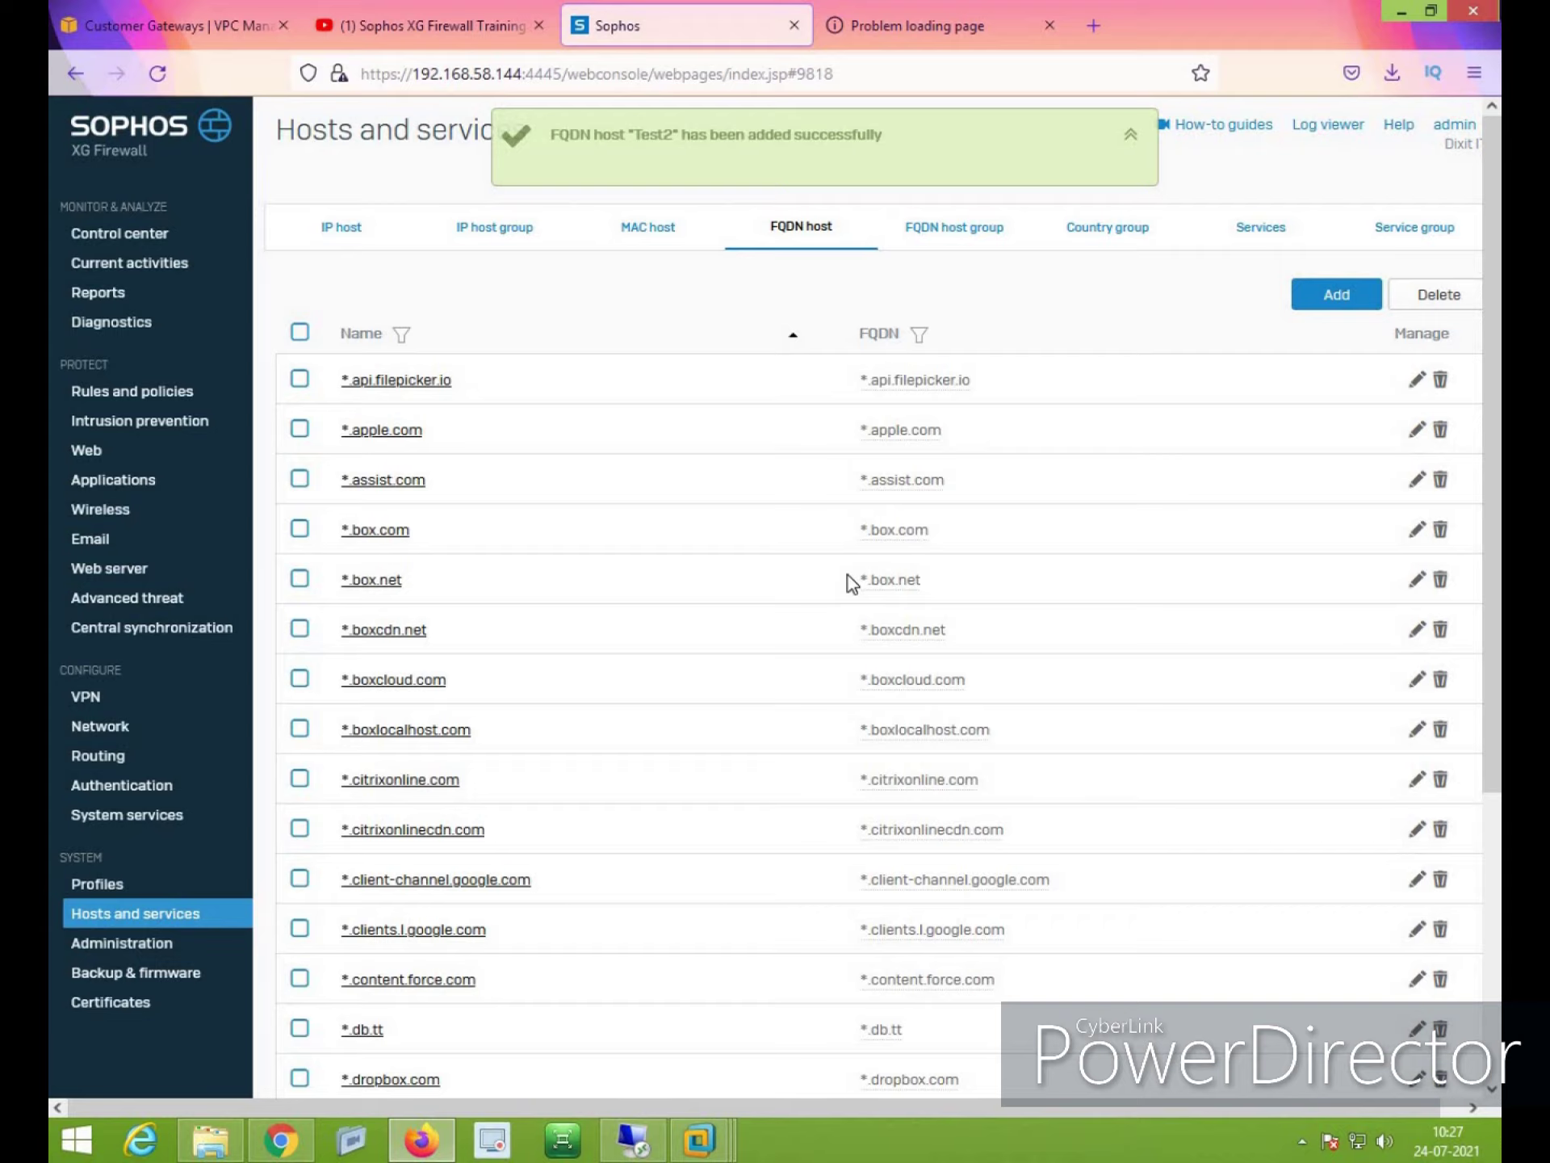
Filter the FQDN host list to entries whose FQDN contains google.com
scroll(847, 575, down, 5)
scroll(847, 575, up, 5)
click(401, 334)
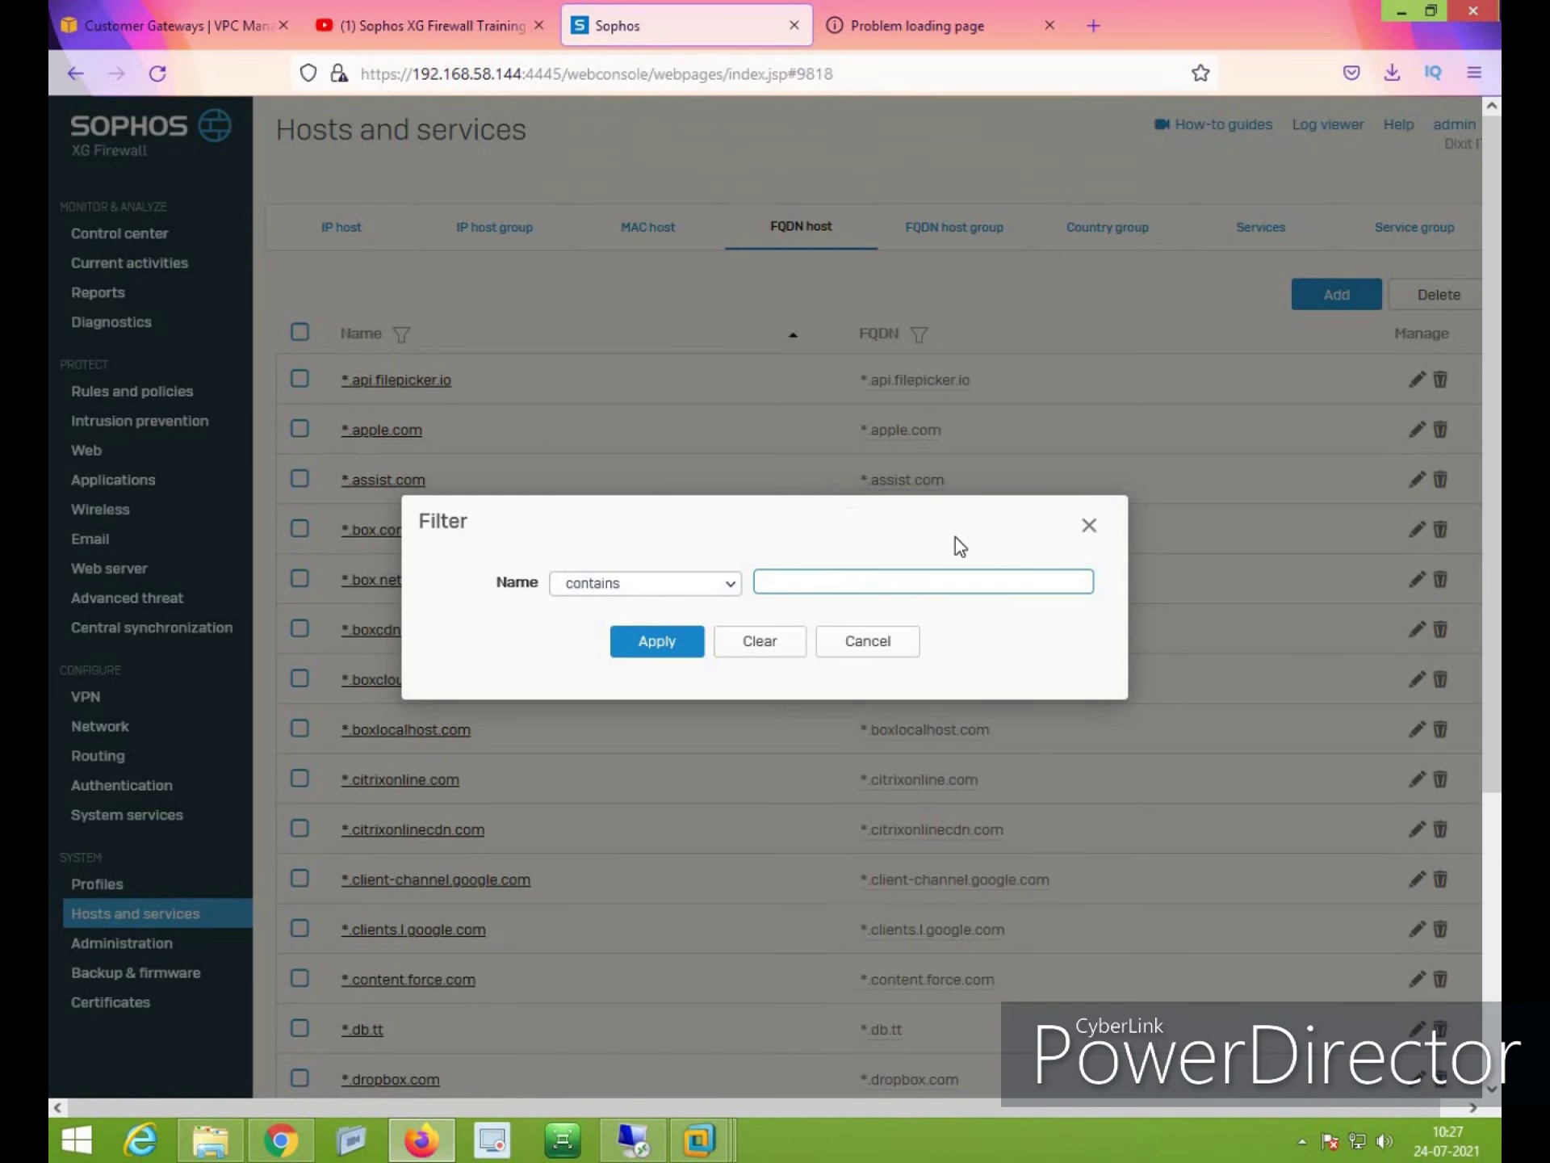
click(1089, 525)
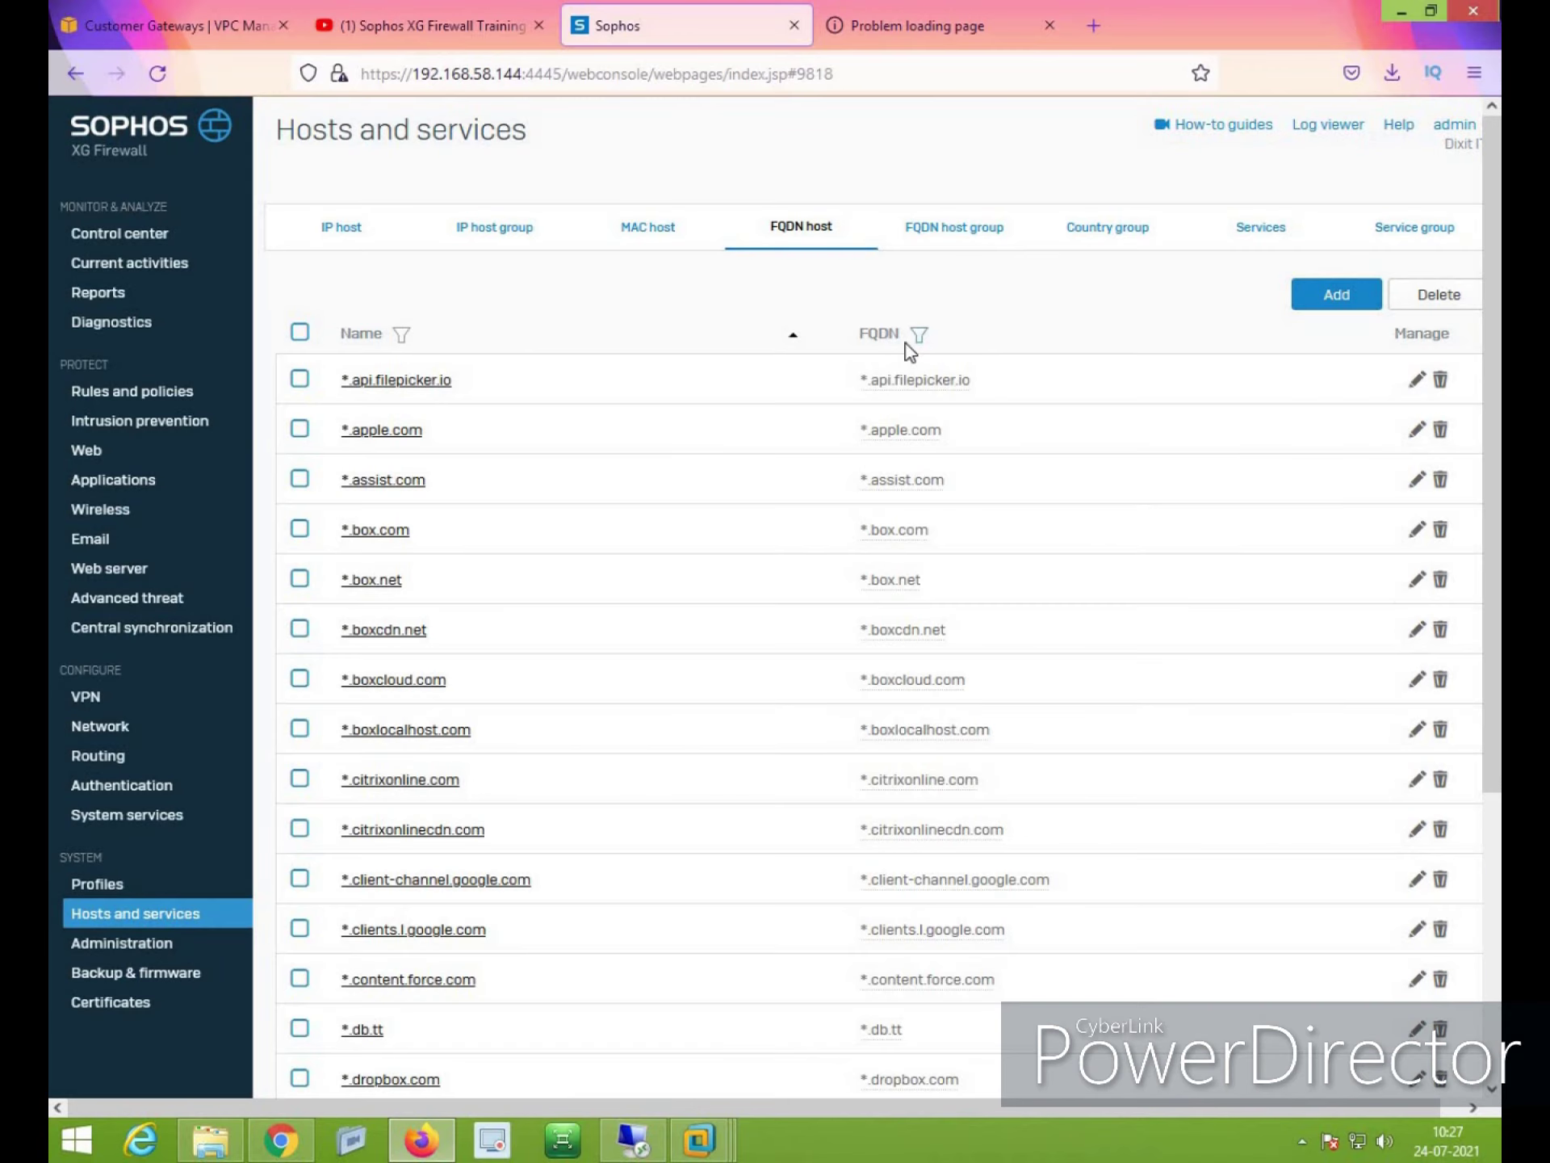
click(920, 335)
text(google.com)
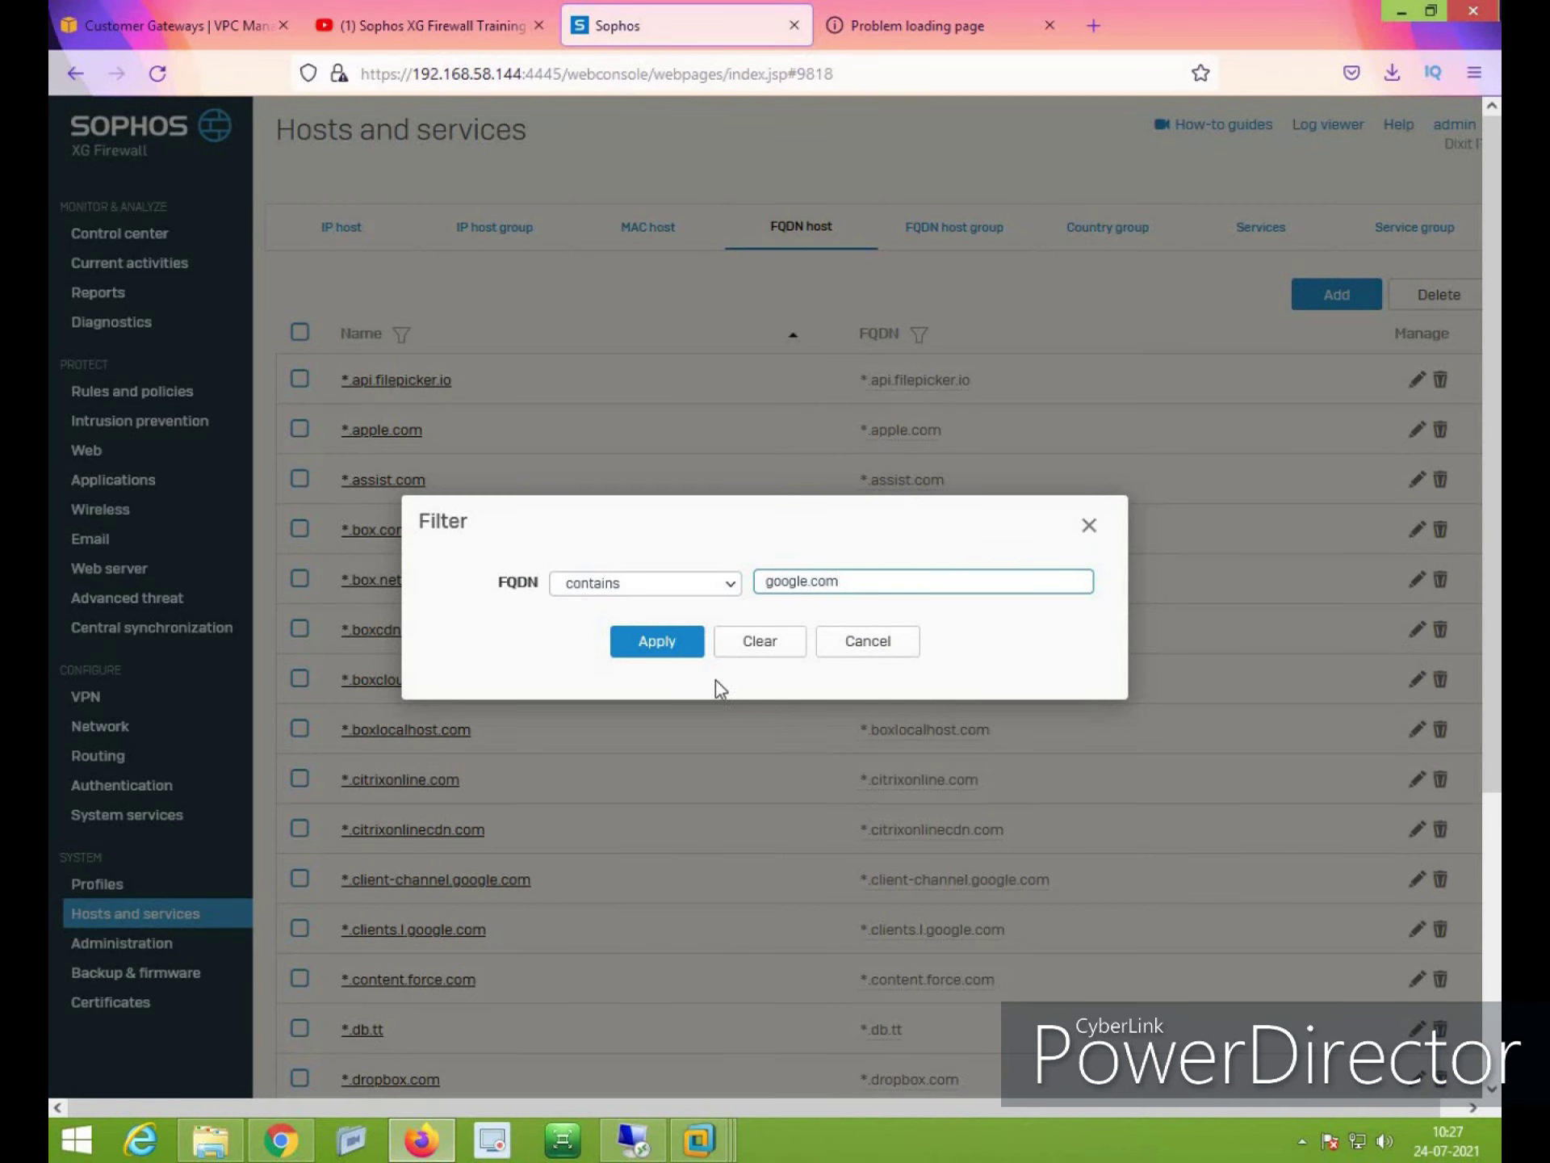
click(667, 644)
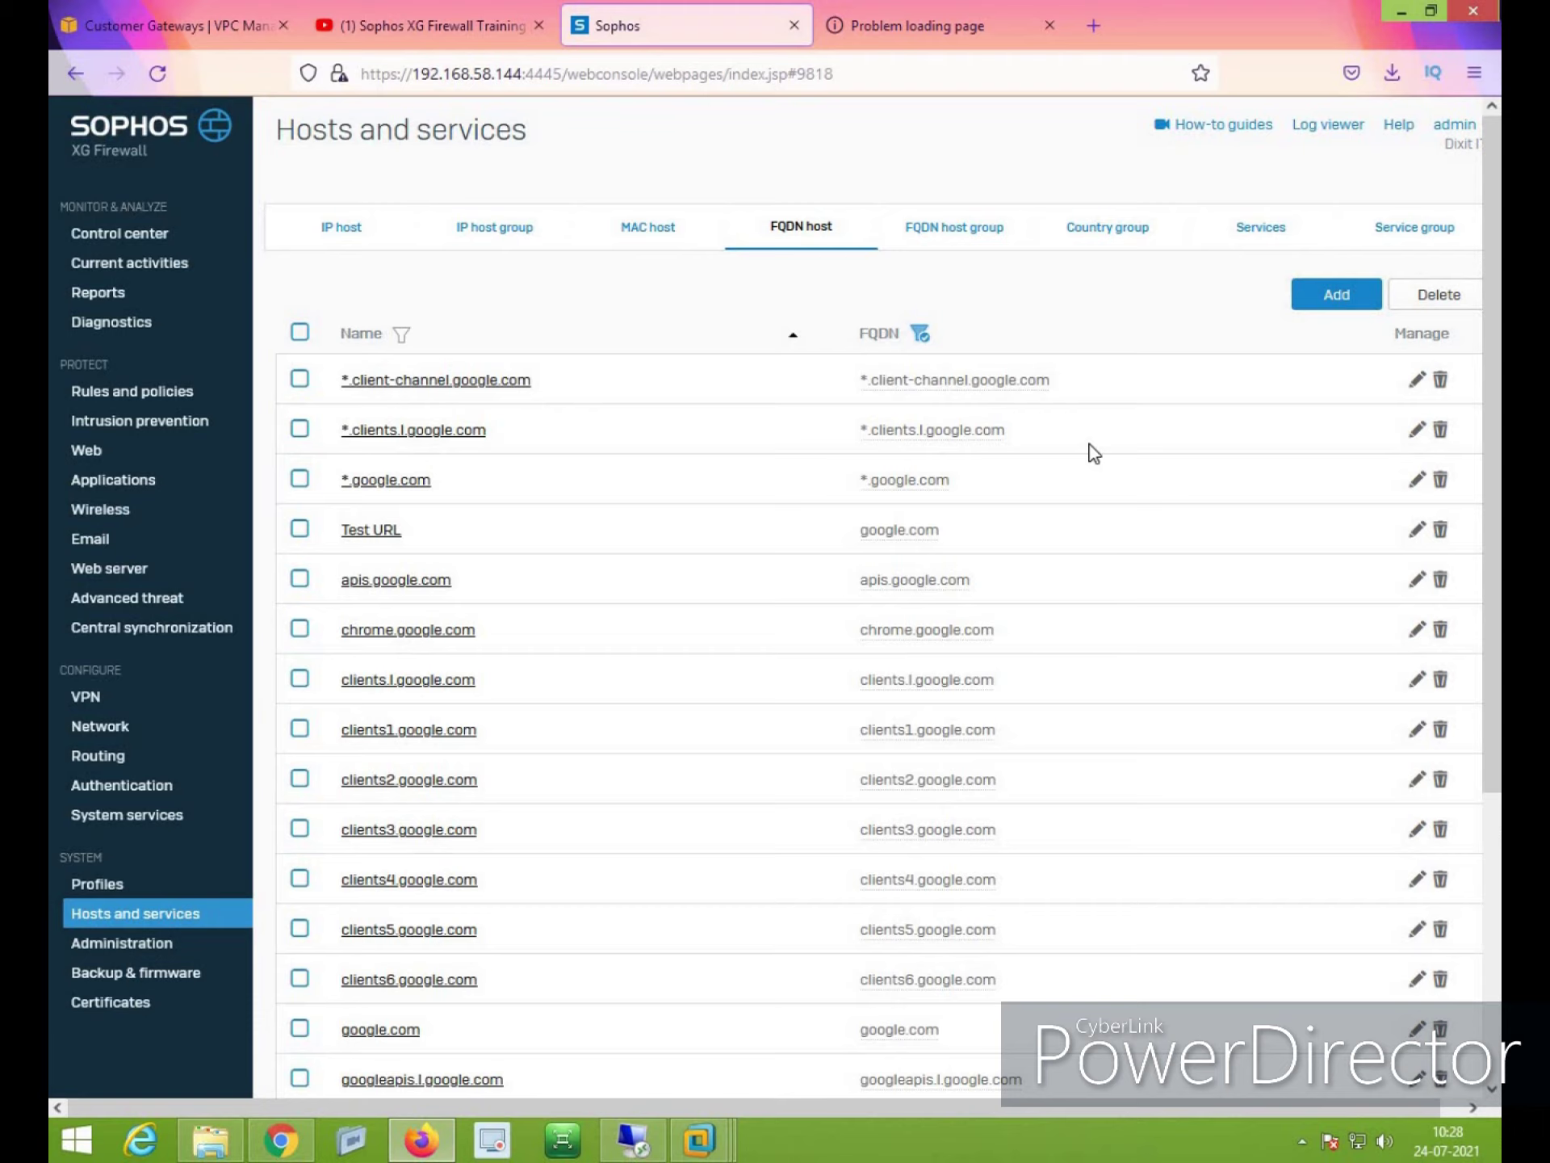
Create an FQDN host group named Allow Temp containing the hosts Test URL and Test2
click(956, 228)
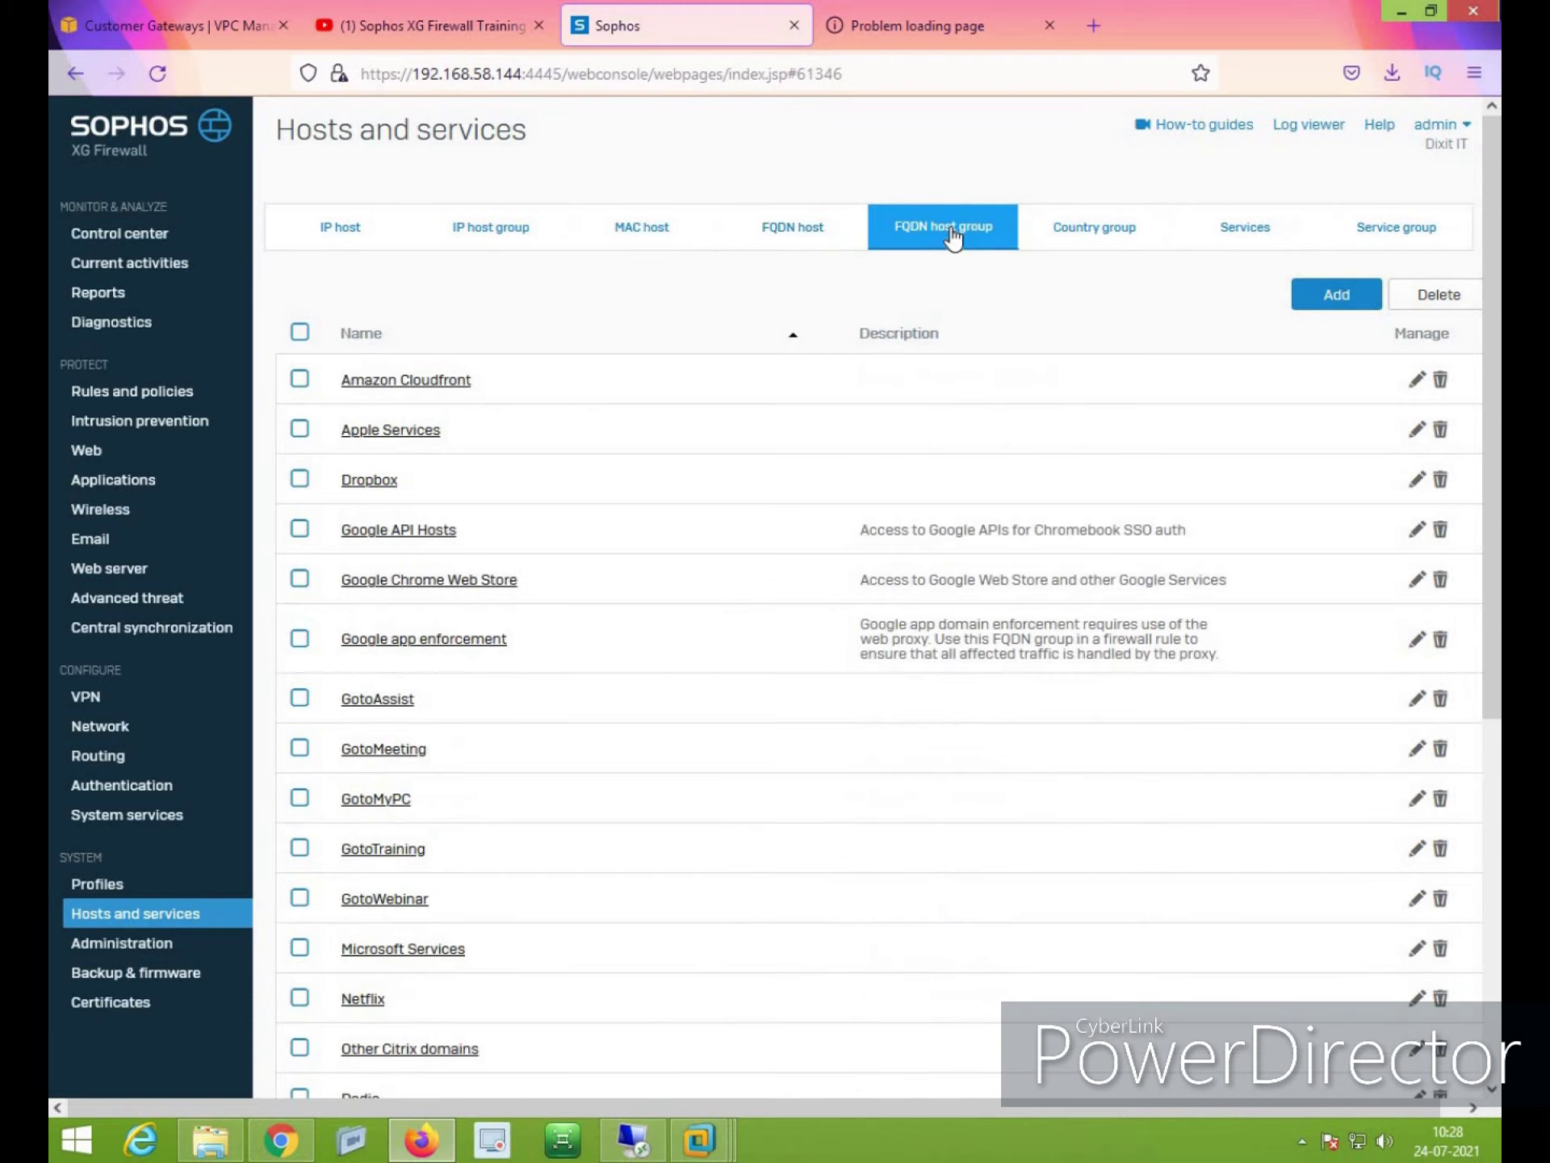
click(1372, 297)
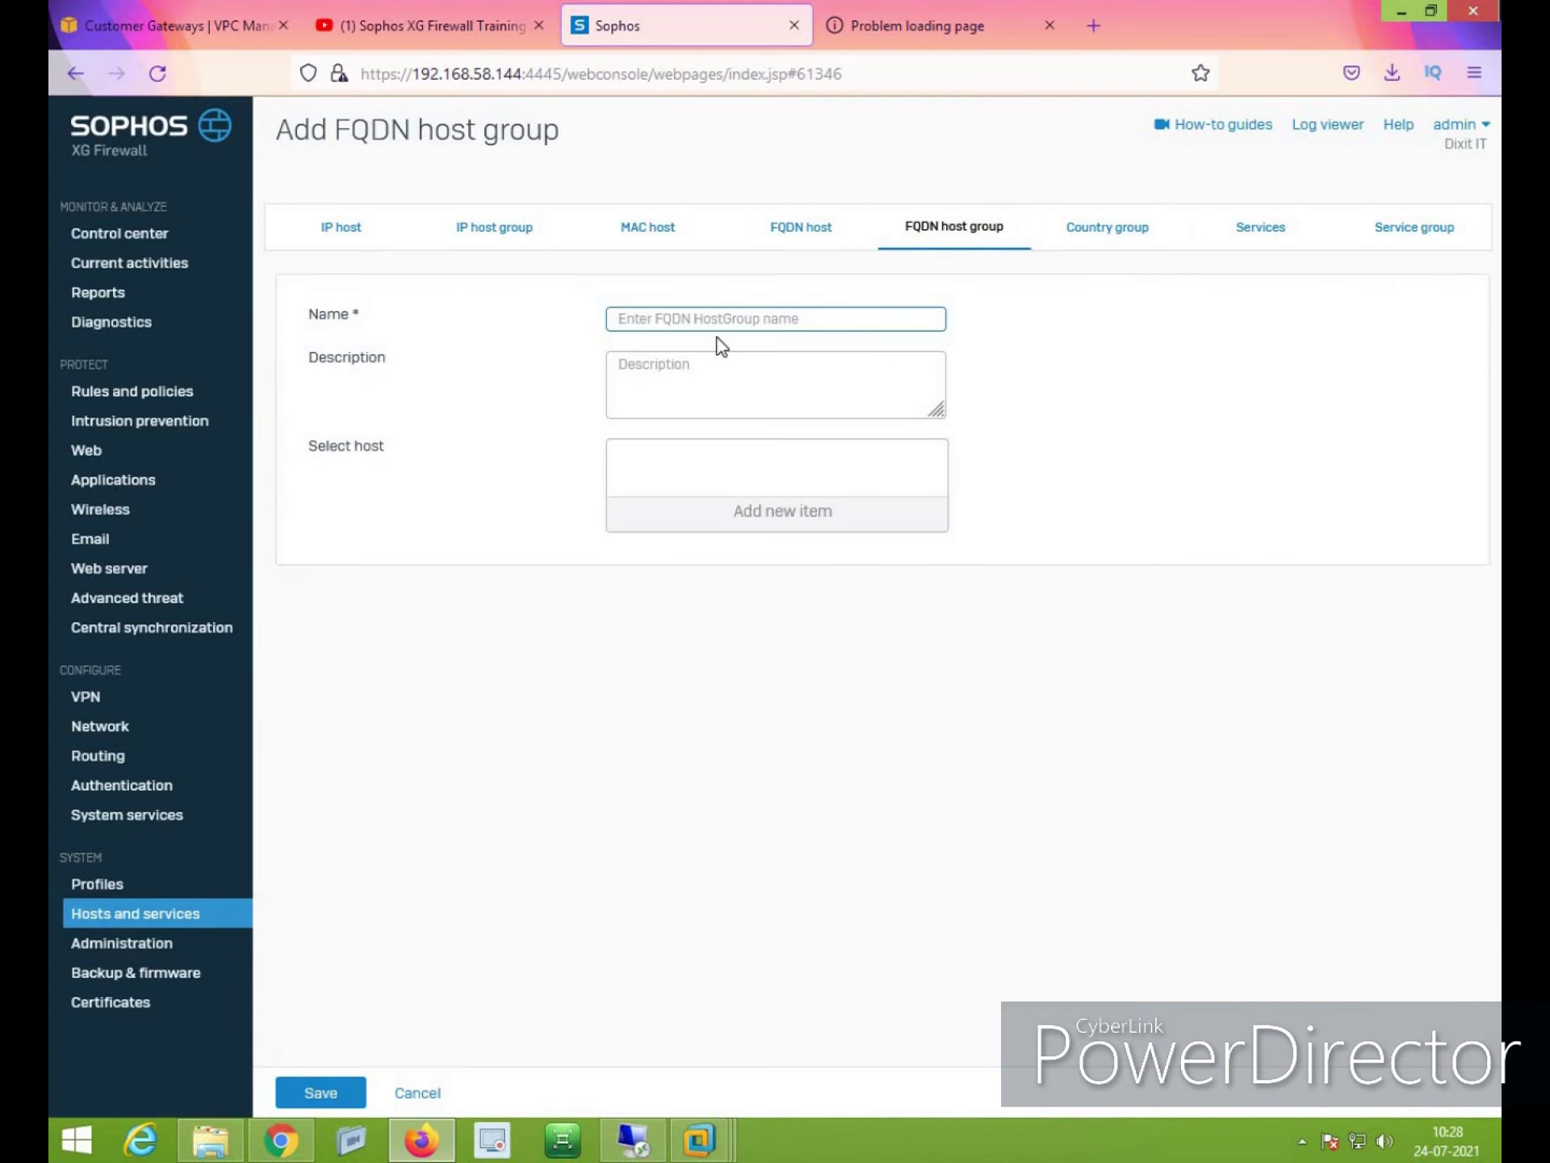
text(Allow Temp)
click(805, 514)
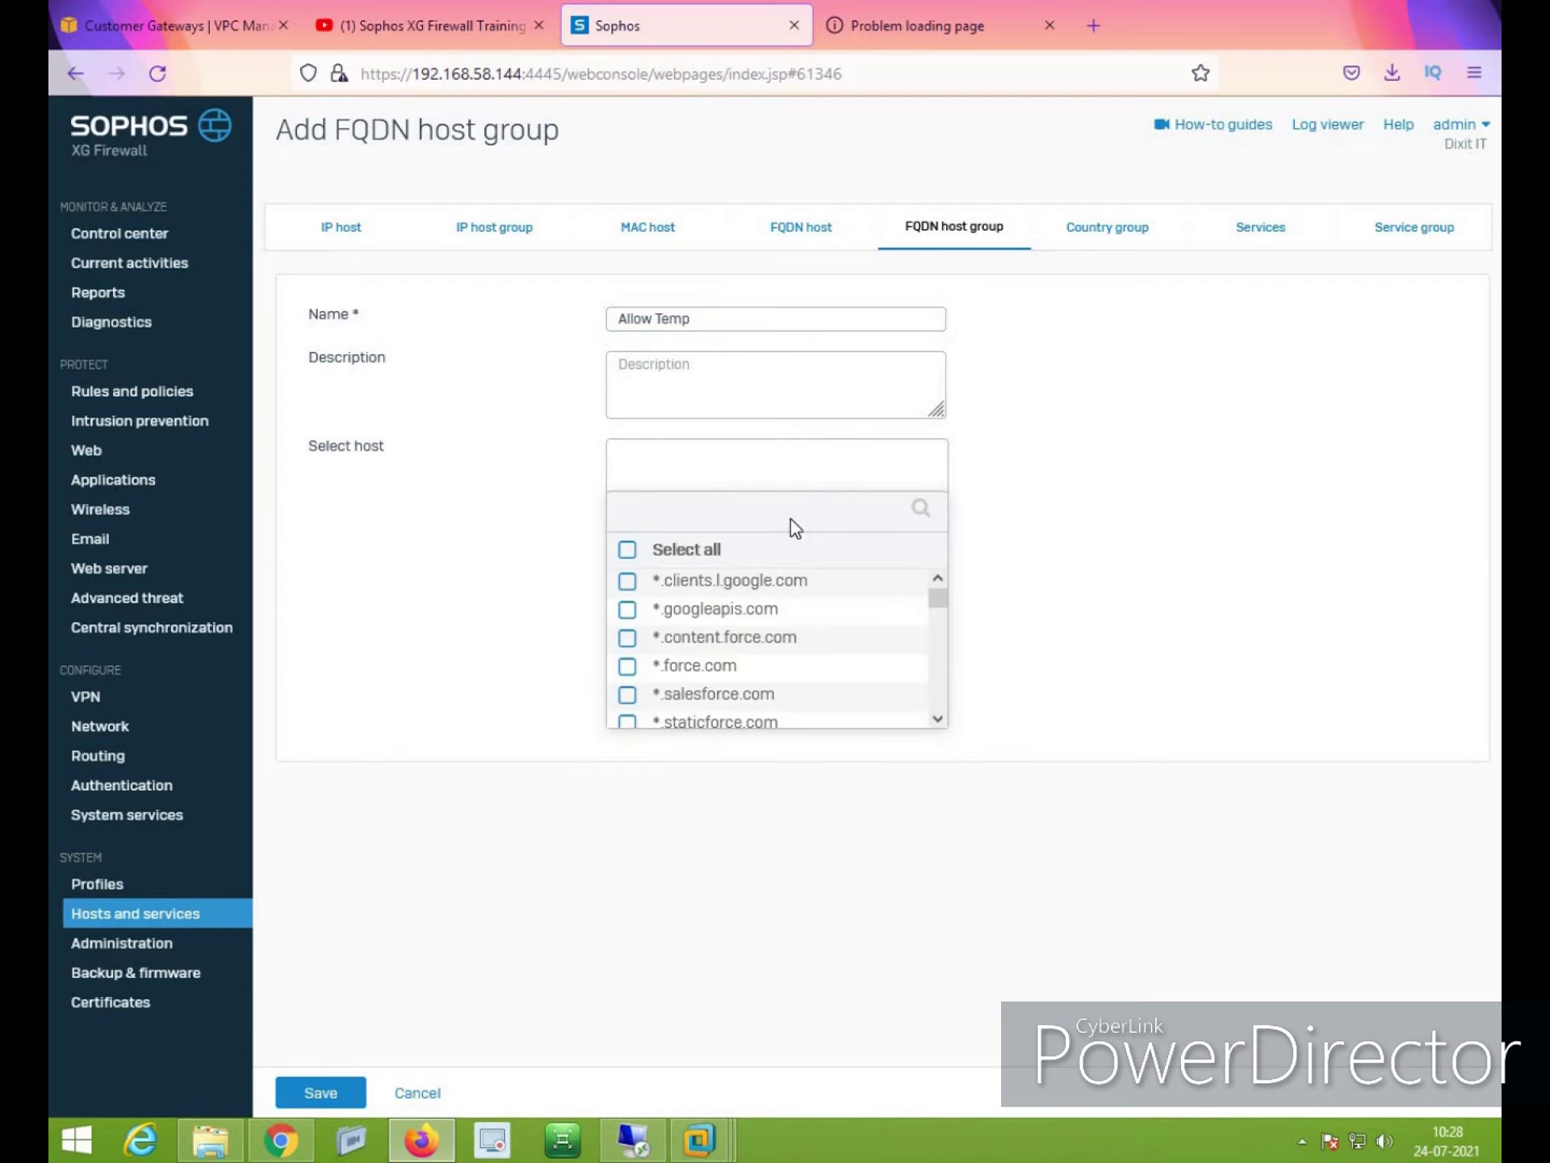
text(test)
click(627, 581)
click(626, 609)
click(789, 654)
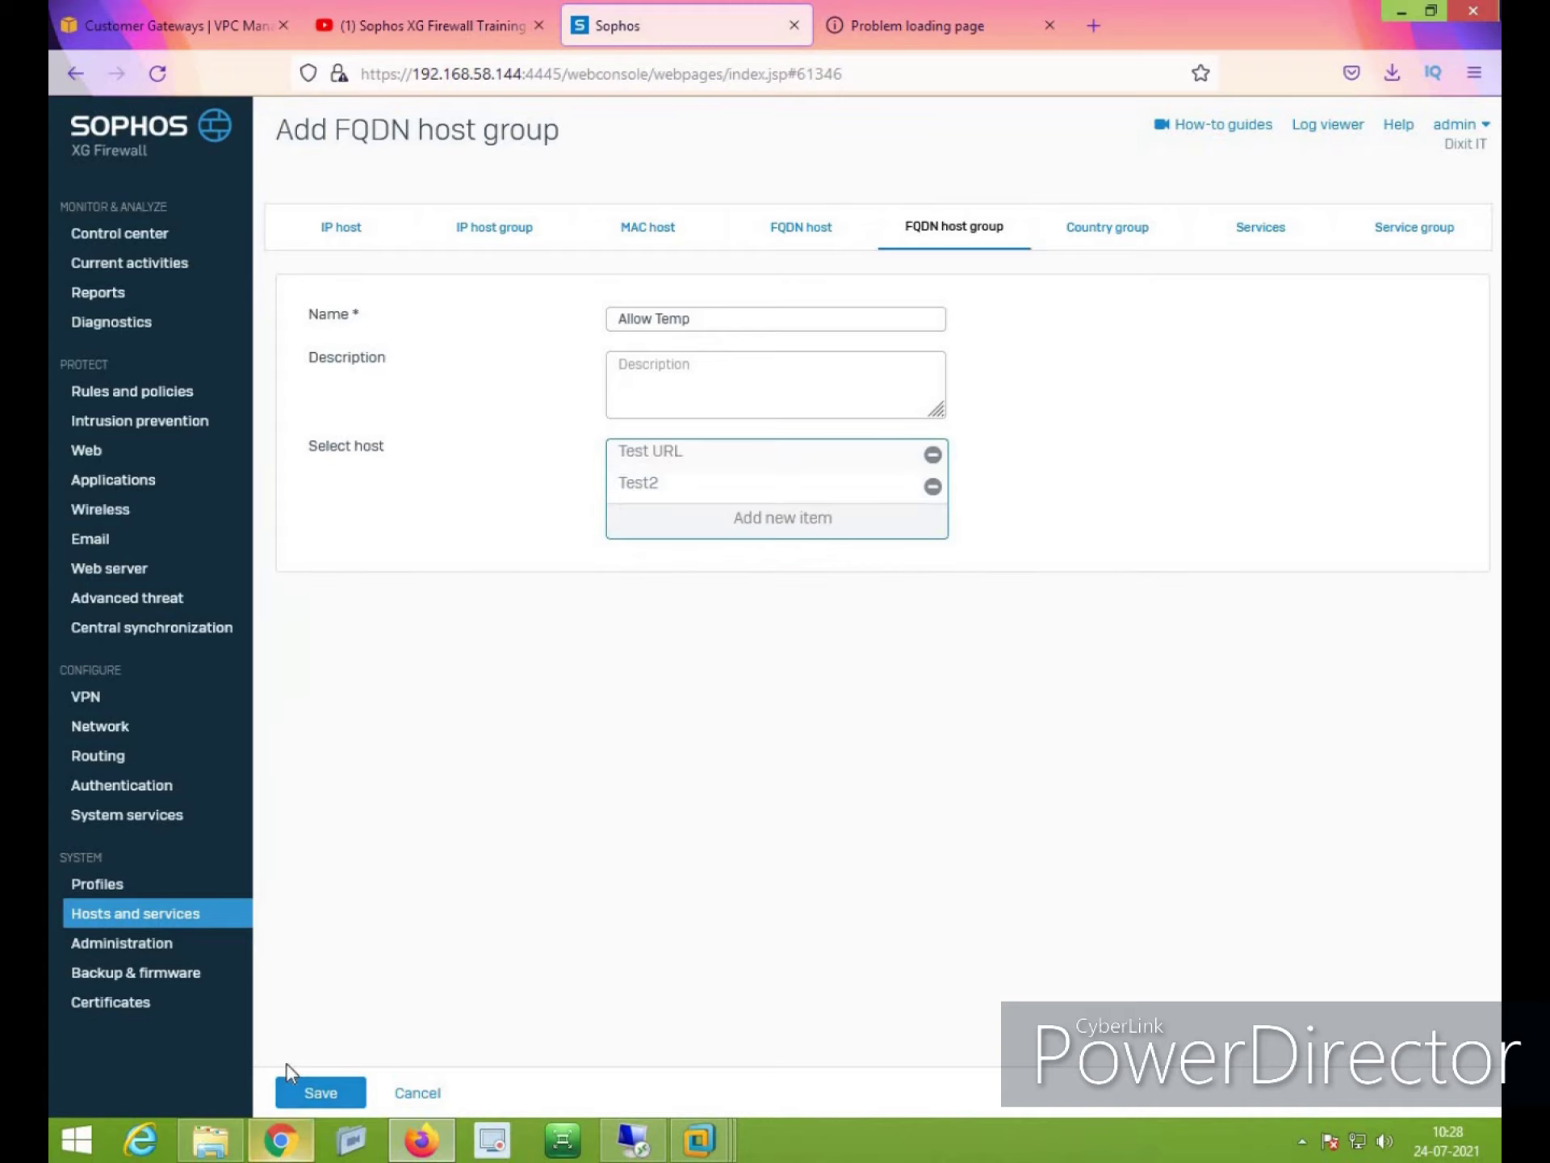
click(317, 1091)
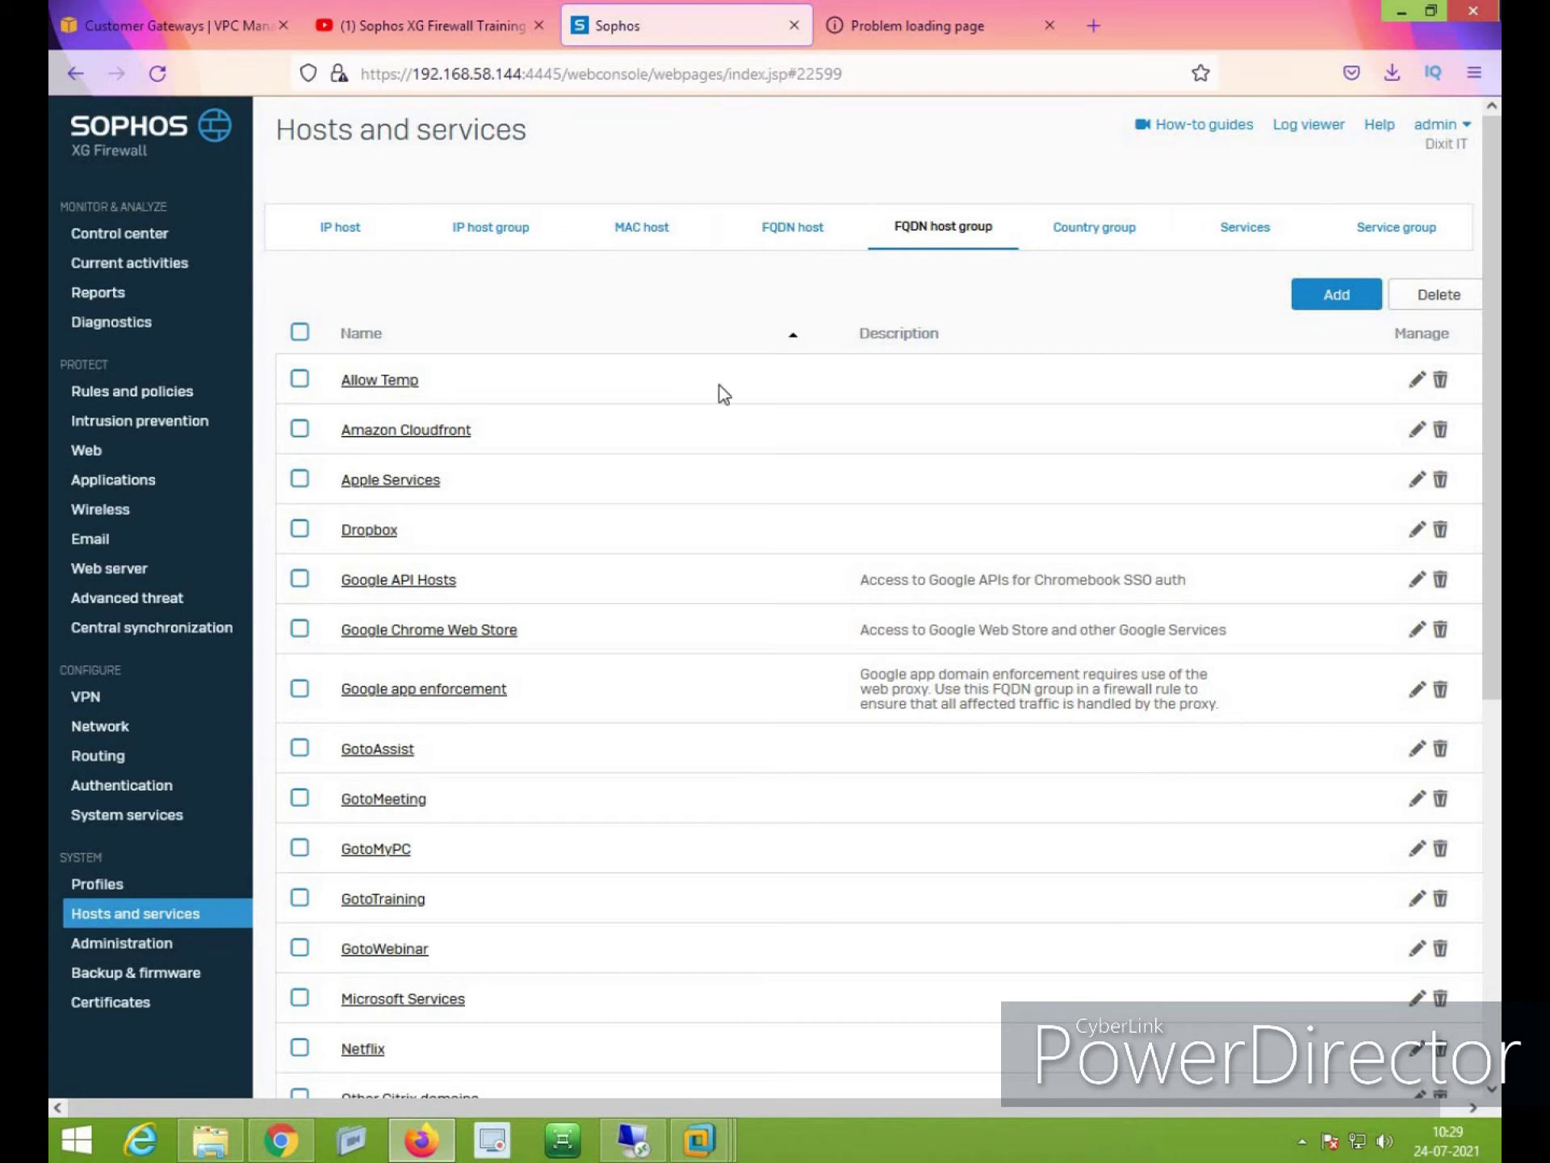
Start a new country group named Allow only from India and add India as its country
click(1094, 234)
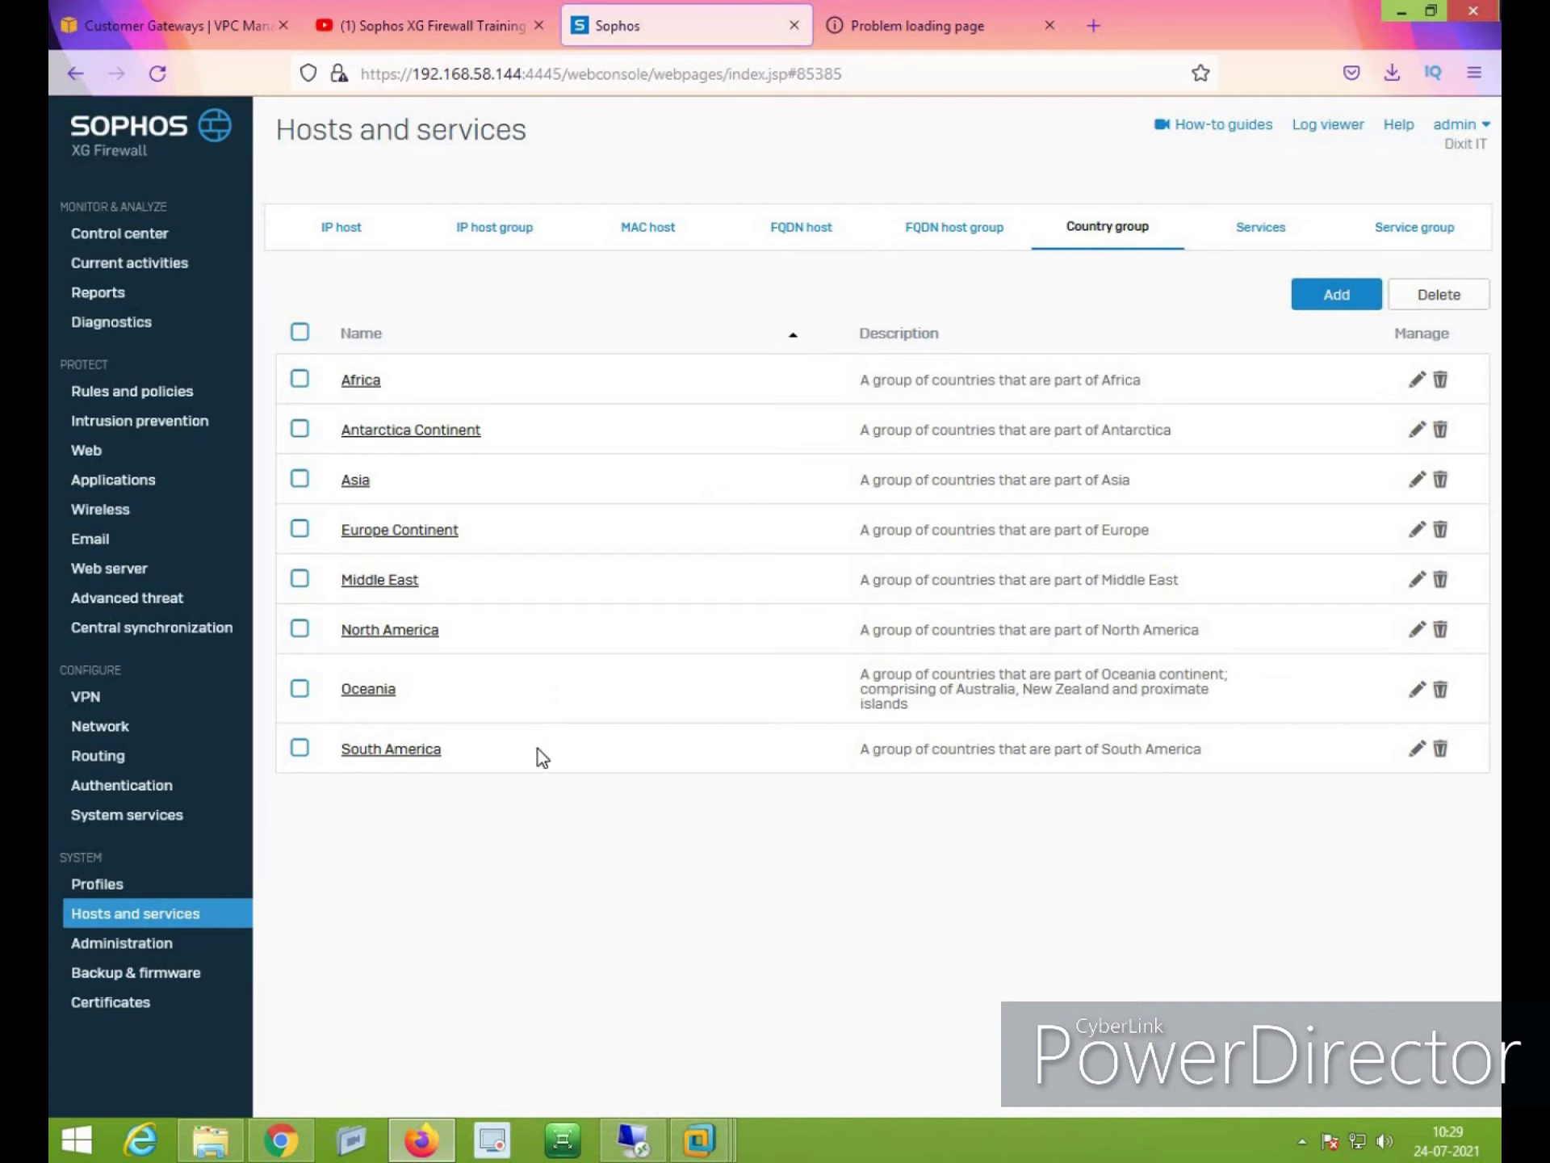
click(1343, 299)
text(Allow only from India)
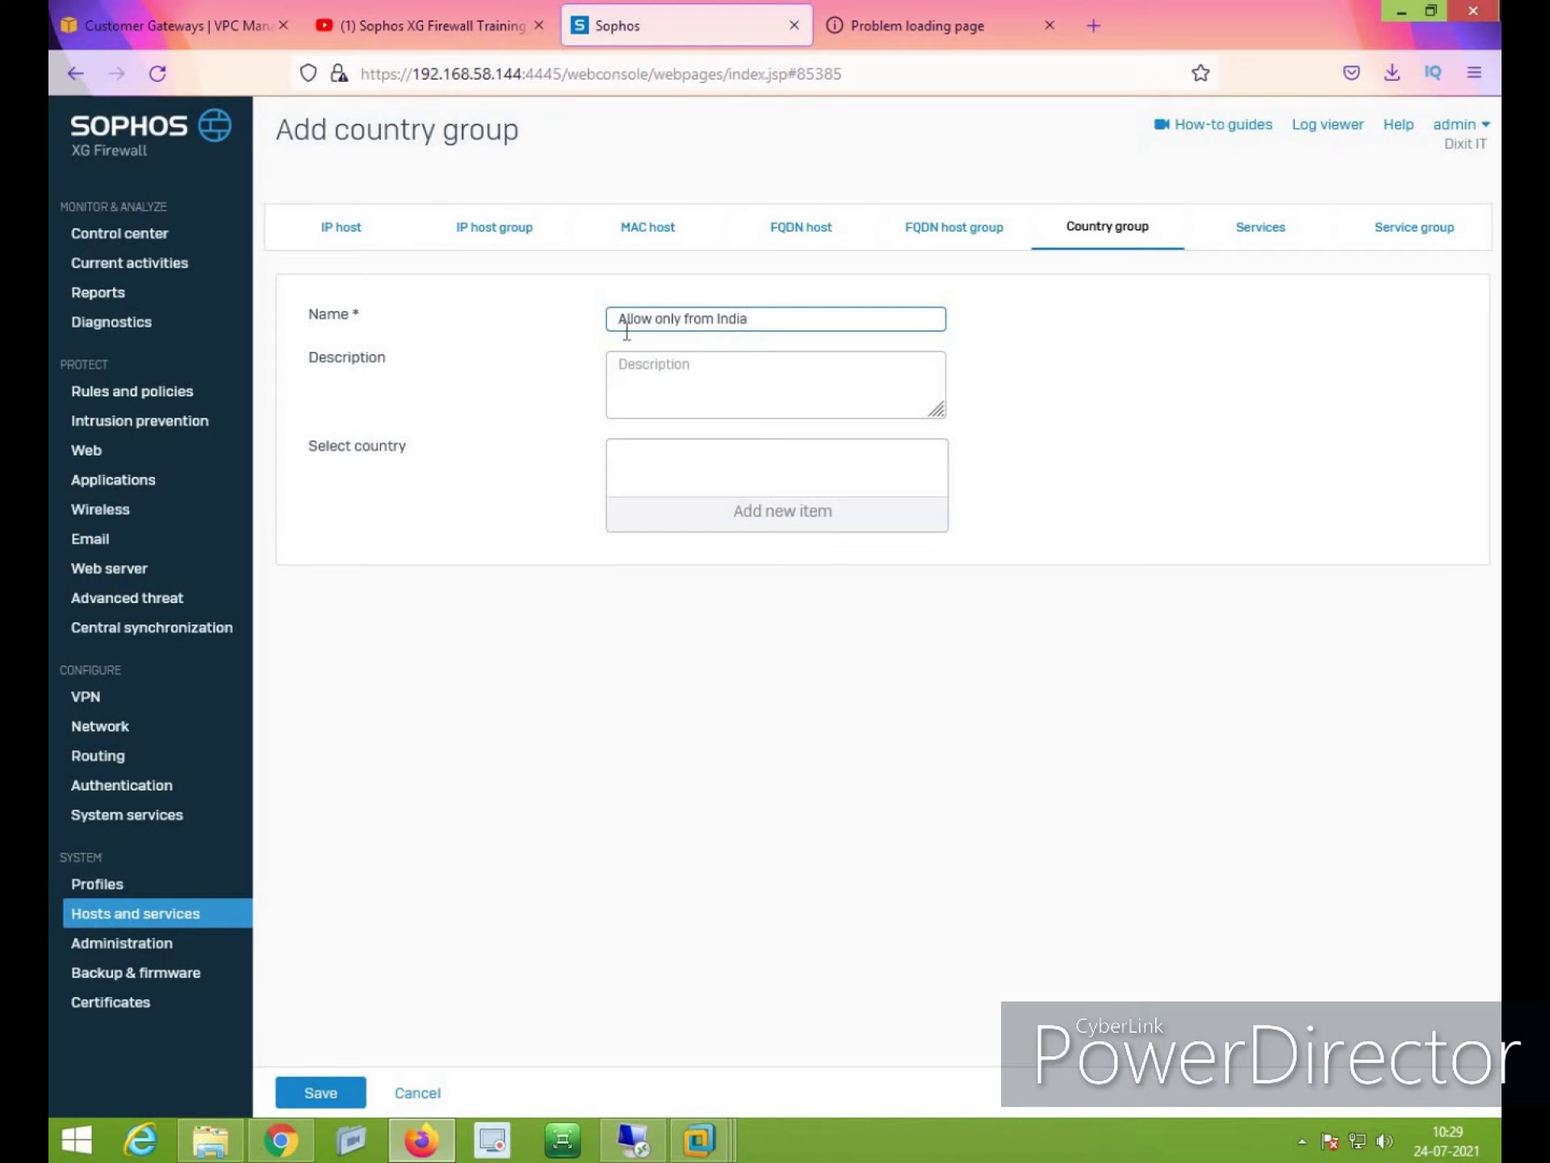
click(815, 517)
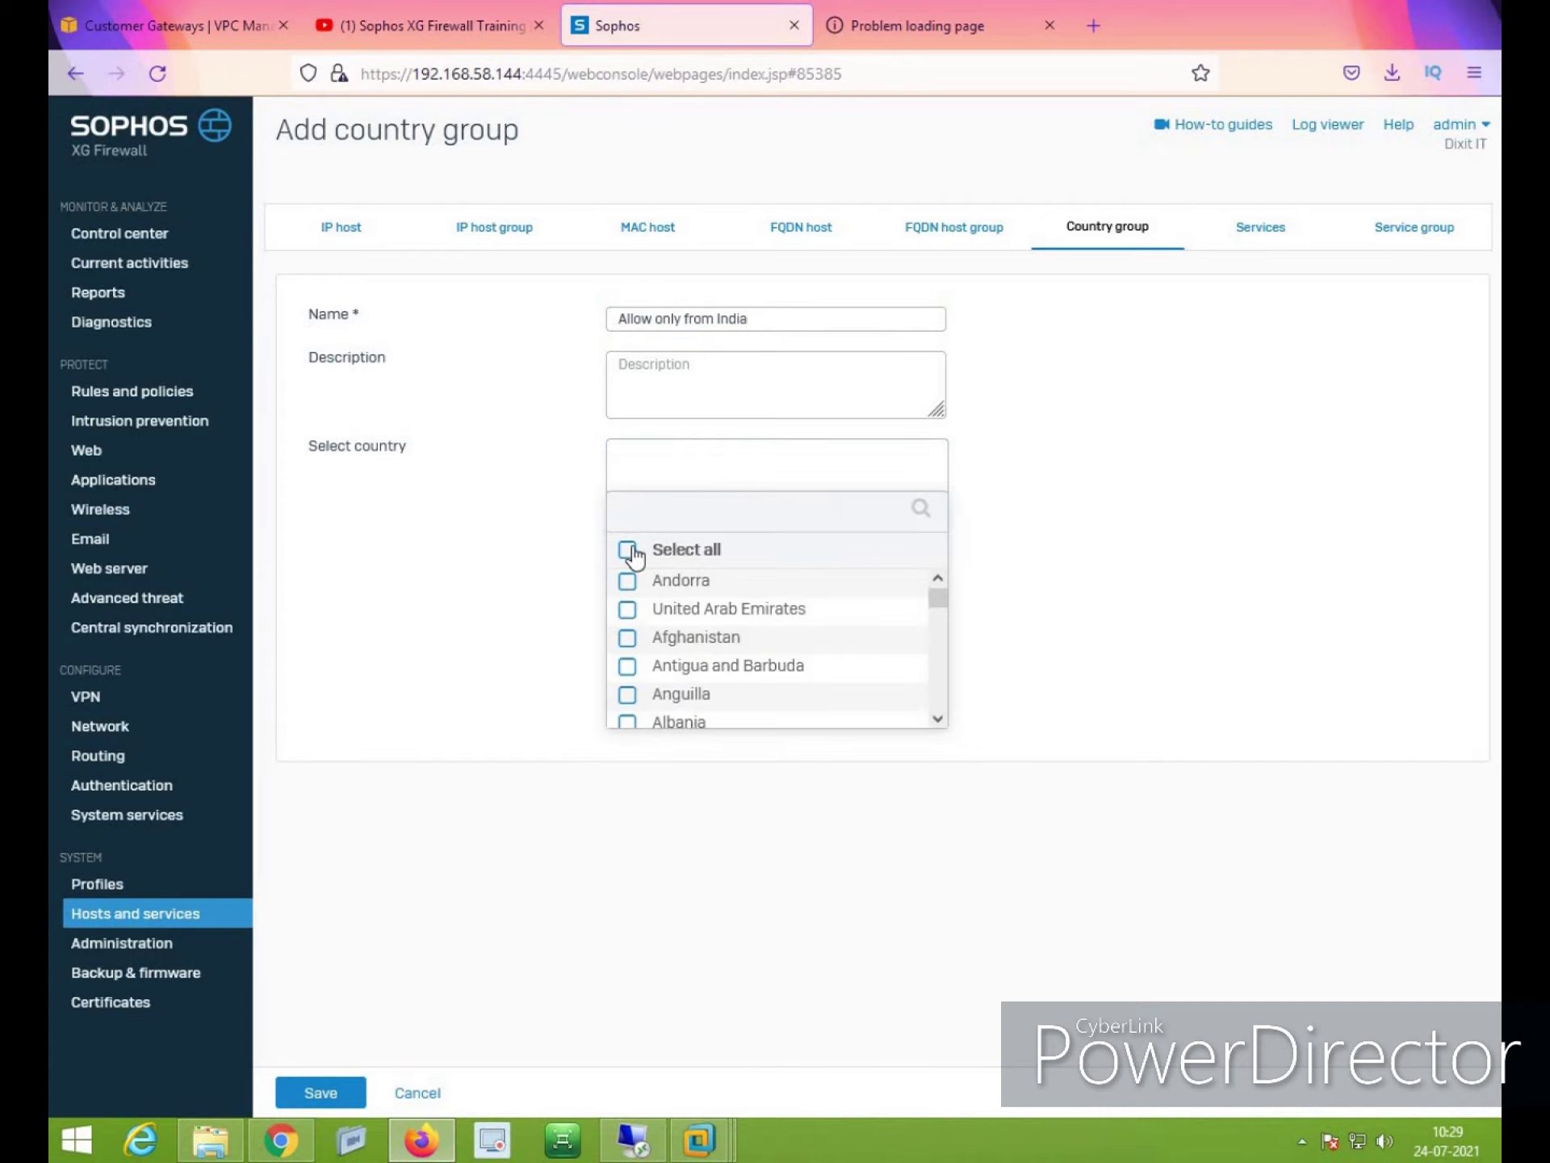
text(india)
click(629, 583)
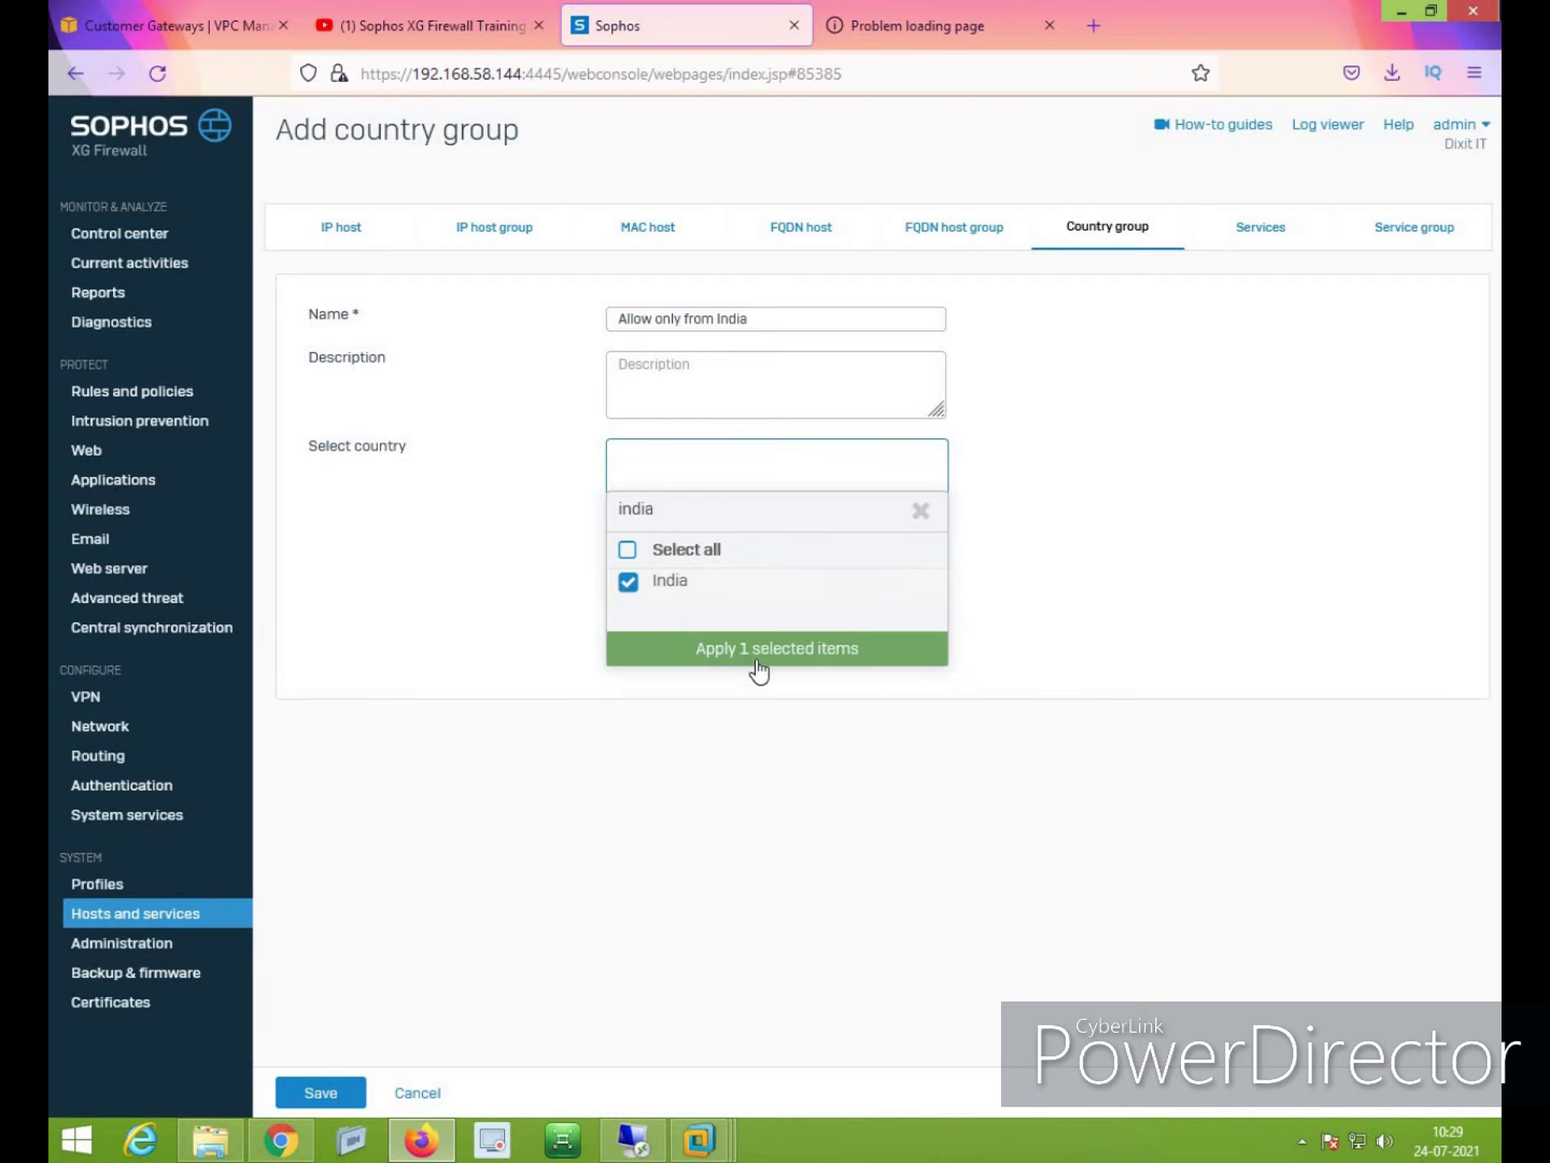
click(761, 656)
Rename the new country group as Allow only from Asia, add China and Pakistan, and save it
drag(772, 317, 718, 319)
text(Asia)
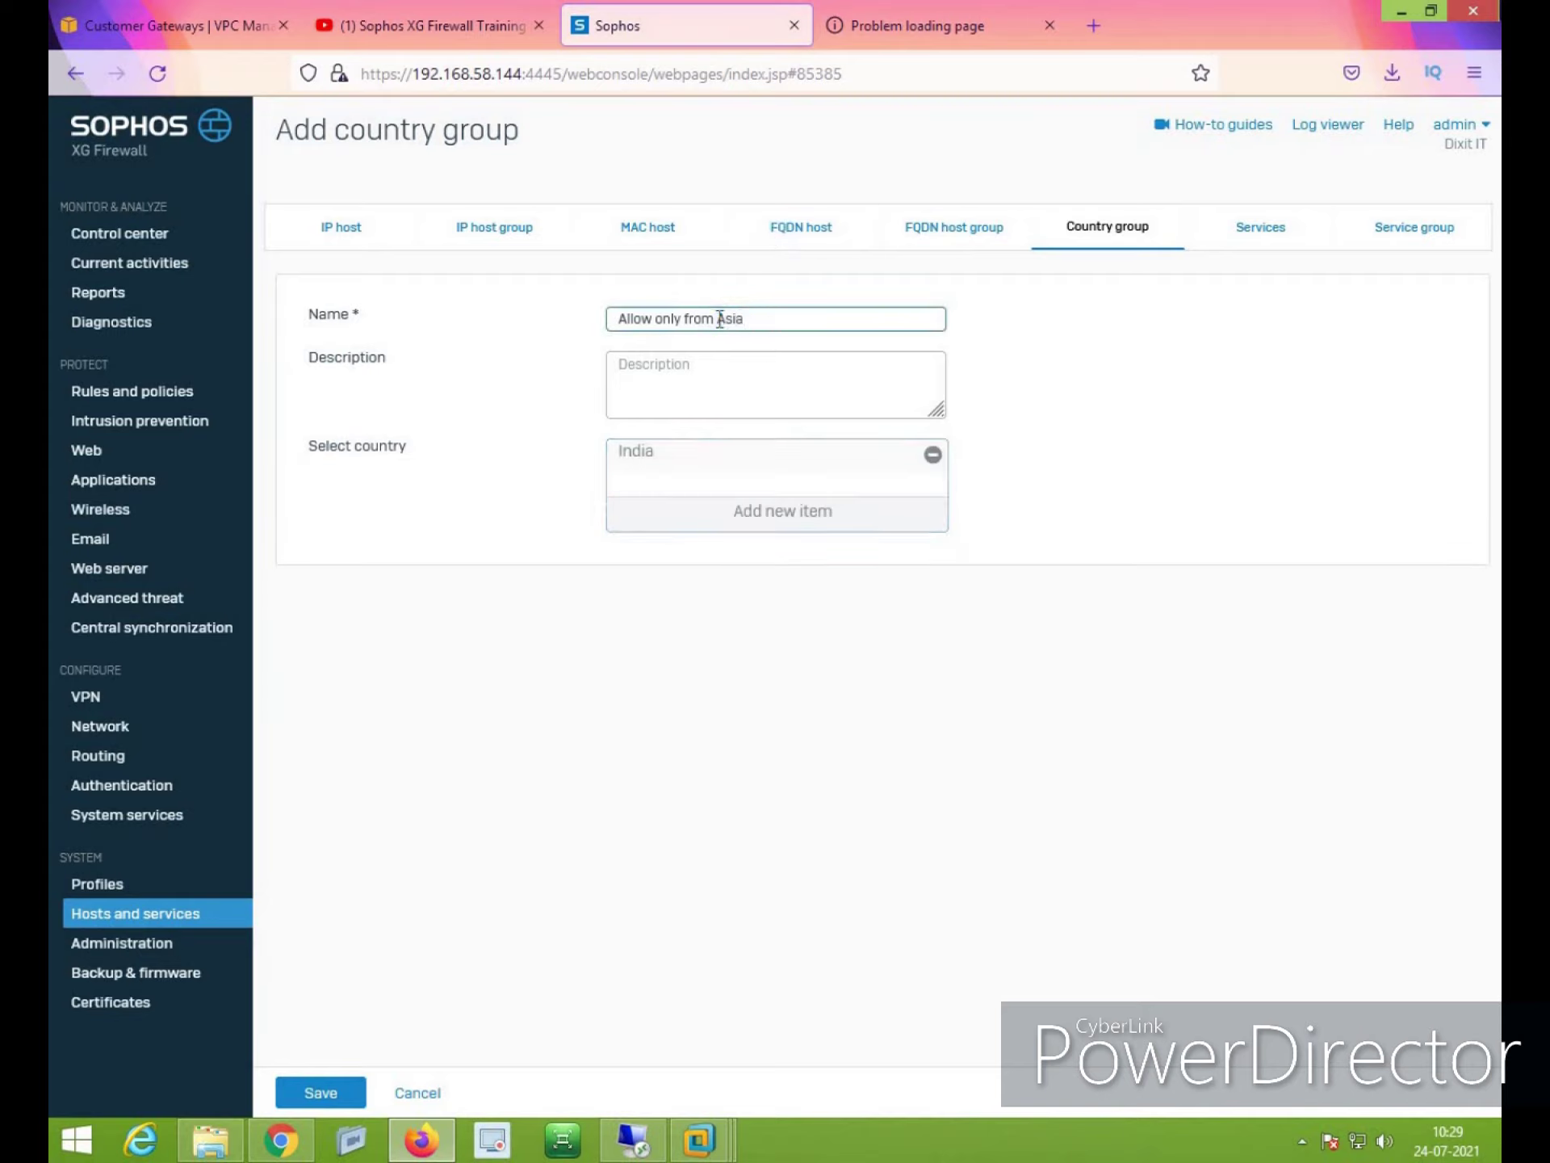
click(793, 529)
text(china)
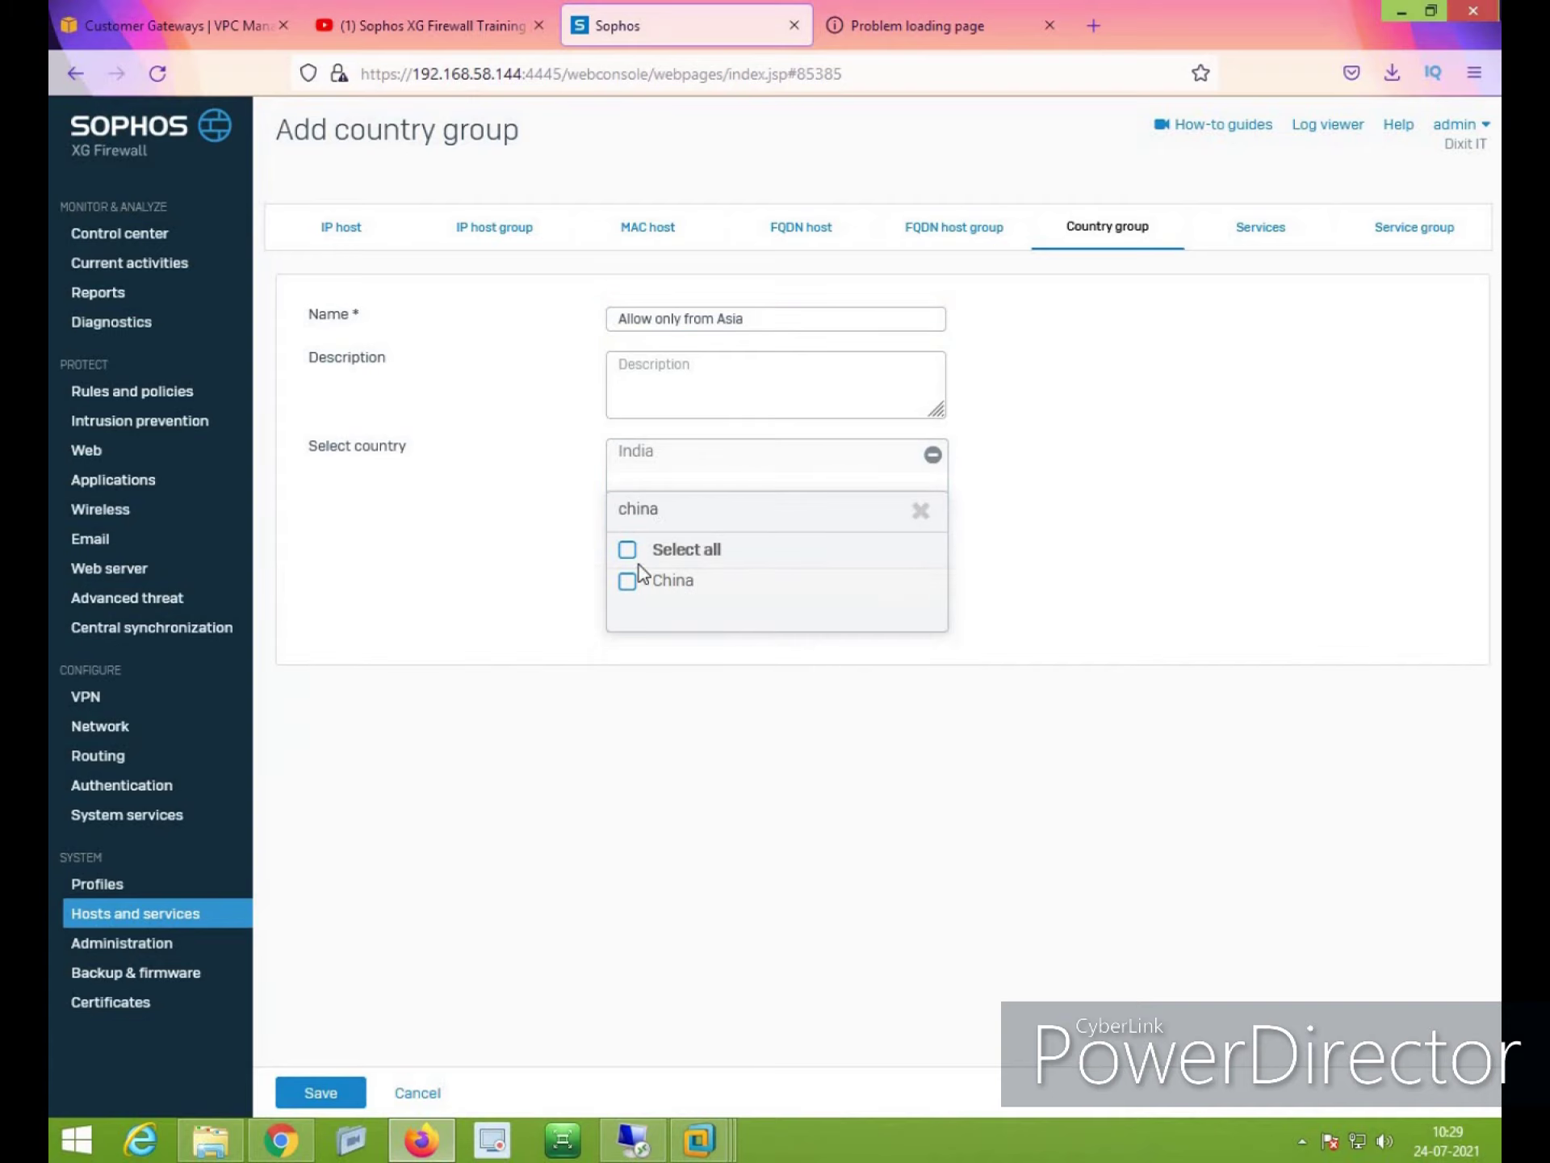
click(673, 581)
click(754, 651)
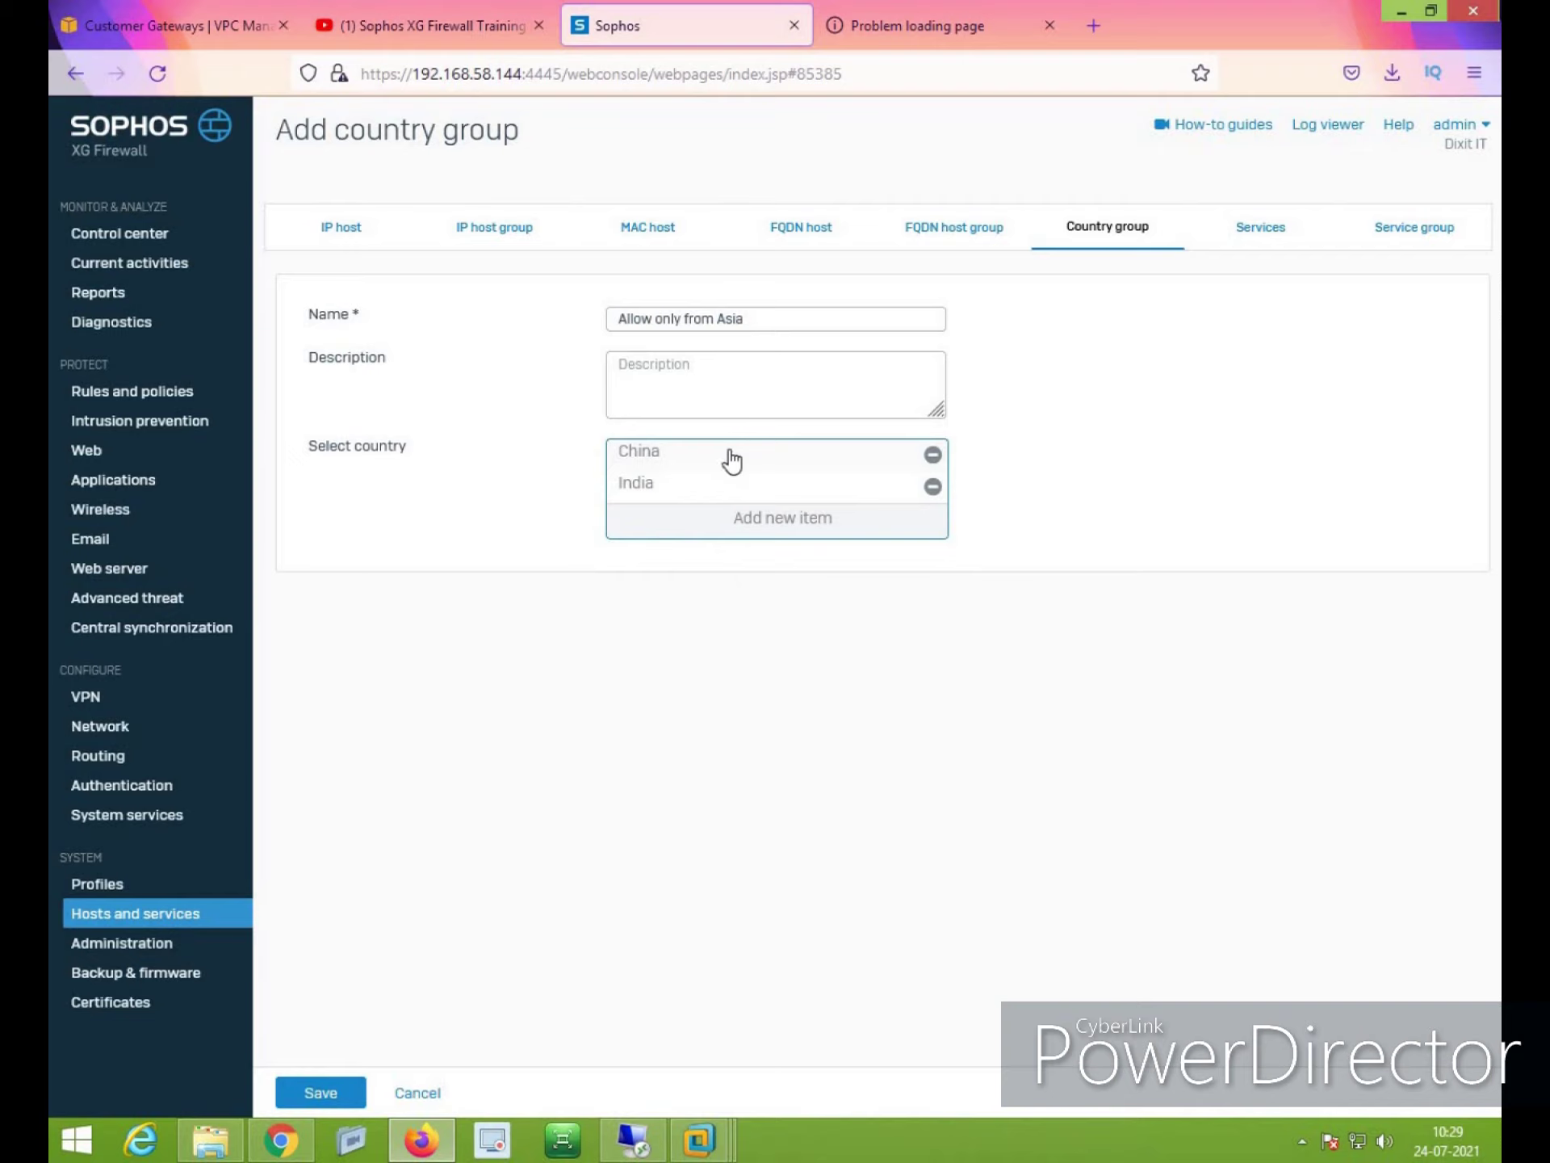
click(806, 530)
text(pakist)
click(690, 593)
click(768, 662)
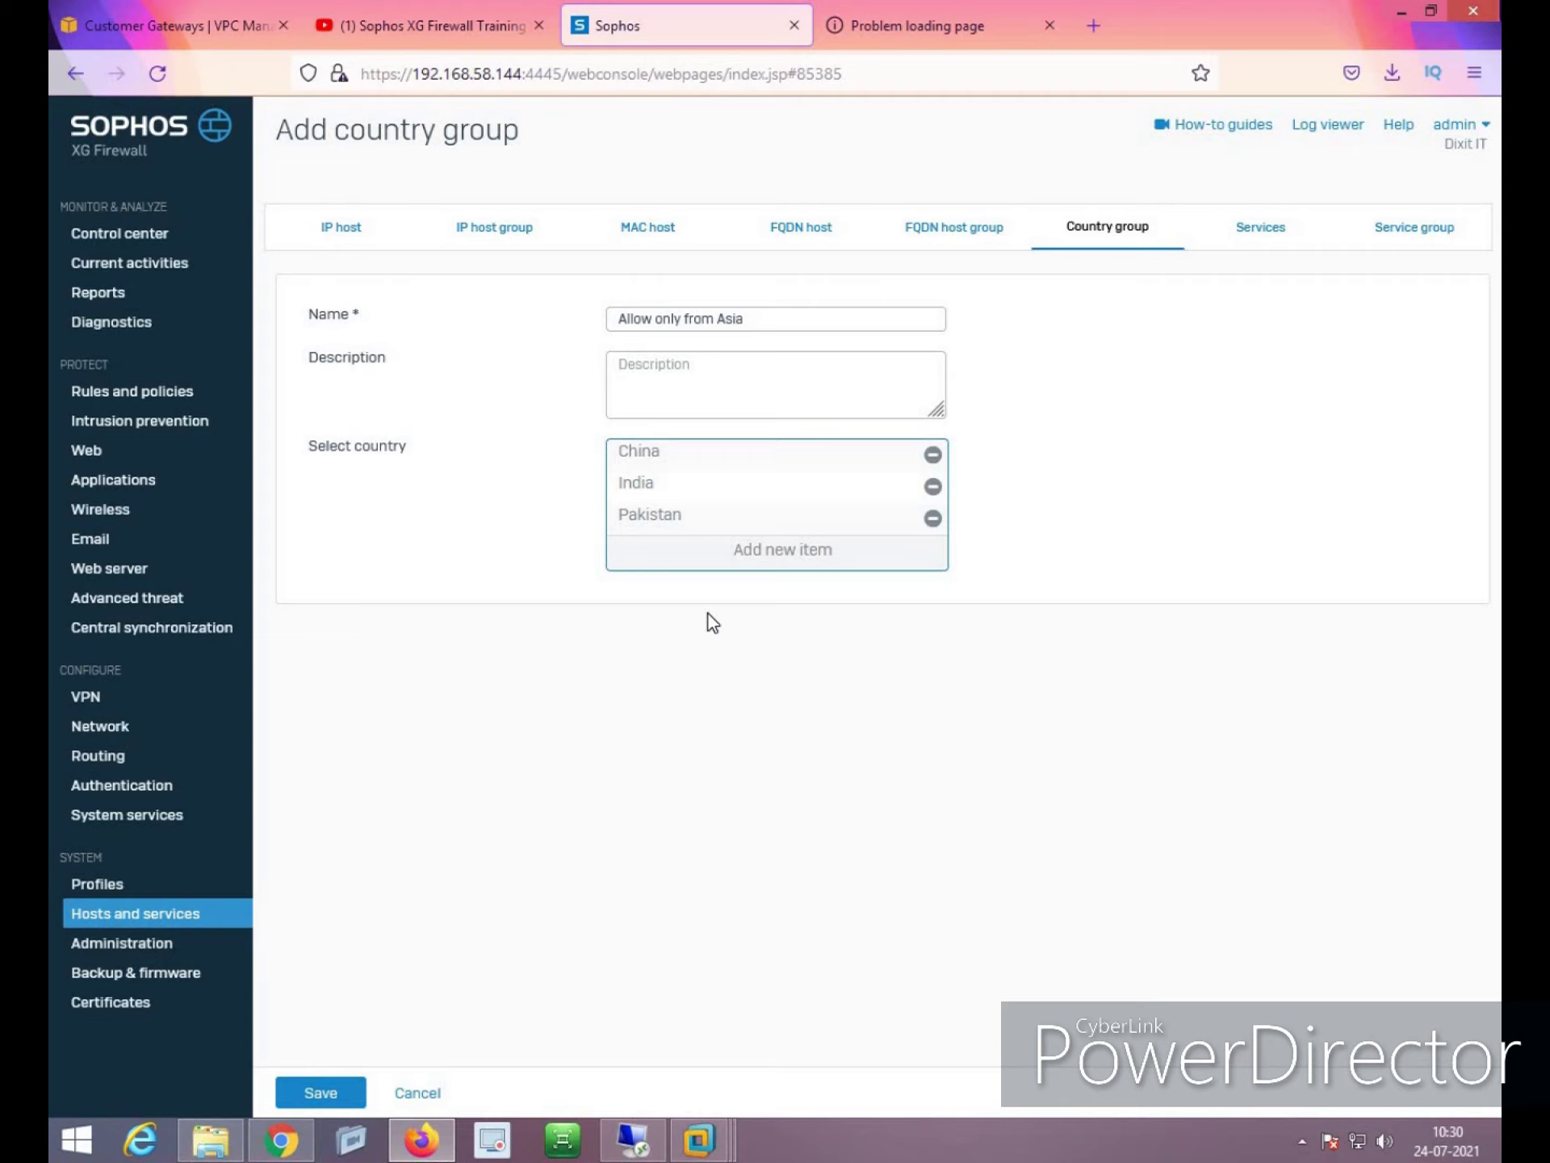
click(334, 1090)
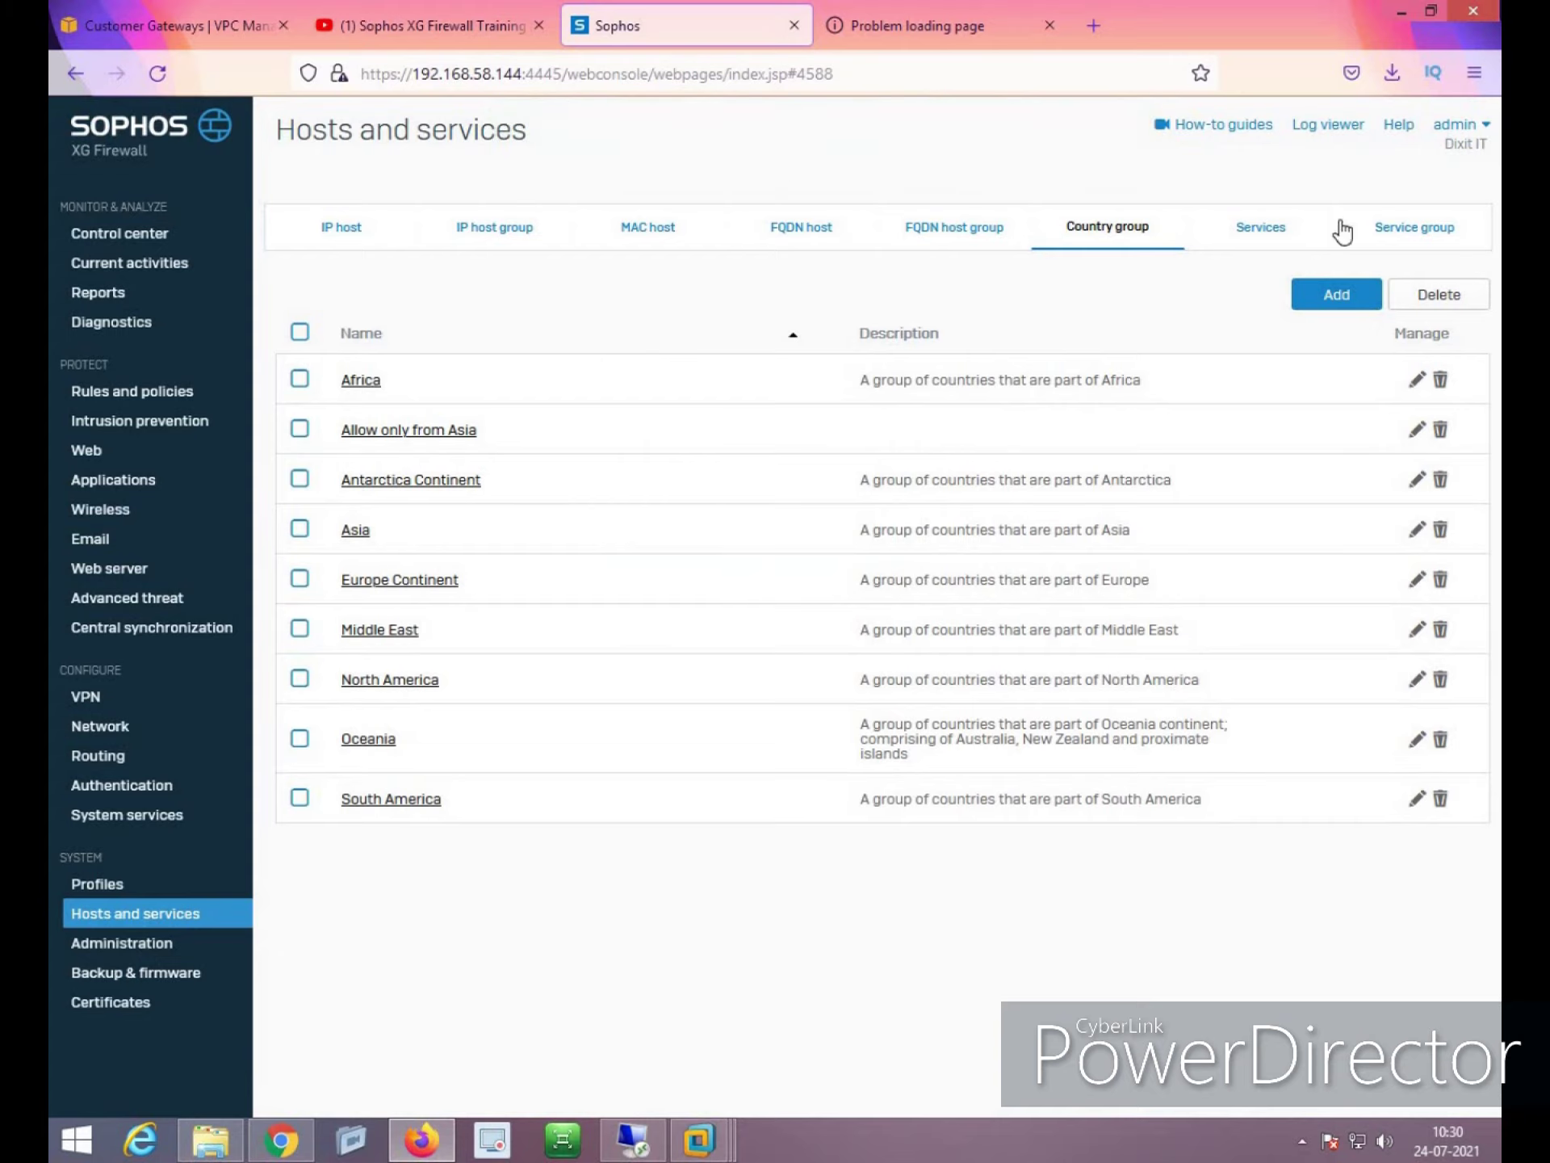
Start a new service group named multiple port and add the HTTP and HTTPS services
click(1285, 234)
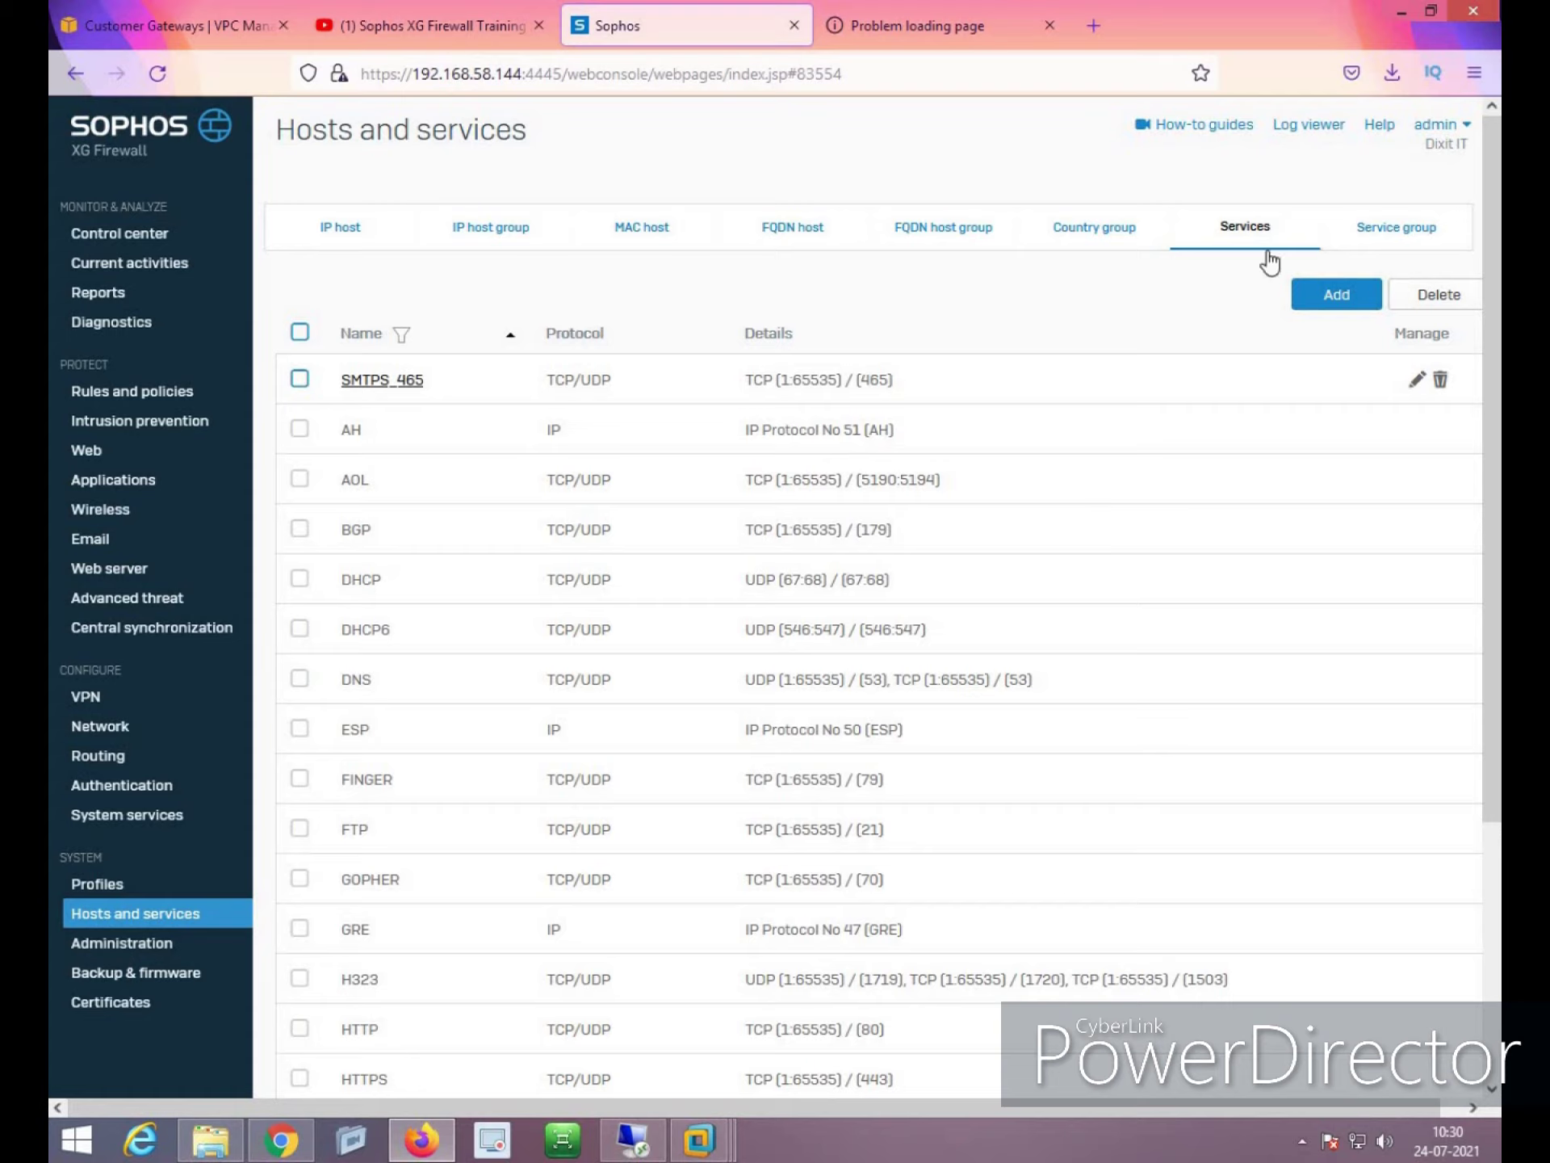
click(1415, 231)
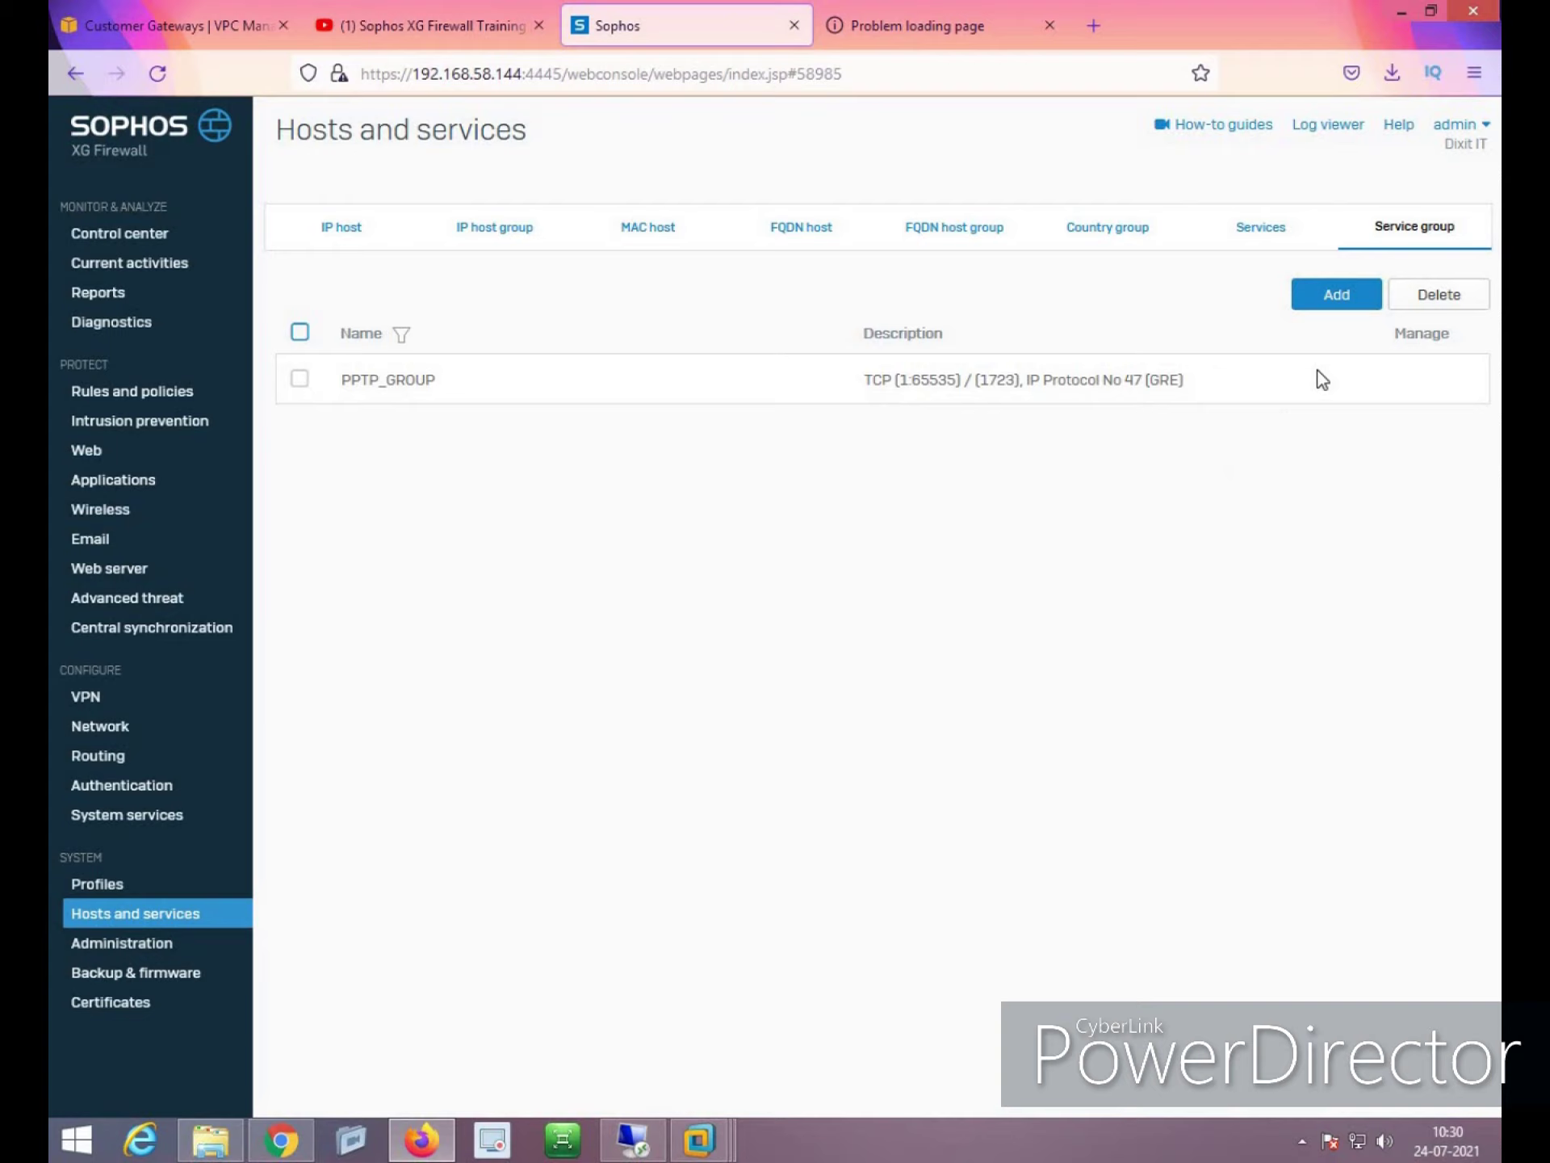
click(1342, 305)
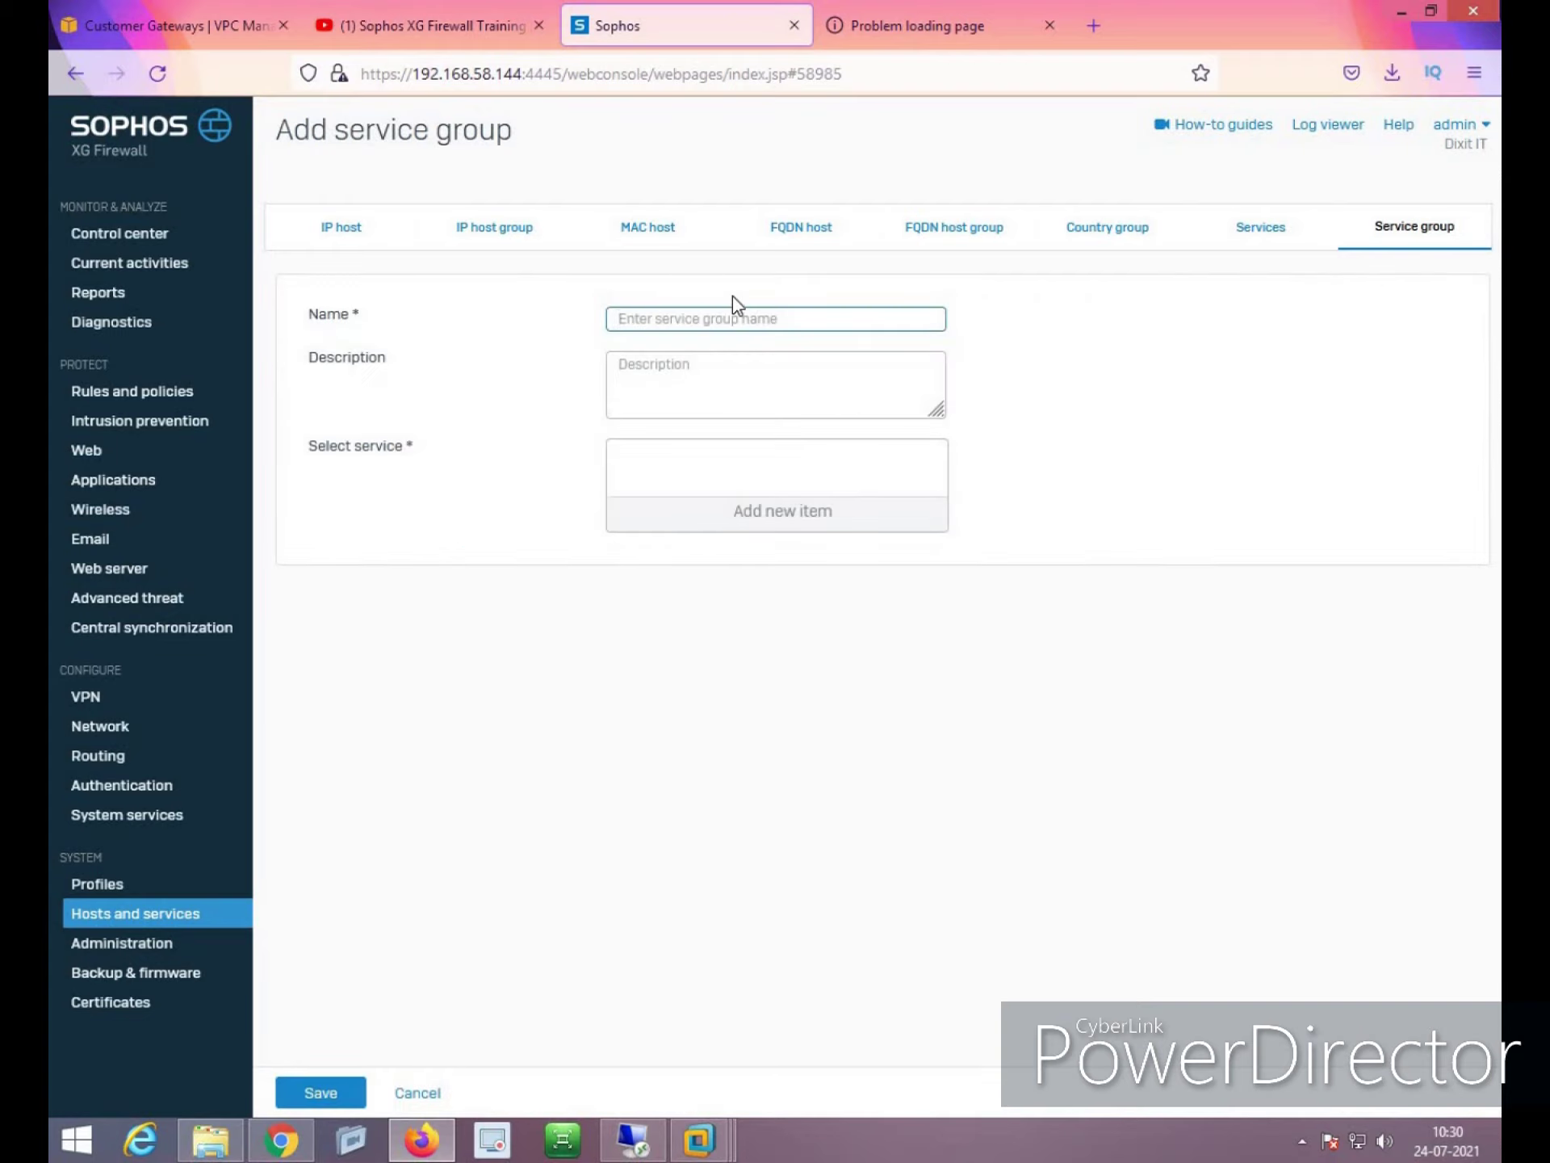
text(multiple port)
click(787, 521)
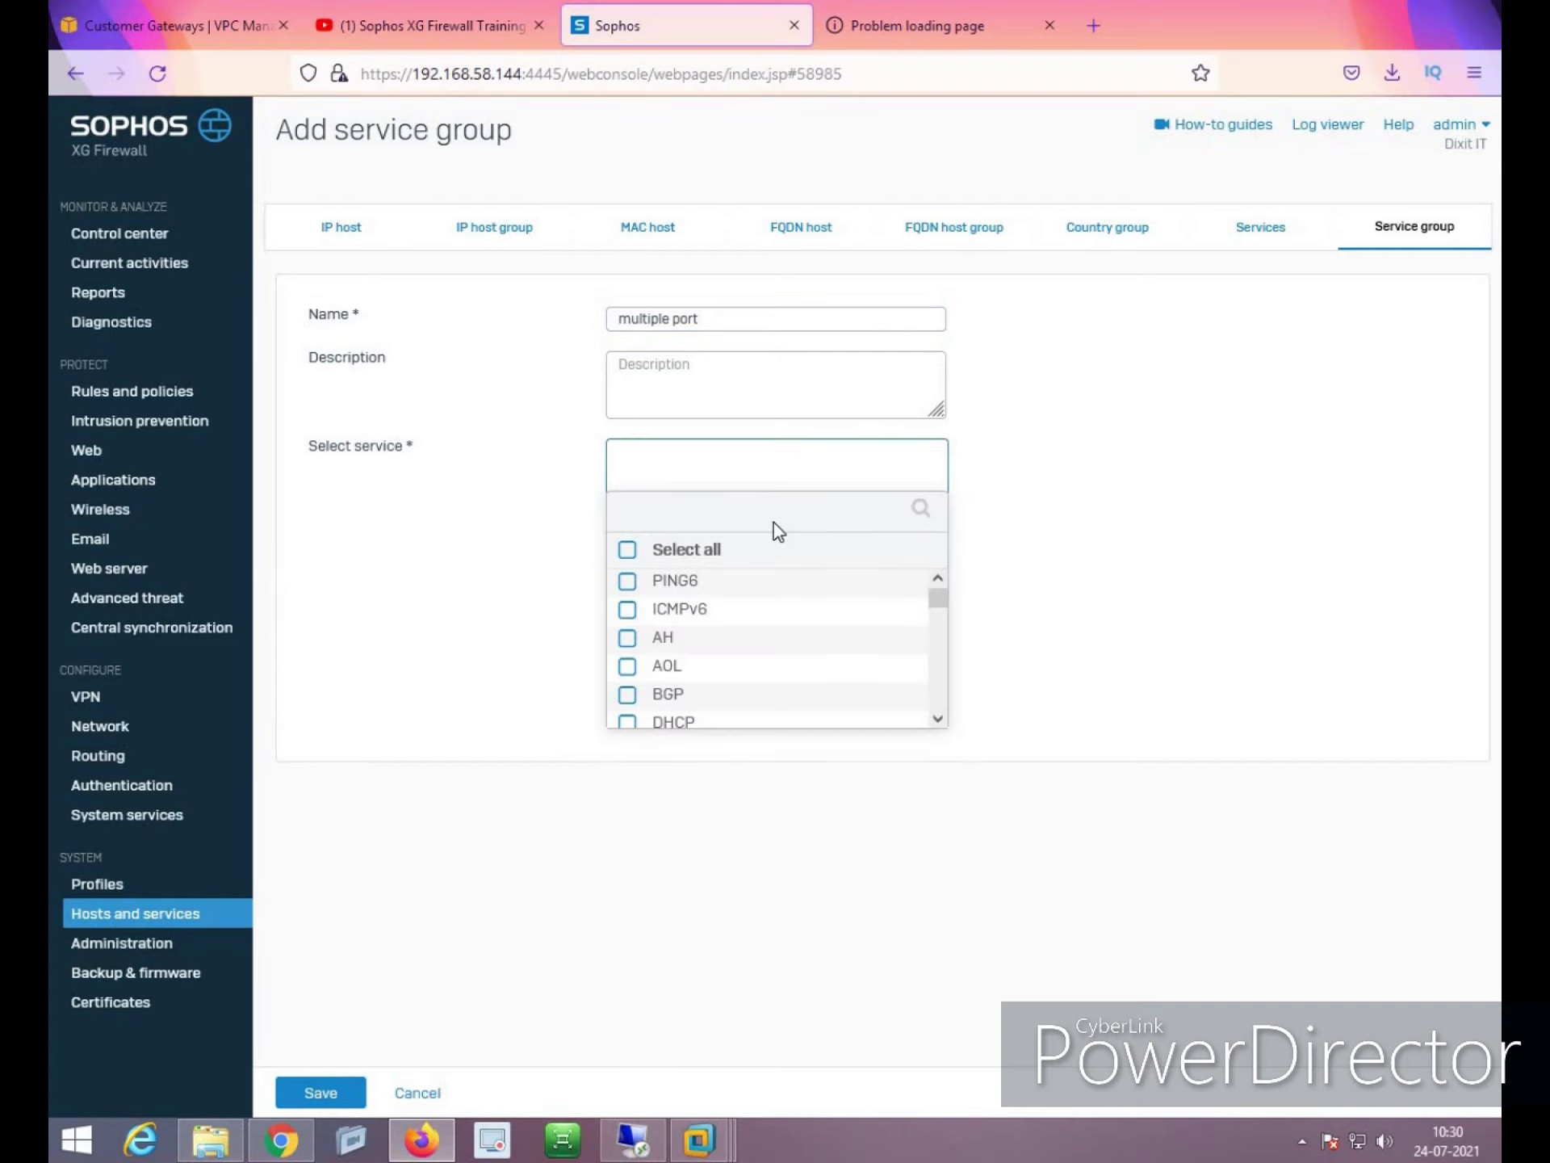
click(665, 513)
text(http)
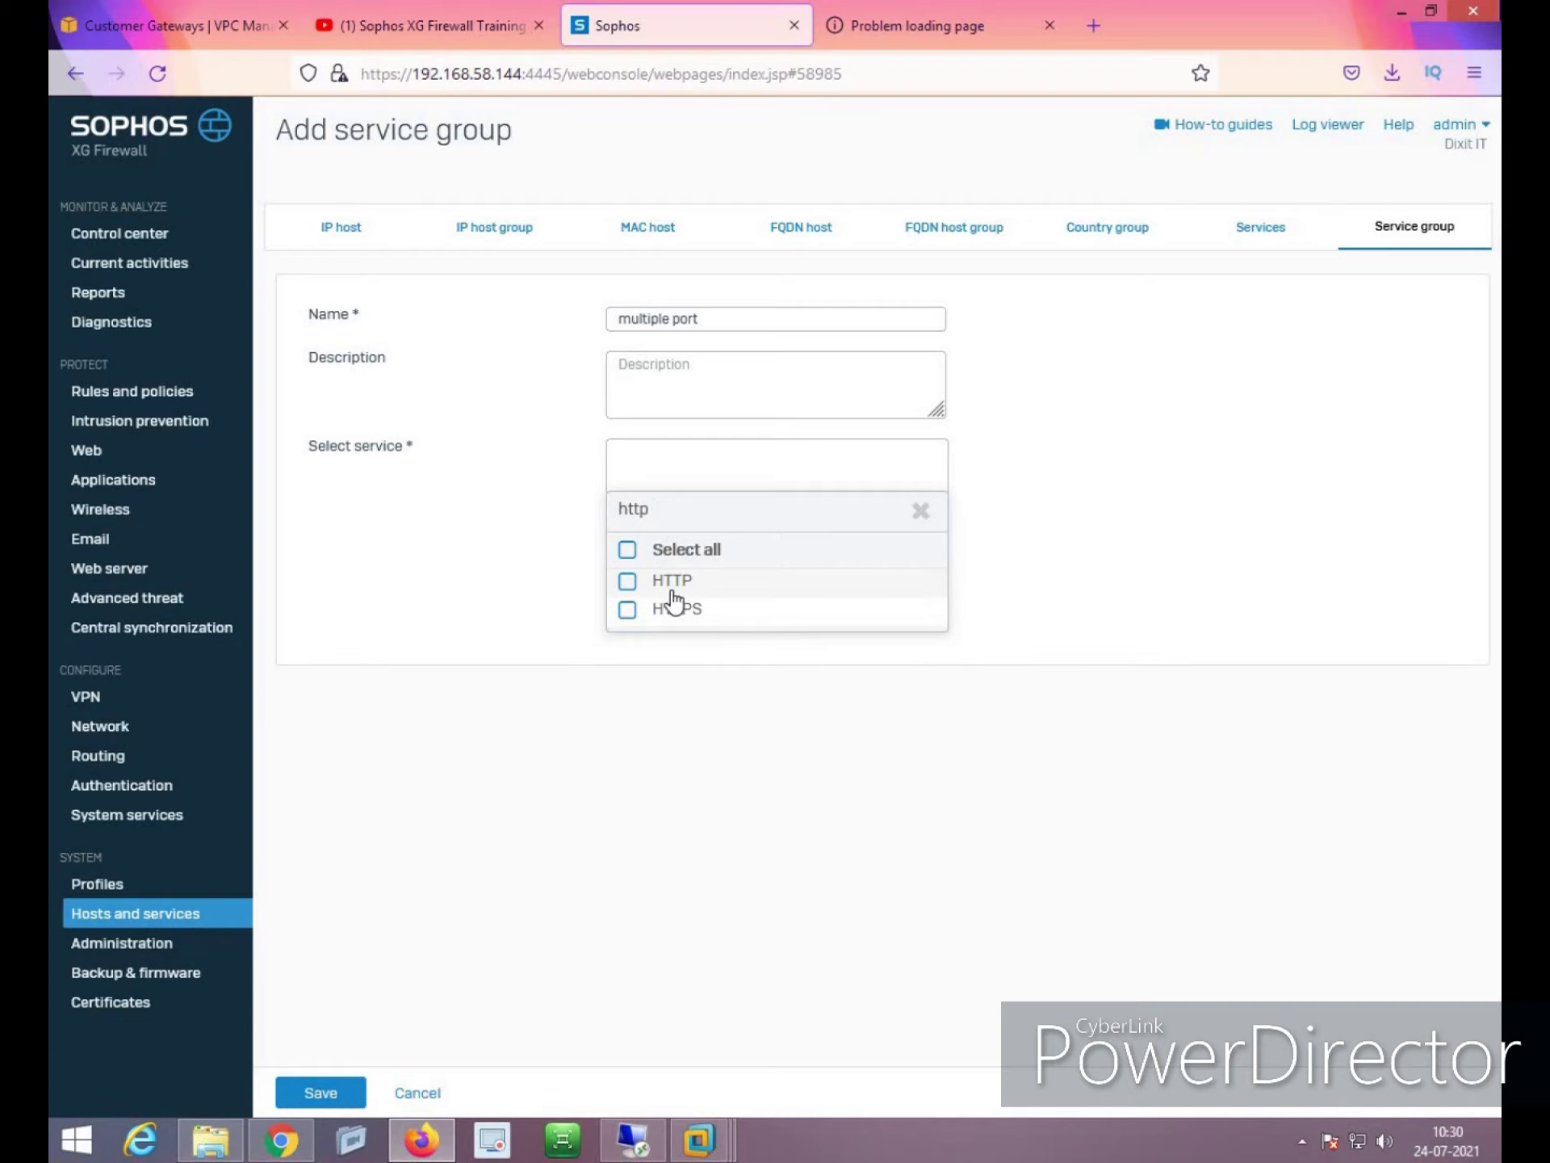
click(675, 598)
click(675, 615)
click(743, 658)
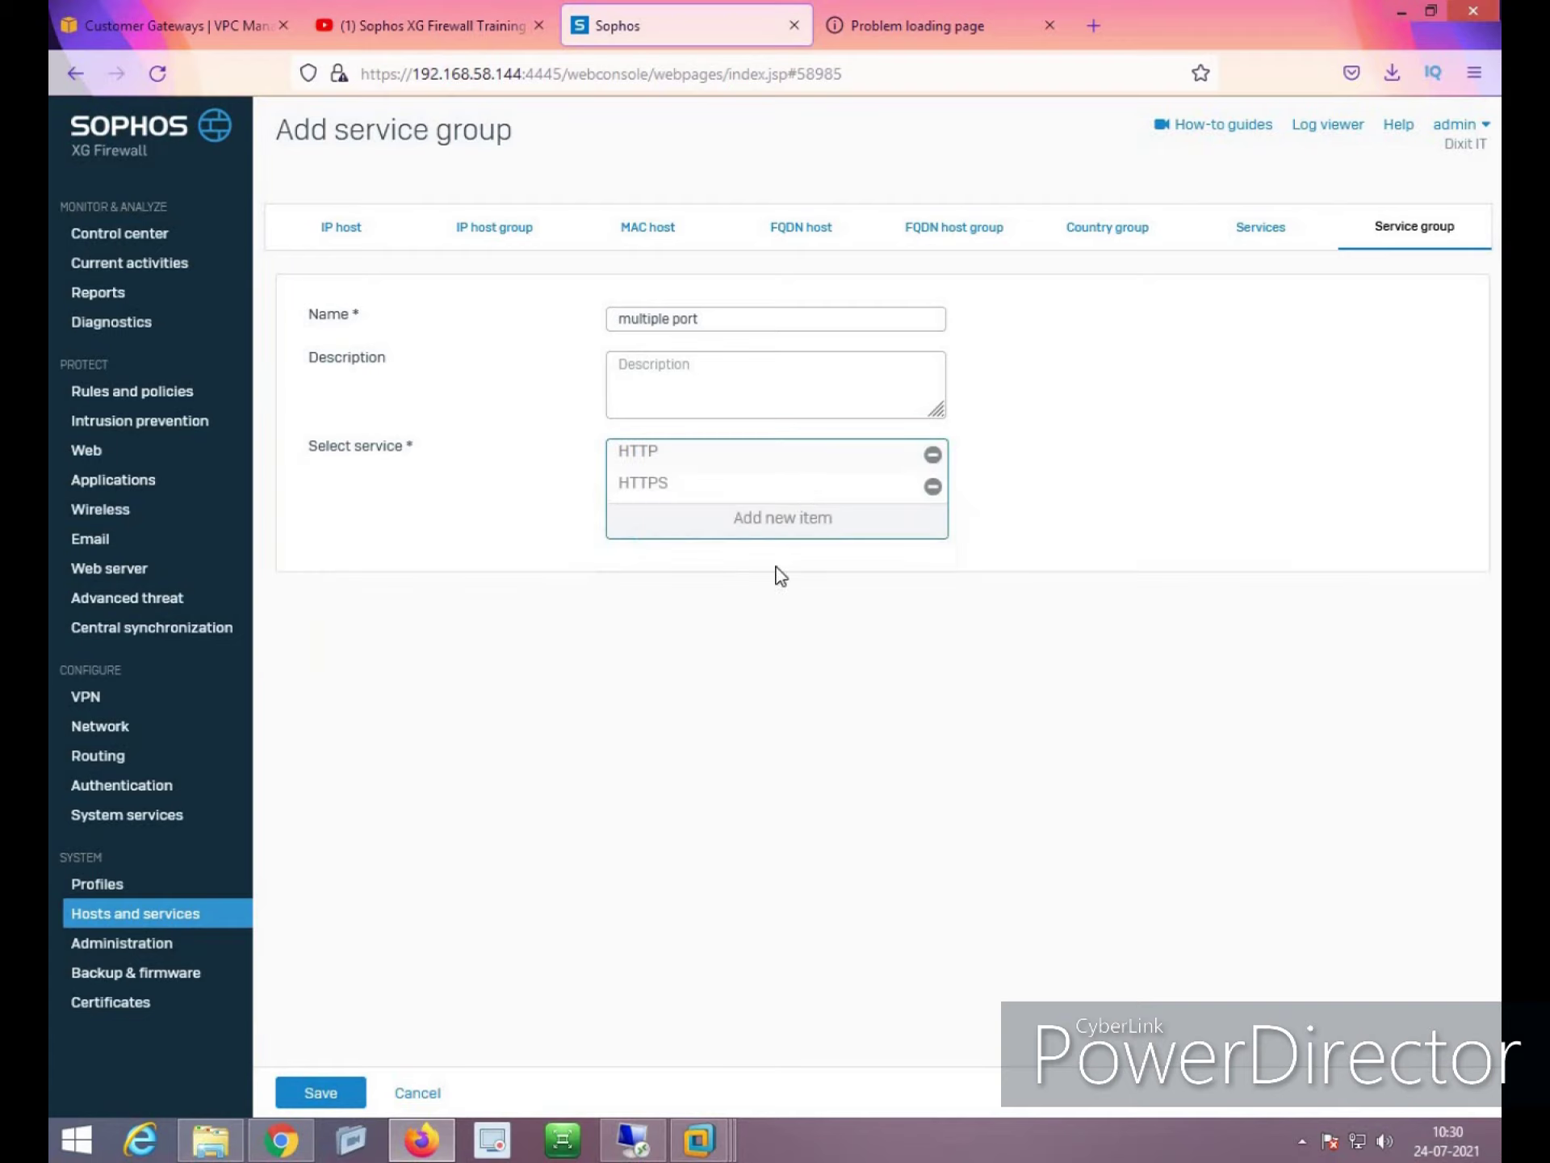
Add the ICMP service to the multiple port service group and save the group
click(787, 515)
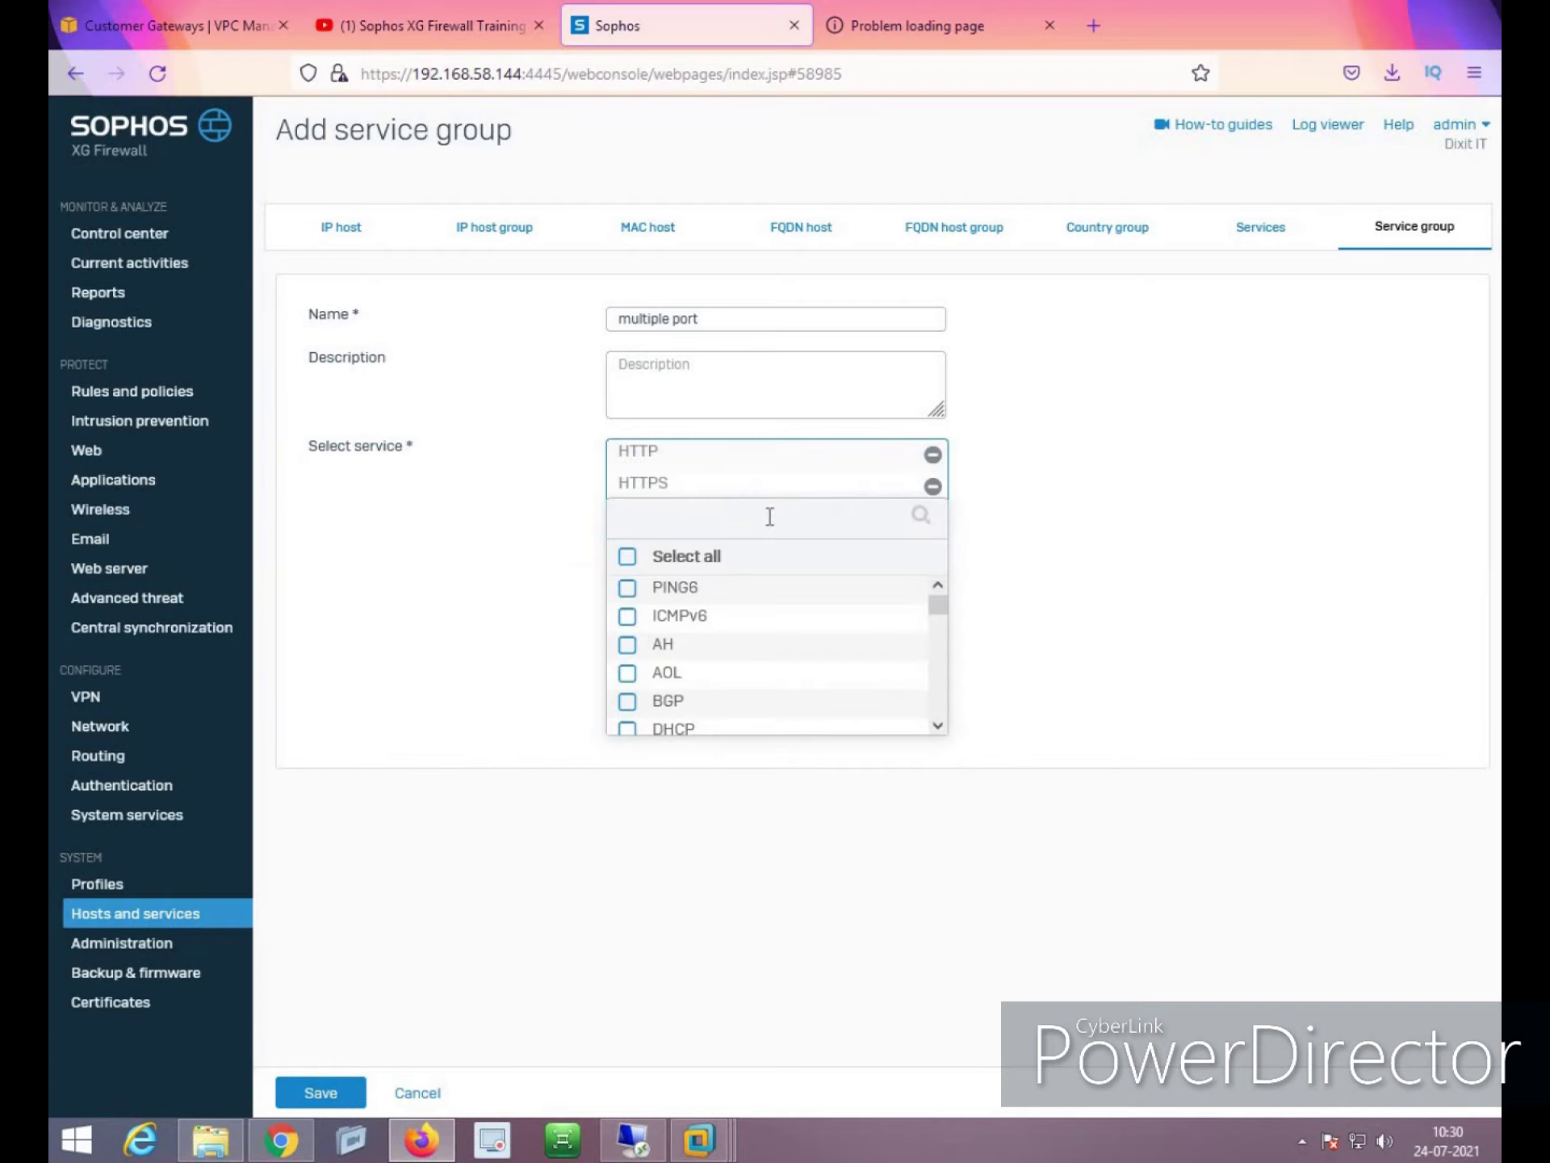
text(icmp)
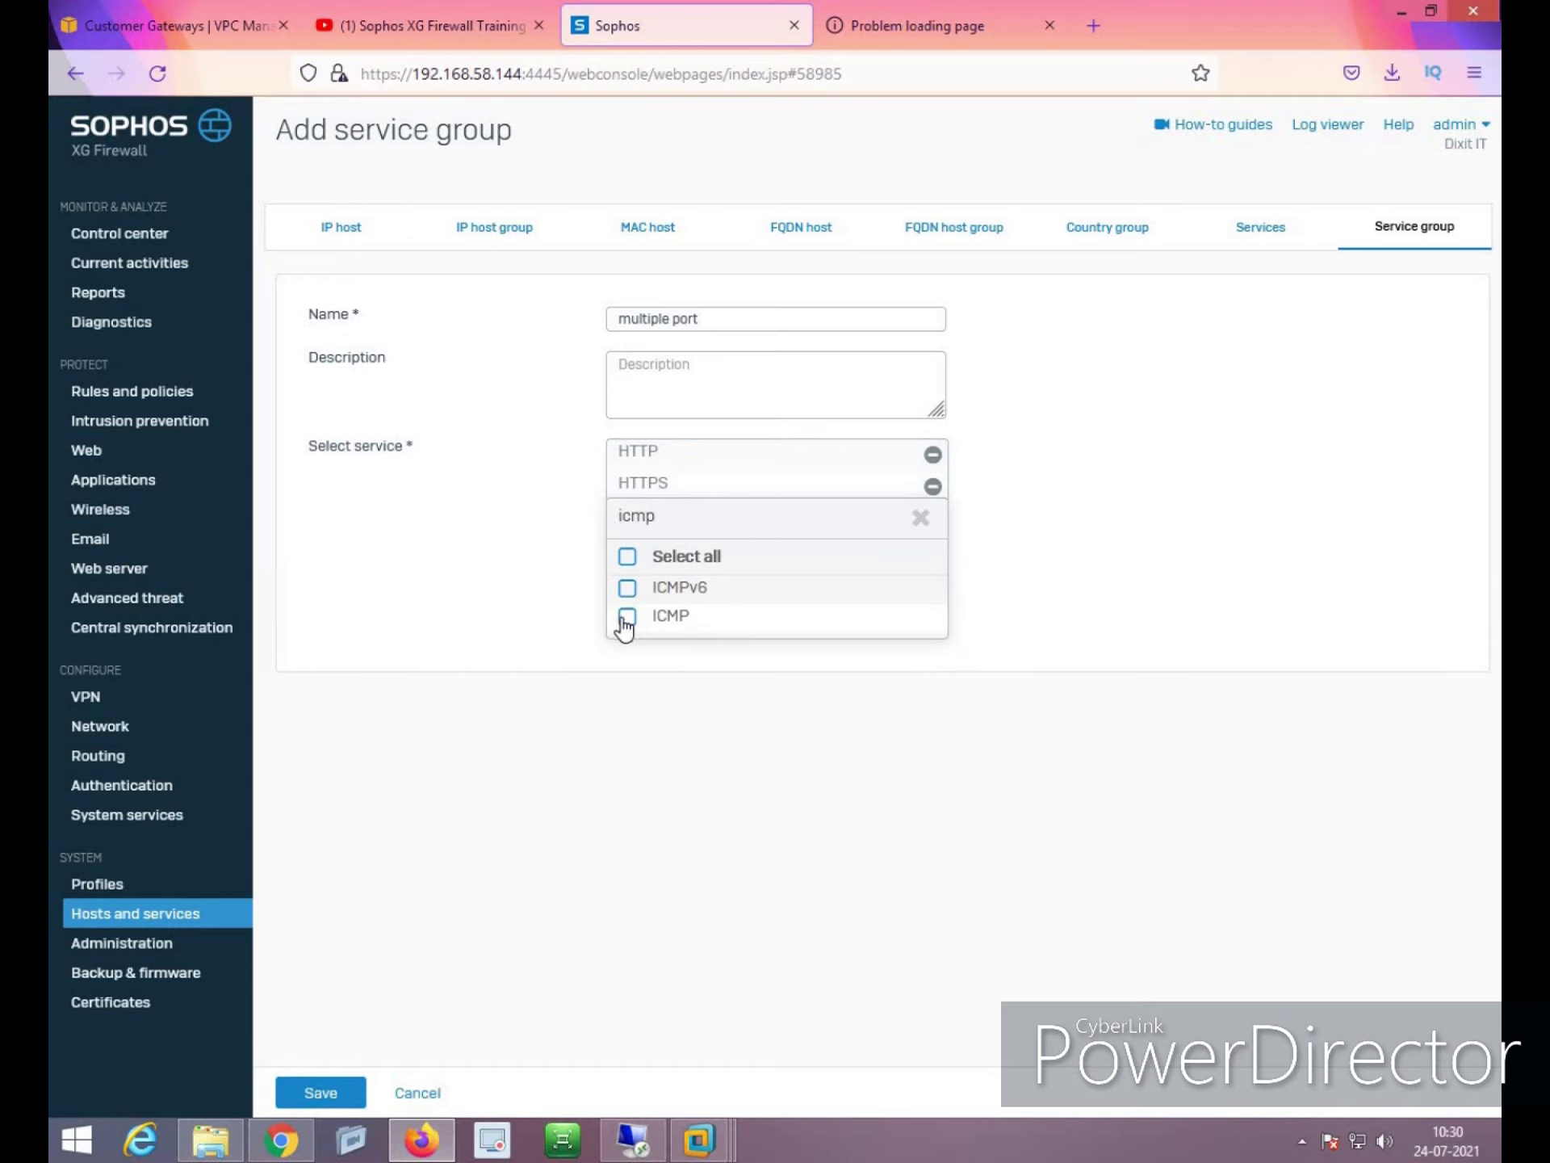
click(628, 616)
click(768, 651)
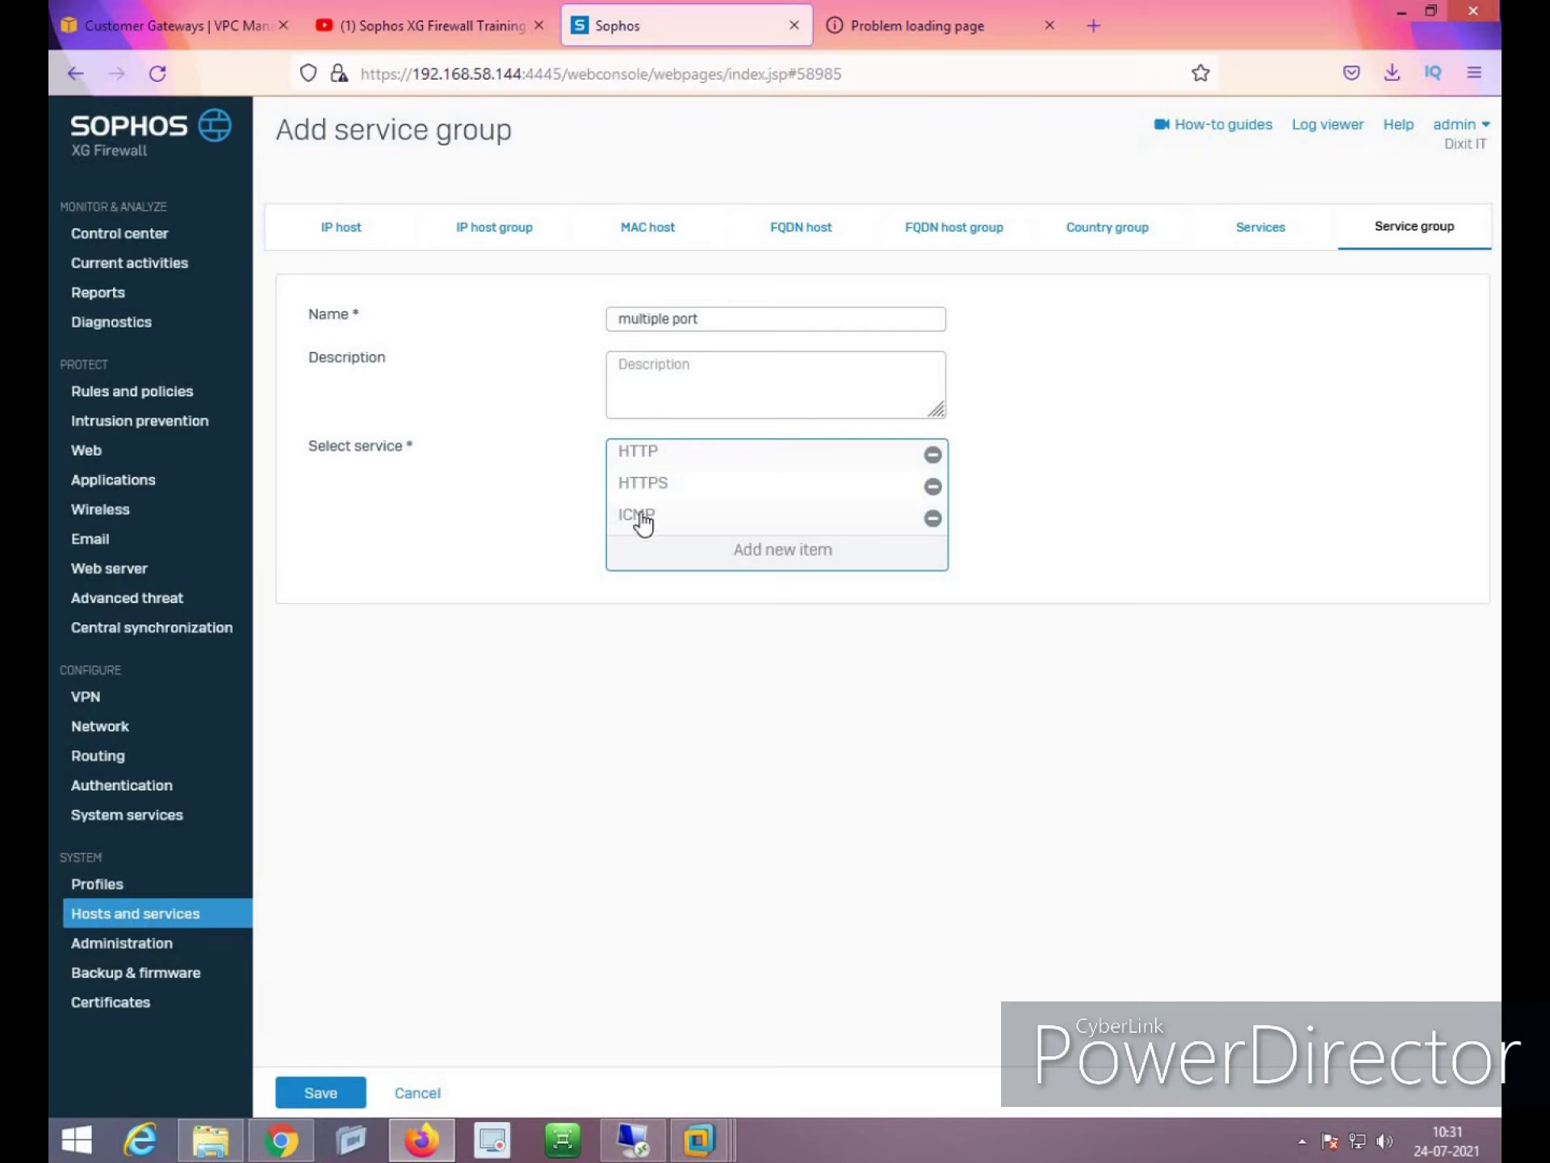
click(320, 1092)
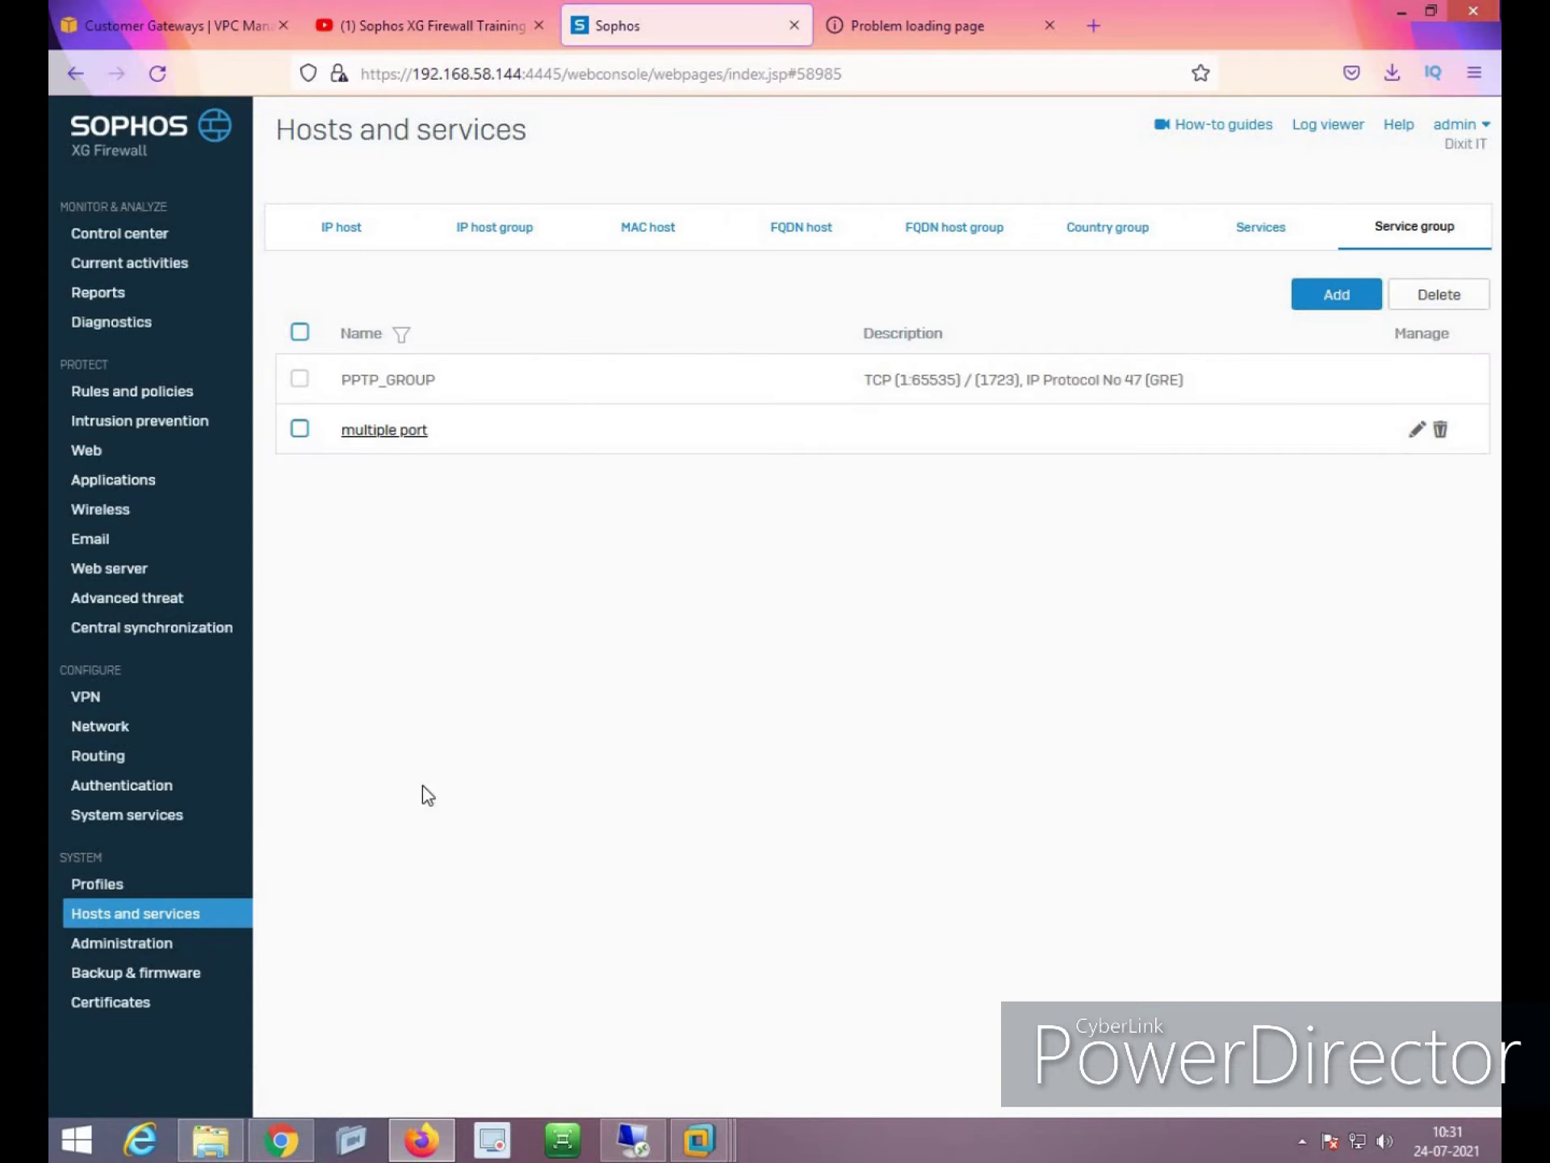
Run a continuous ping to 8.8.8.8 from the command prompt of the Sophos-Client Machine in VMware Workstation
click(96, 885)
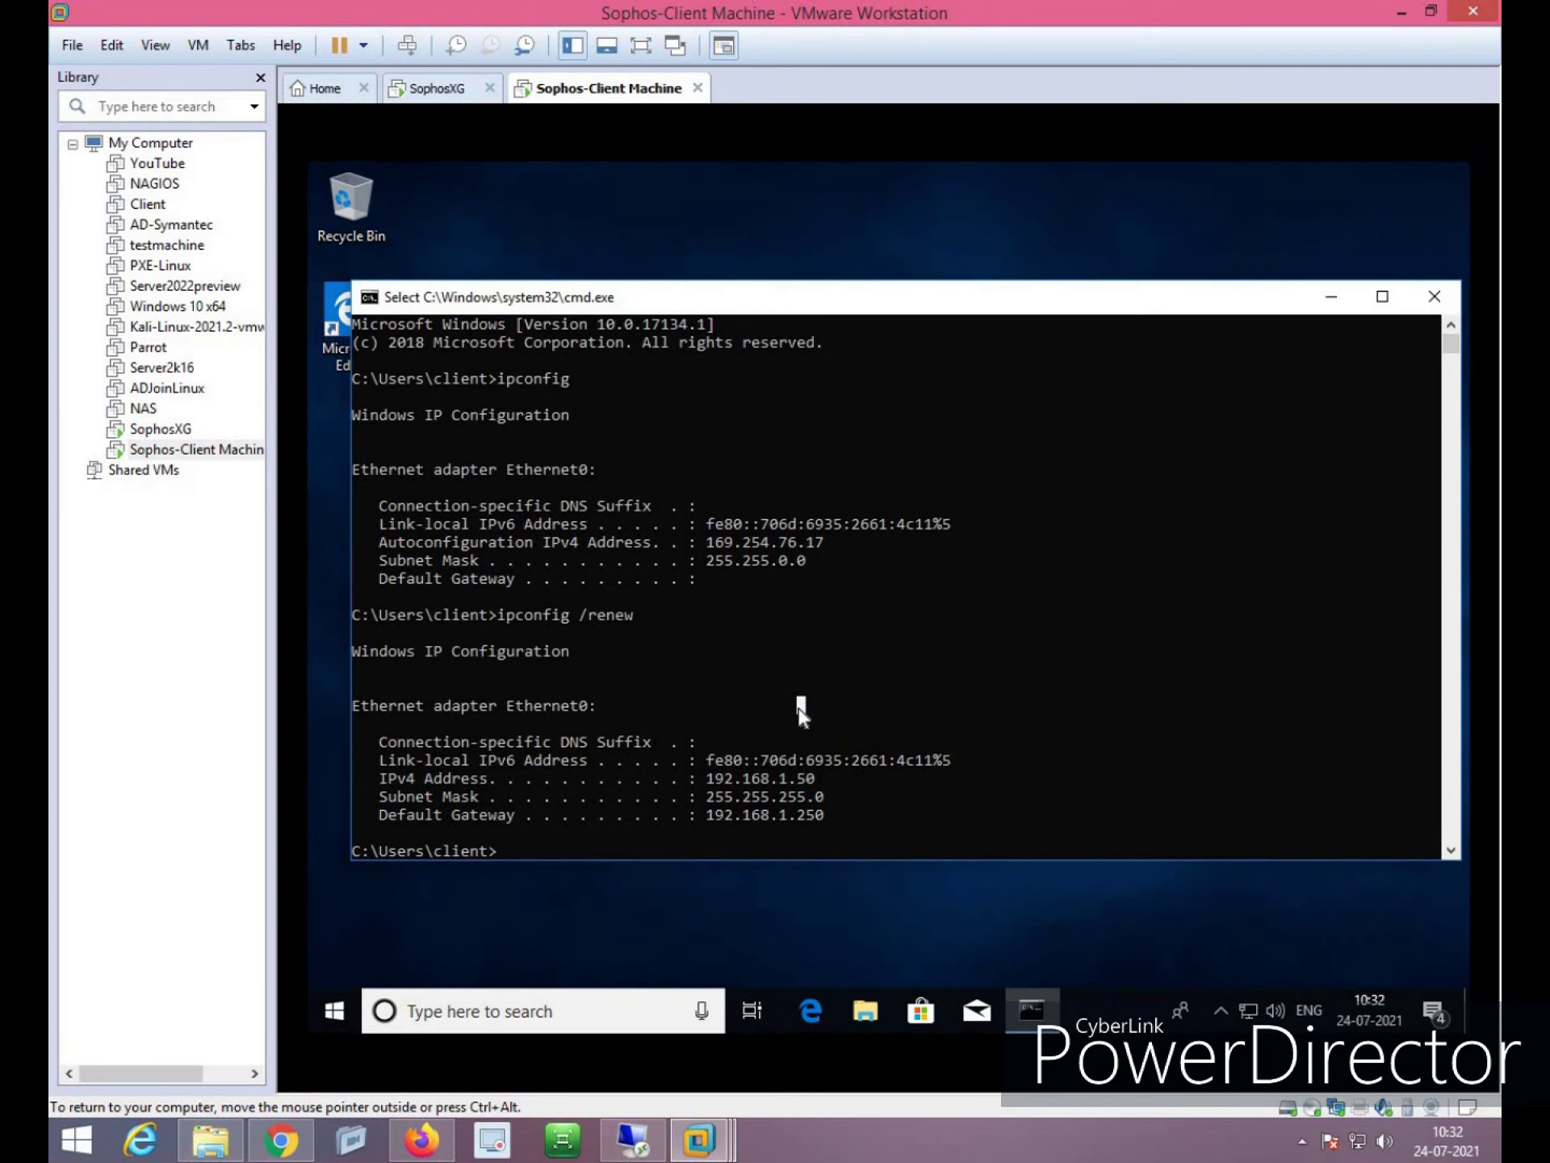
text(pi)
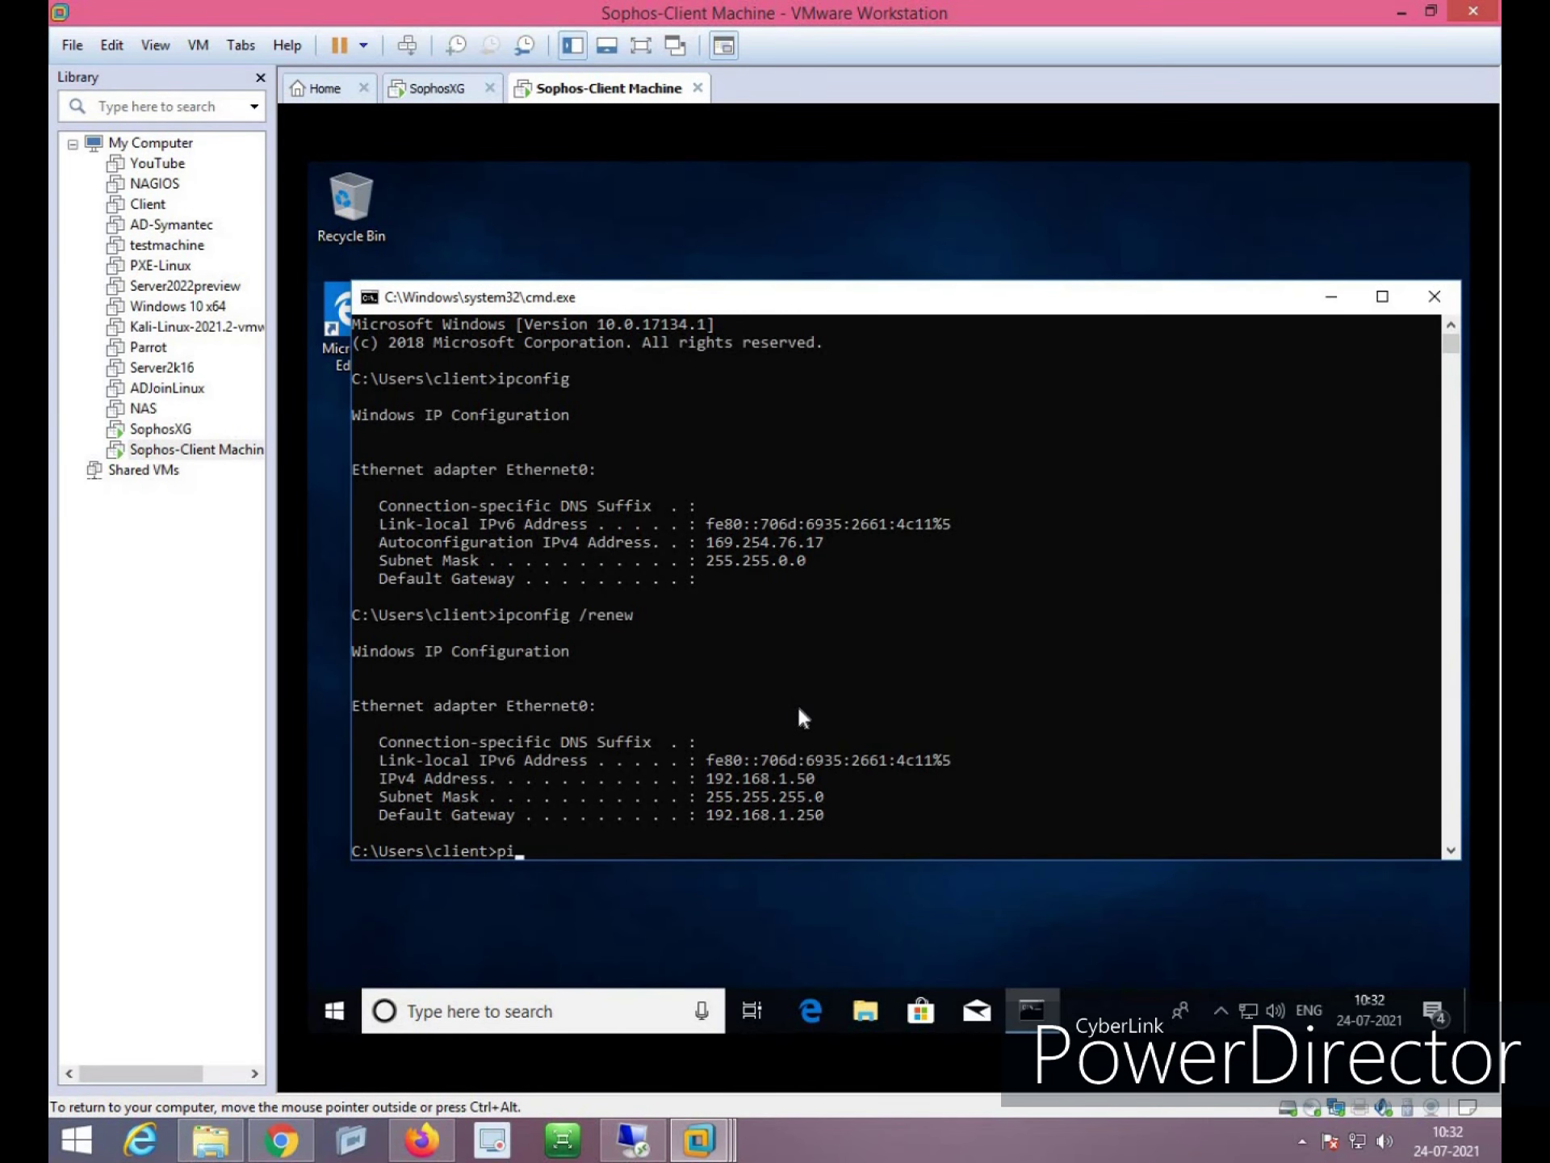
text(ng 8.8.8.8 -t)
key(Return)
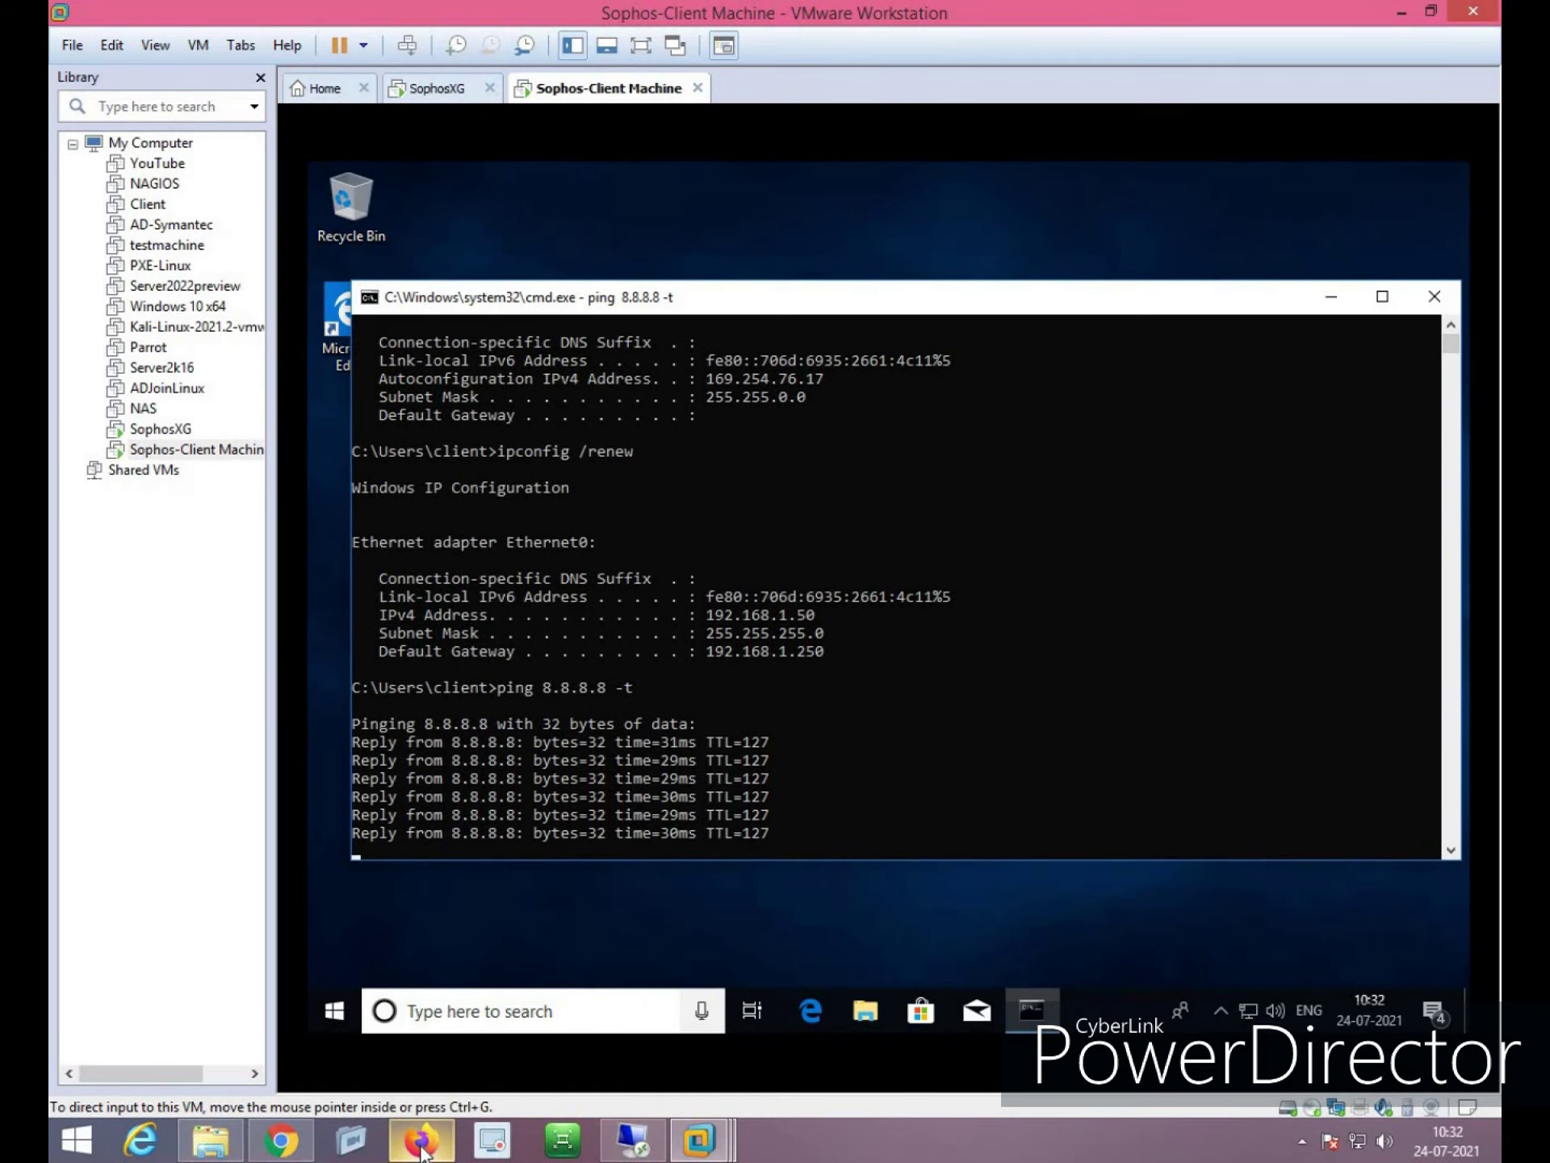
Switch back to the firewall console in Firefox and delete all IPv4 firewall rules and groups except the Drop all rule
click(467, 1086)
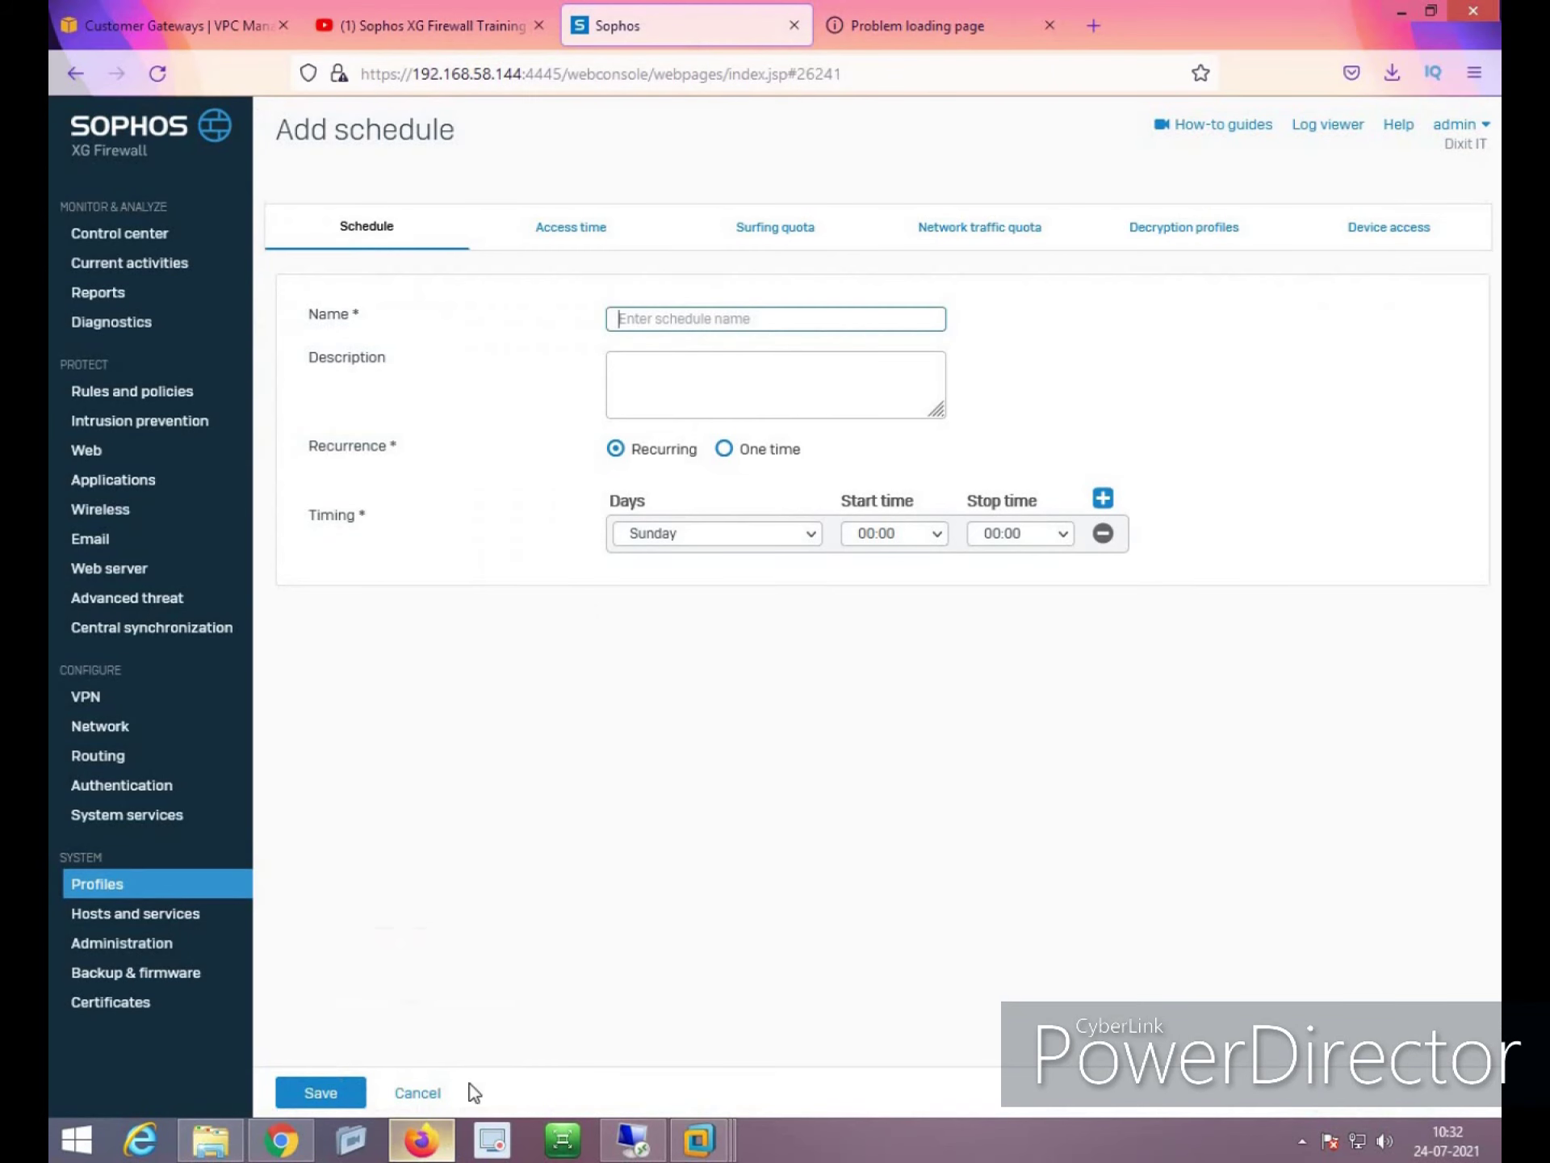
click(164, 390)
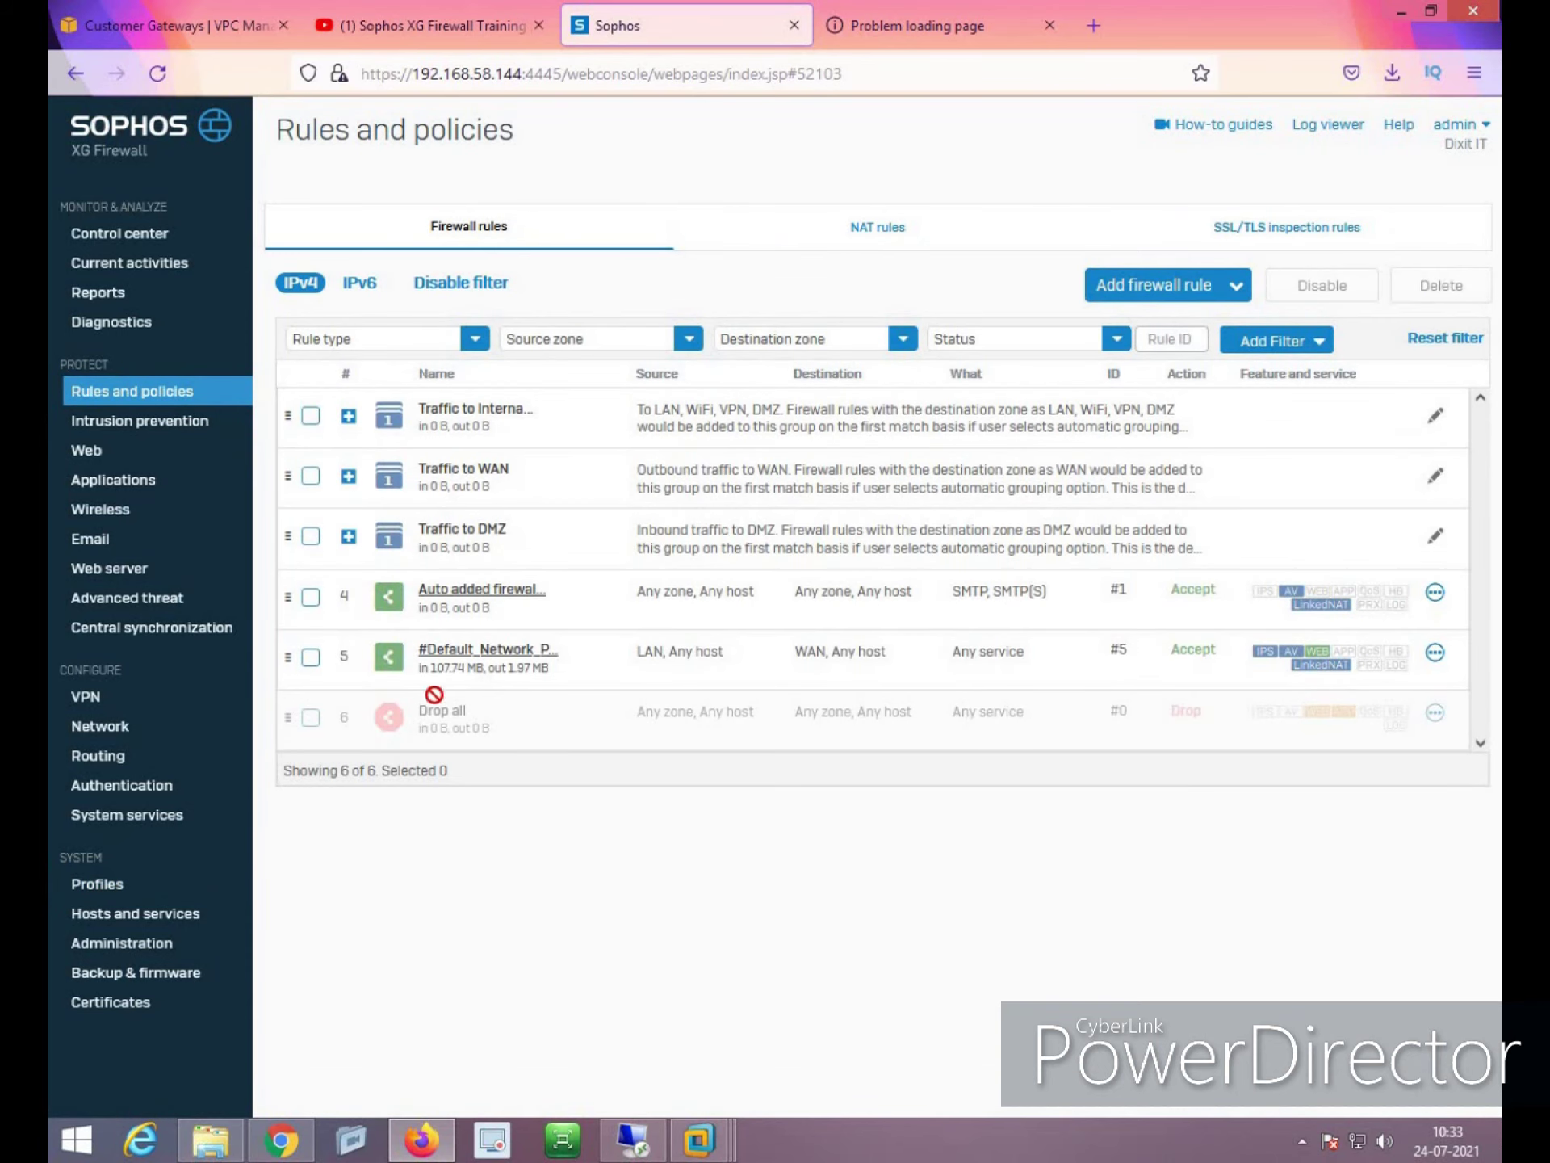
click(311, 416)
click(312, 477)
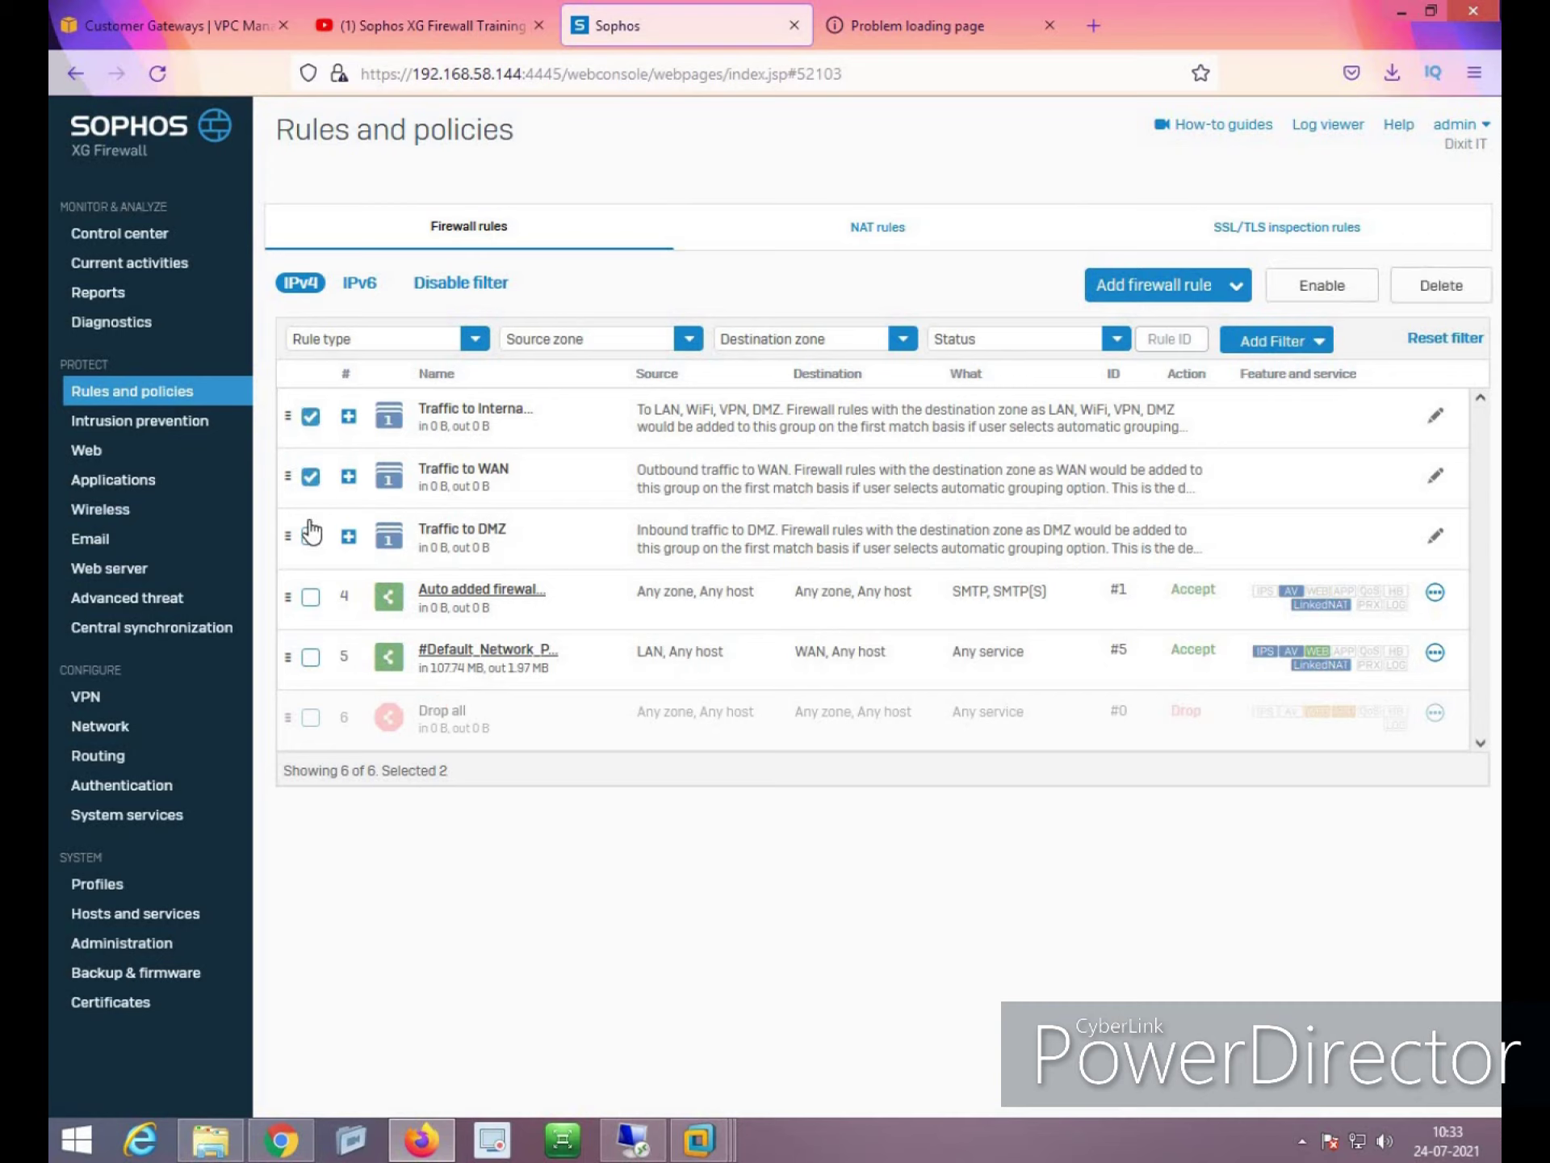
click(310, 537)
click(311, 597)
click(311, 656)
click(1451, 285)
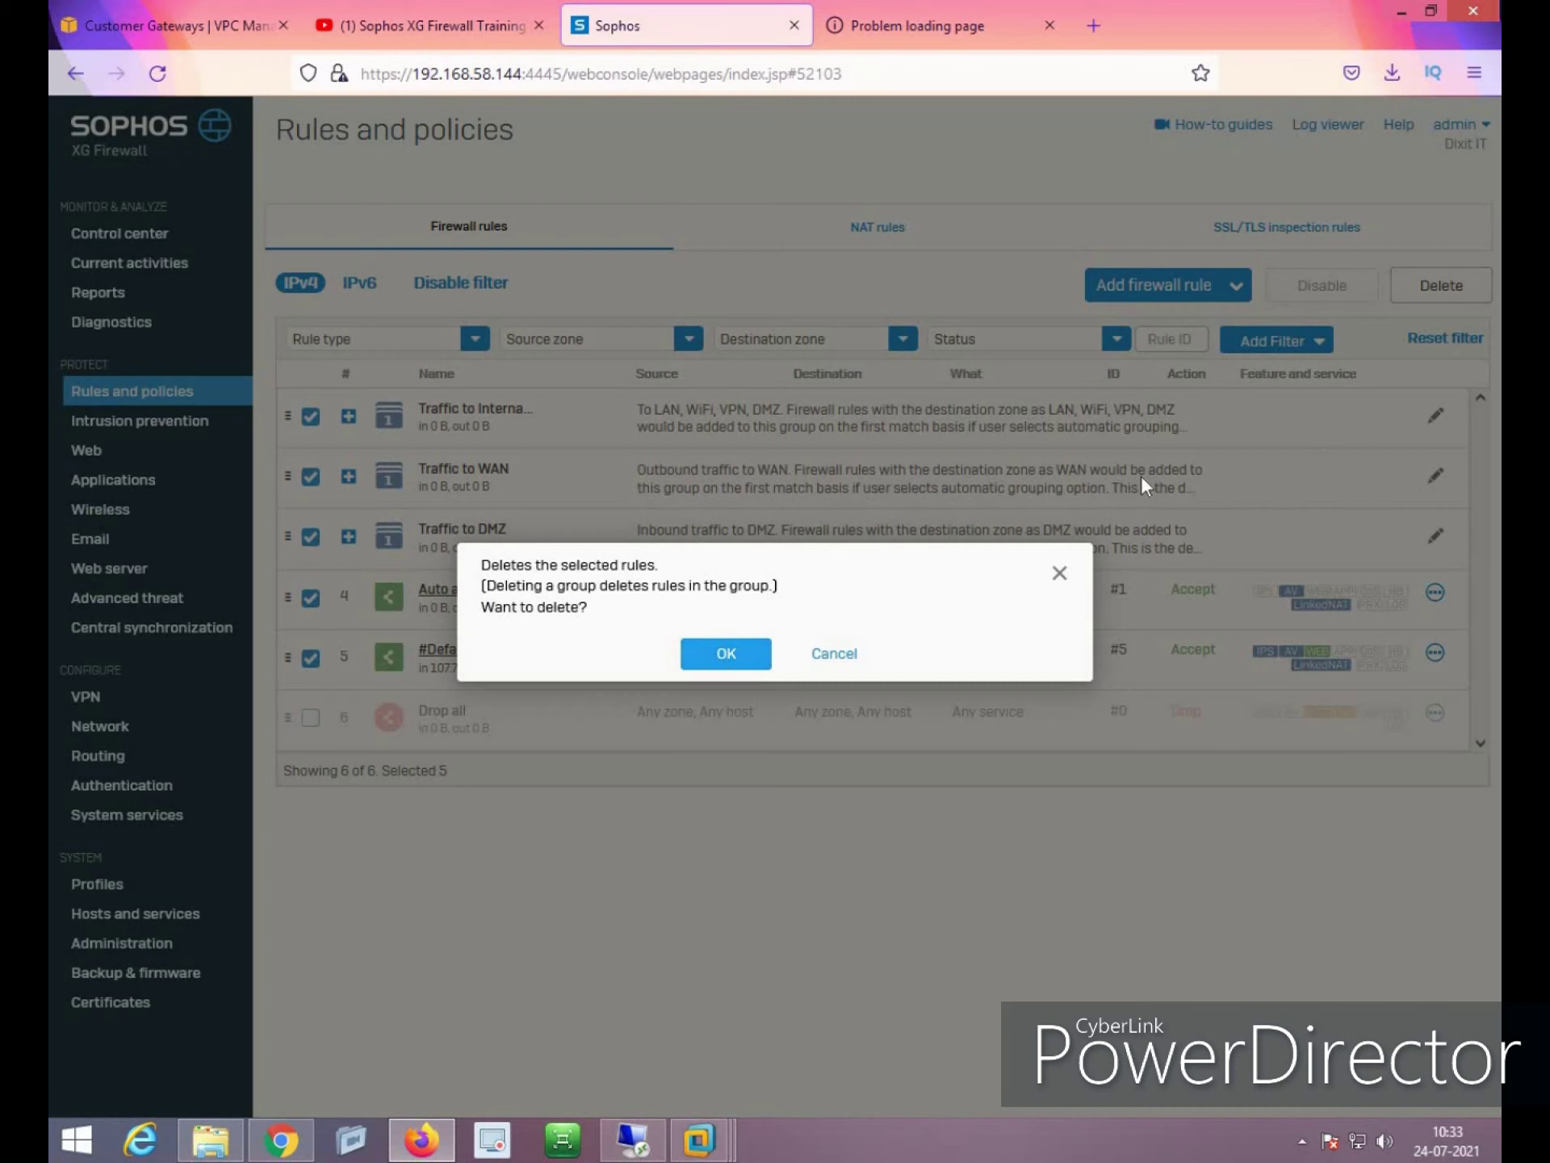
click(739, 660)
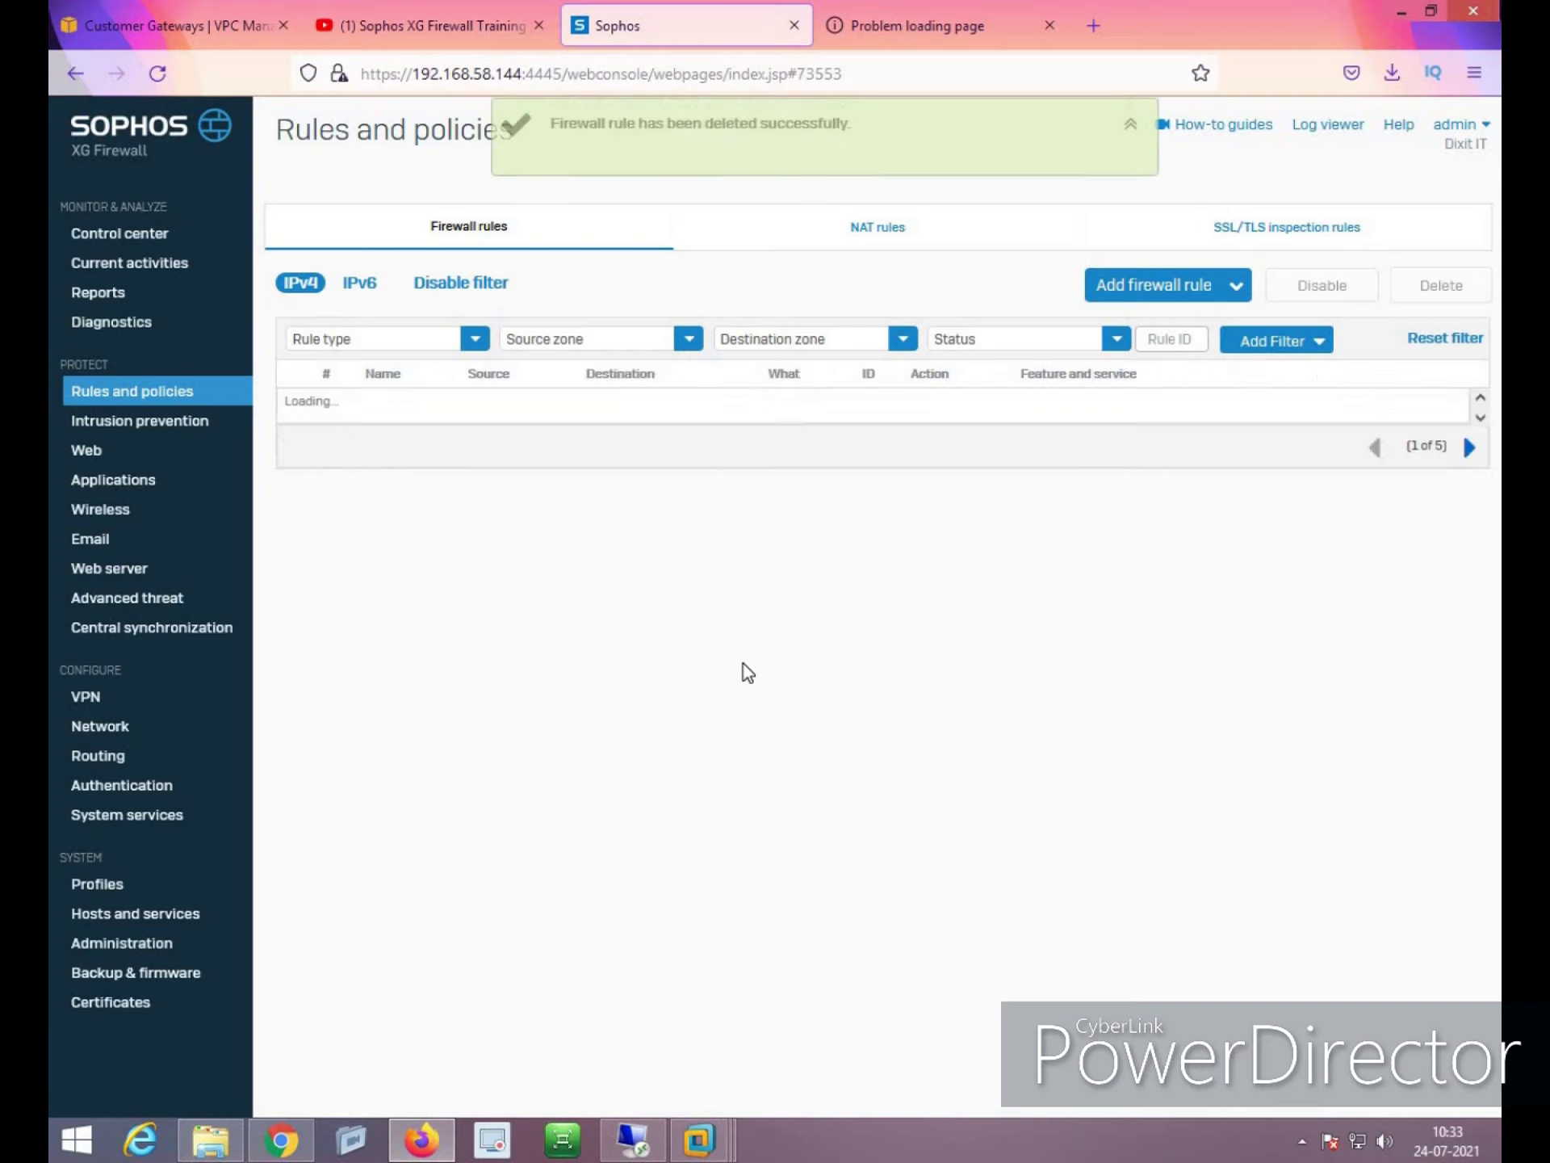
Delete the Default SNAT IPv4 rule from the NAT rules
click(867, 231)
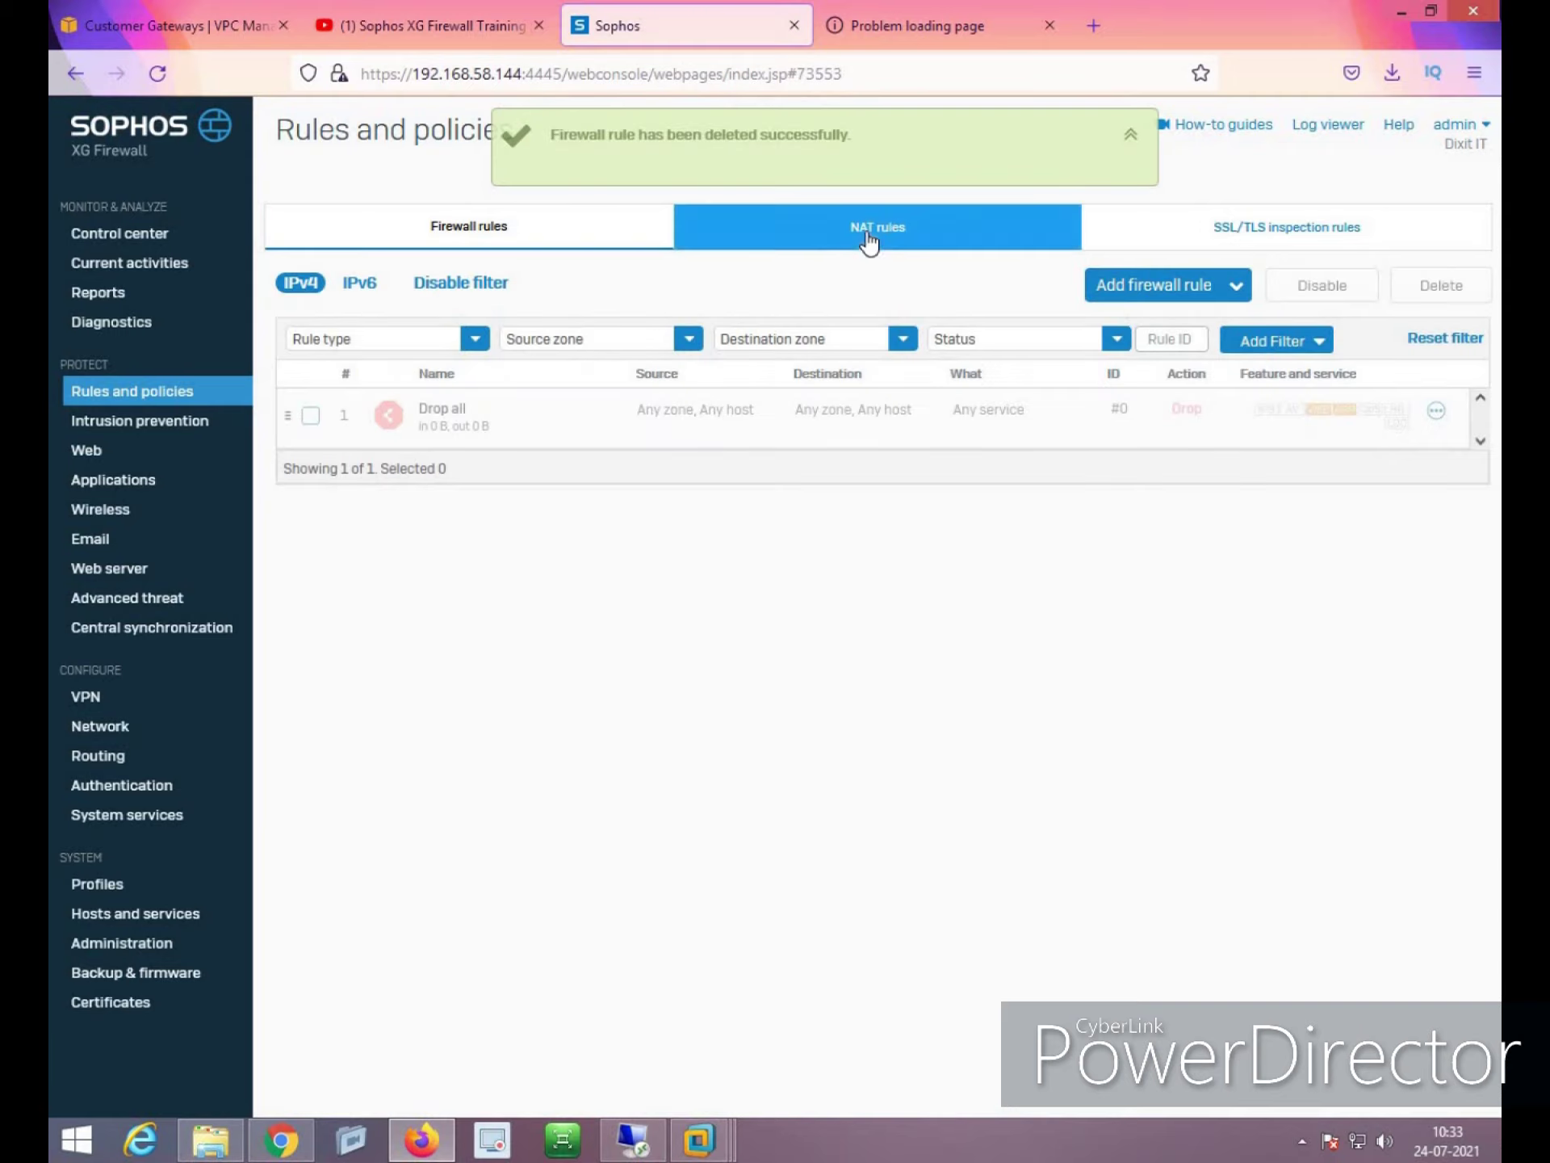
click(320, 440)
click(1431, 299)
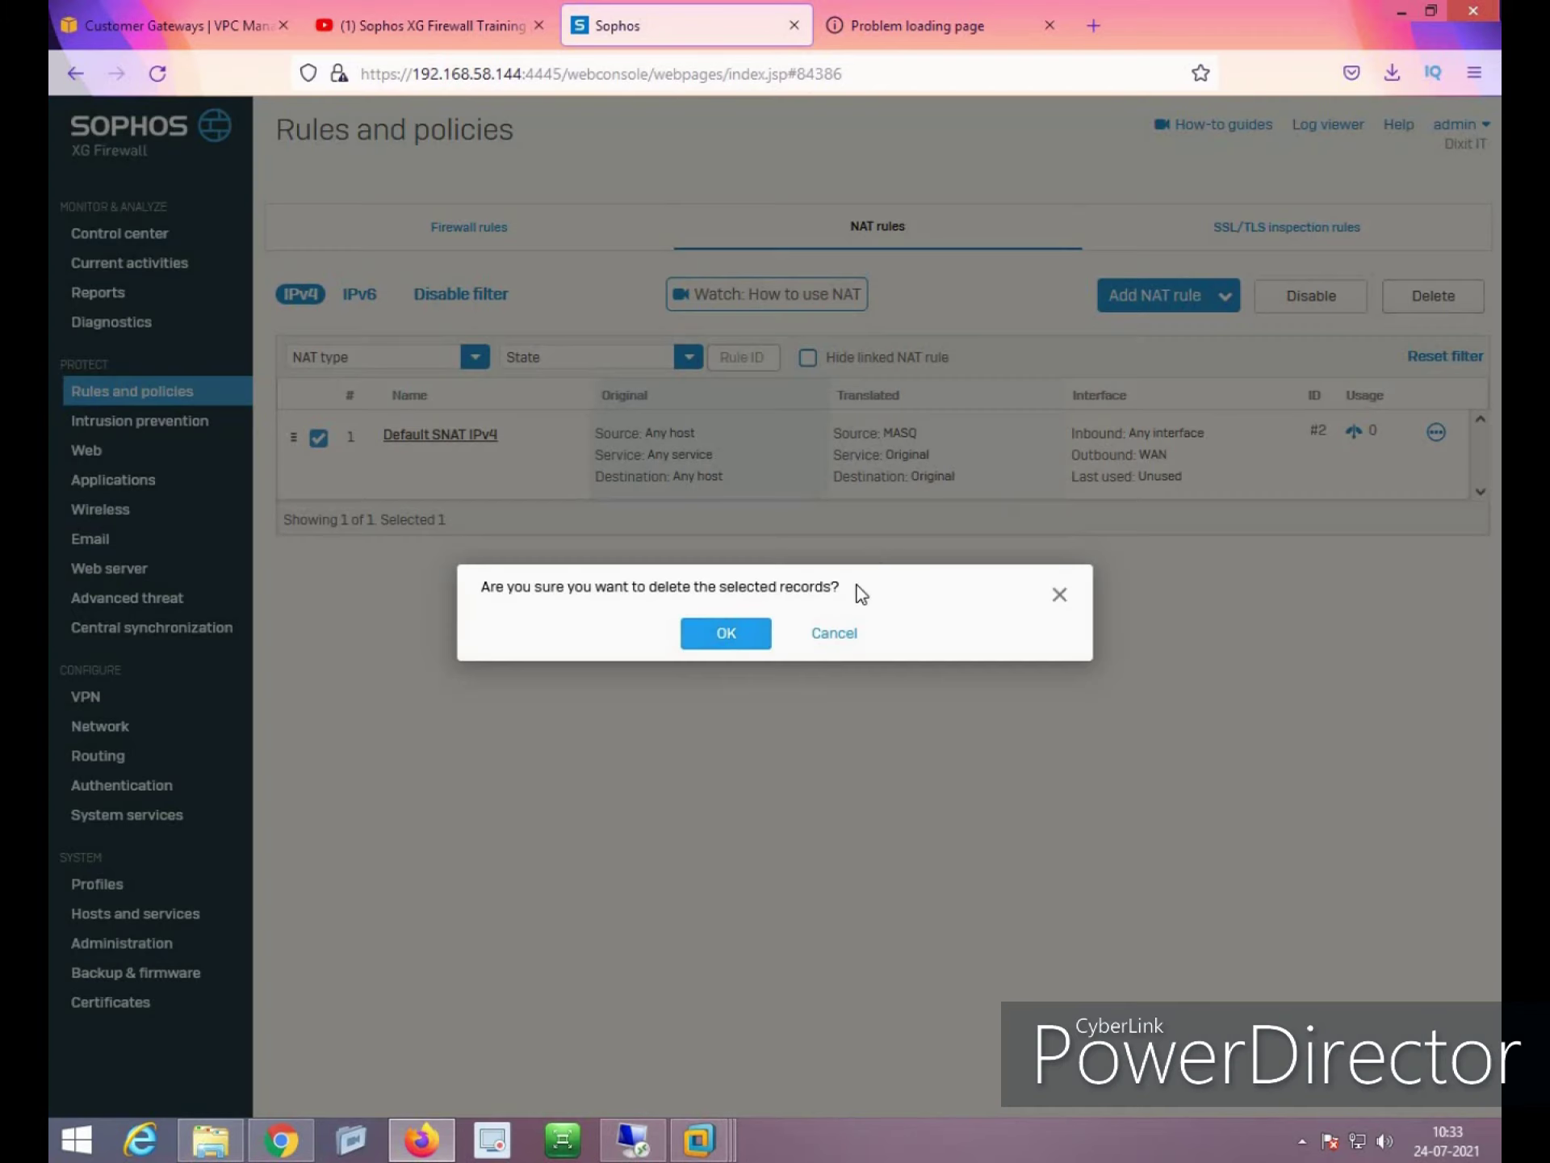
click(743, 642)
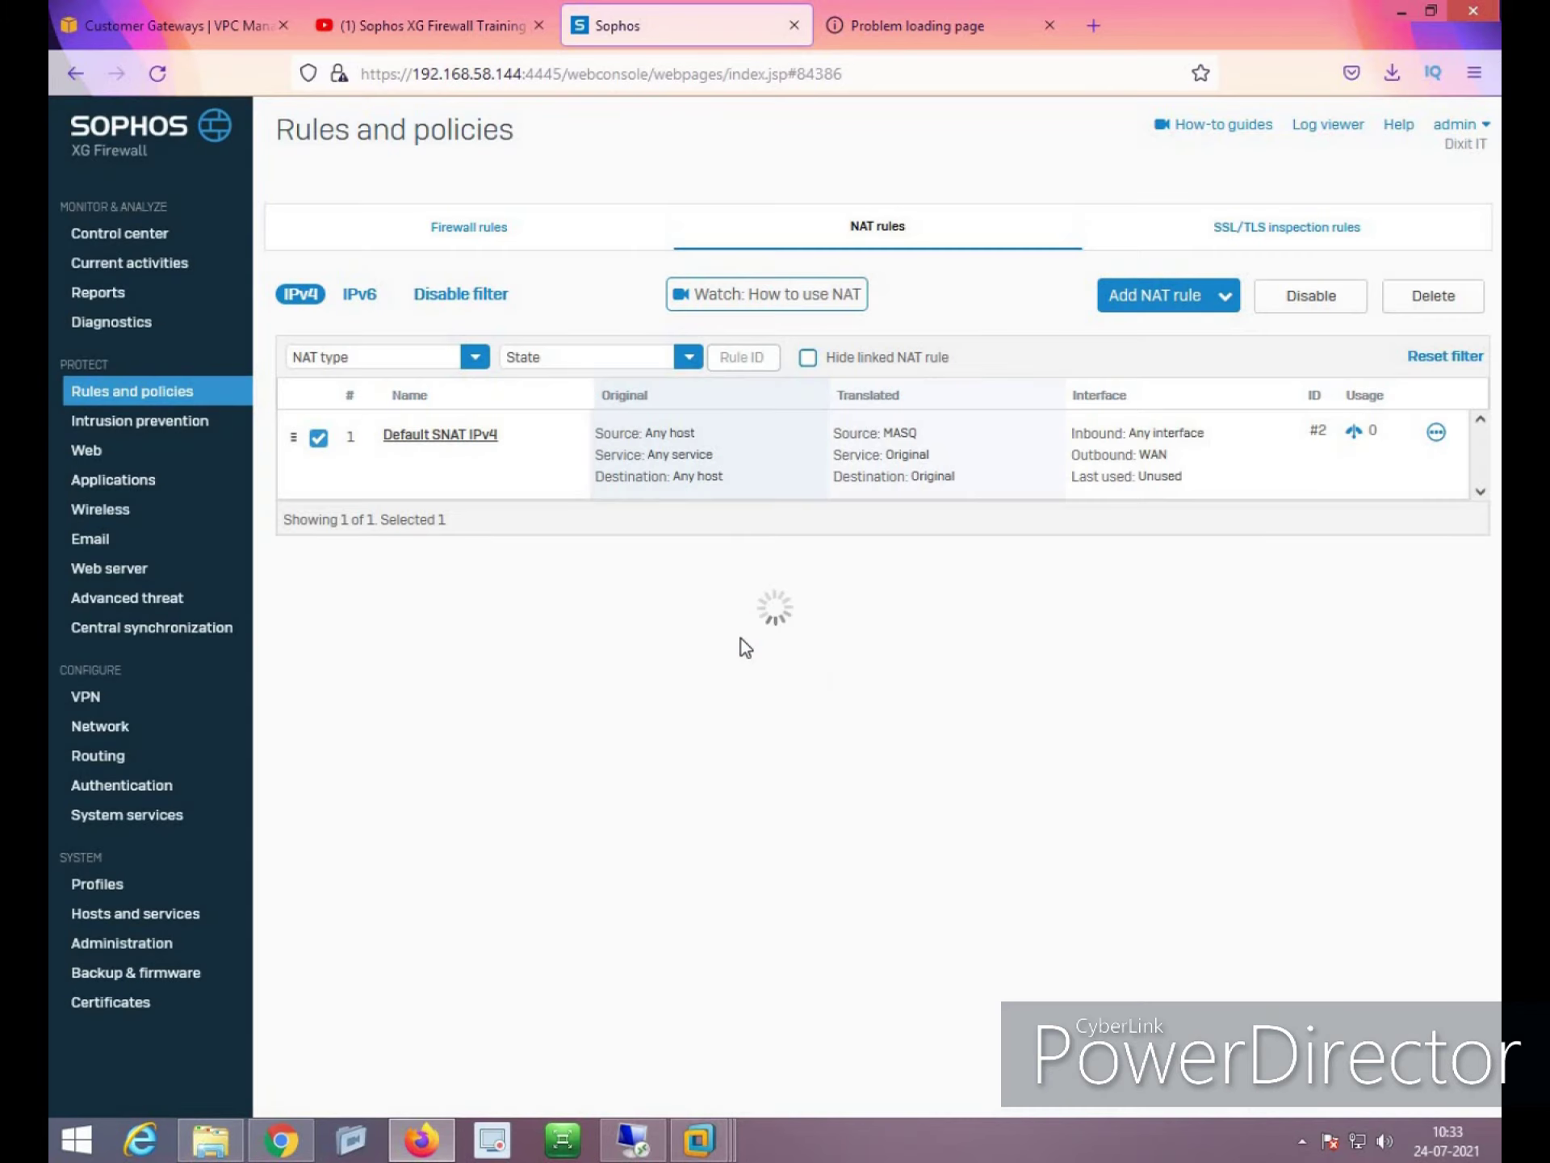
Review the SSL/TLS inspection rules and firewall rules, and check the running ping on the Sophos-Client Machine in VMware Workstation
click(1313, 242)
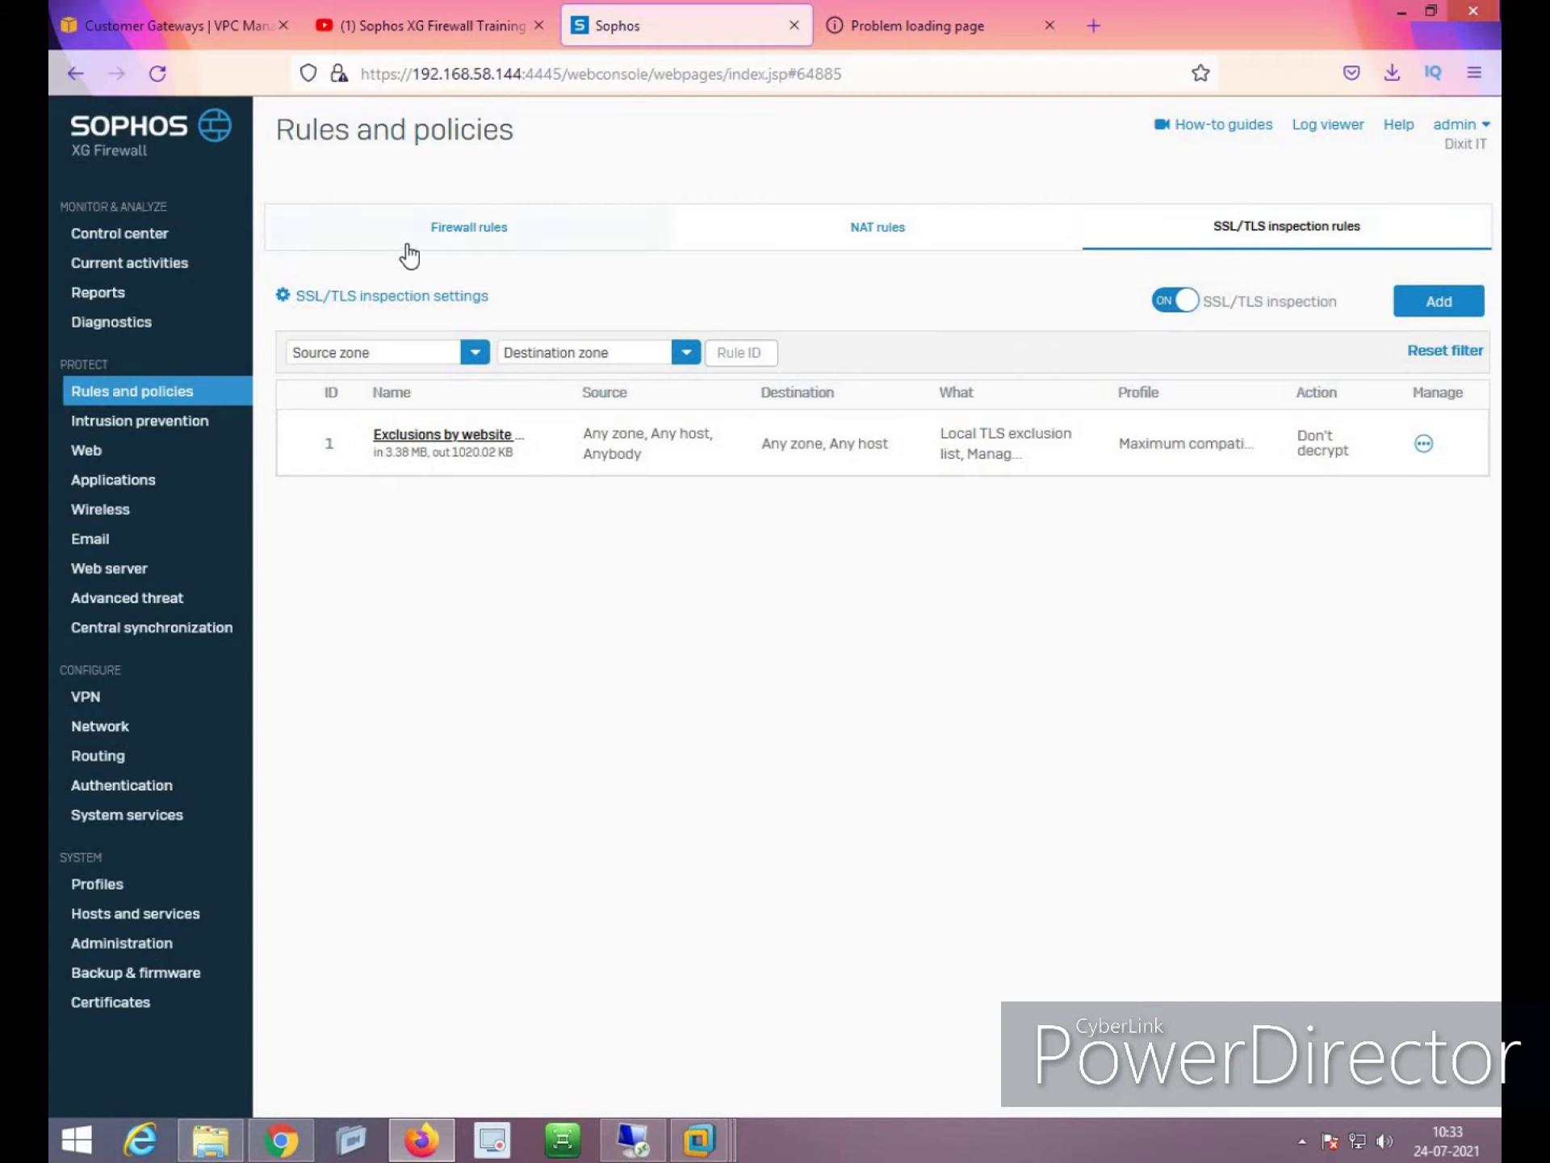
click(478, 220)
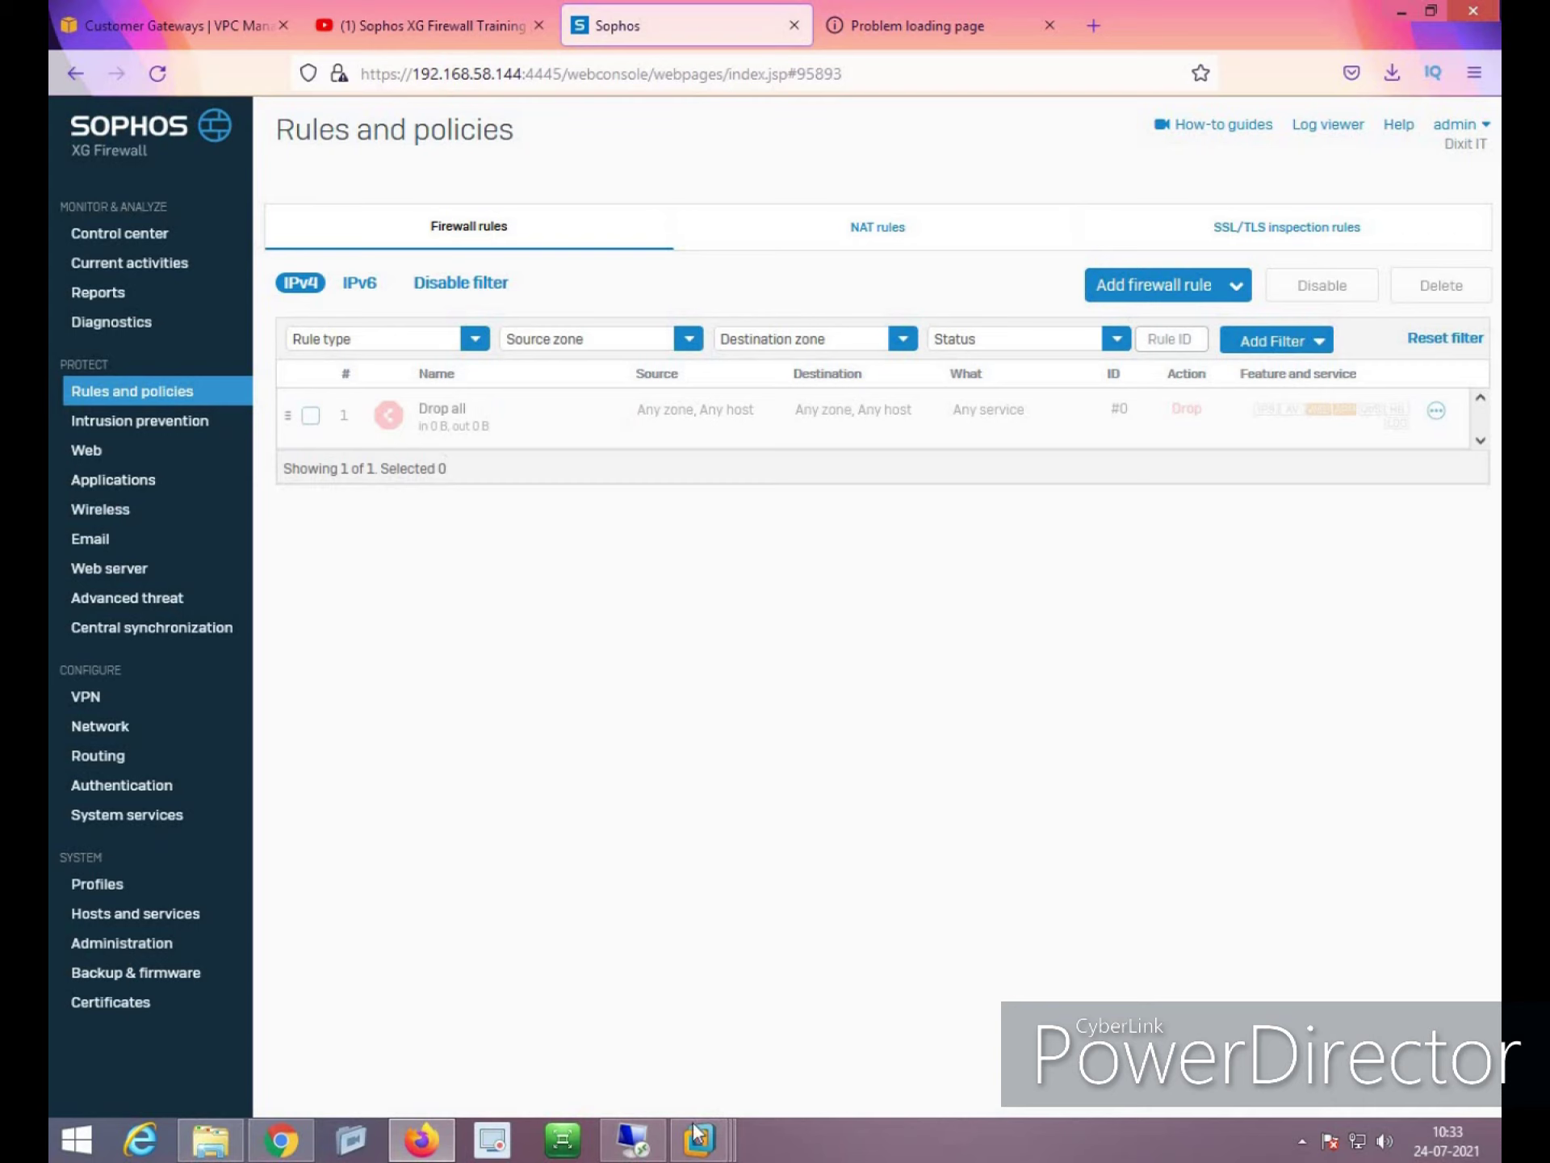
mouse_move(698, 1135)
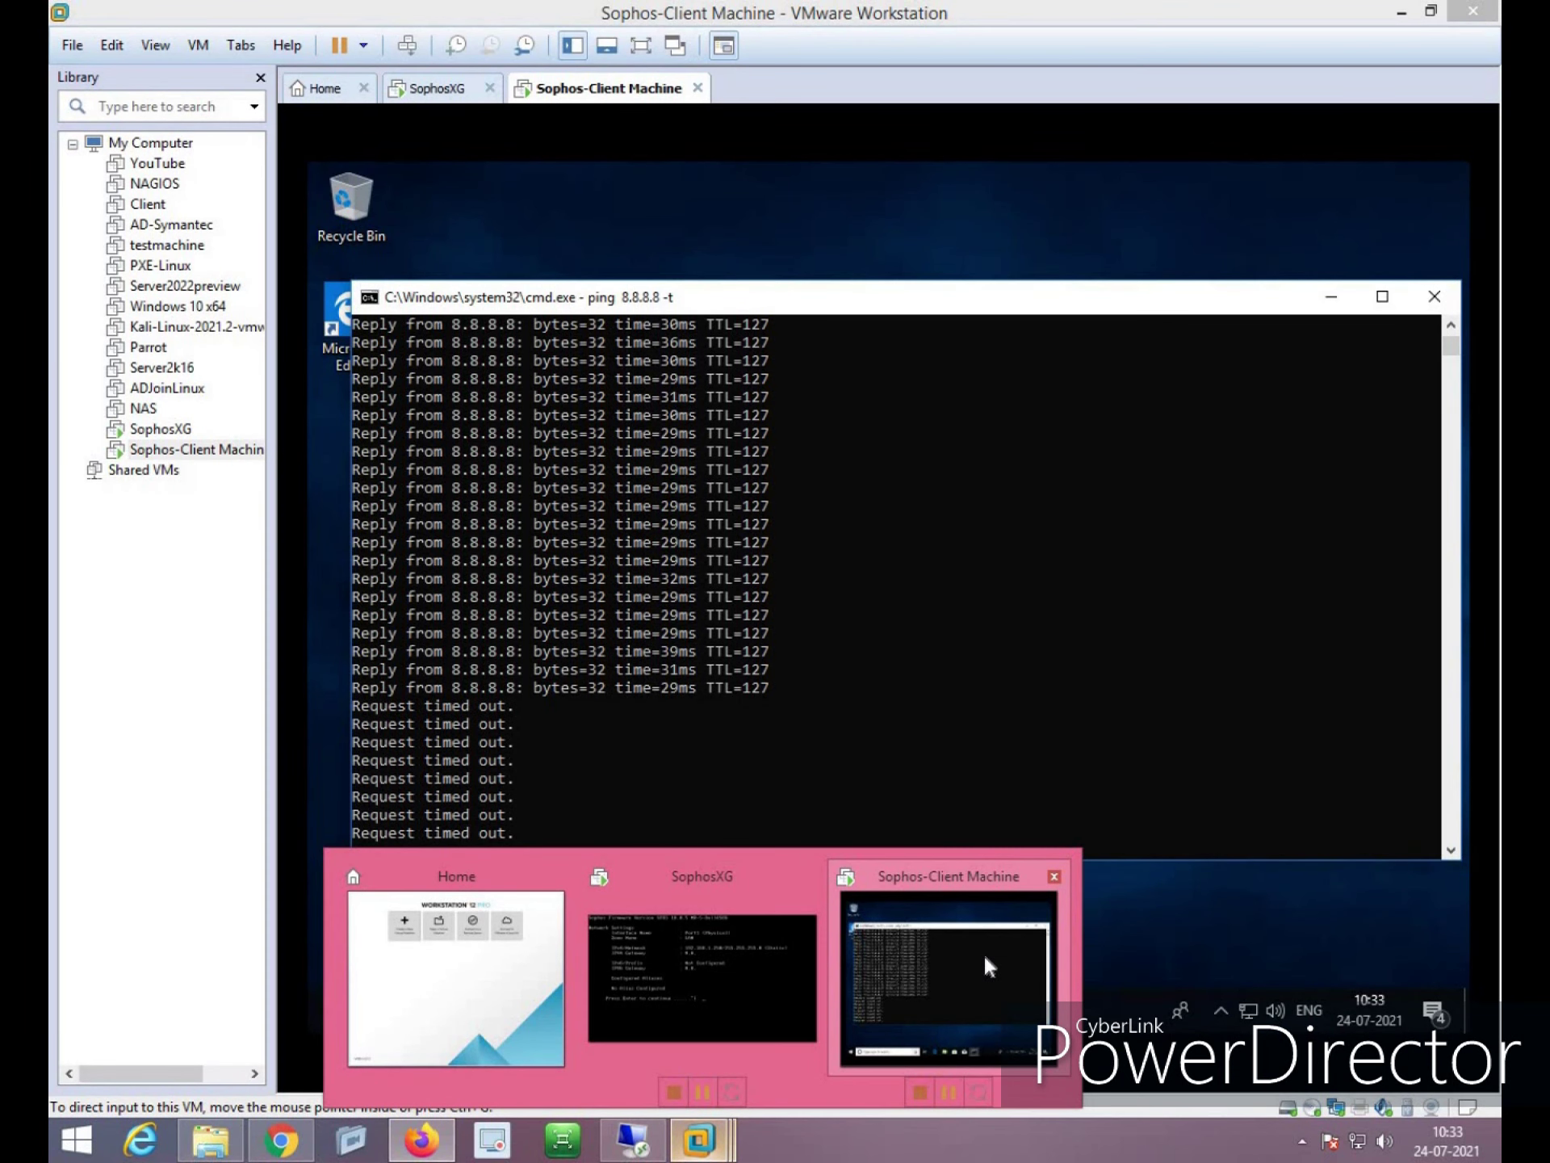
click(984, 952)
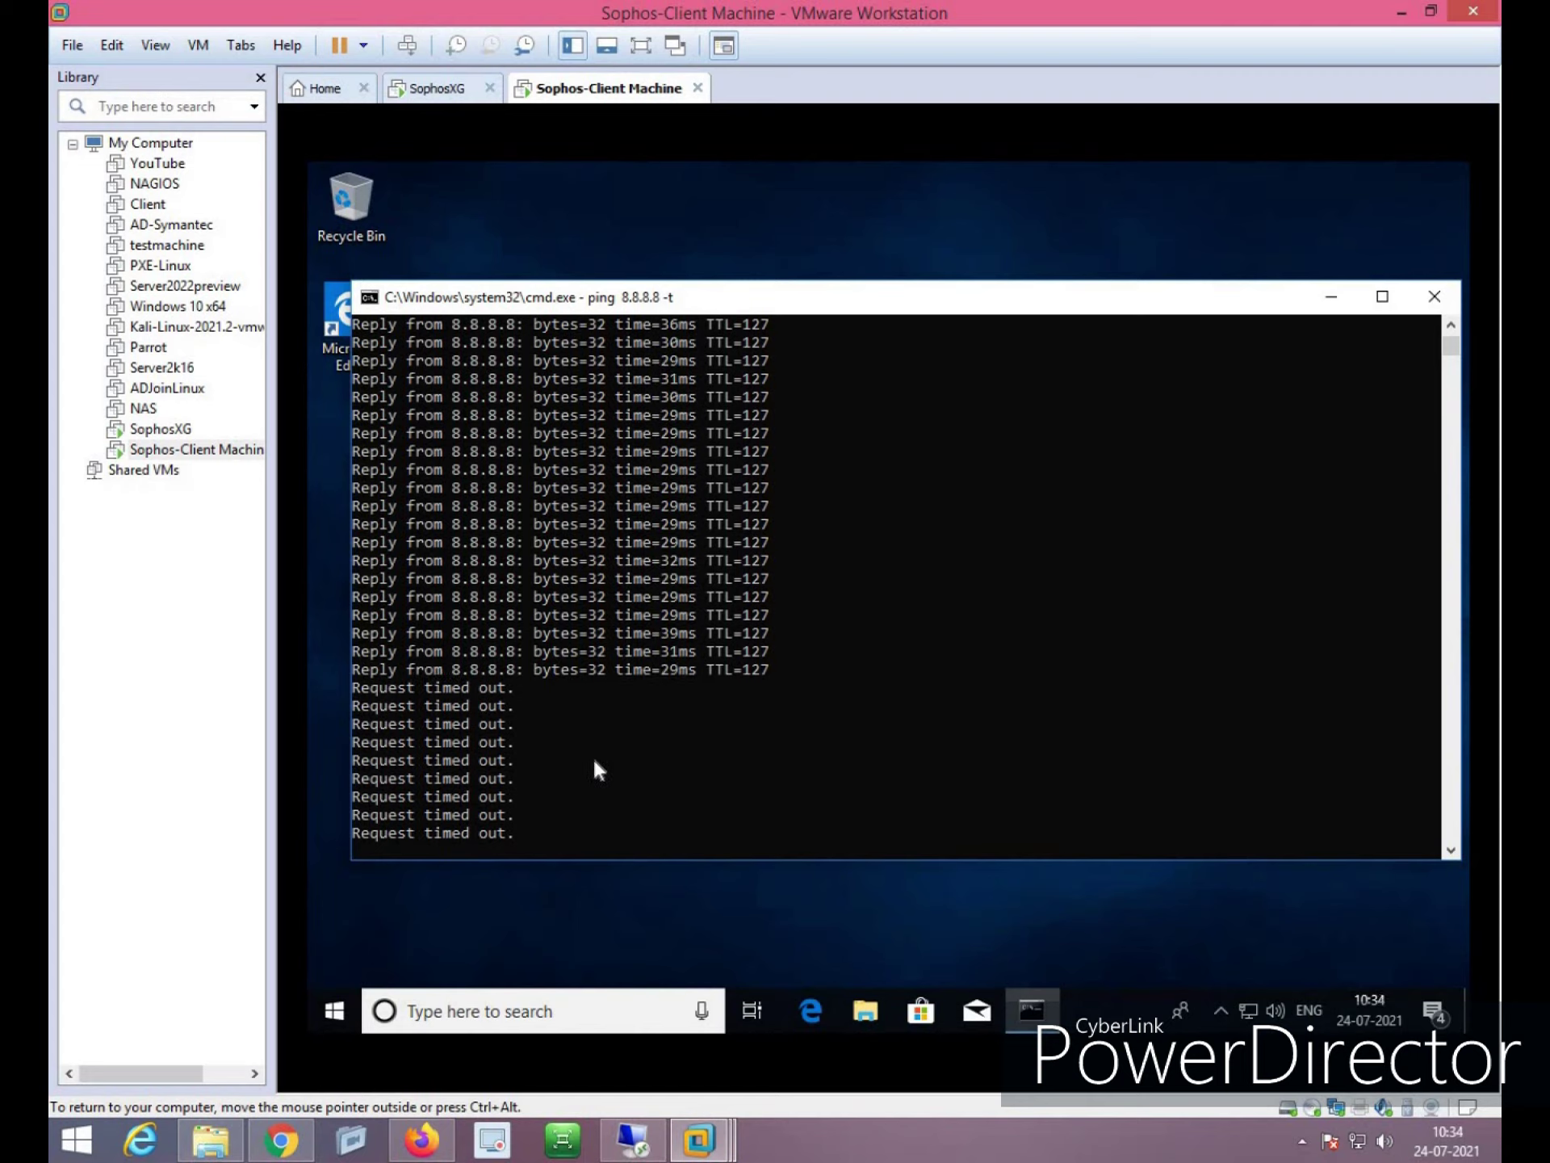
click(413, 1153)
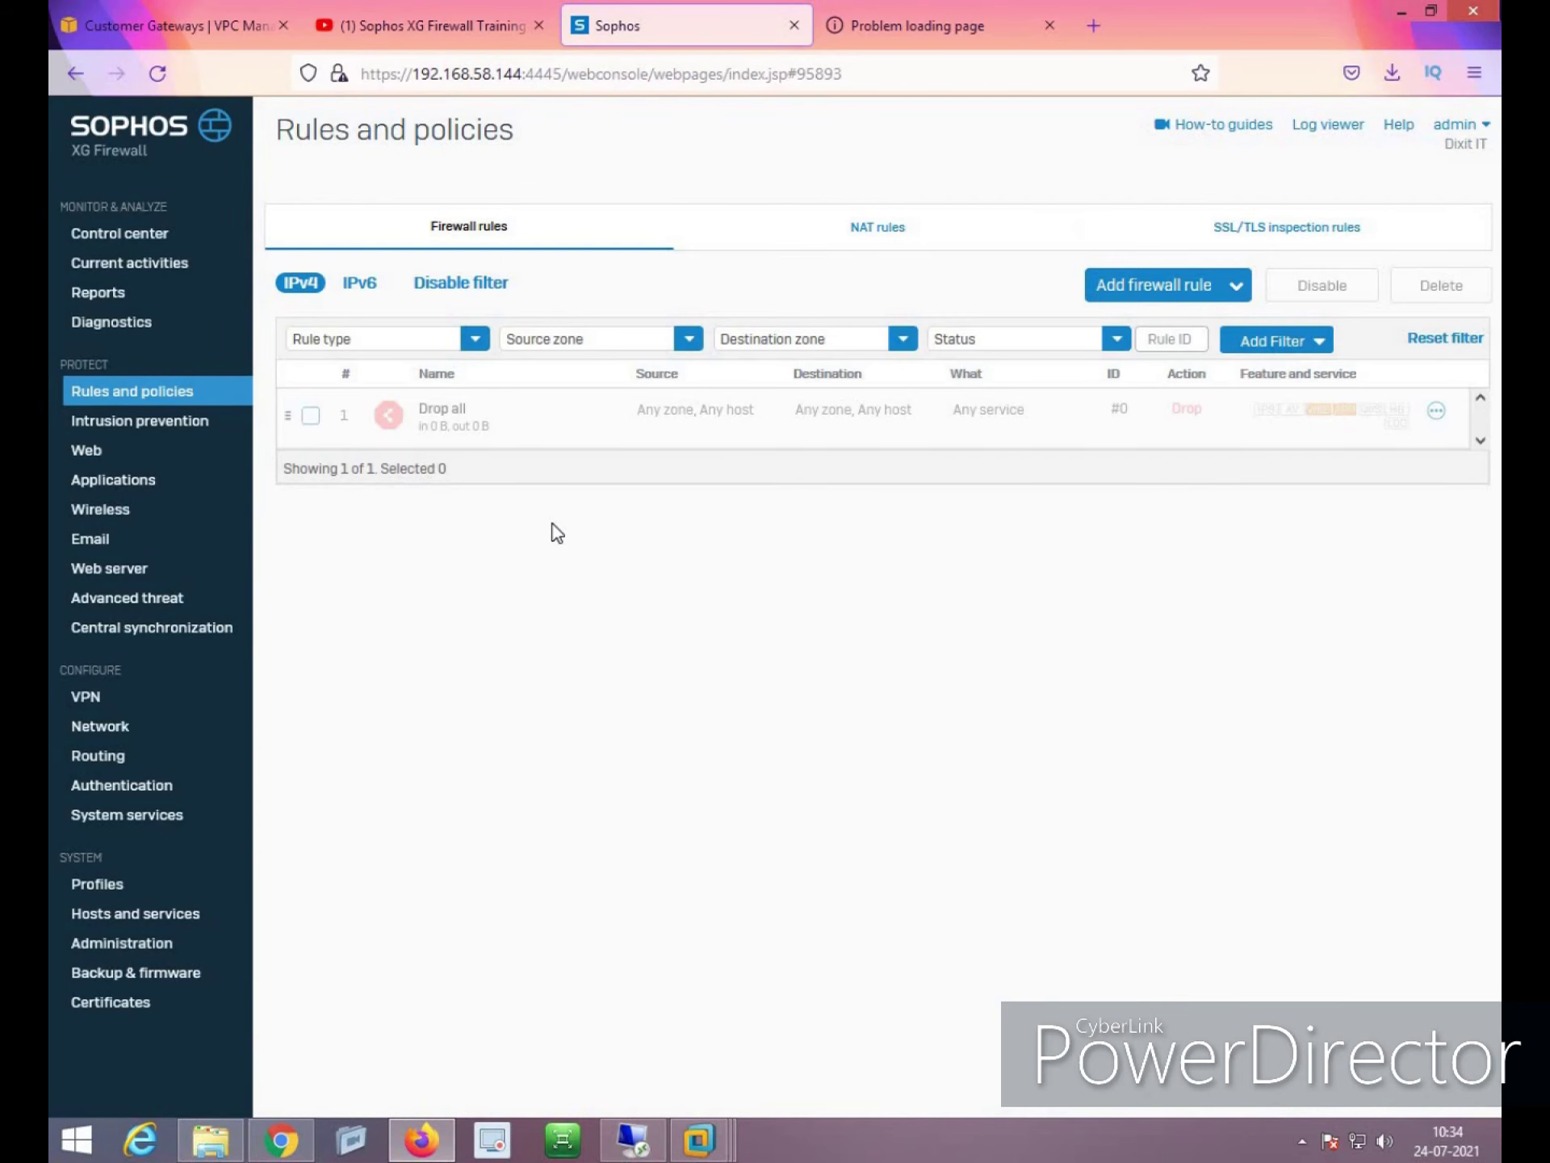
click(1402, 11)
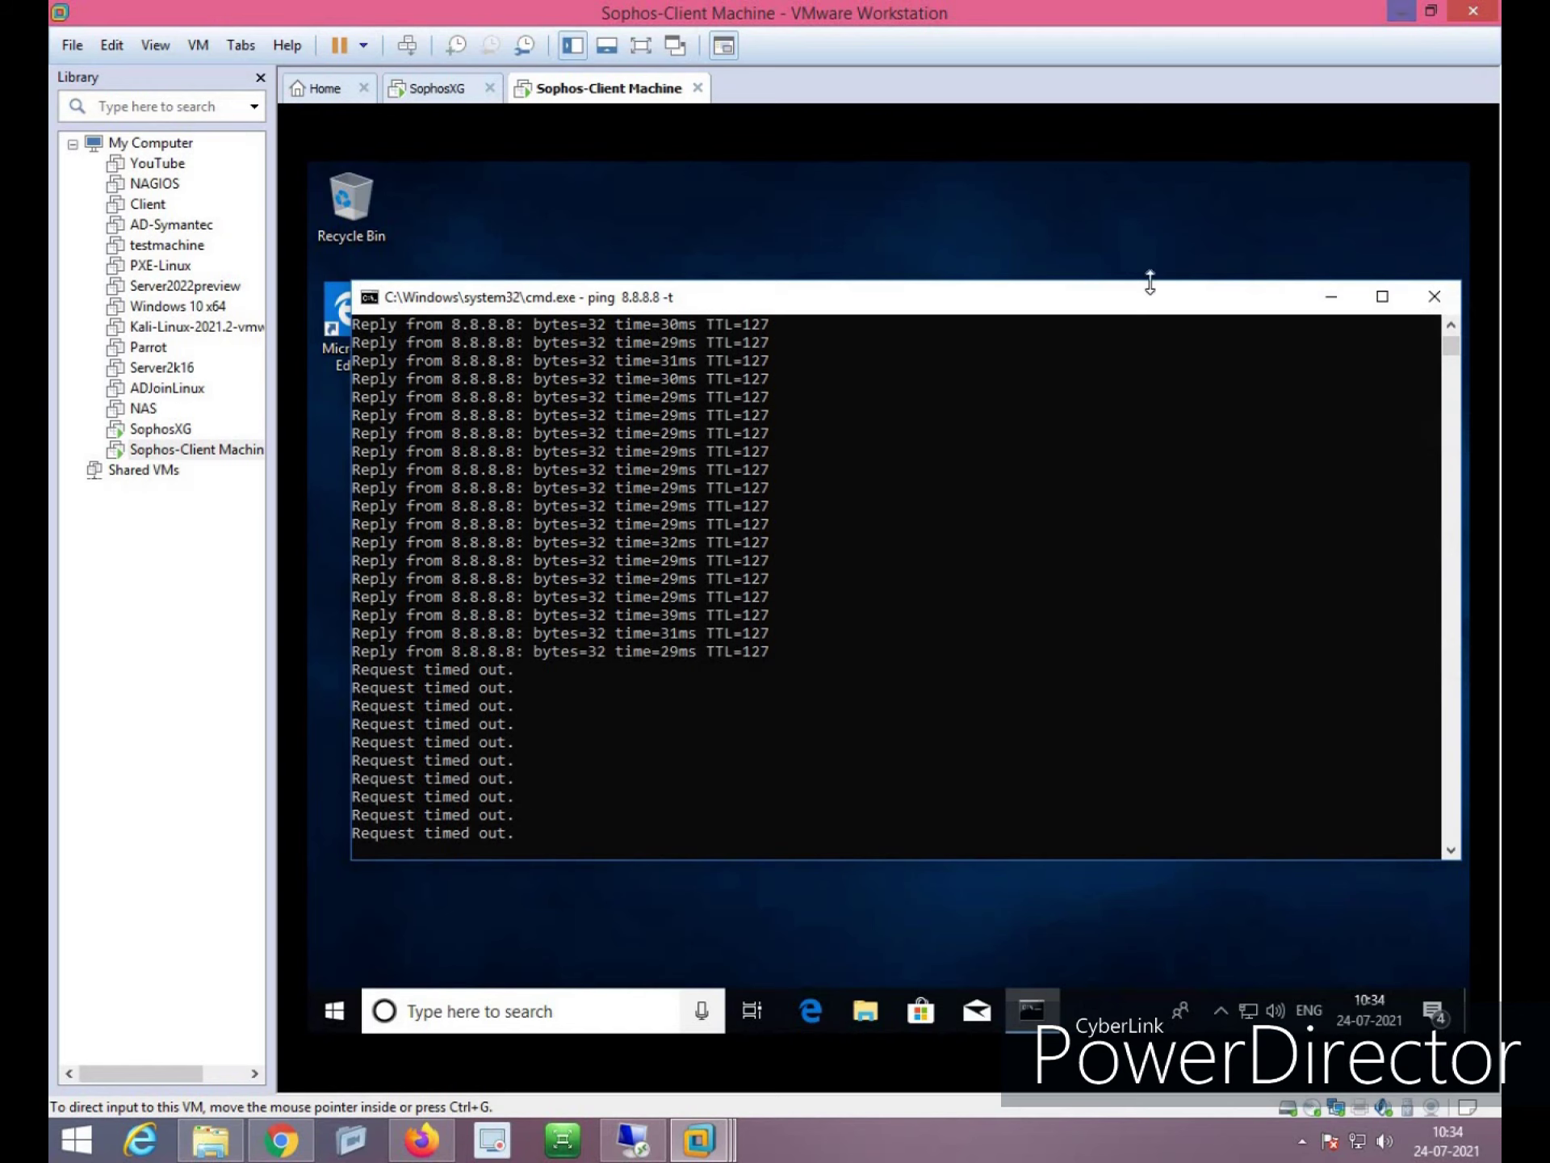
click(864, 739)
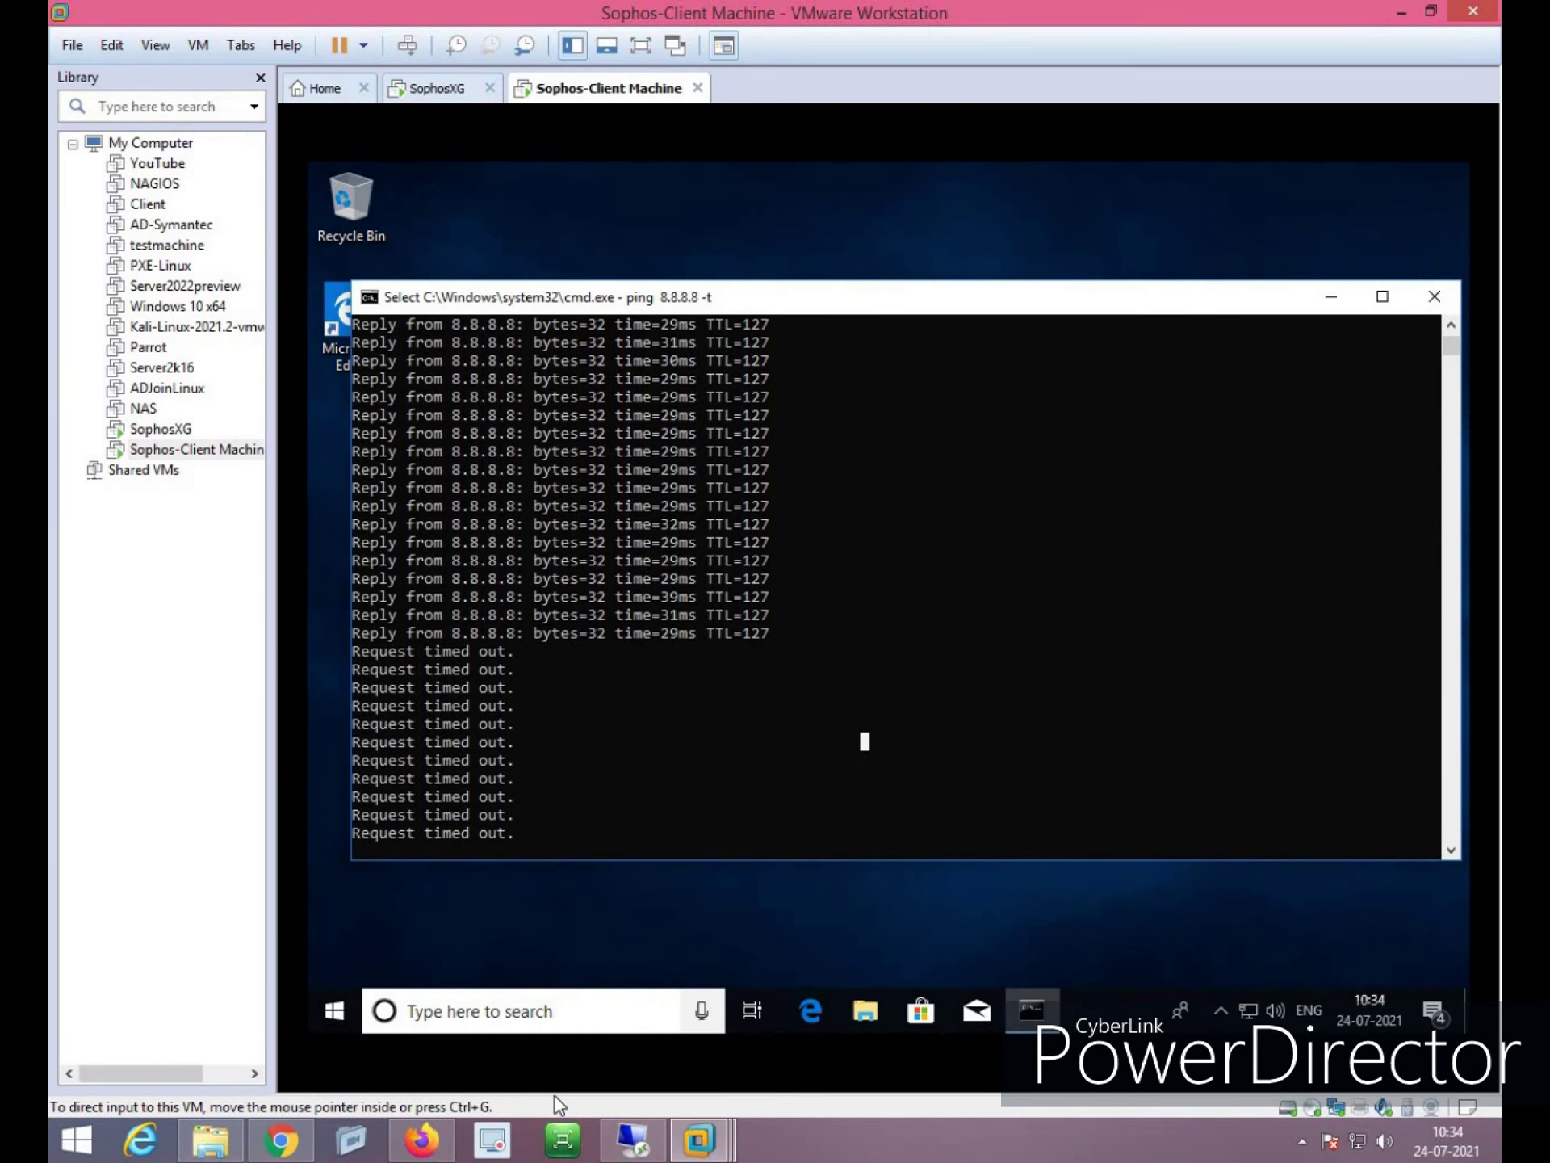
Switch back to Firefox and start a new firewall rule named Allow Internet To Client with firewall traffic logging enabled
click(421, 1139)
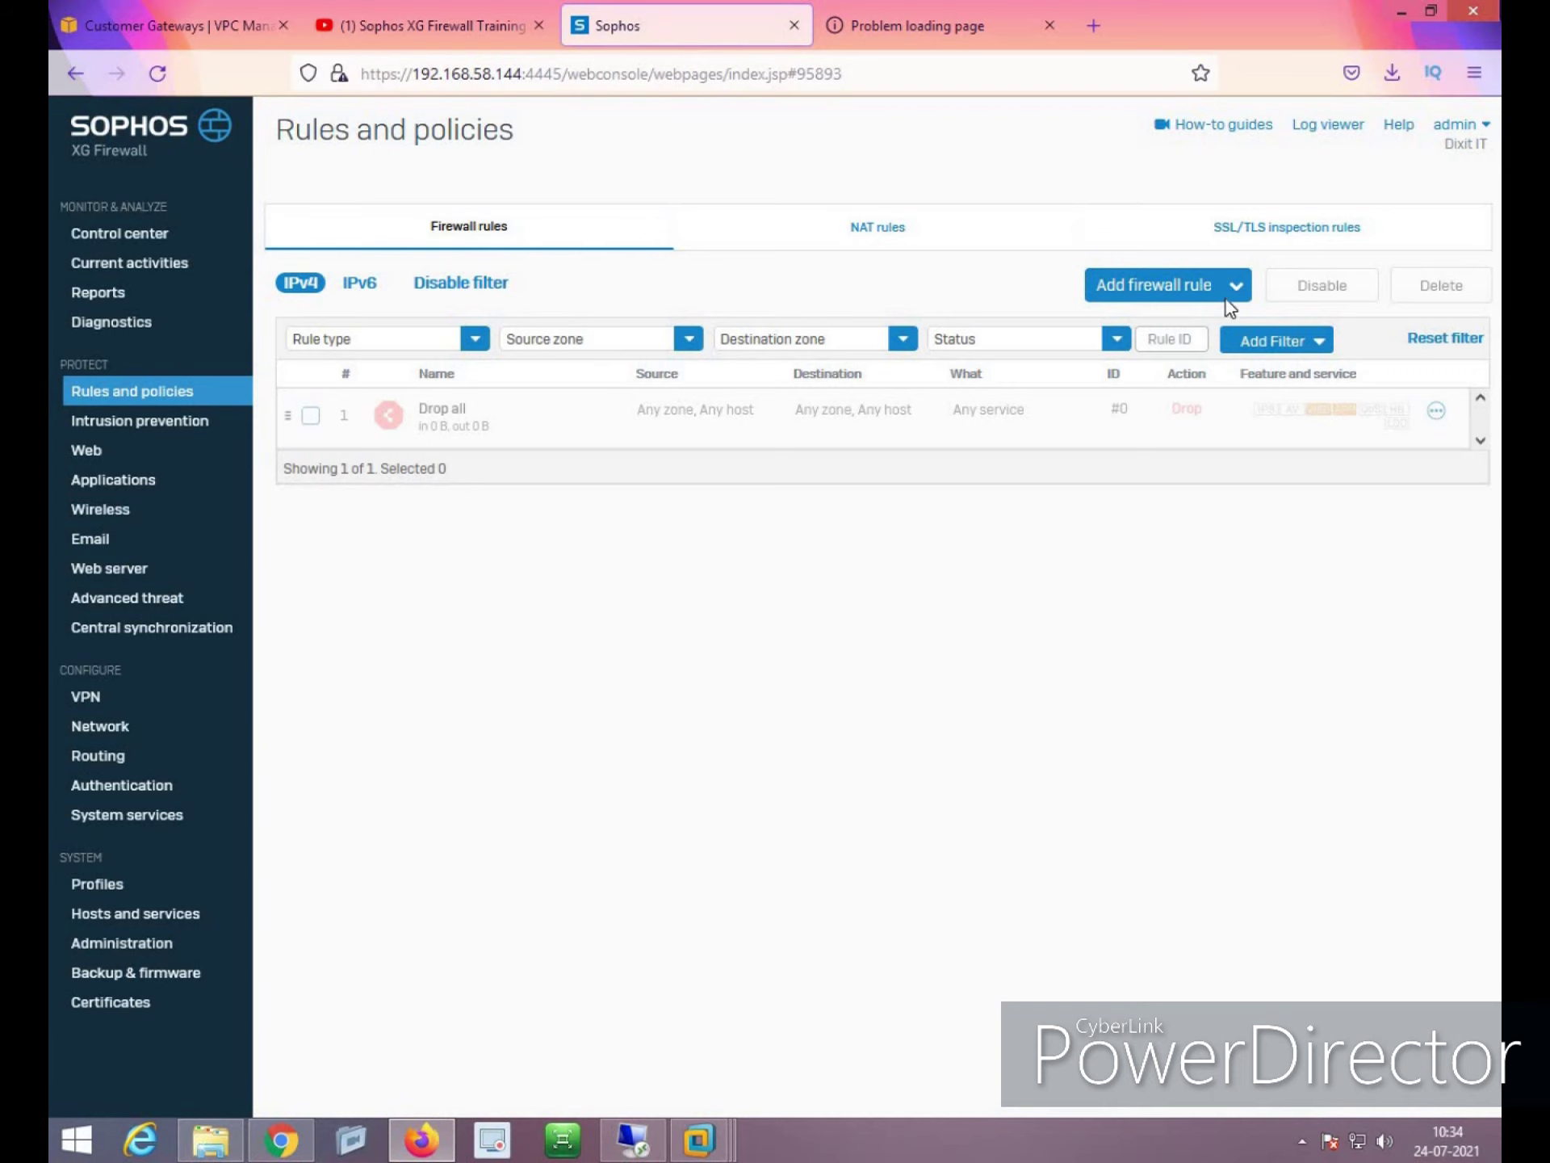
click(1229, 290)
click(1086, 342)
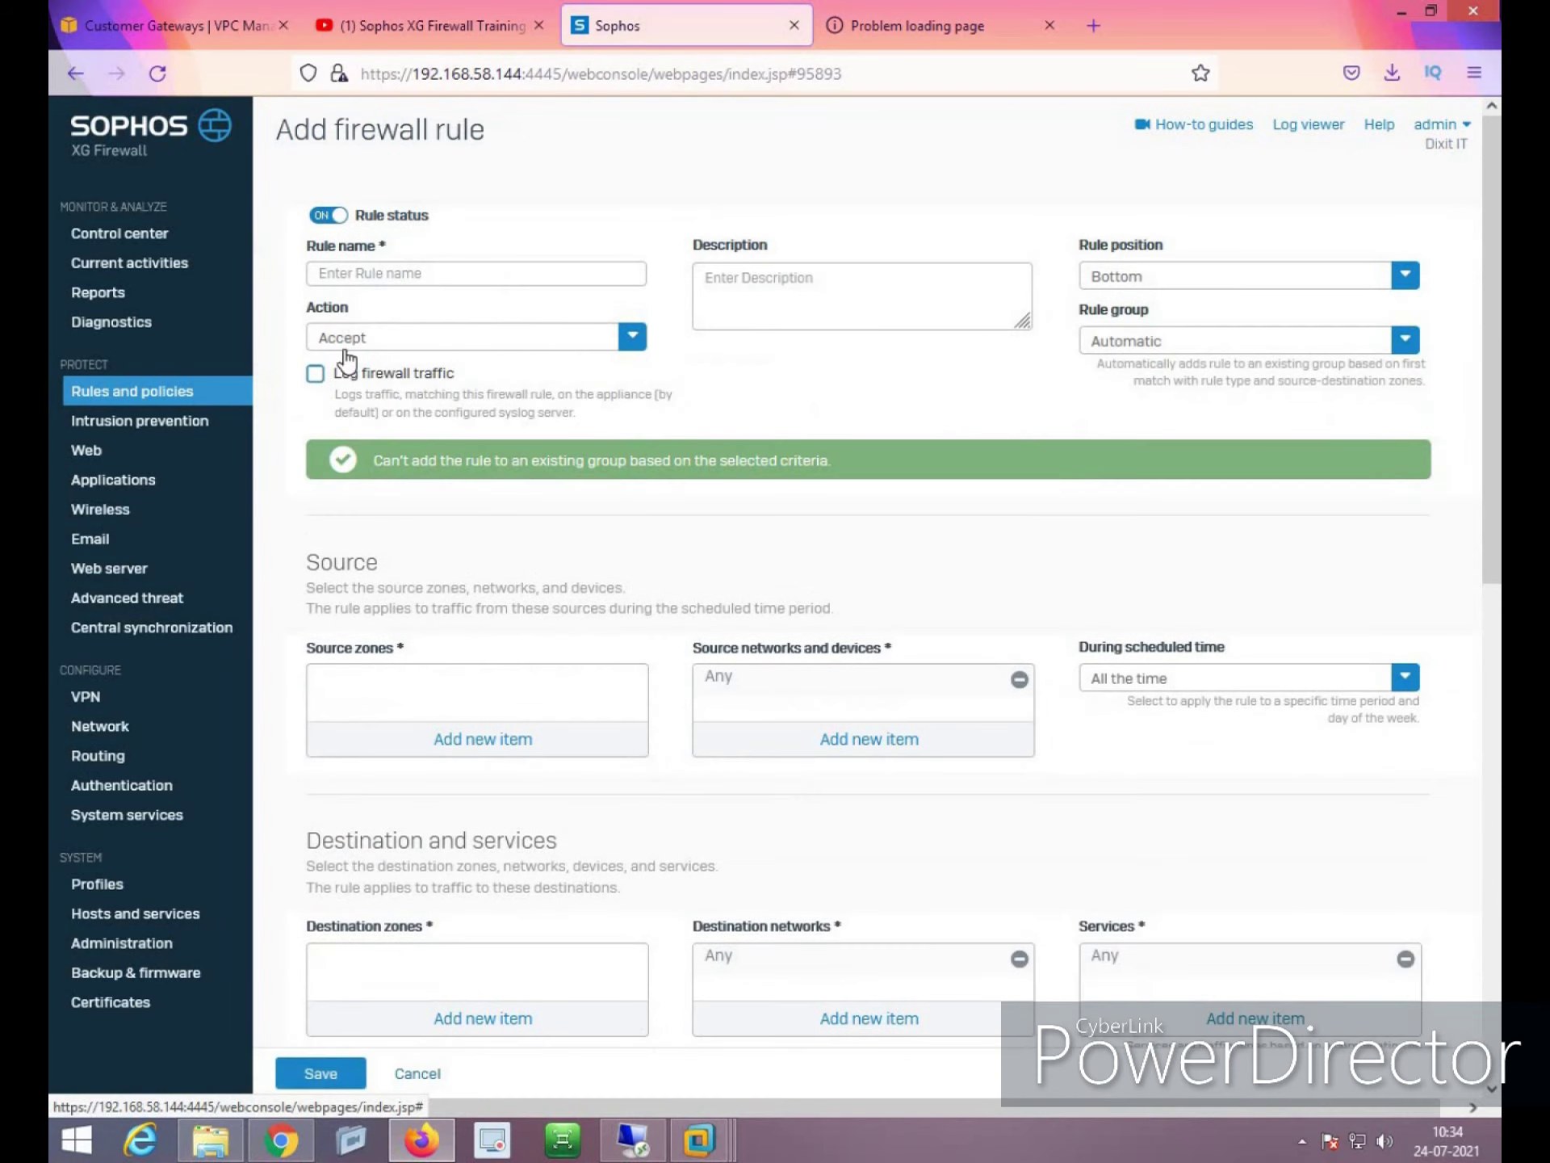
click(395, 277)
text(Allow Internet To Client)
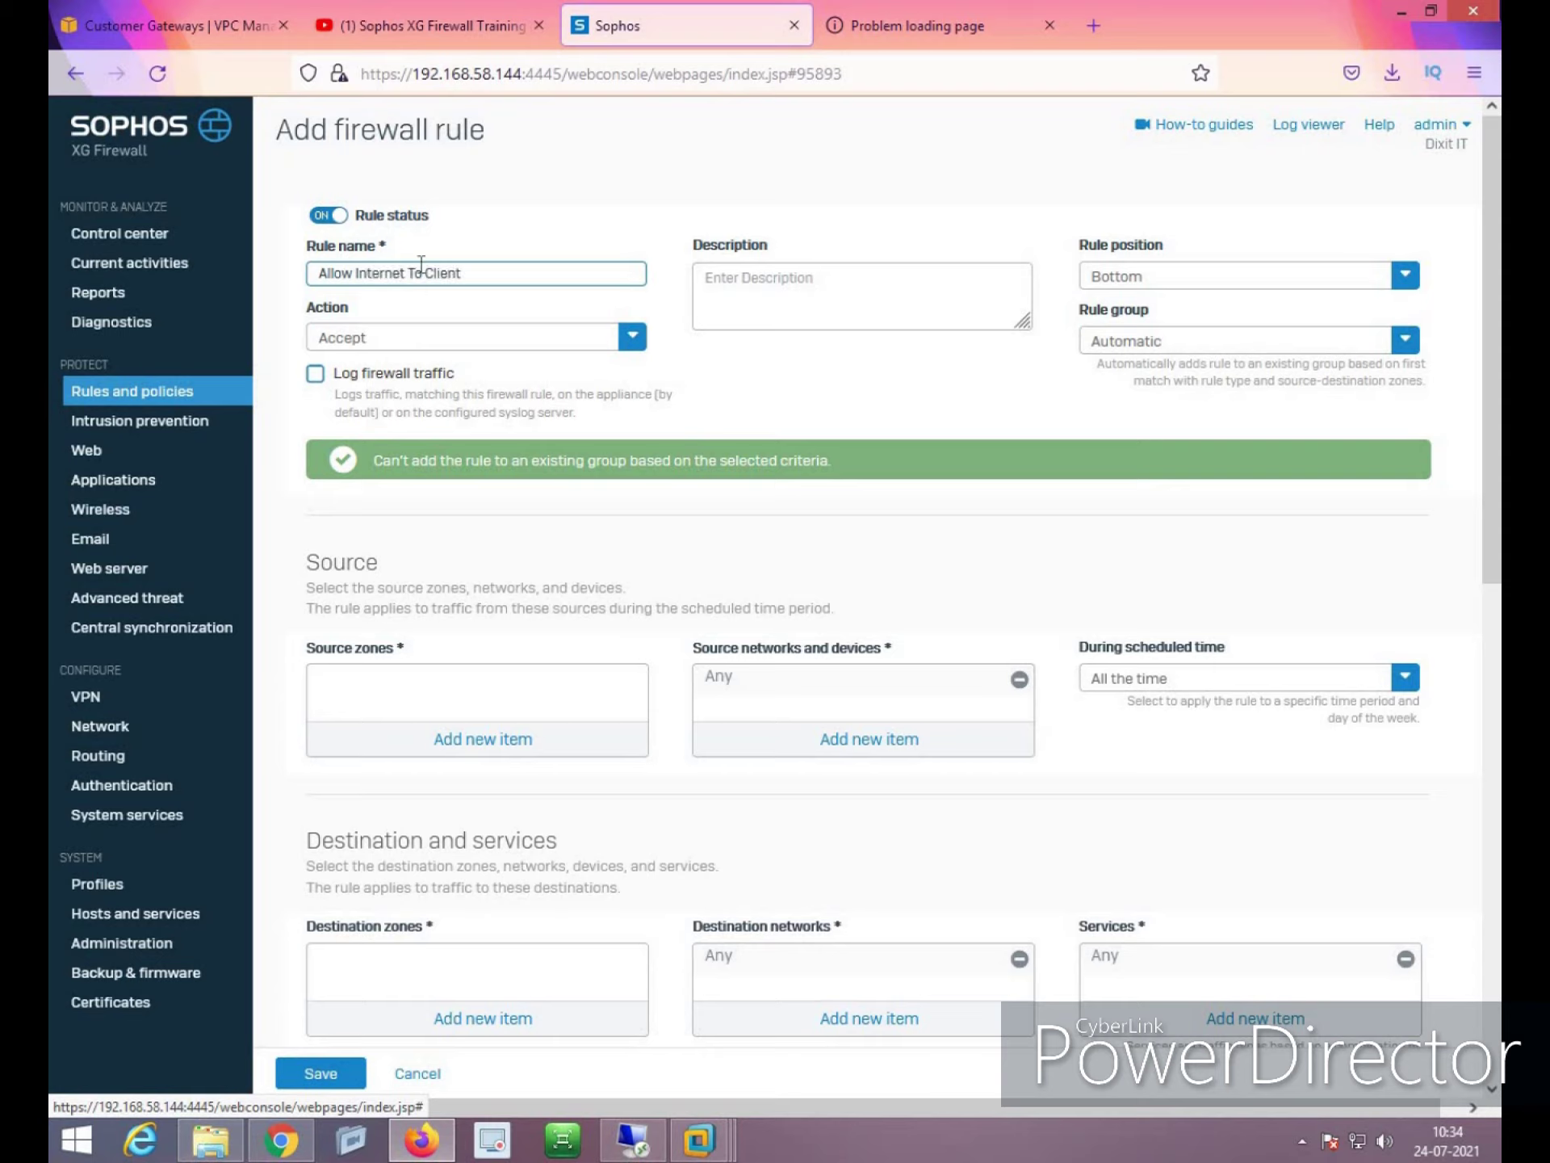
click(316, 379)
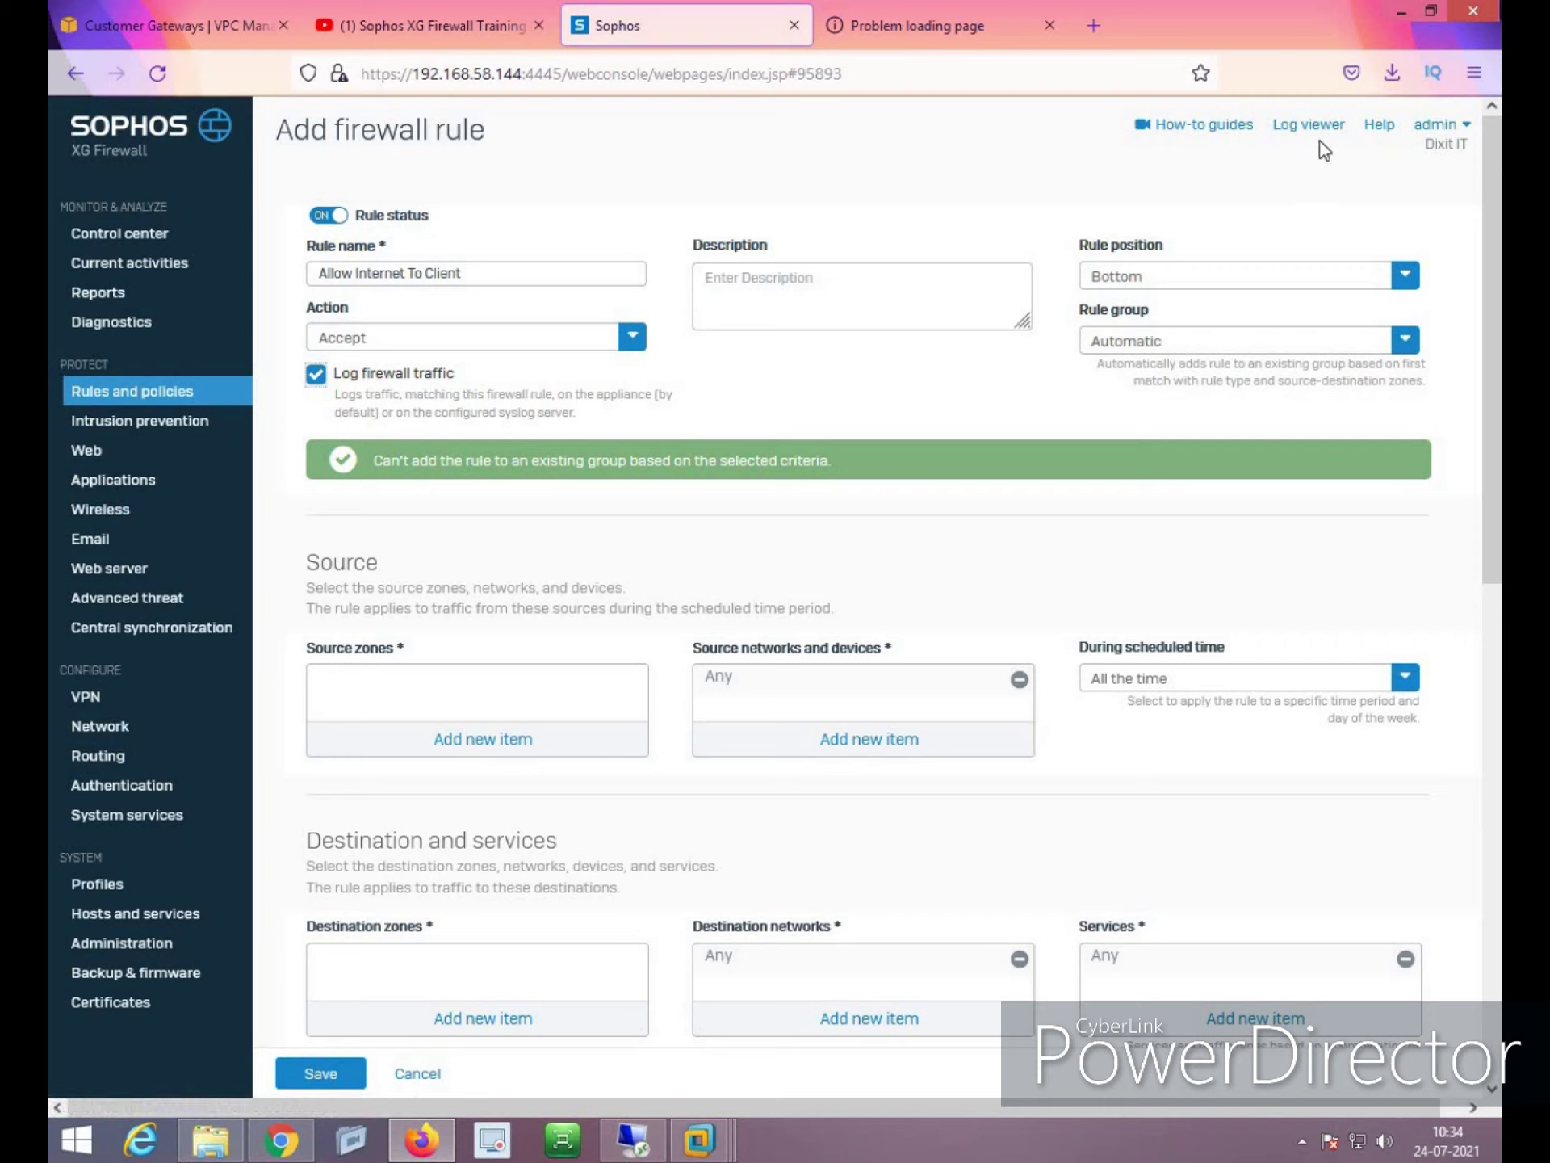
Set the rule's action to Accept, its description to Internet Access and its position to Top
click(553, 341)
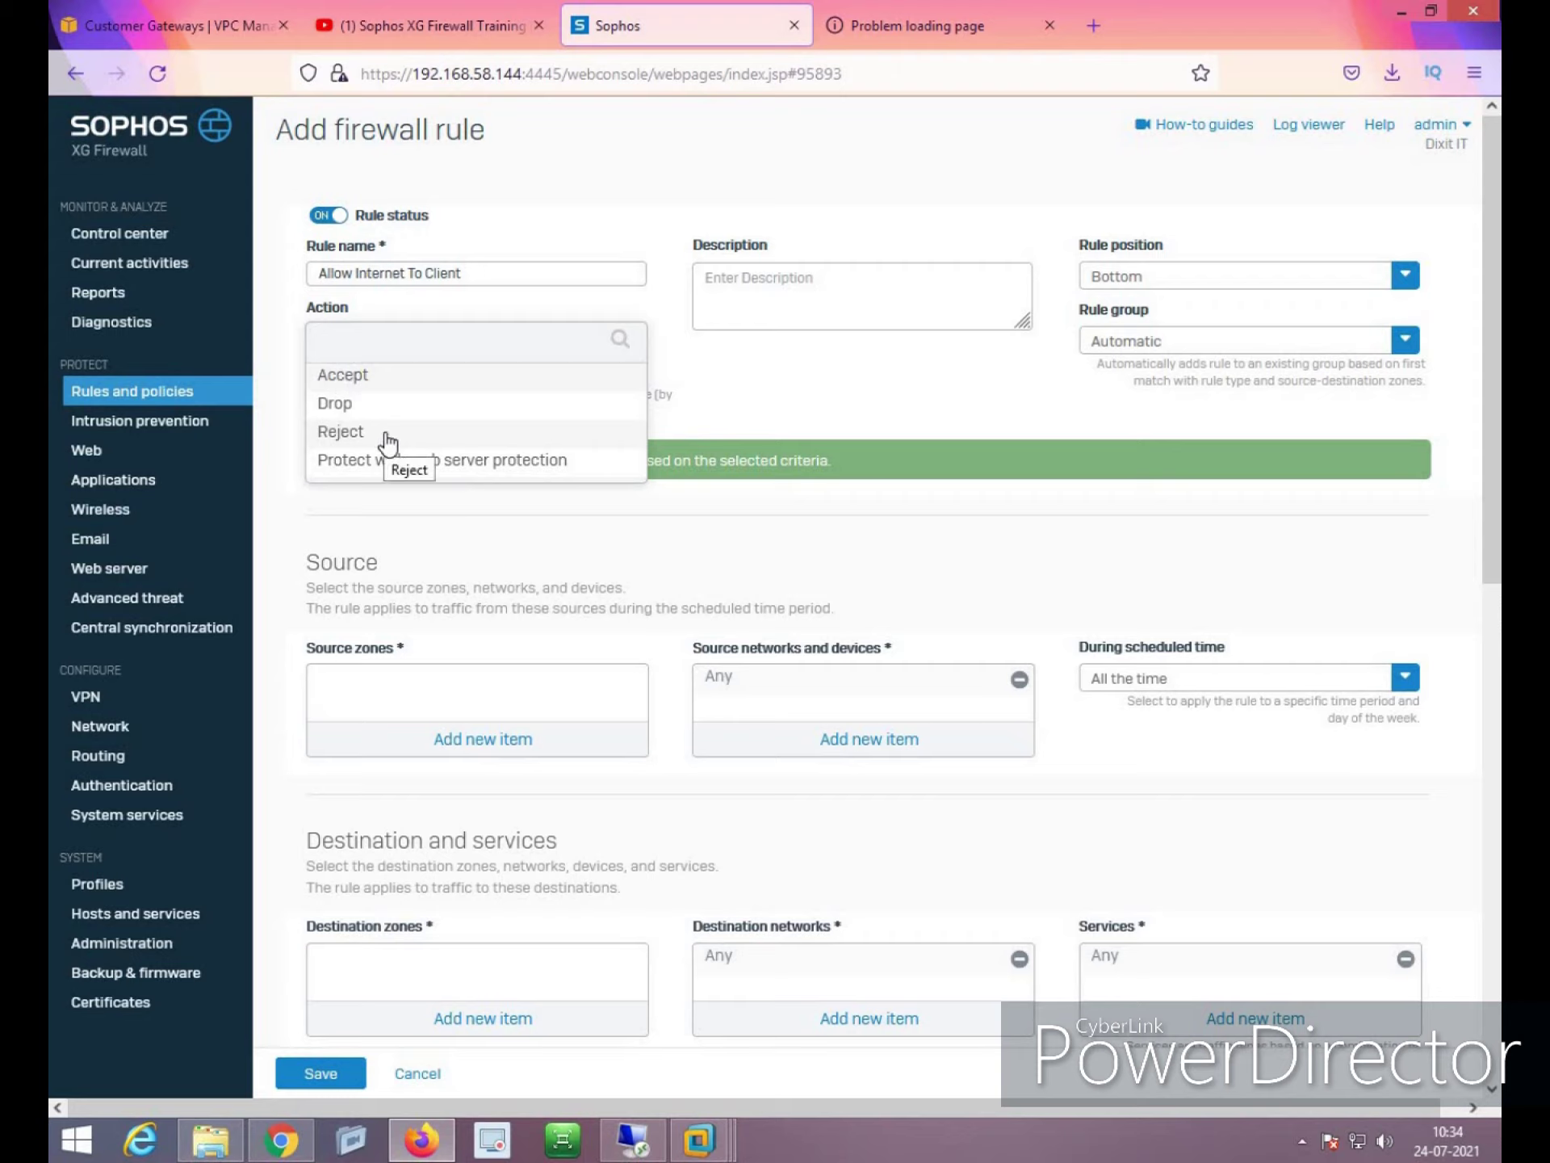
click(359, 378)
click(919, 295)
text(Internet Access)
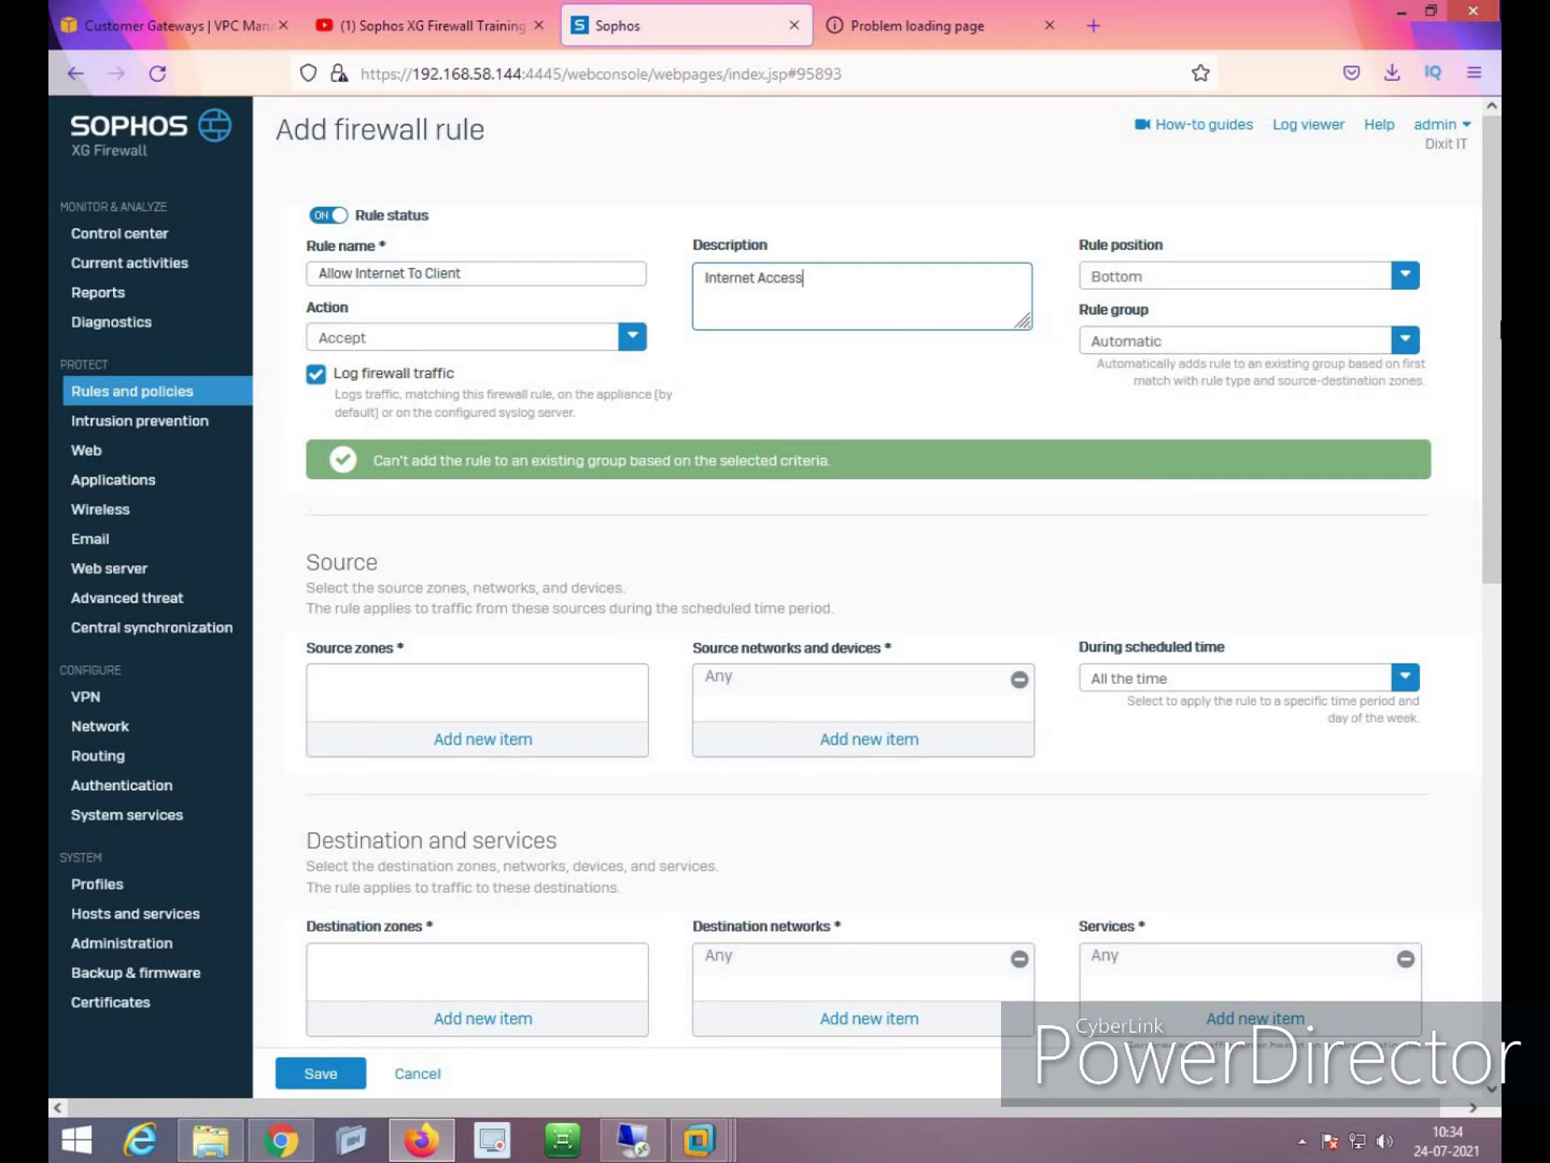
click(1145, 283)
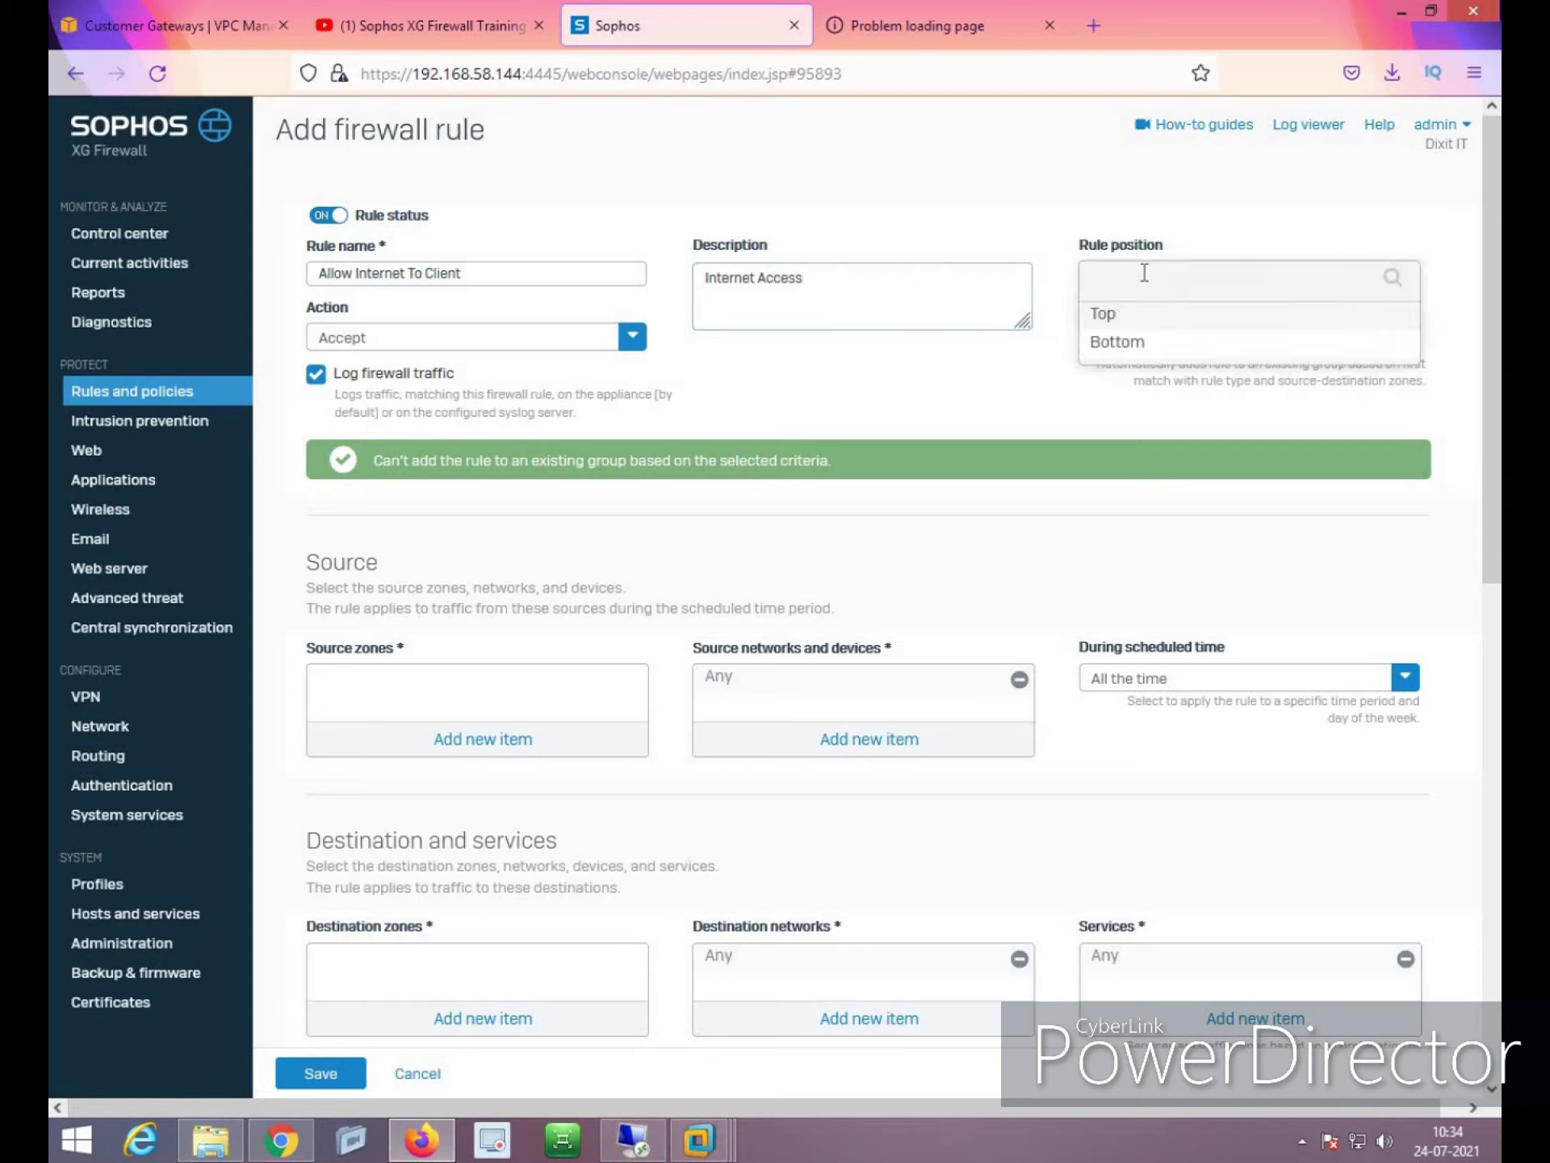
click(1135, 317)
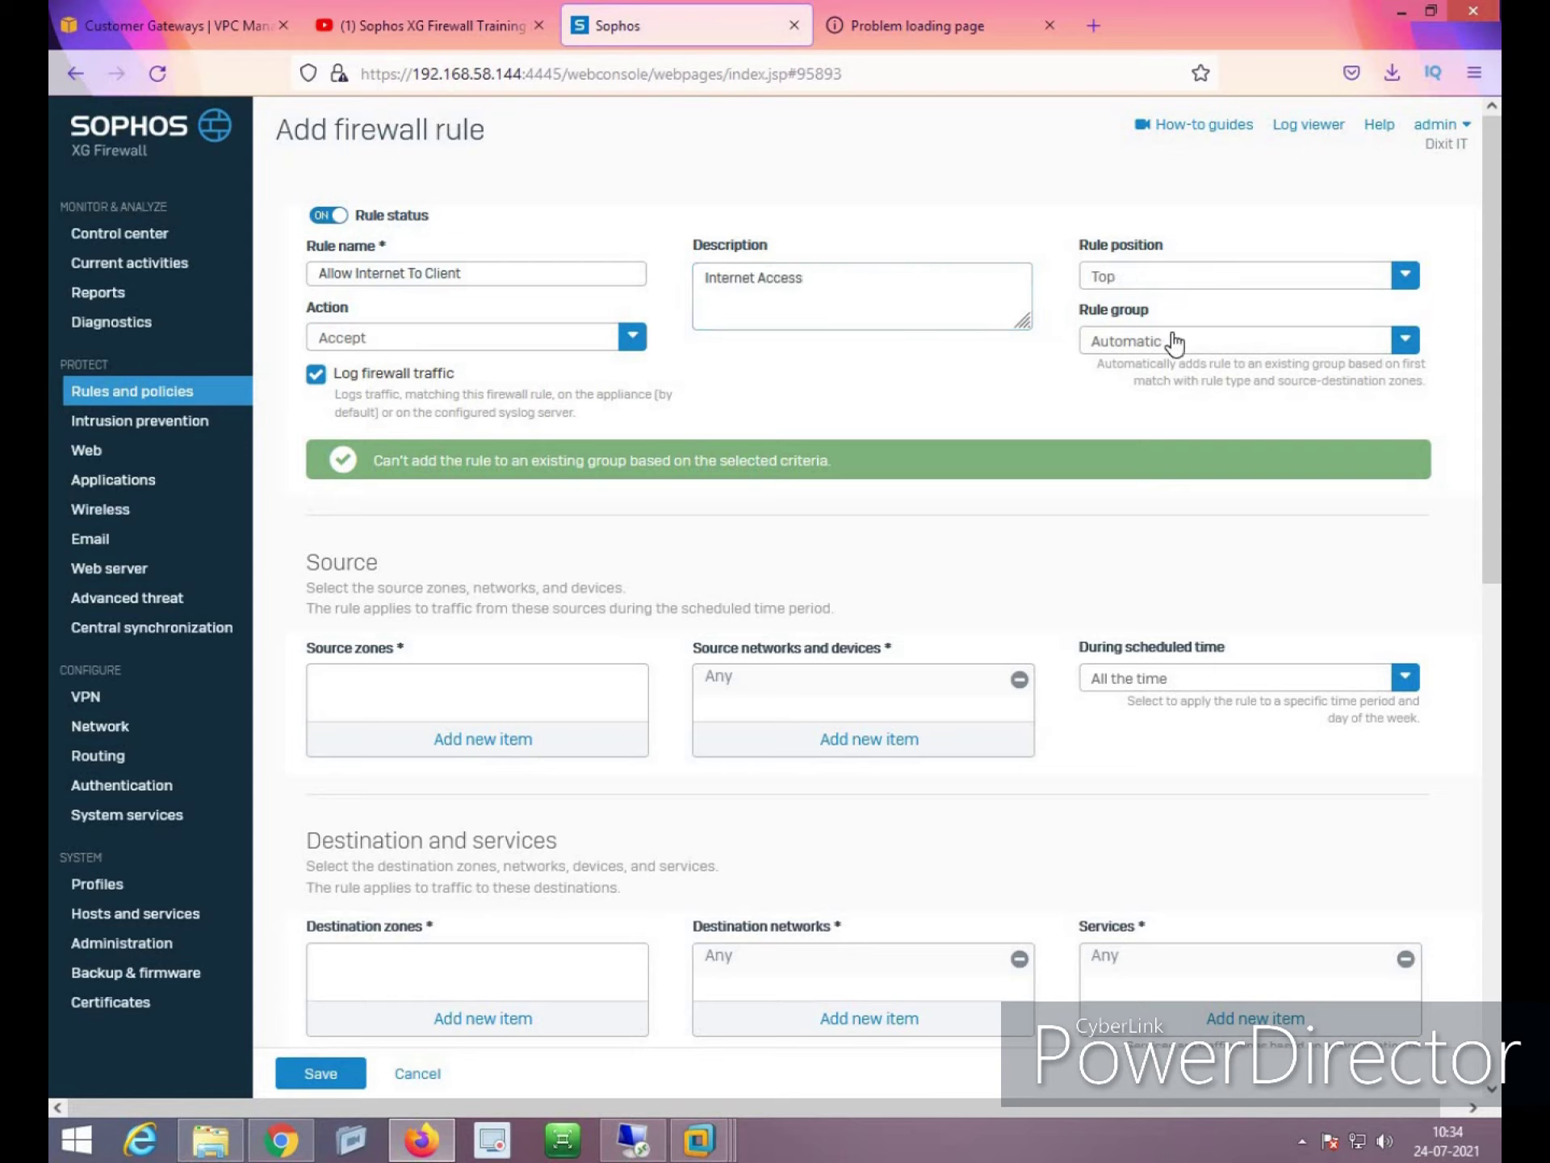
click(1175, 341)
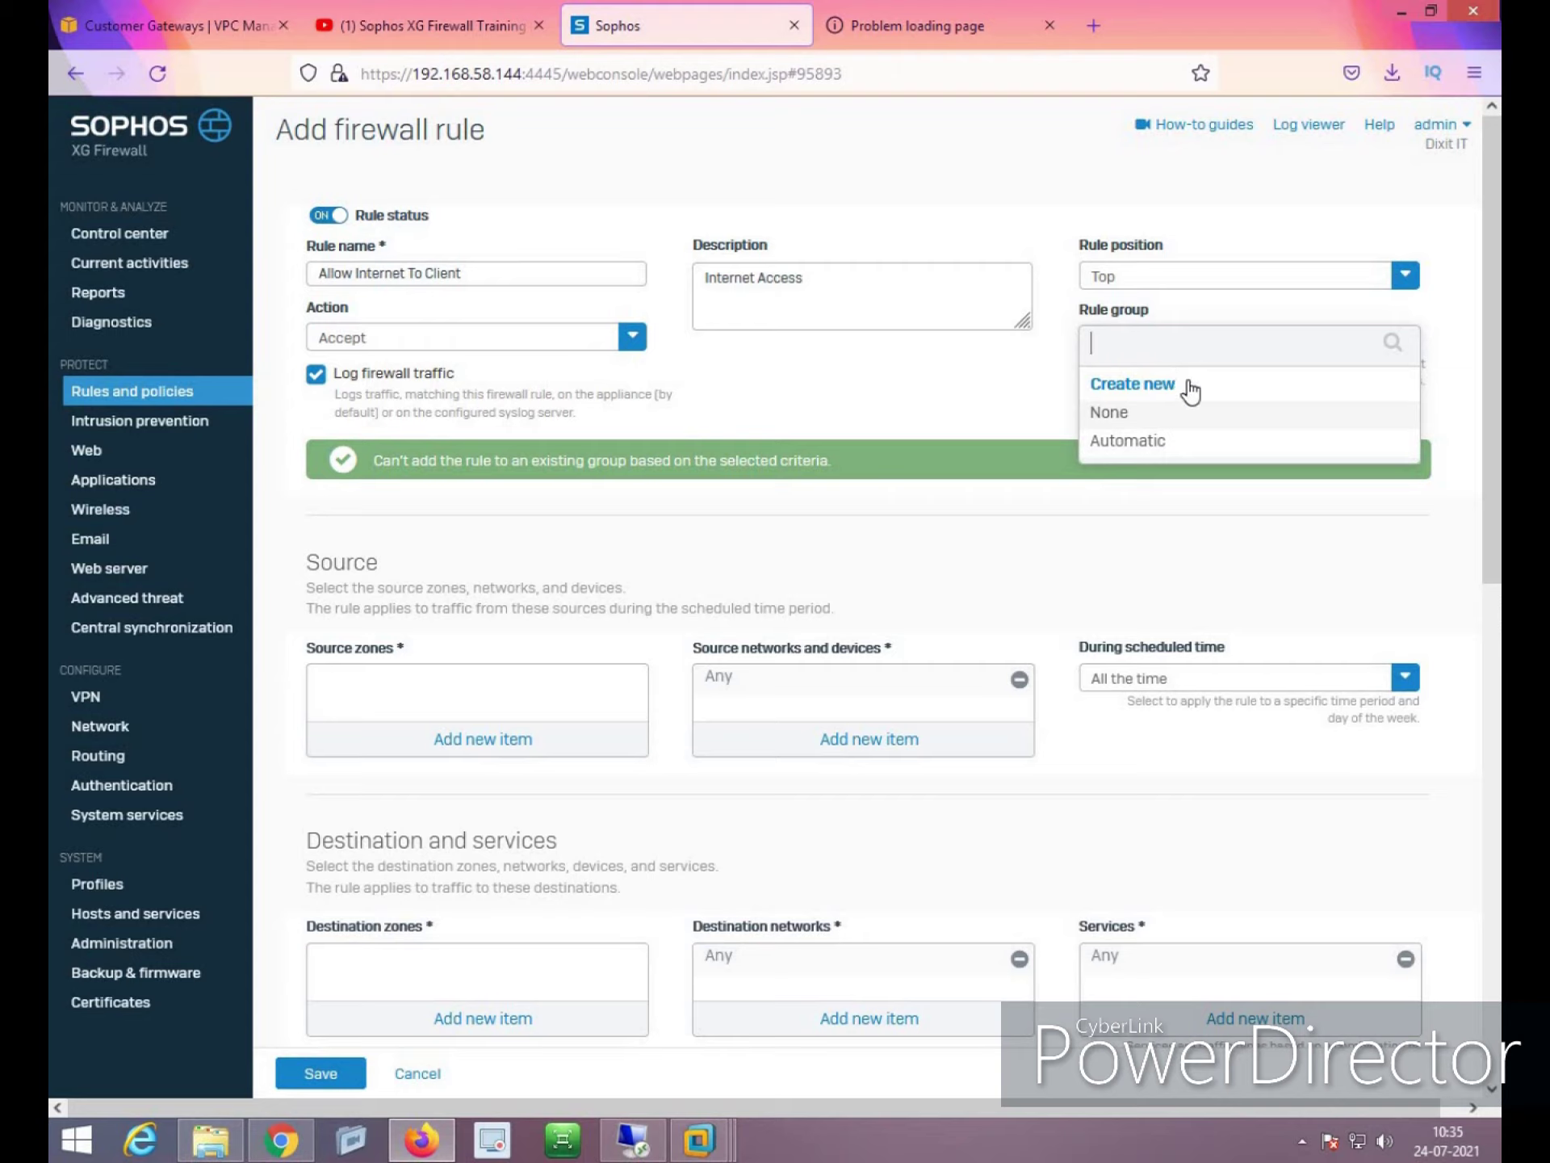
click(1135, 381)
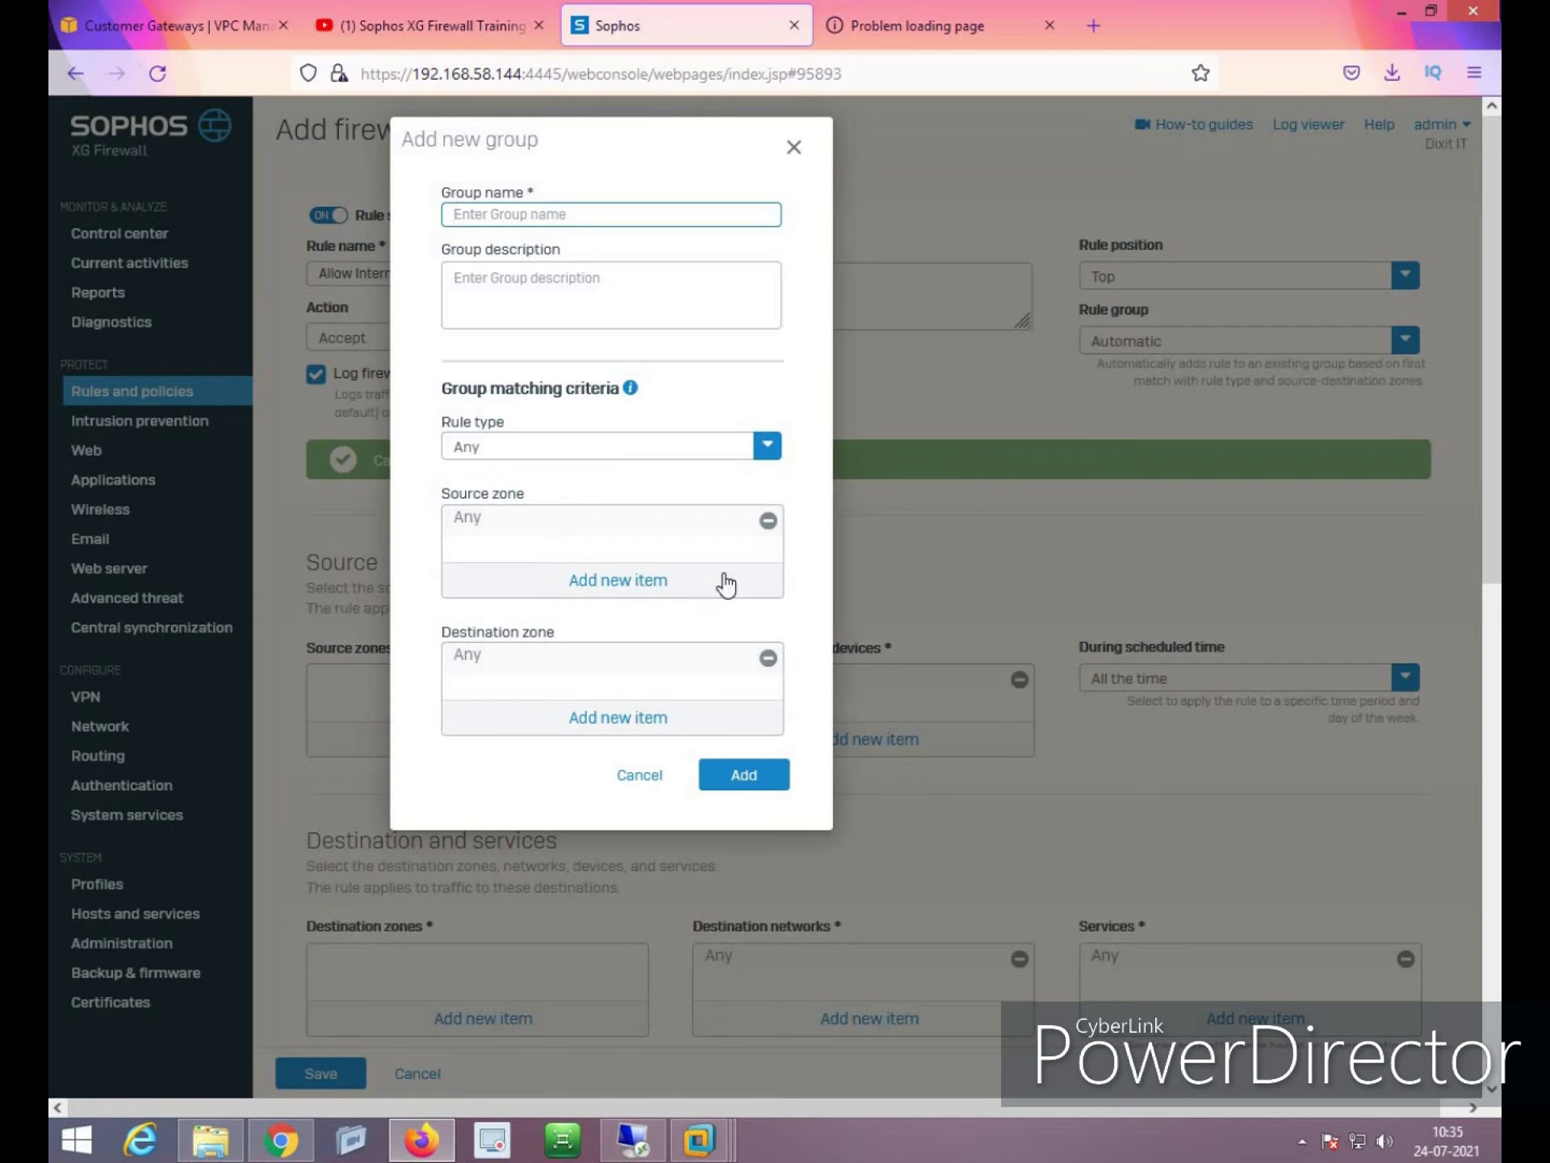
click(755, 465)
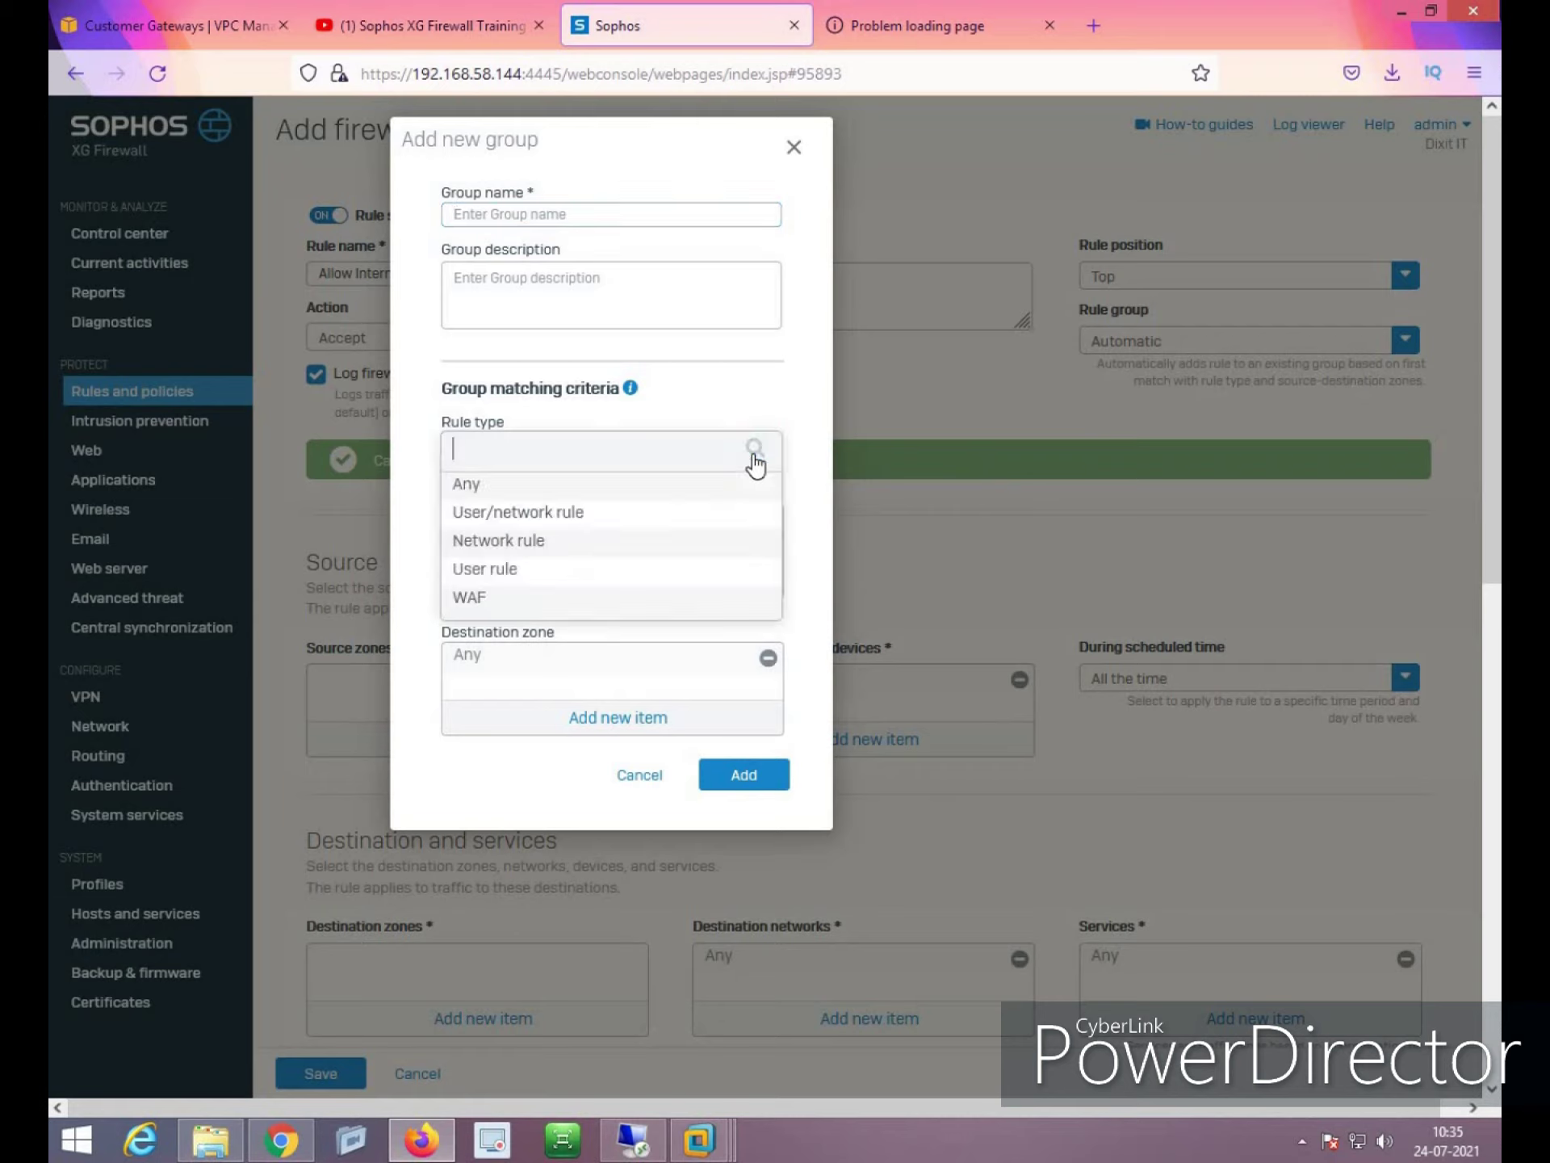
click(412, 574)
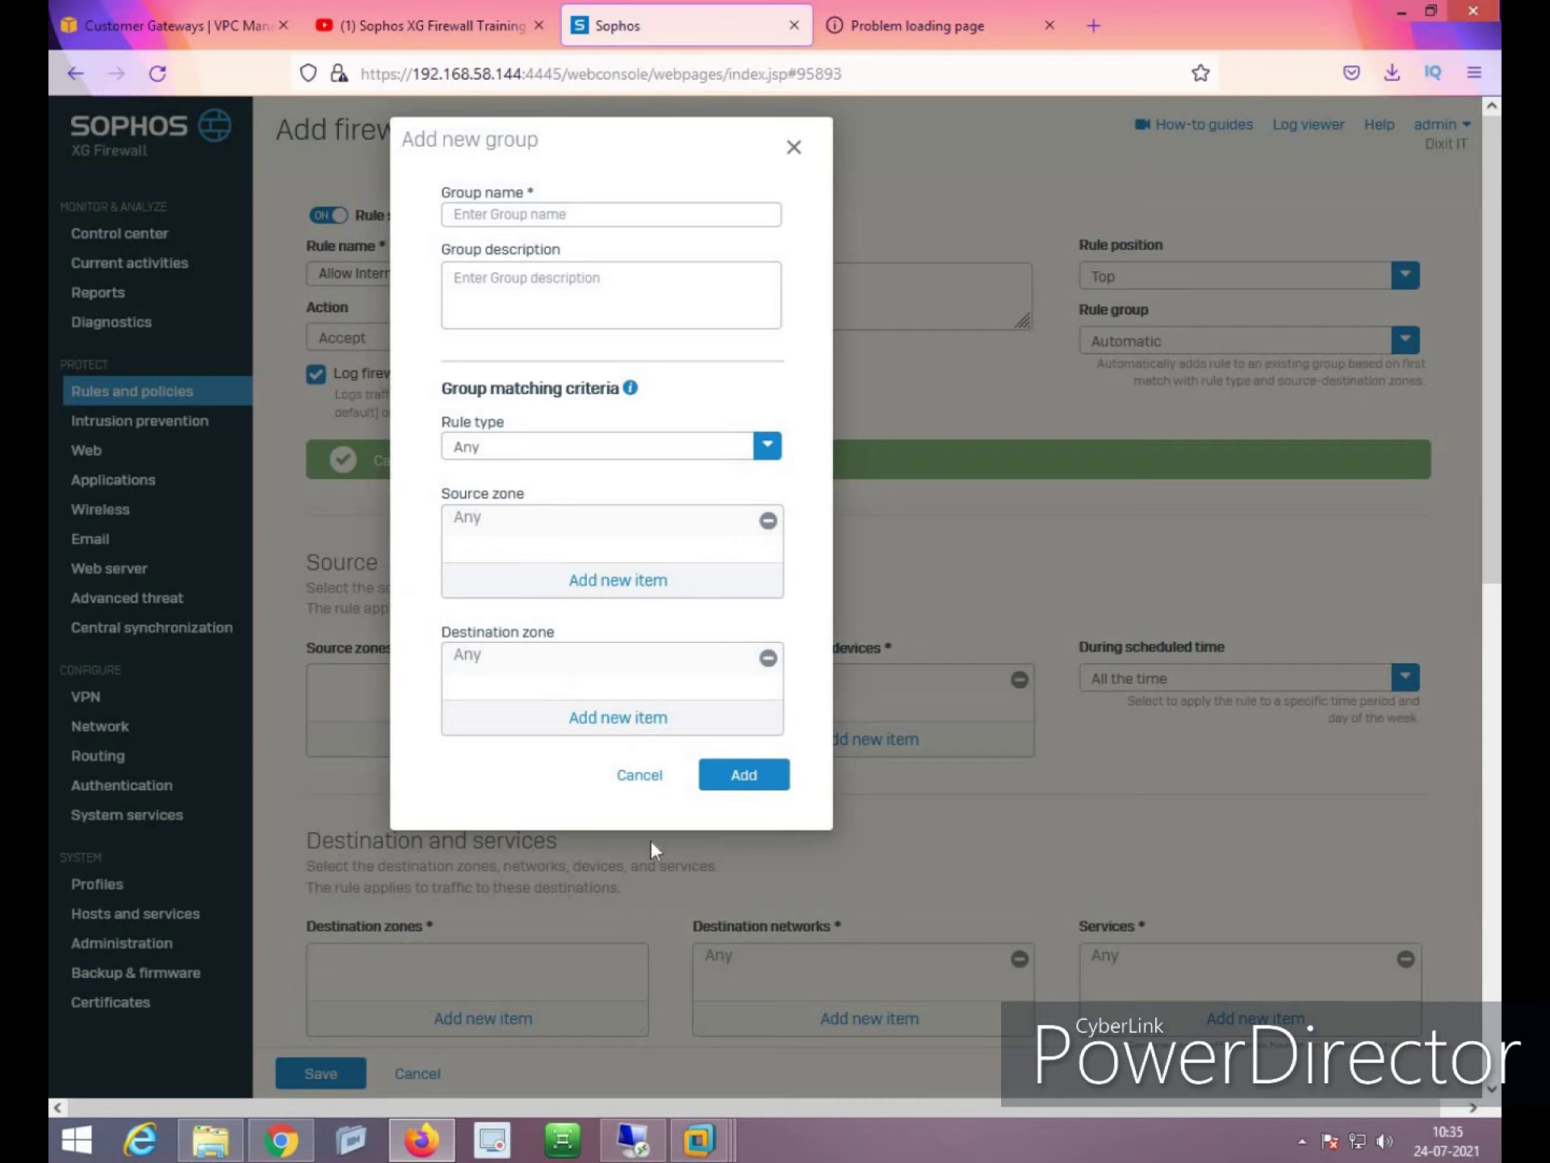
click(639, 777)
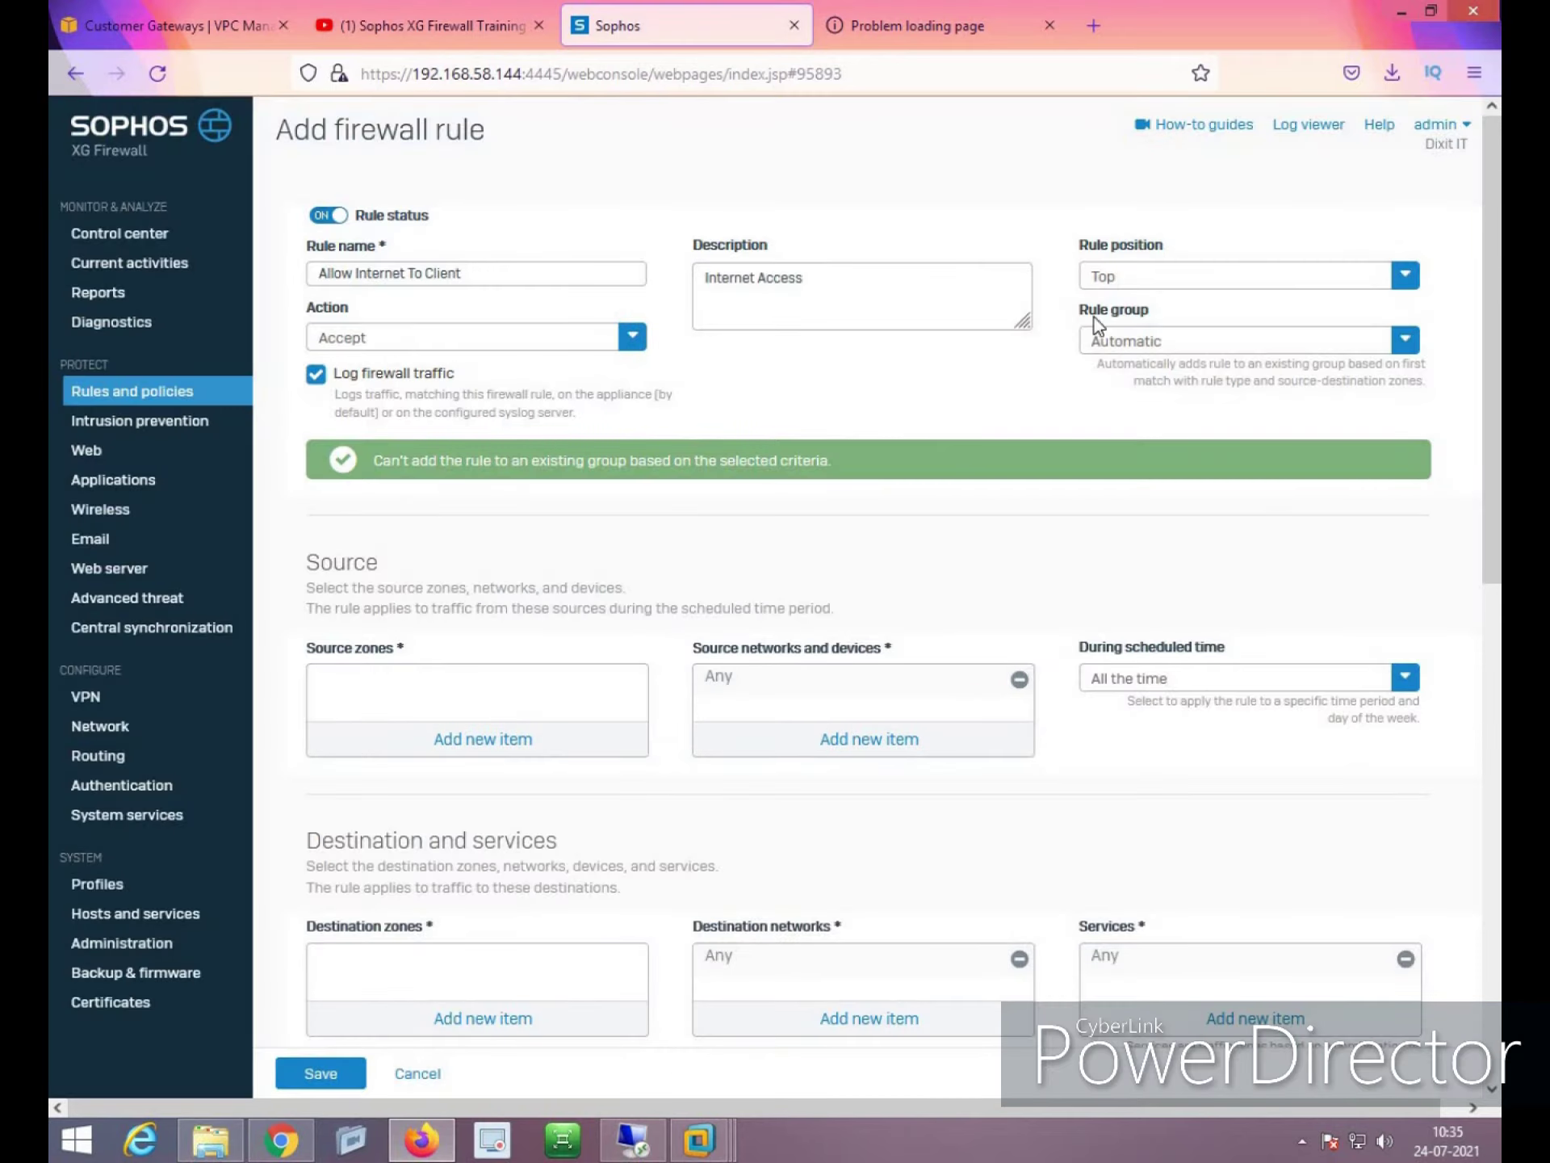
Set the rule group to None and add LAN as the rule's source zone
click(1126, 347)
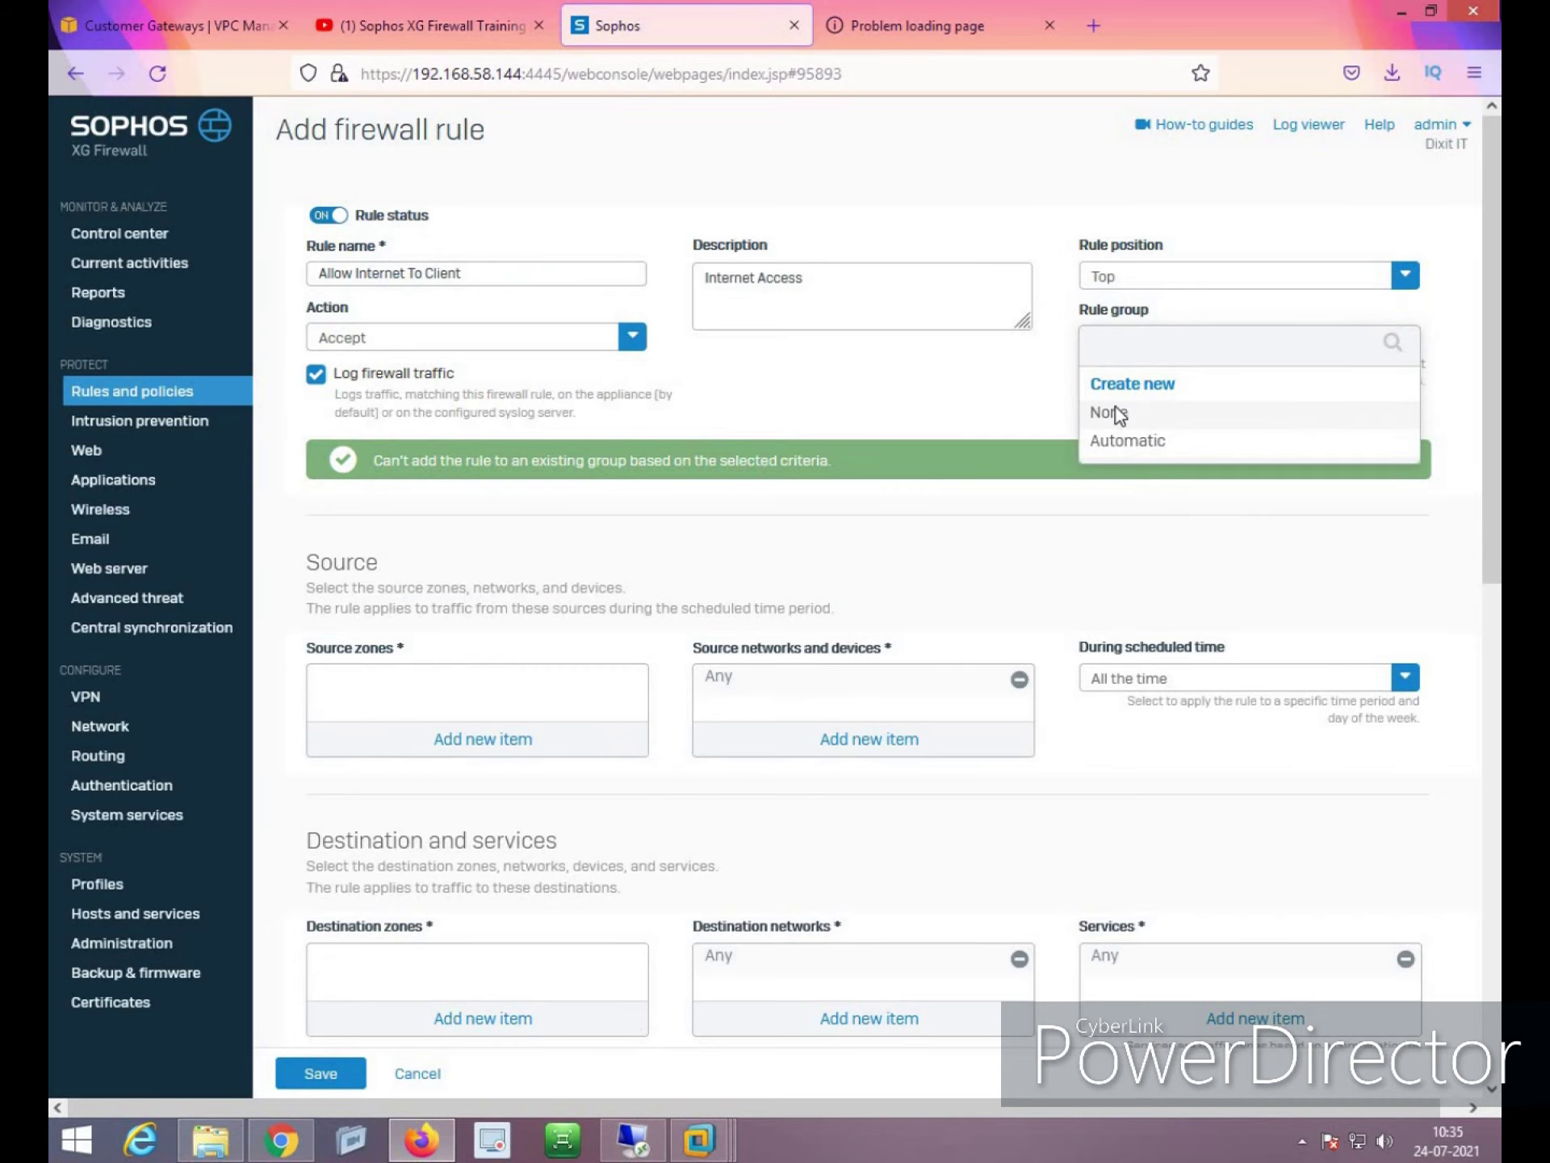
click(1118, 414)
click(493, 685)
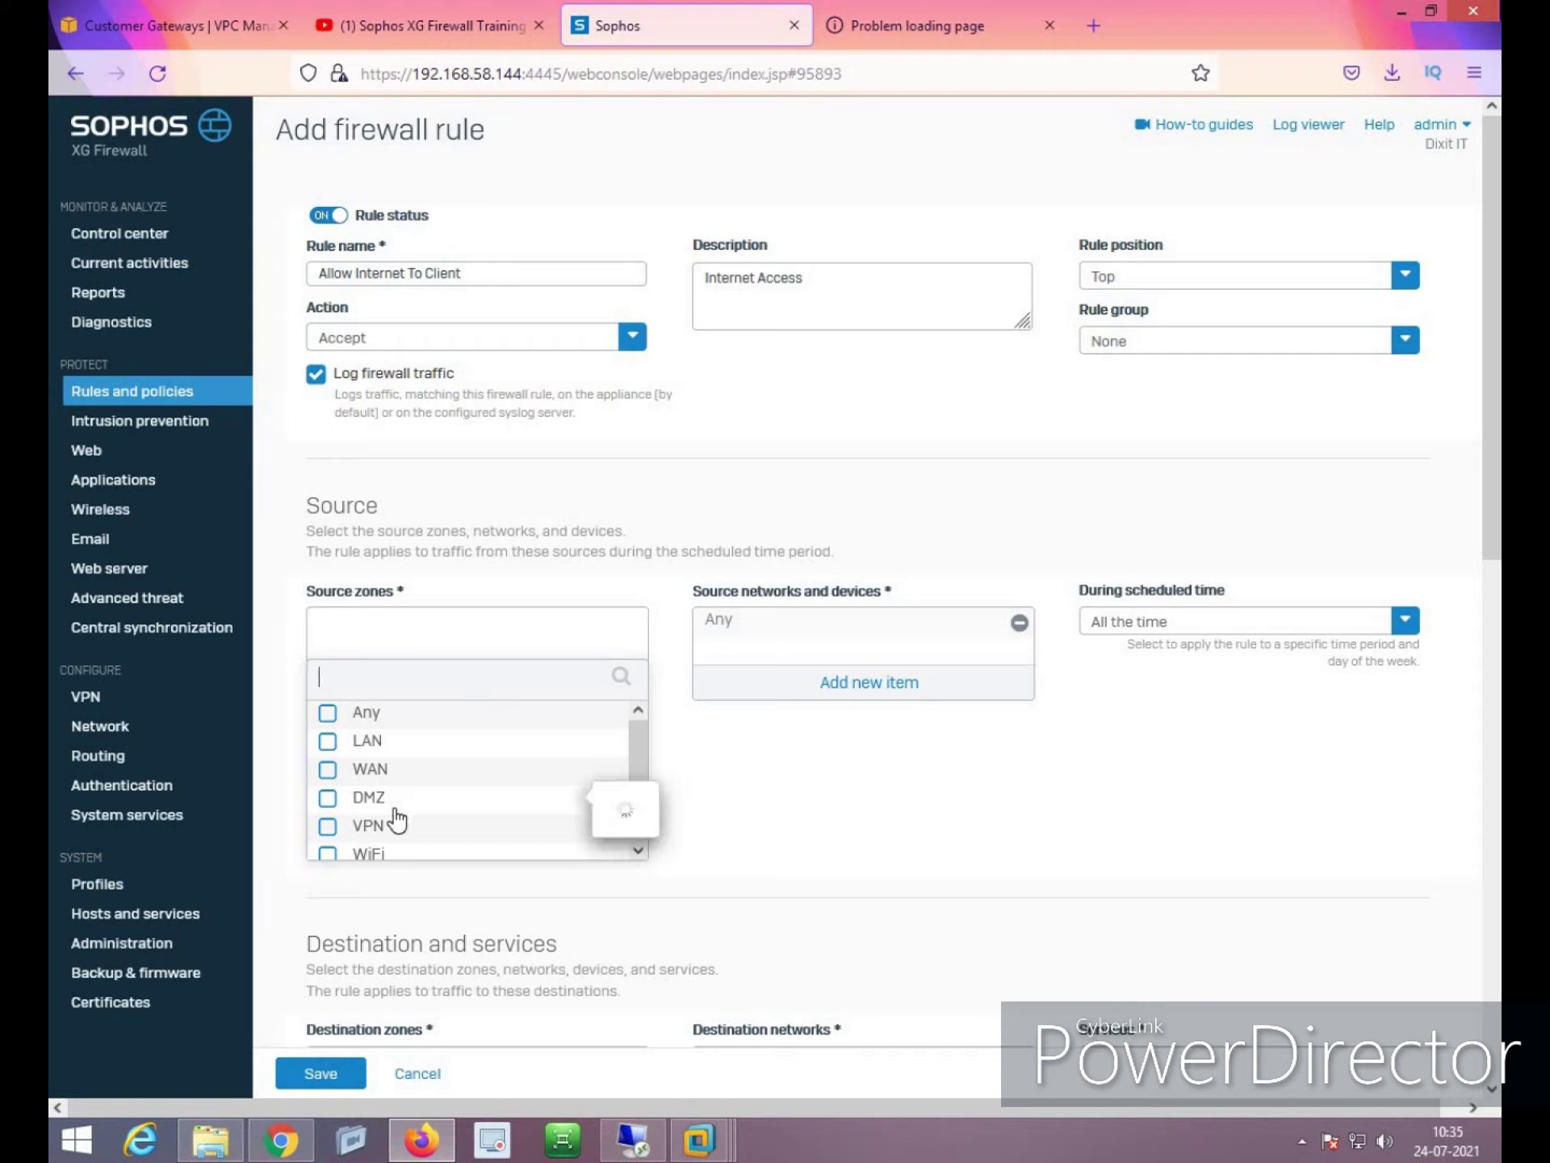
mouse_move(396, 829)
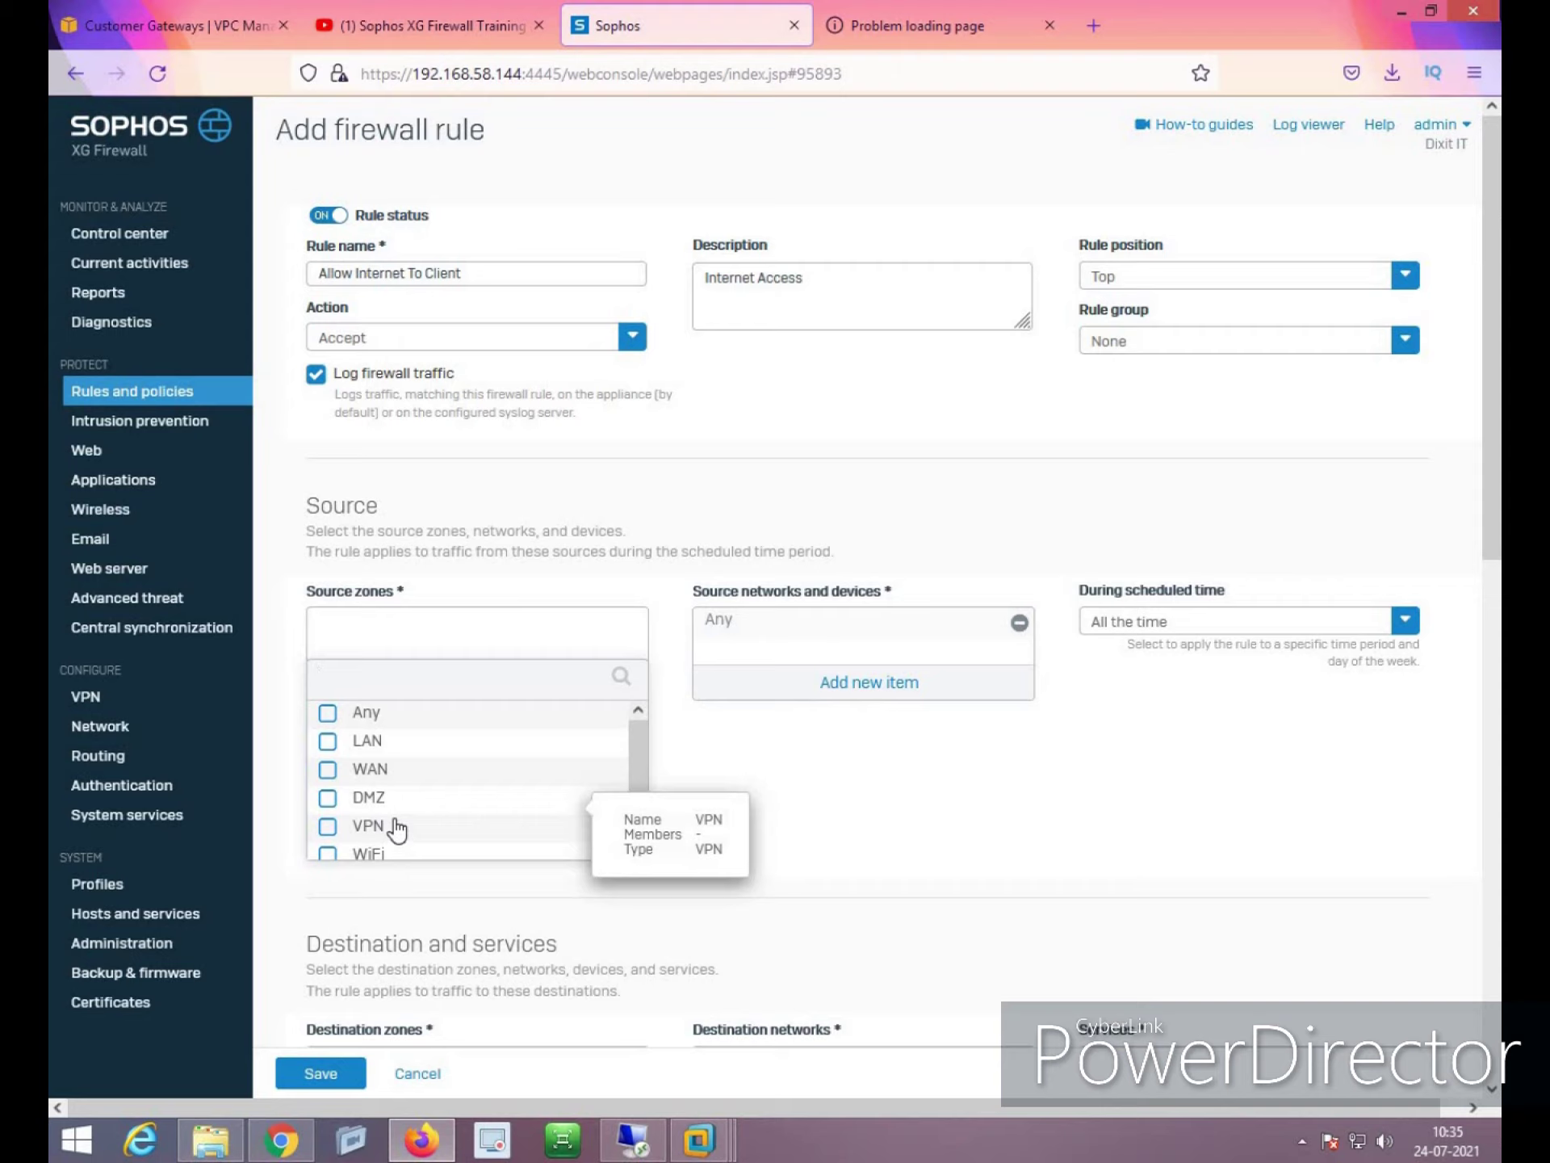
click(327, 742)
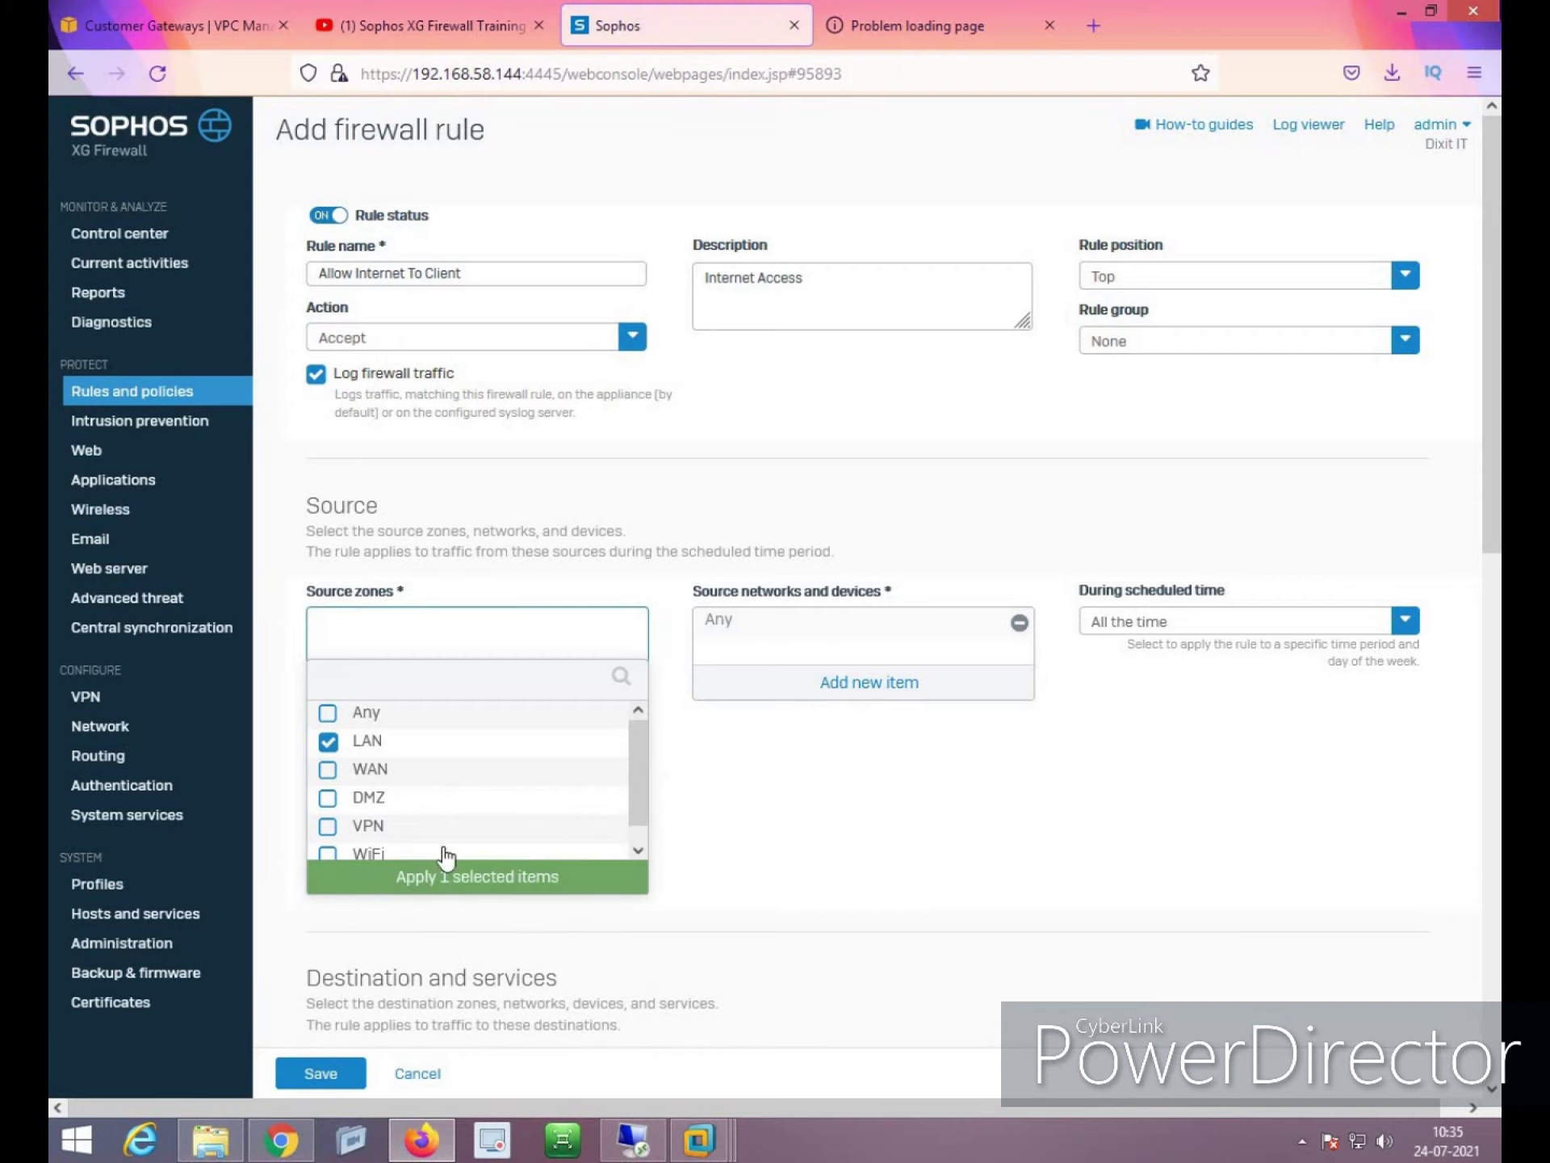
click(467, 882)
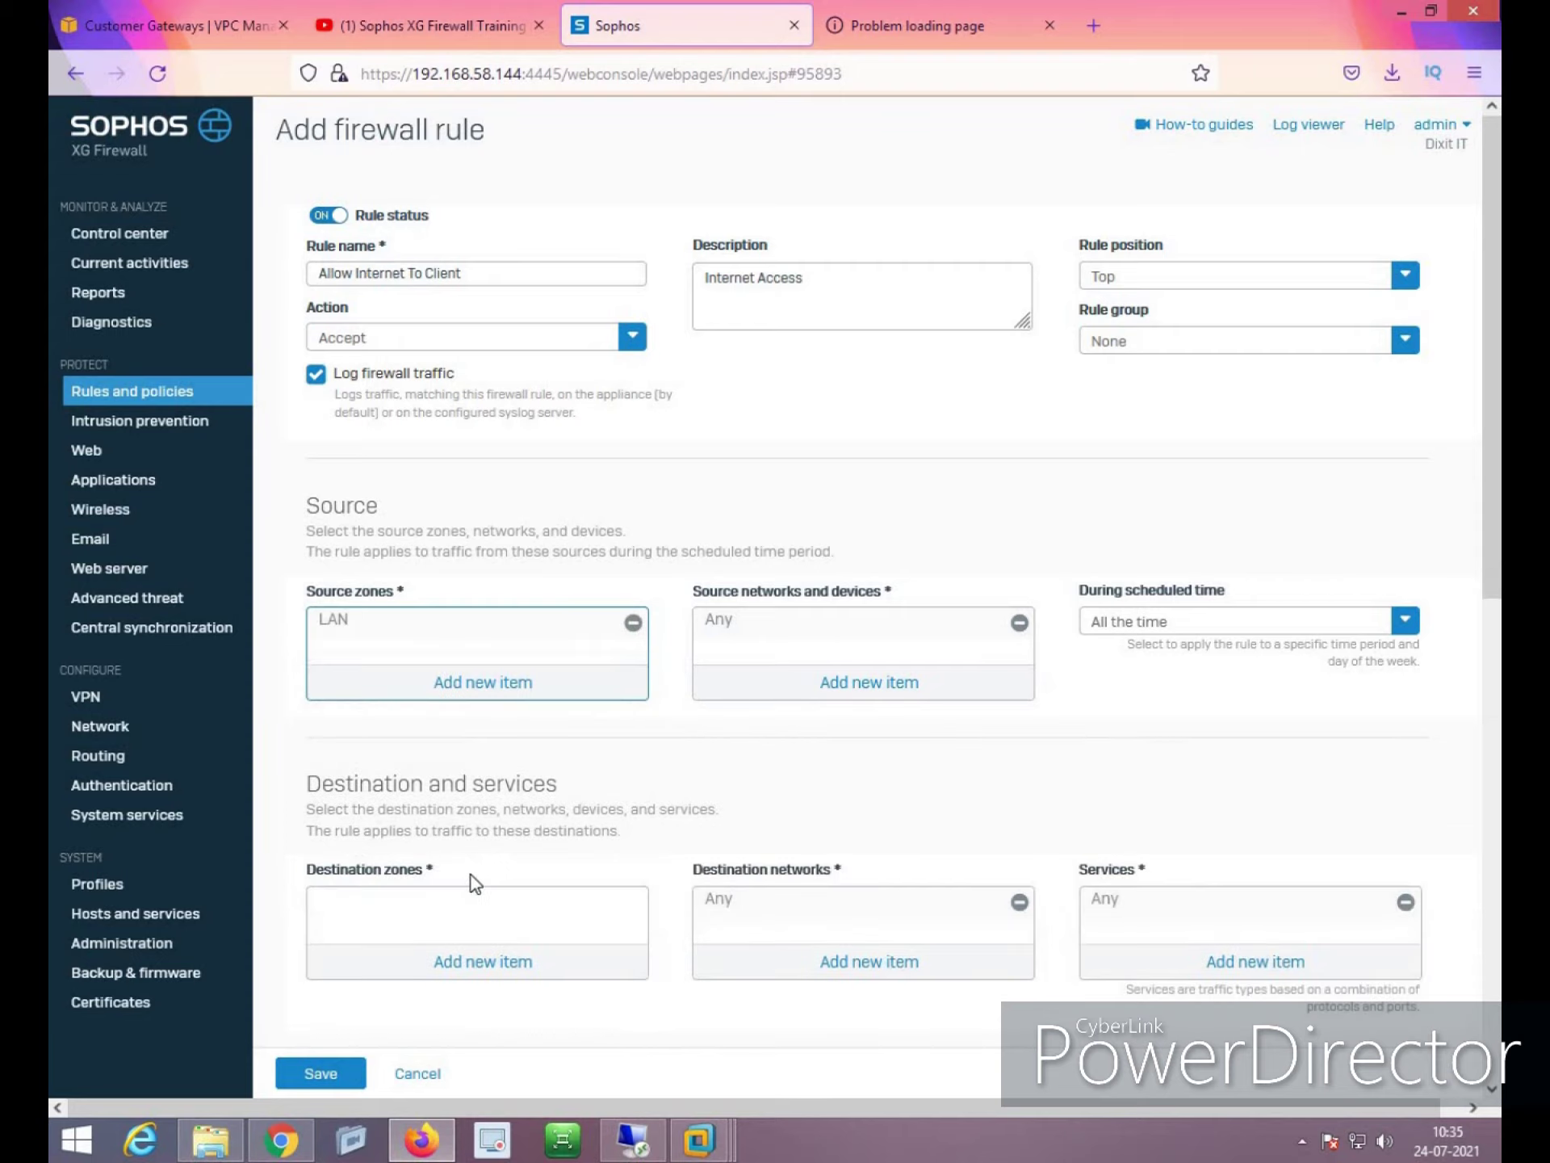
Remove Any from the source networks and devices and start a new IP host named Client there
click(1019, 622)
click(878, 685)
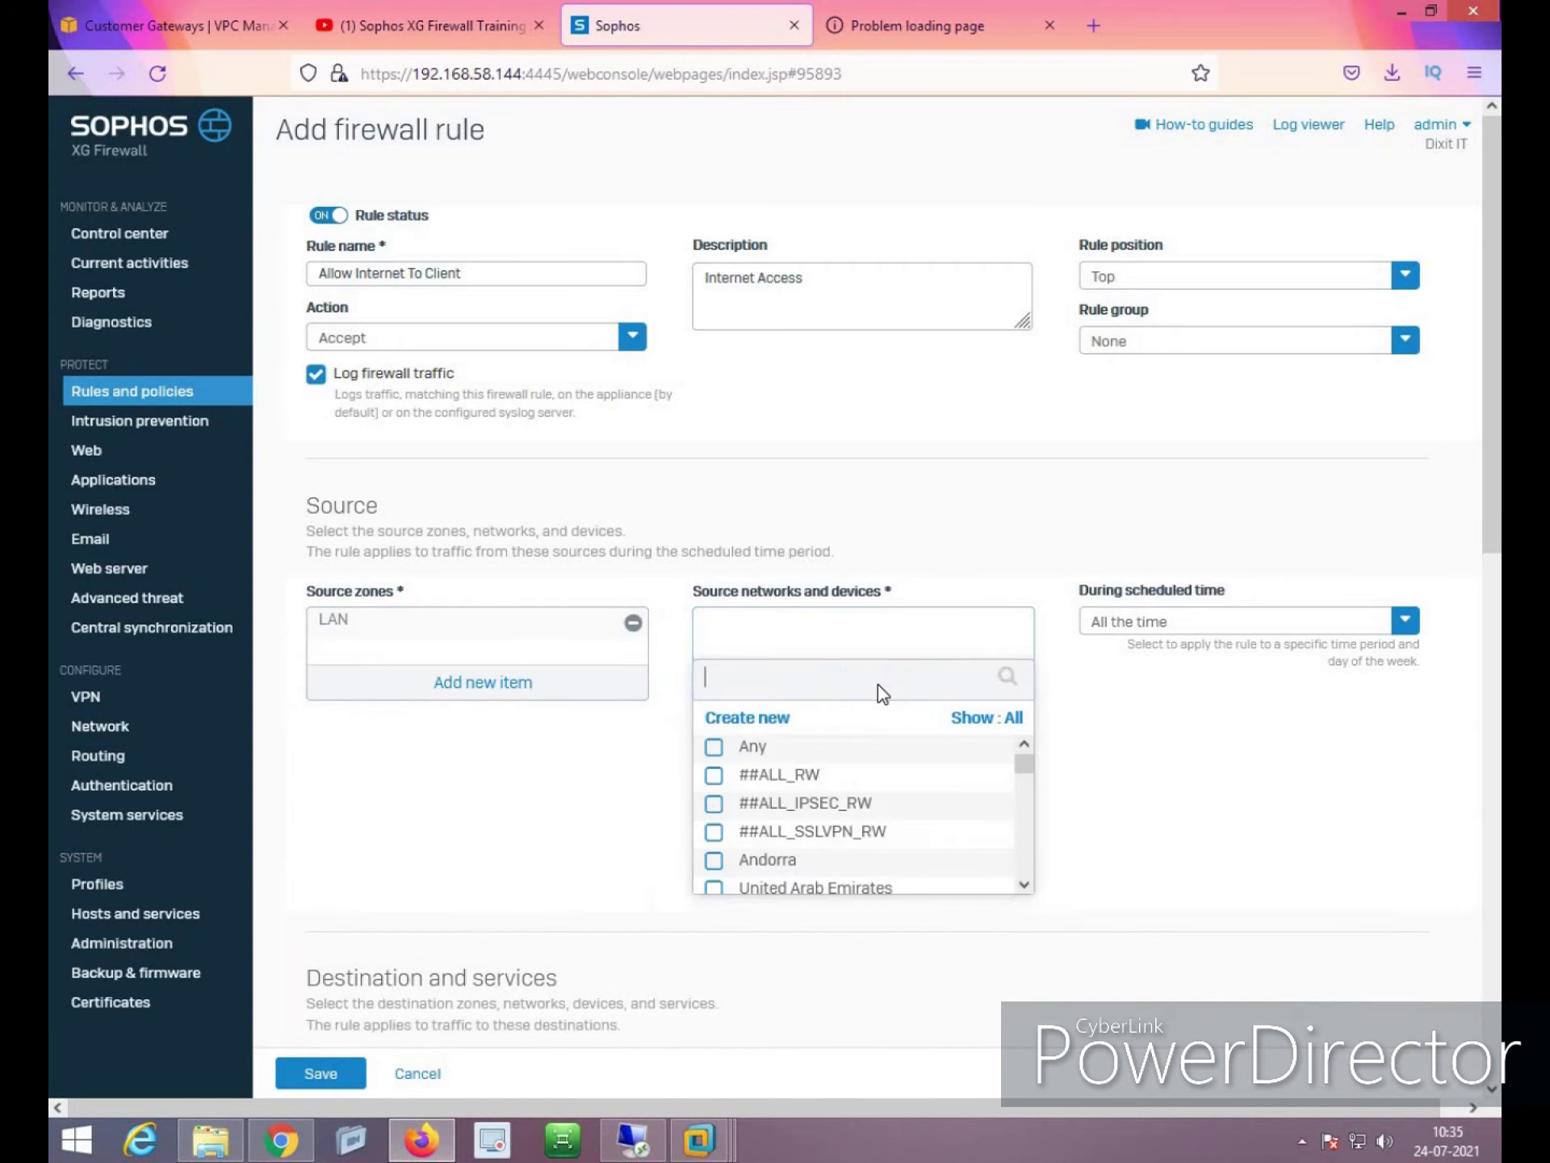
click(777, 720)
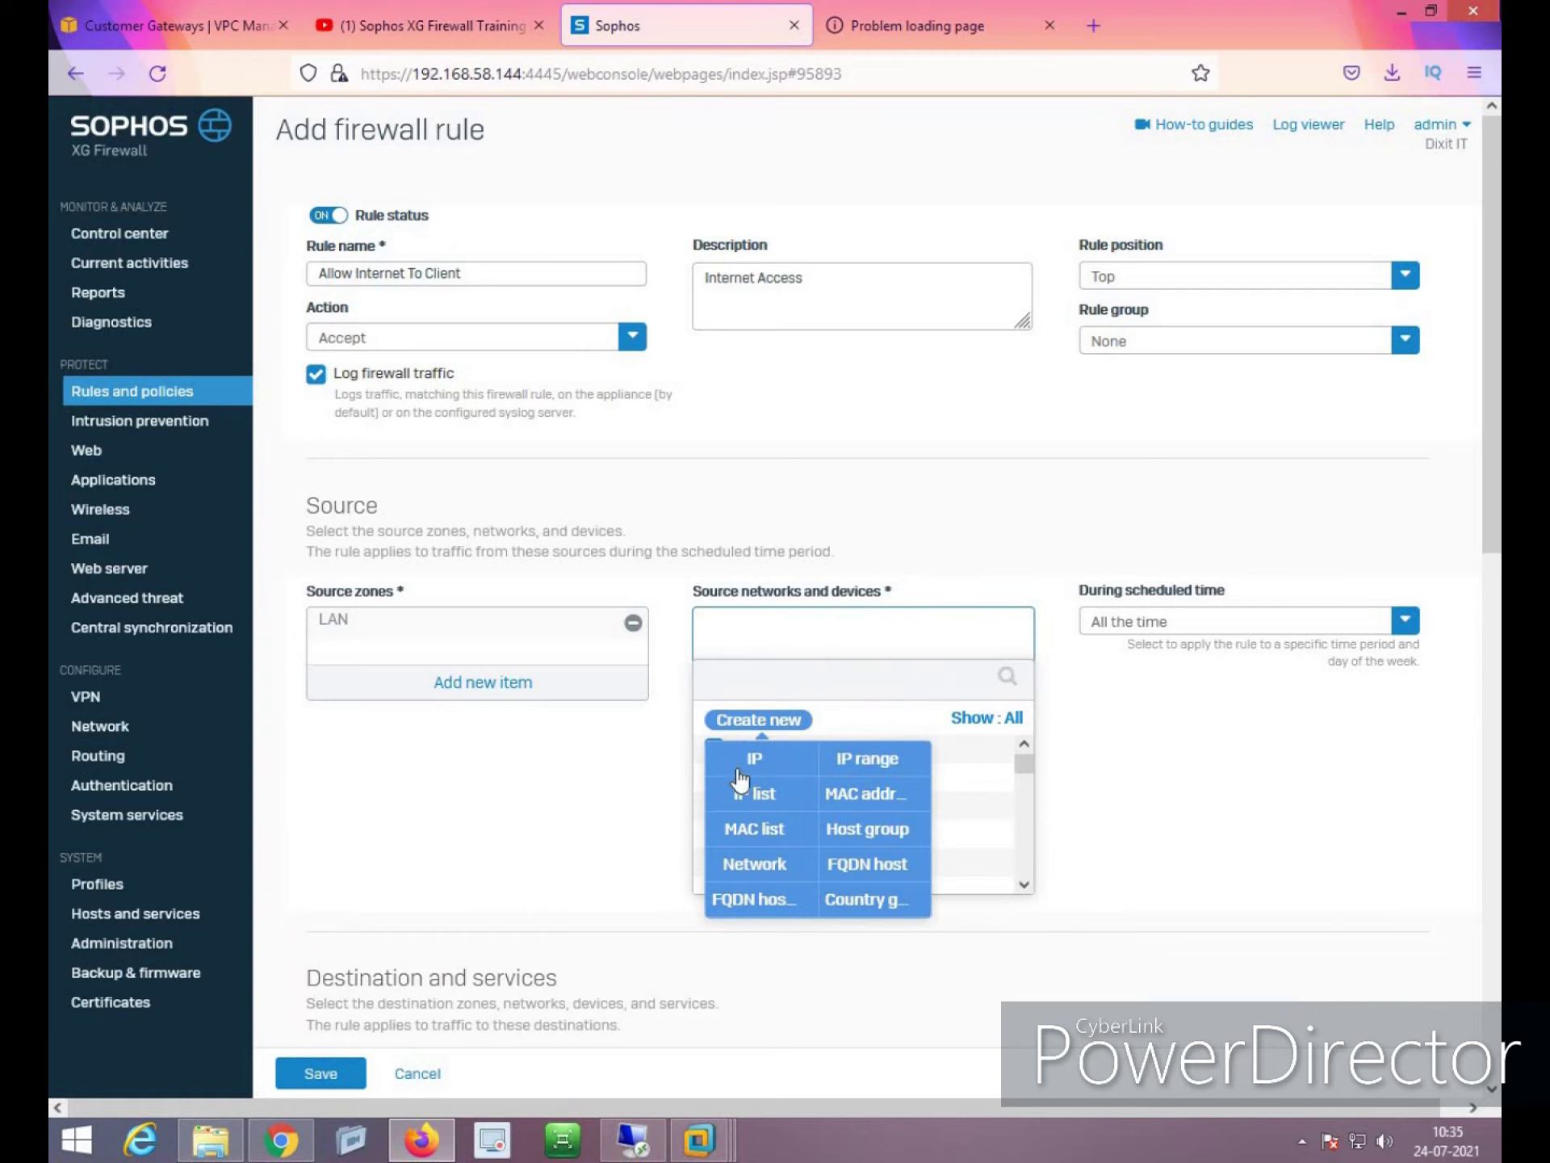
click(754, 765)
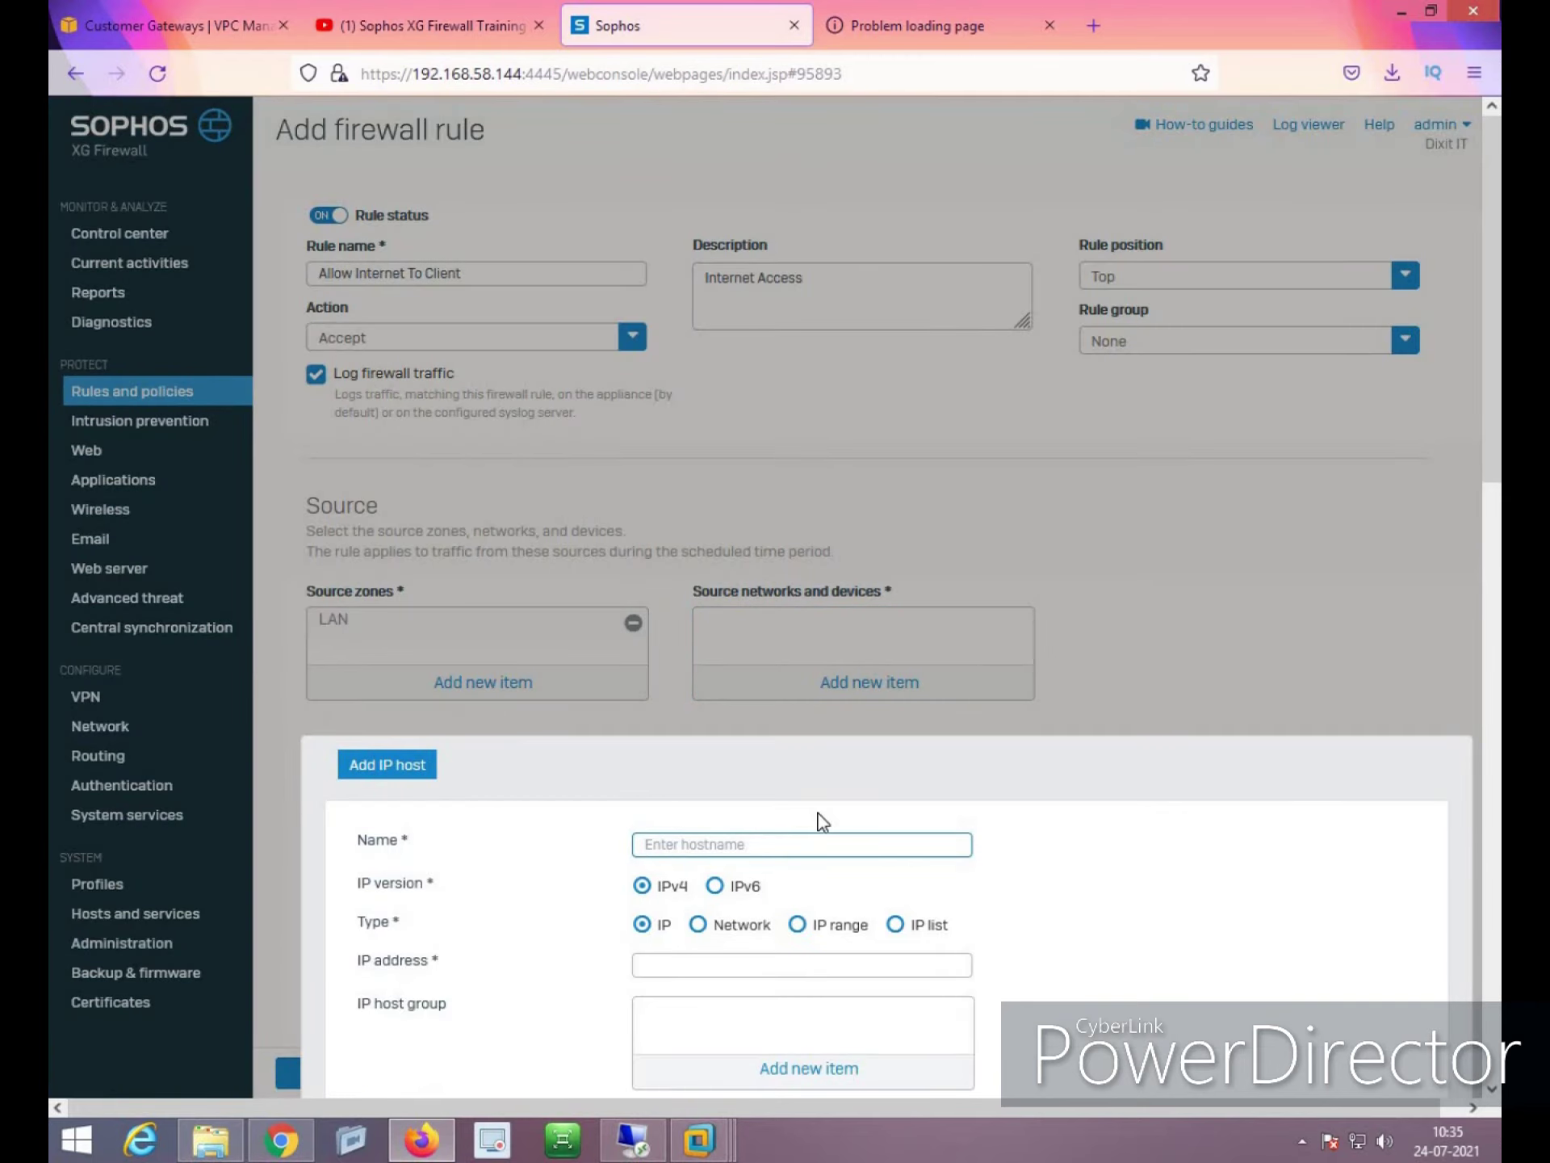
scroll(818, 820, down, 3)
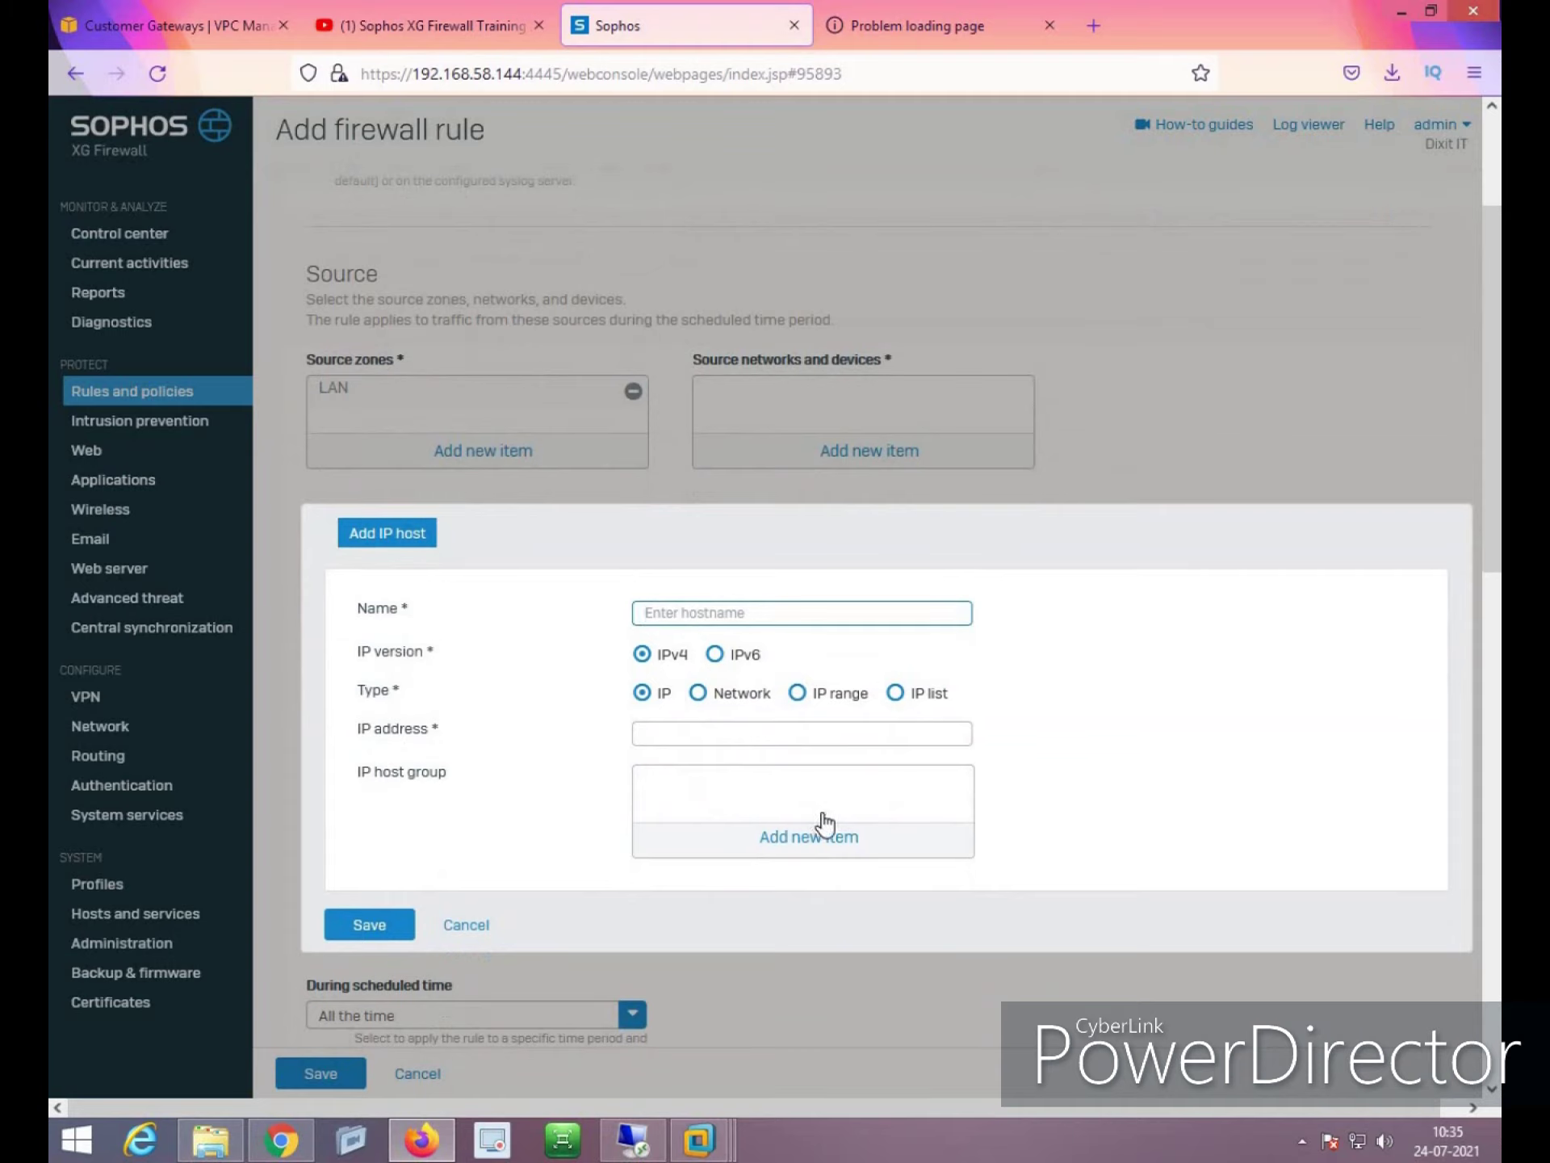
text(Client)
Look up the client's IP address by running ipconfig in a new command prompt on the Sophos-Client Machine in VMware Workstation
click(700, 1139)
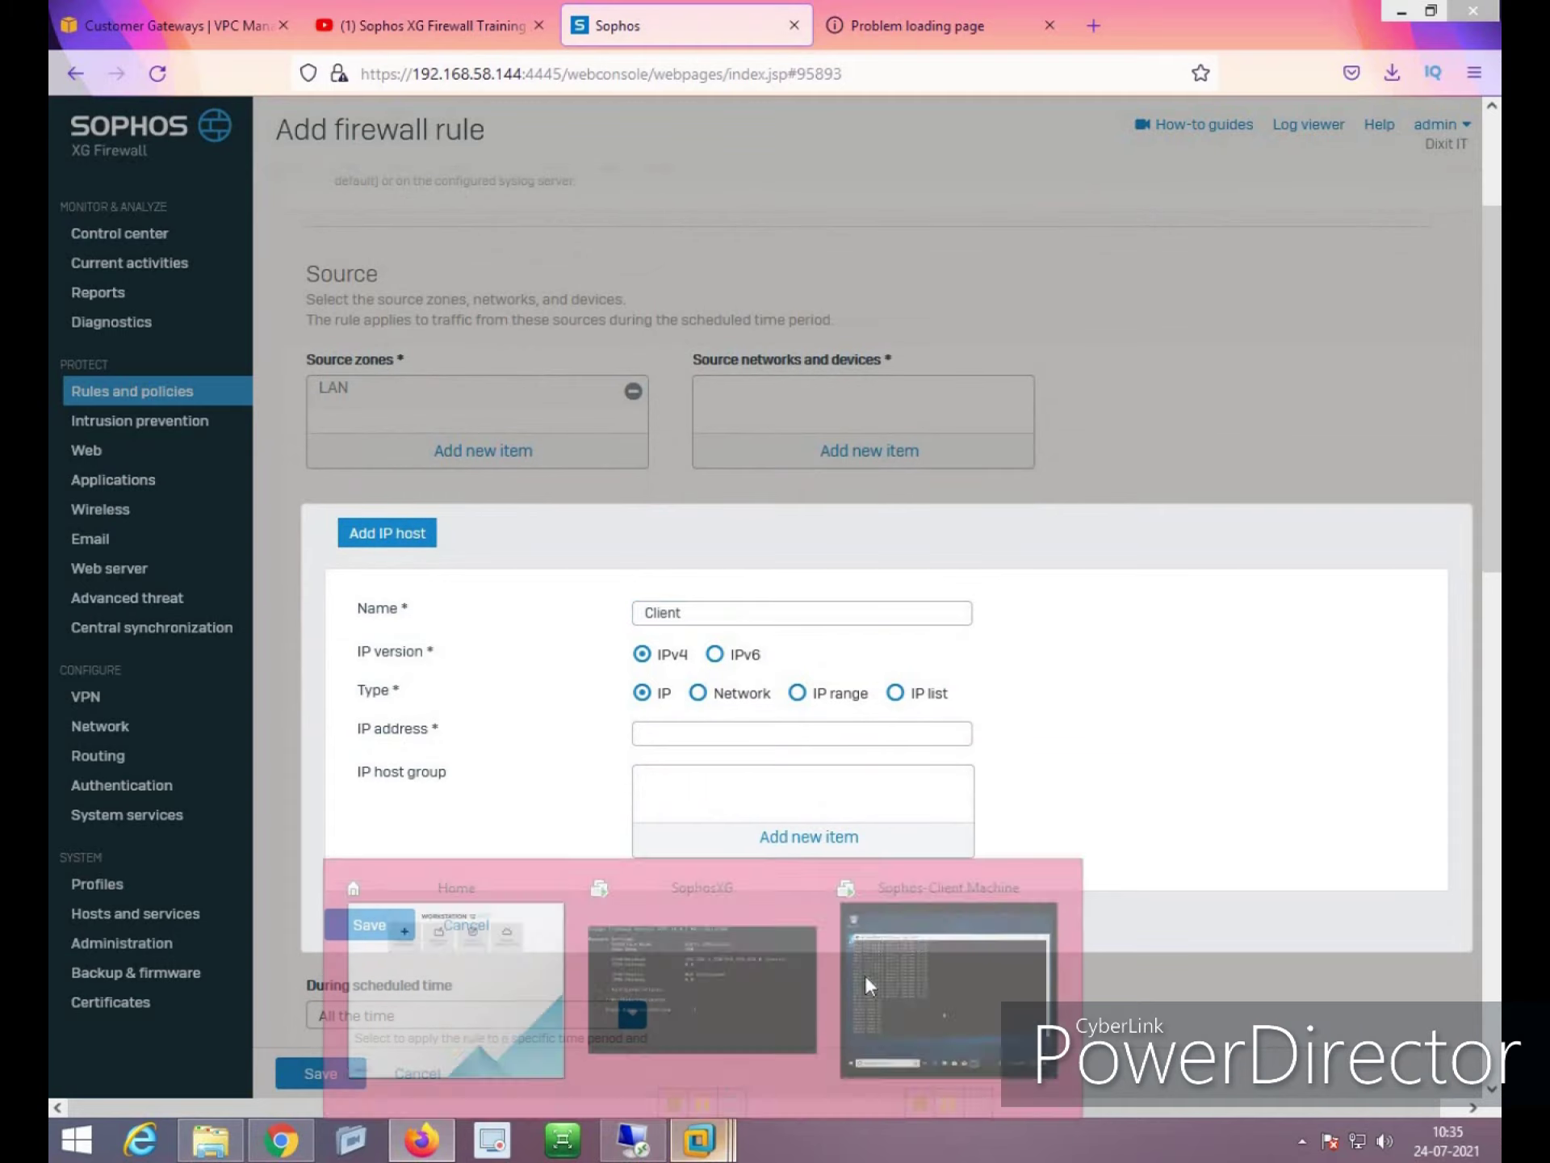
click(889, 957)
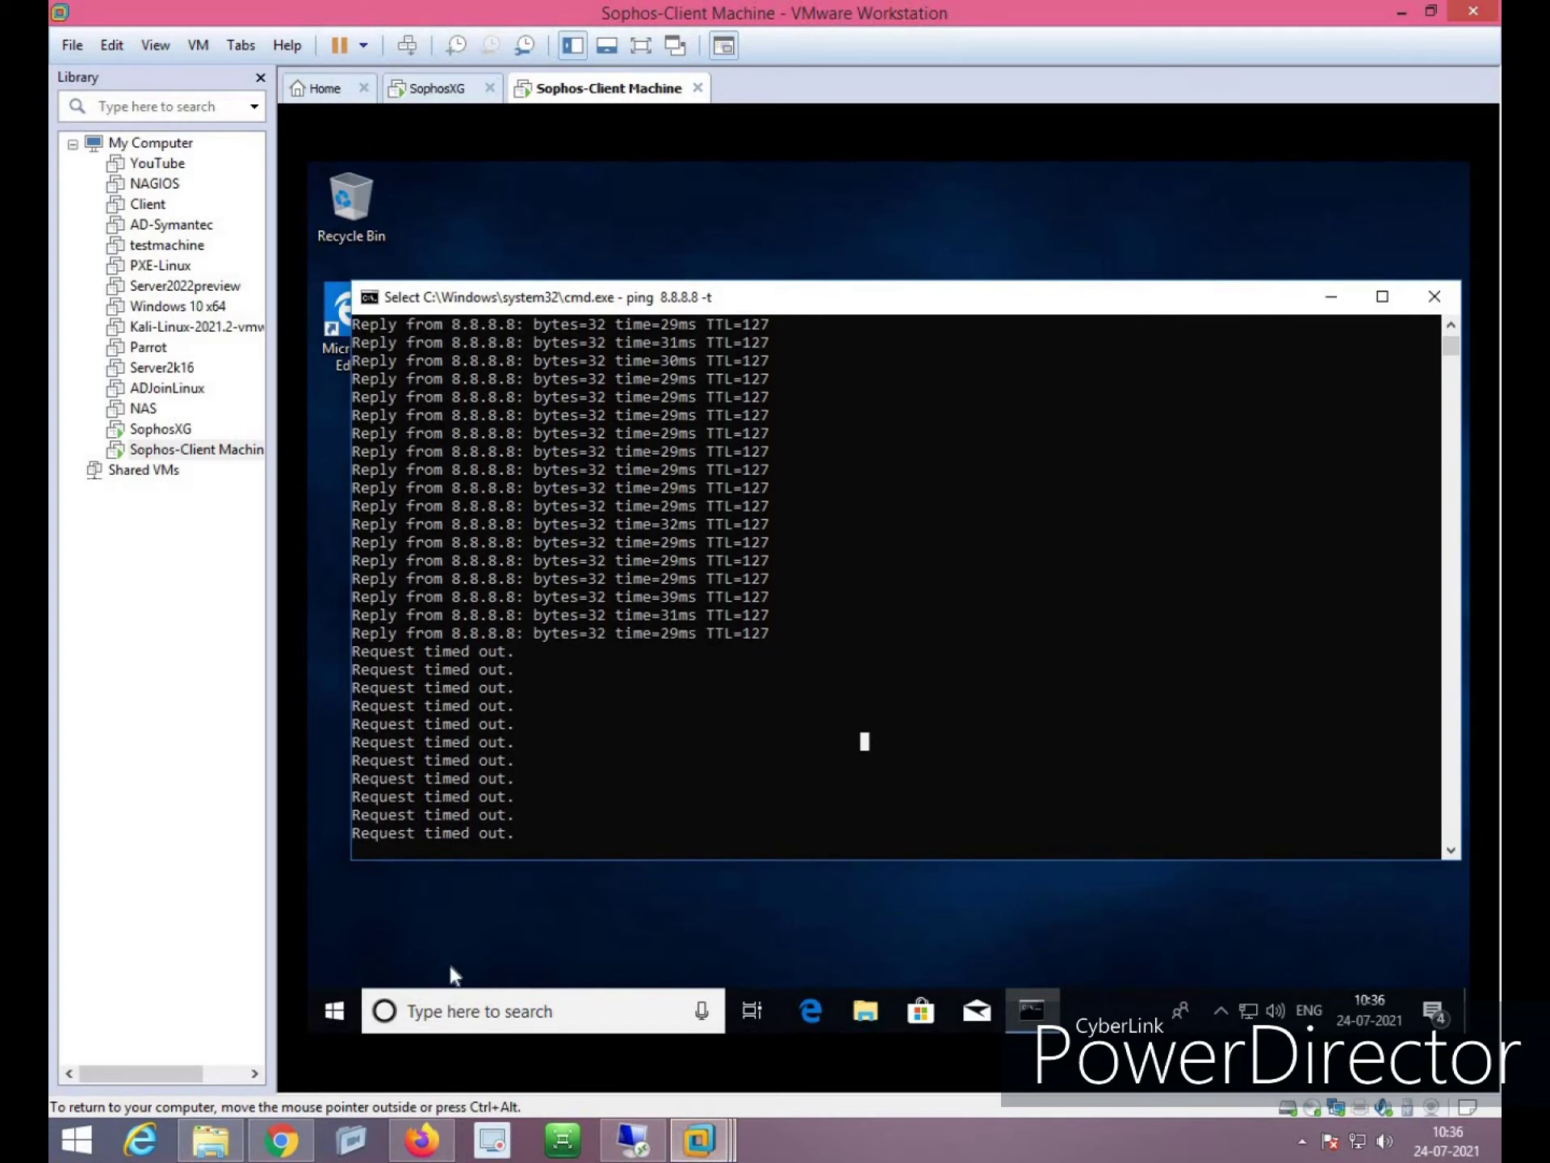
right_click(332, 1006)
click(404, 888)
text(cmd)
key(Return)
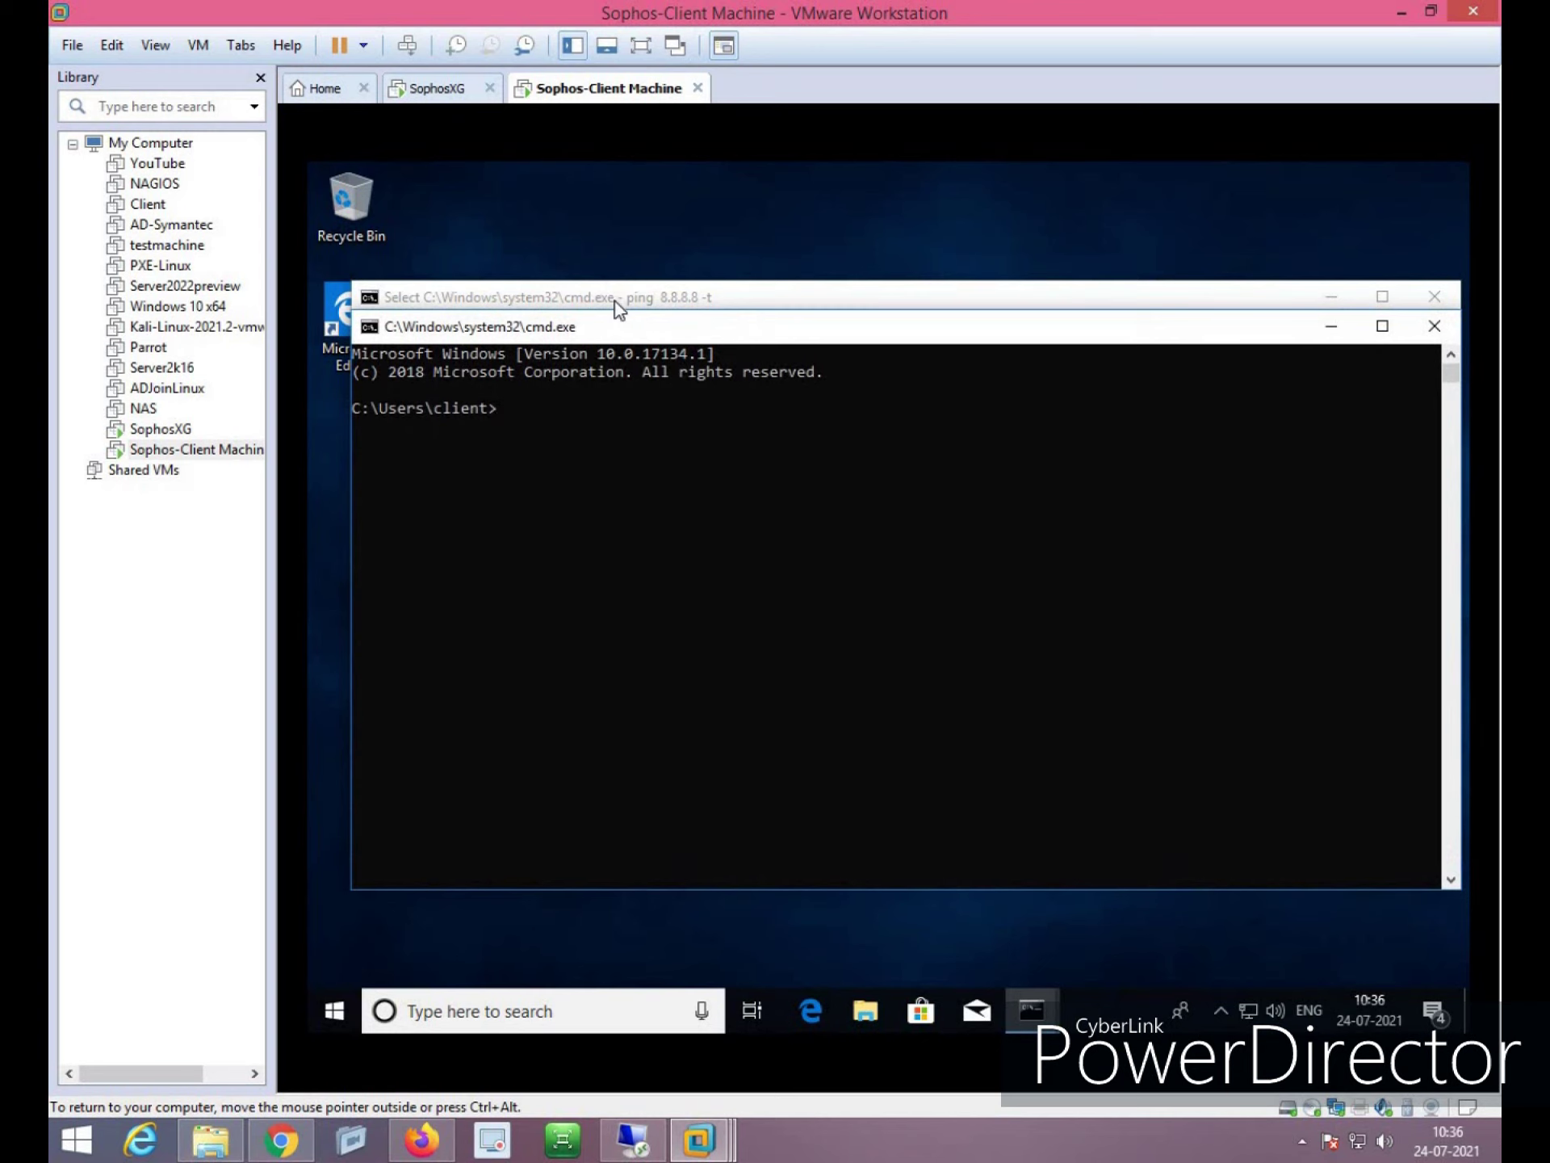
drag(619, 330, 941, 359)
click(930, 476)
text(ipconfig)
key(Return)
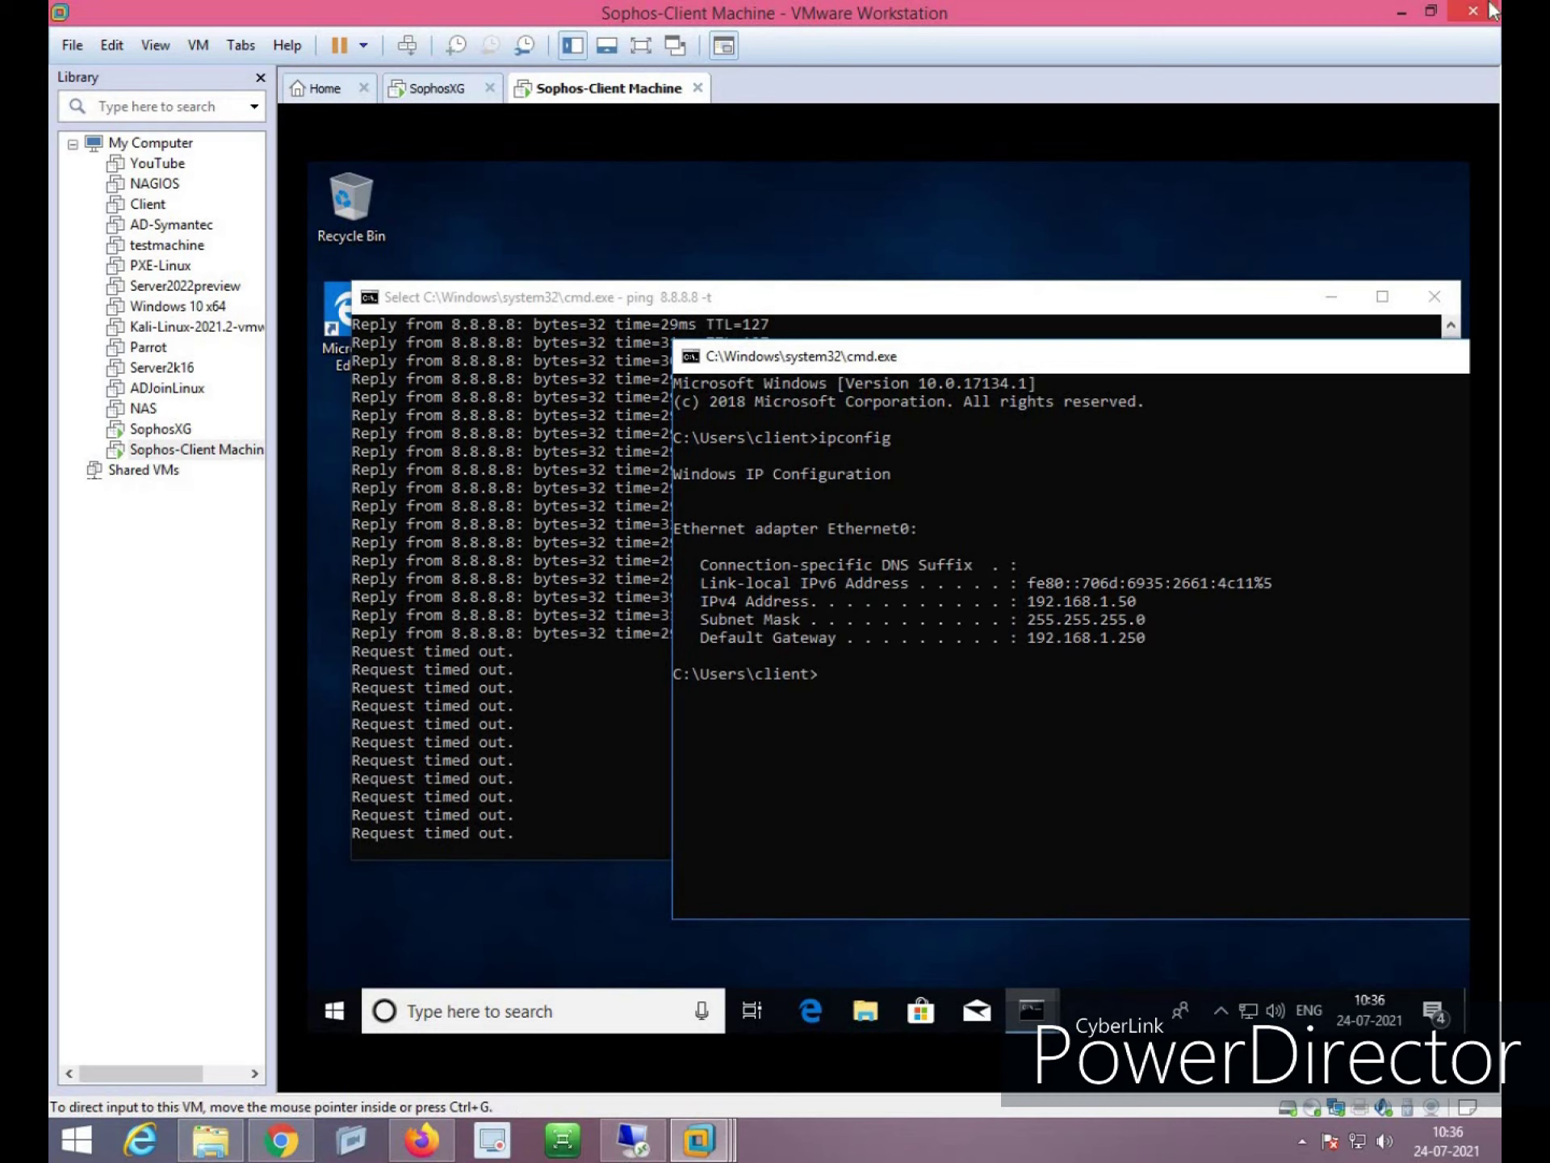
Back in the Sophos console in Firefox, set the new Client host's IP address to 192.168.1.50 and save the host
click(1412, 13)
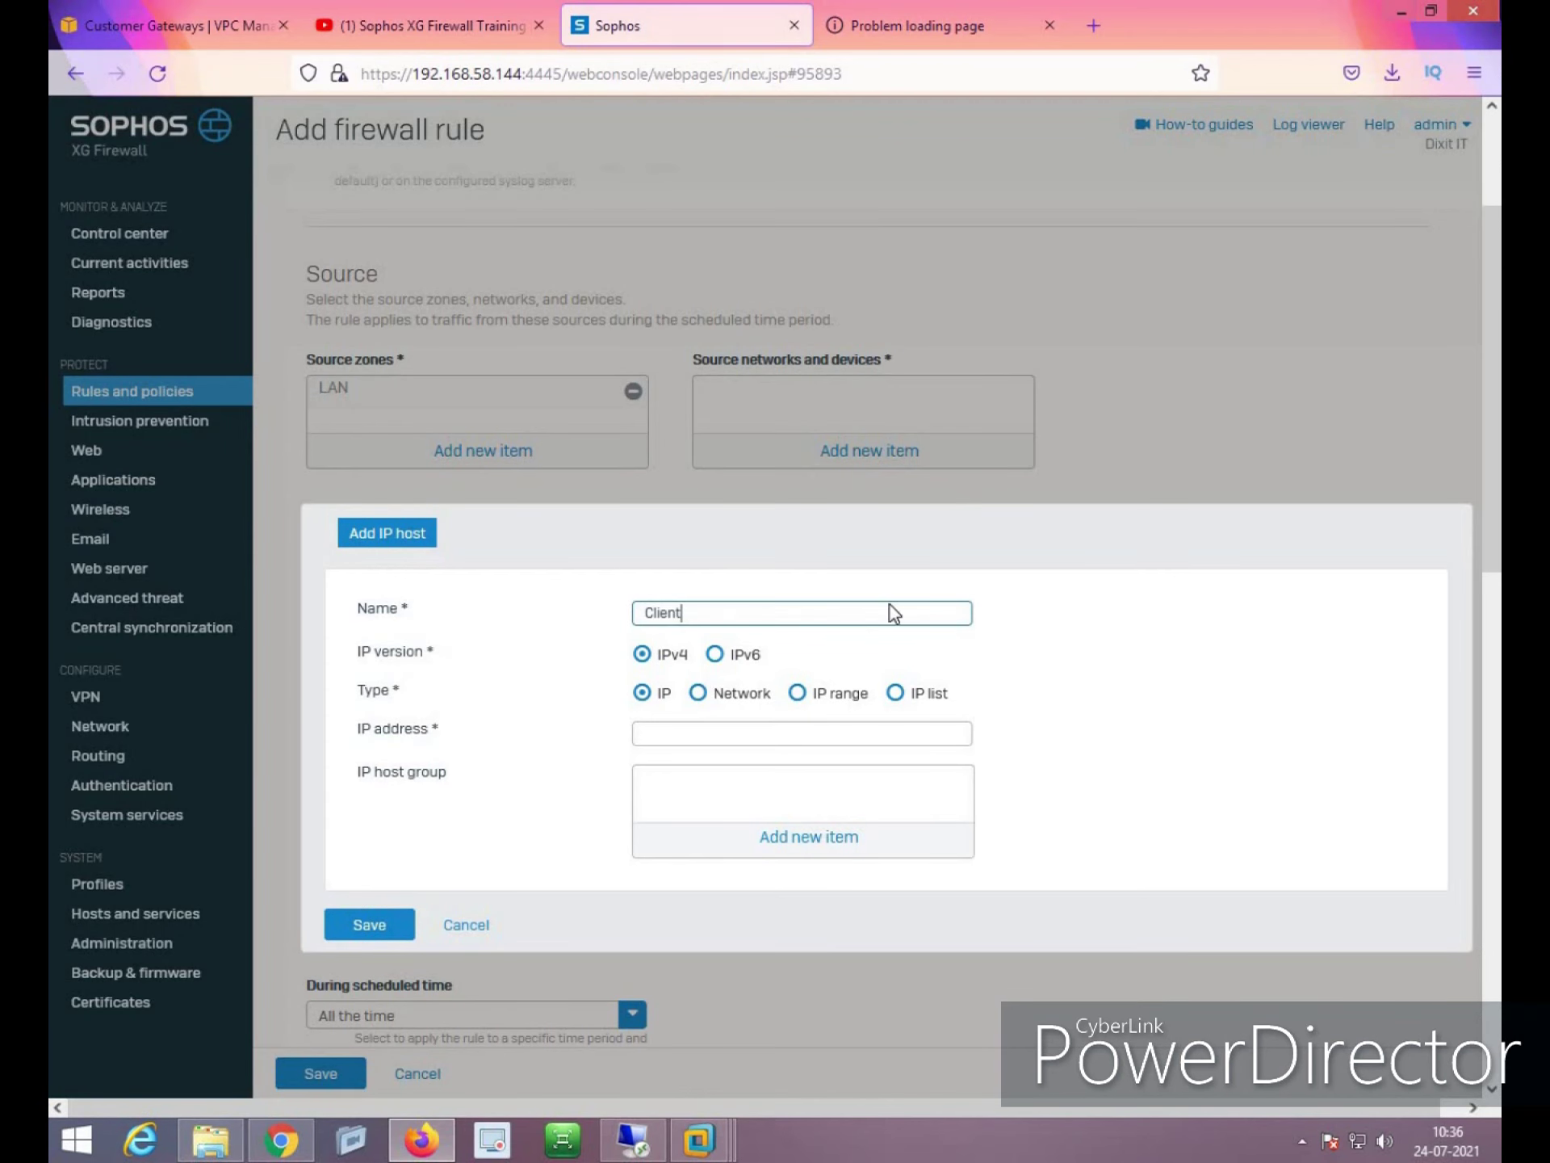
click(737, 746)
text(92.168.1.5)
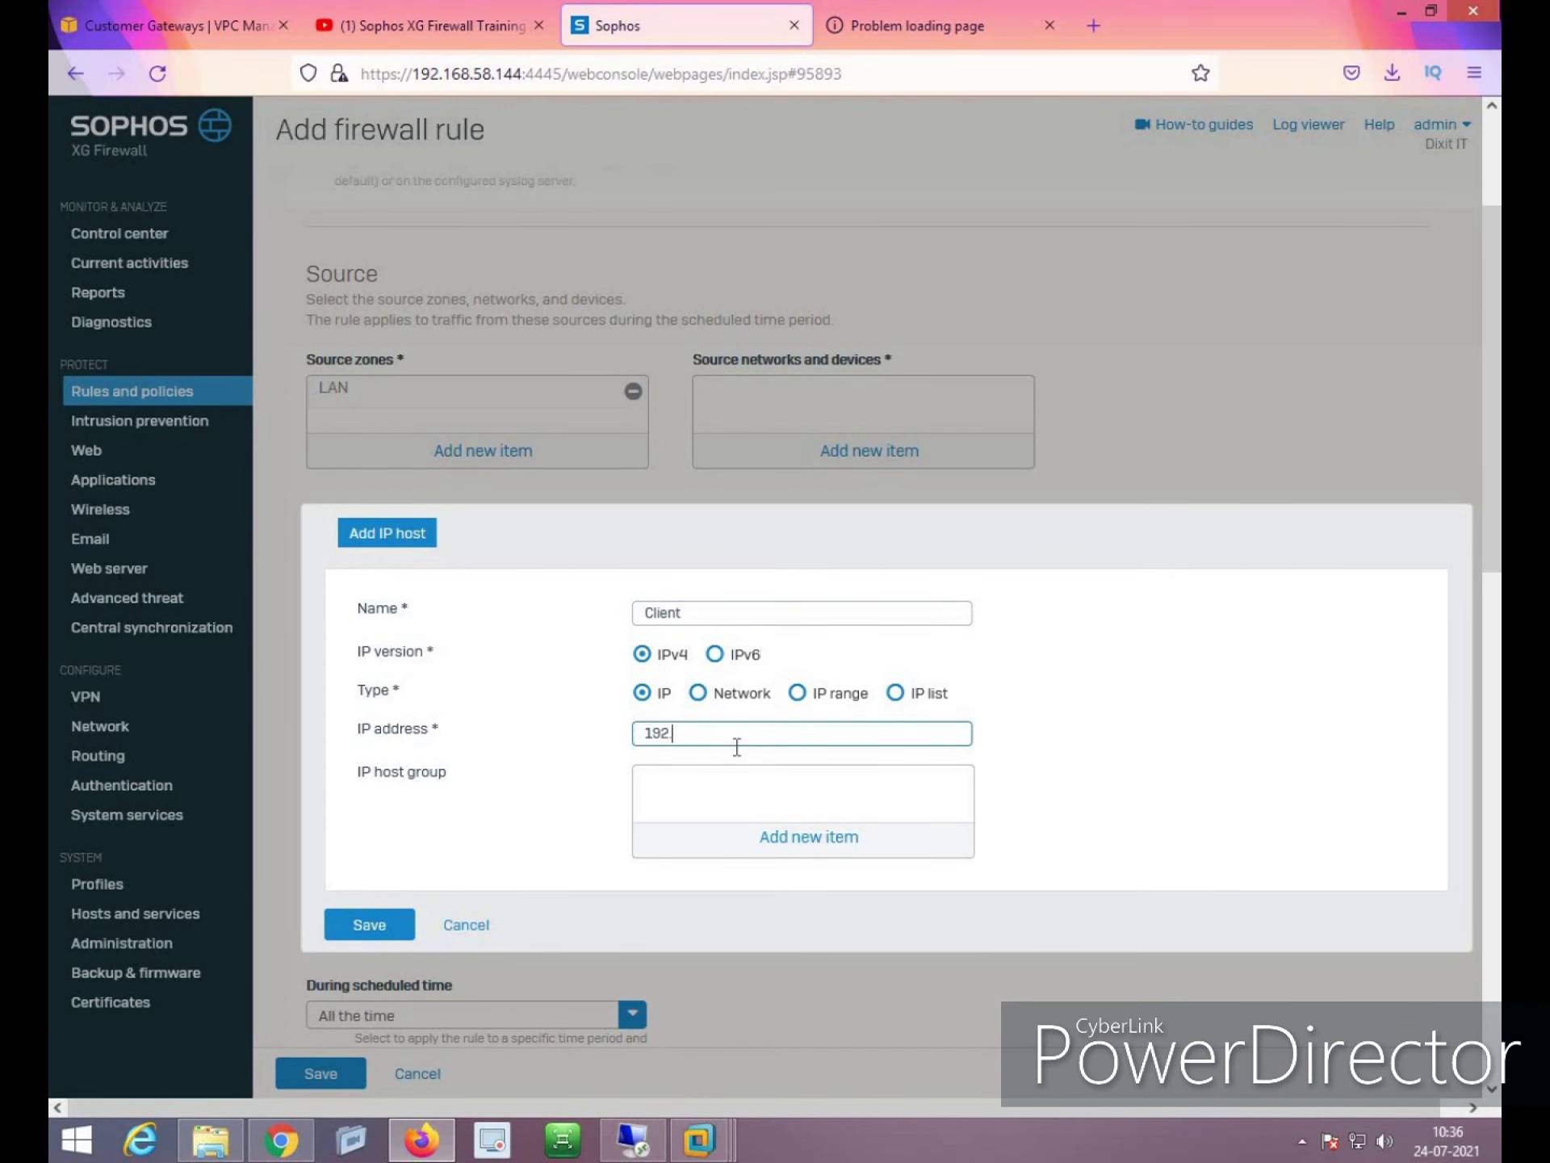
text(0)
click(399, 925)
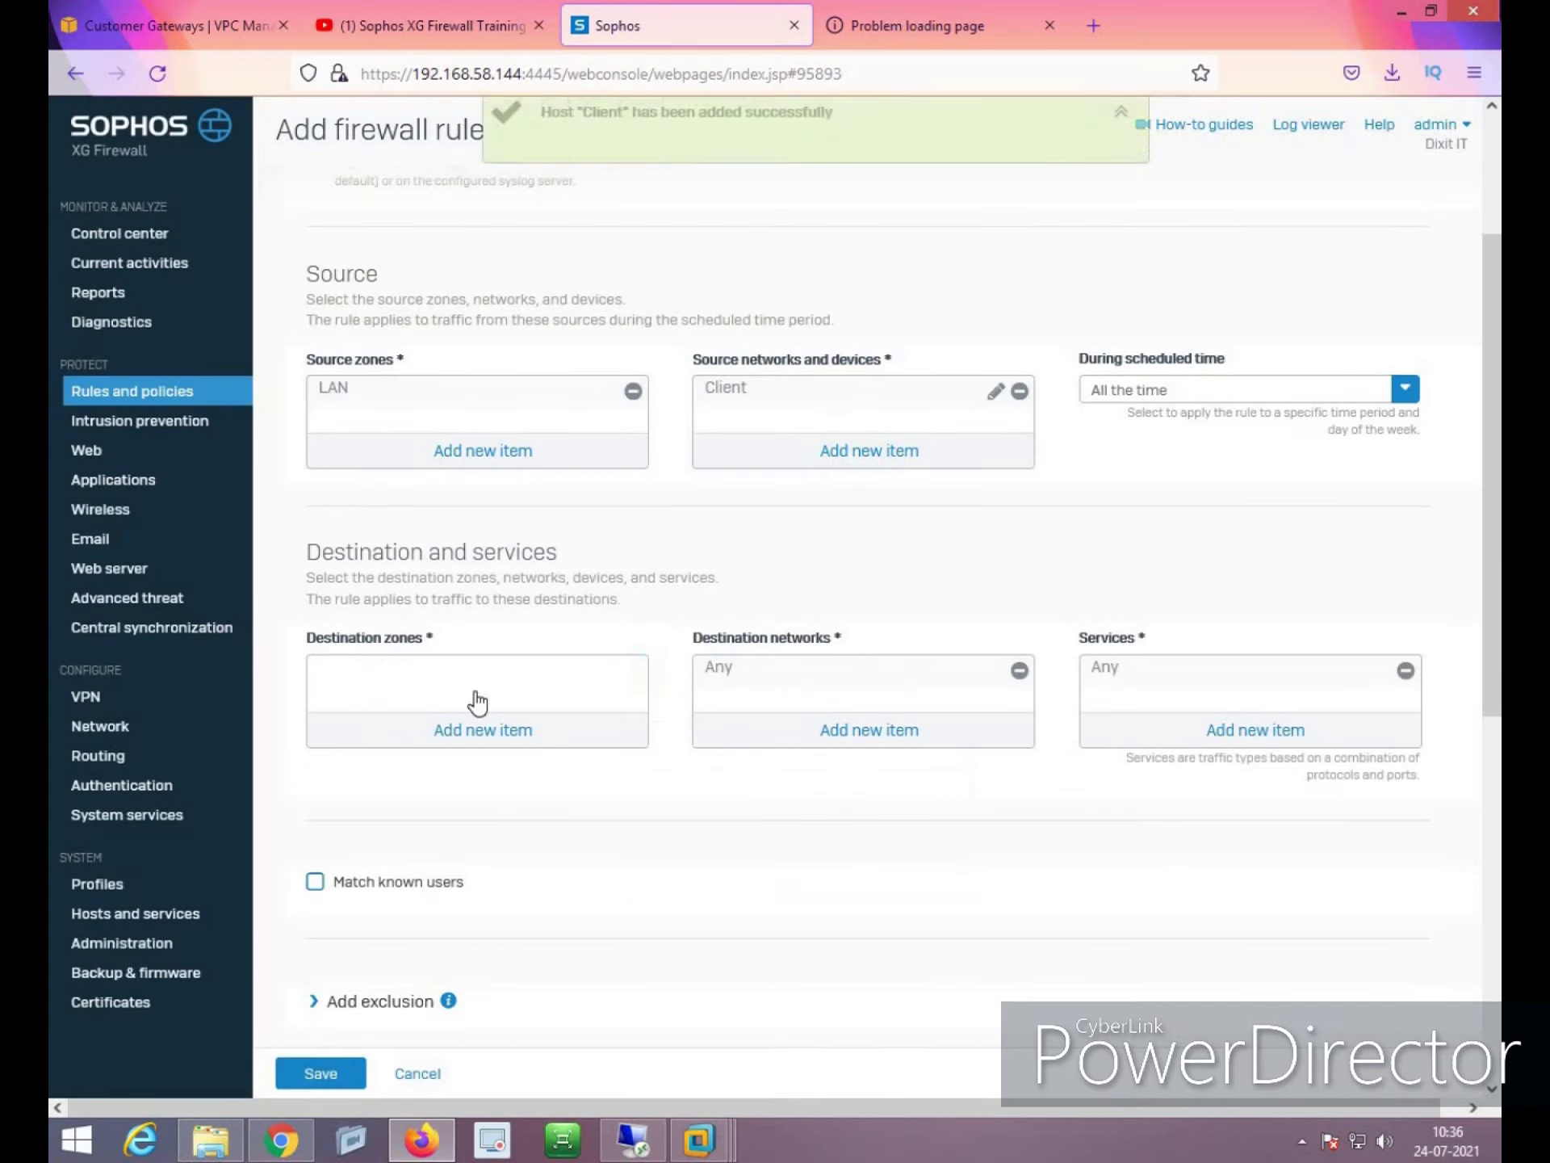
Add WAN as the firewall rule's destination zone
click(452, 747)
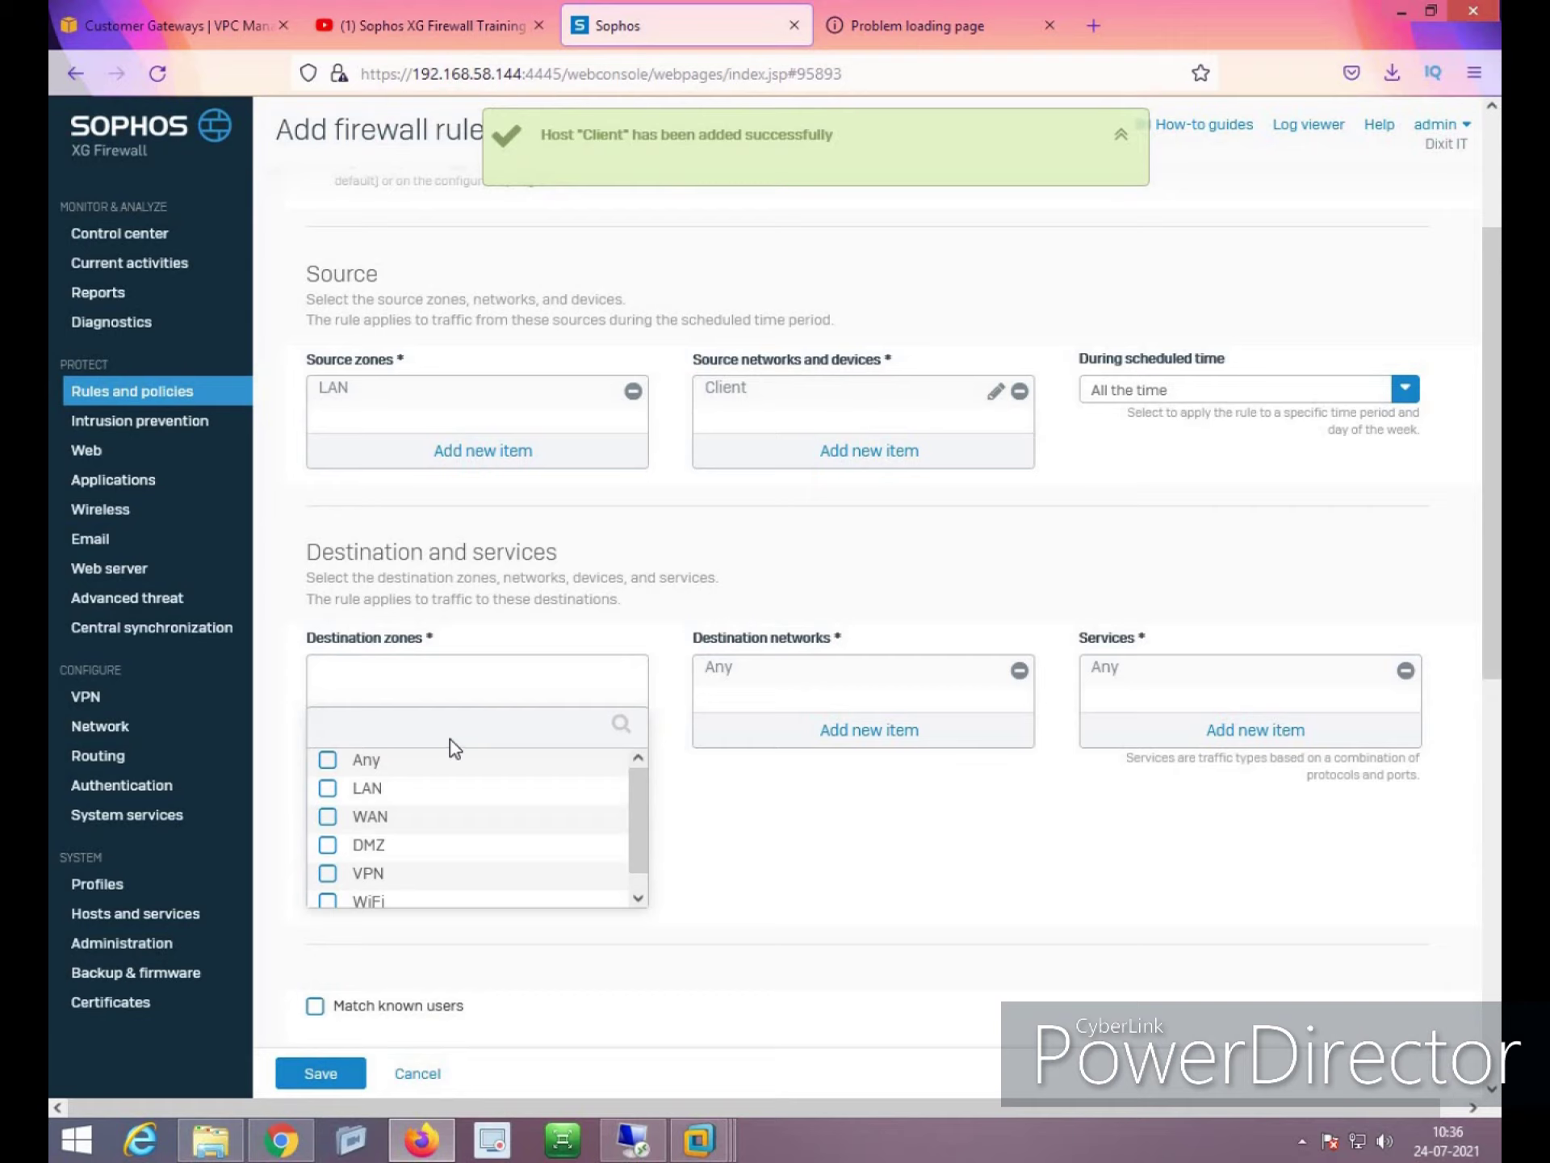
click(328, 818)
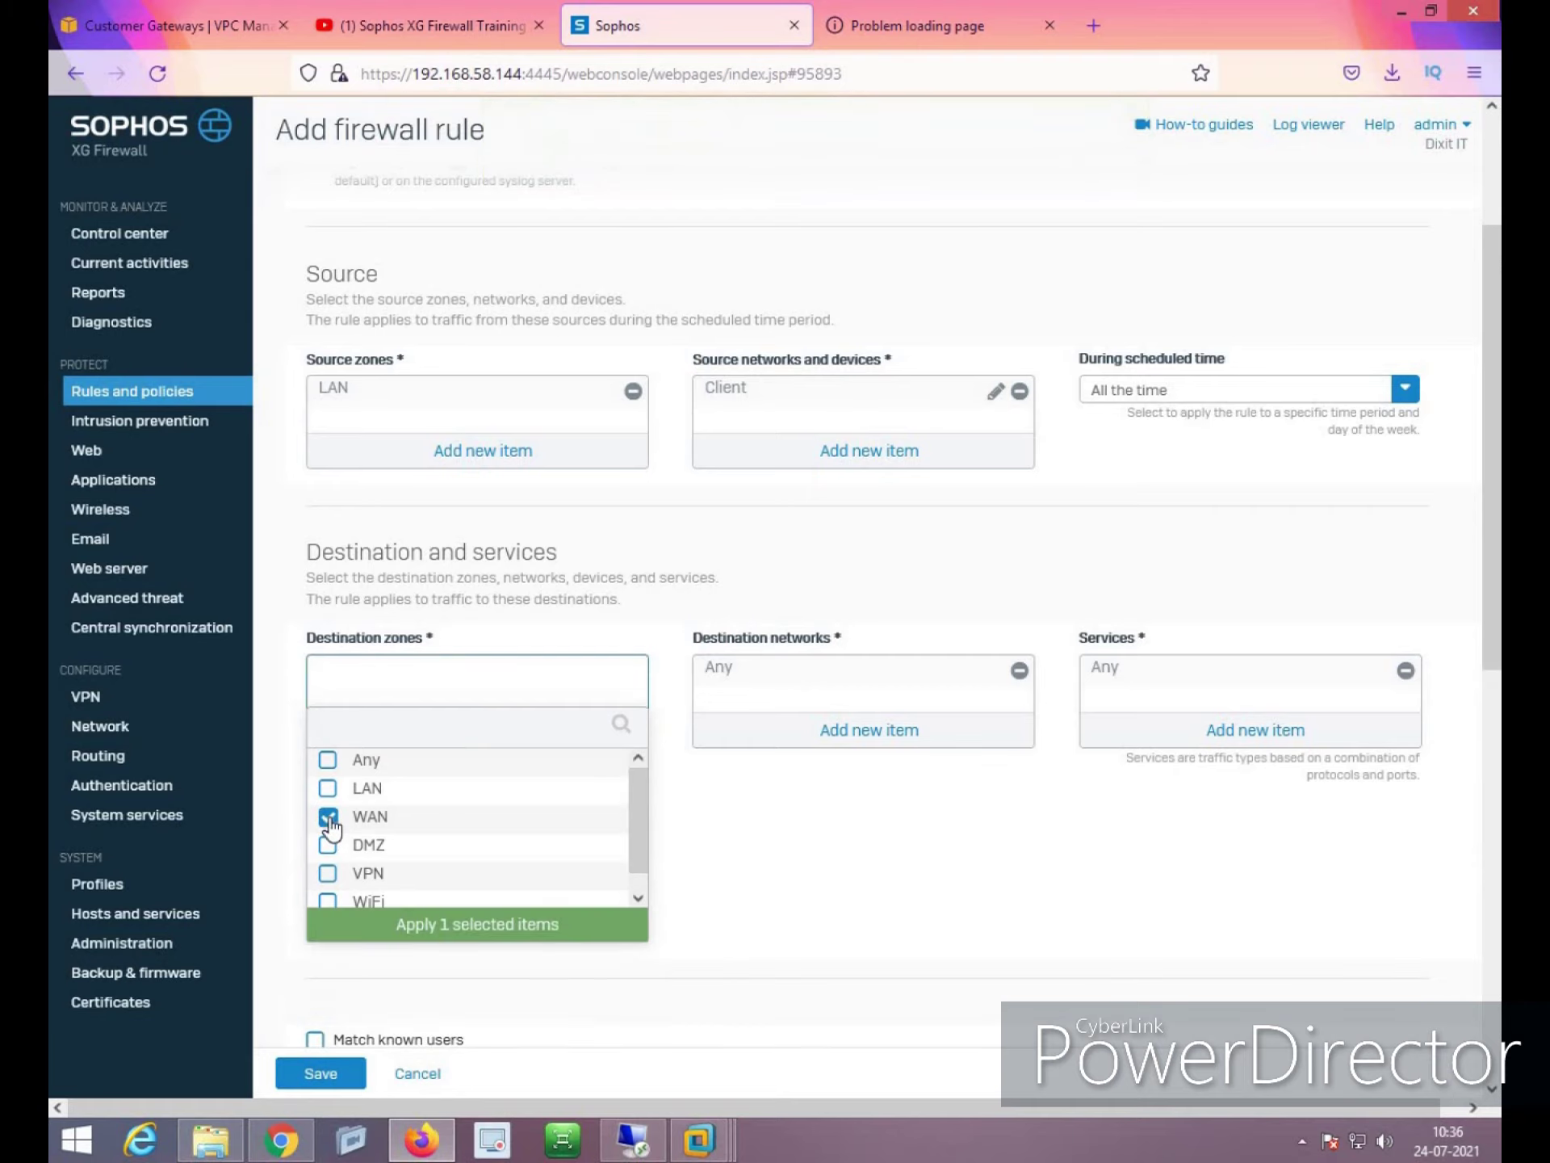
click(485, 925)
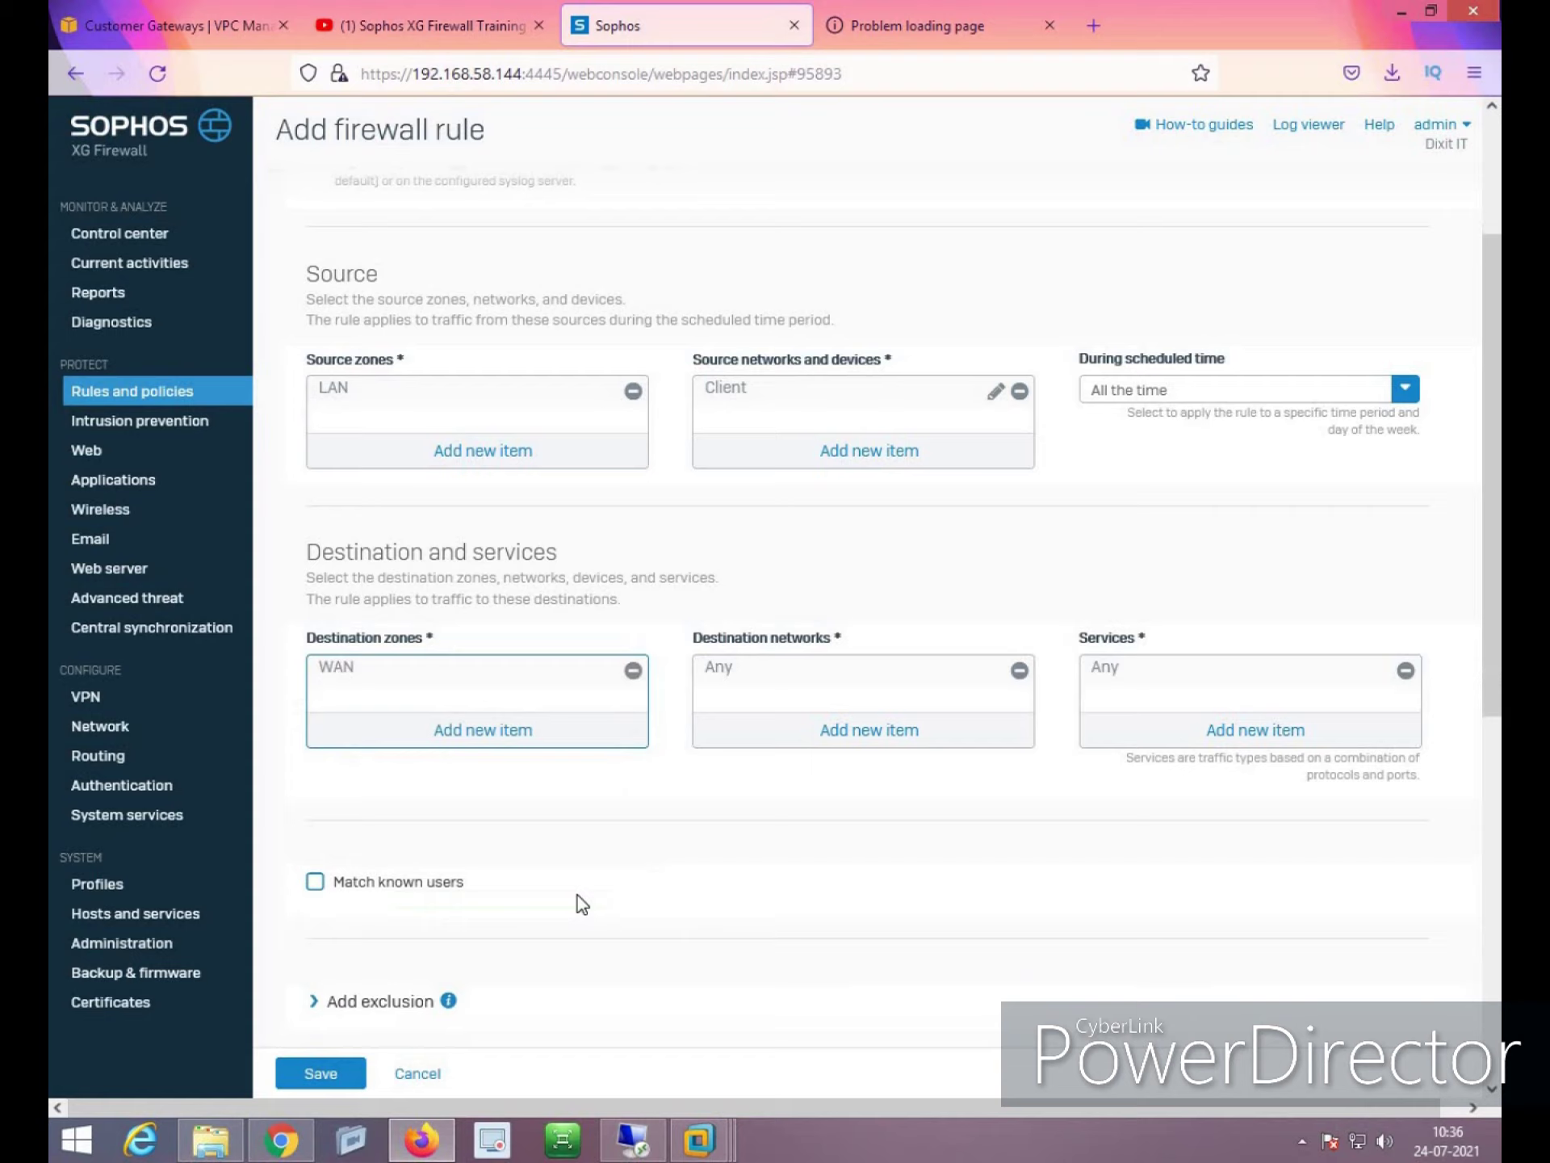
Replace Any with the Google IP host group in the rule's destination networks
click(1020, 672)
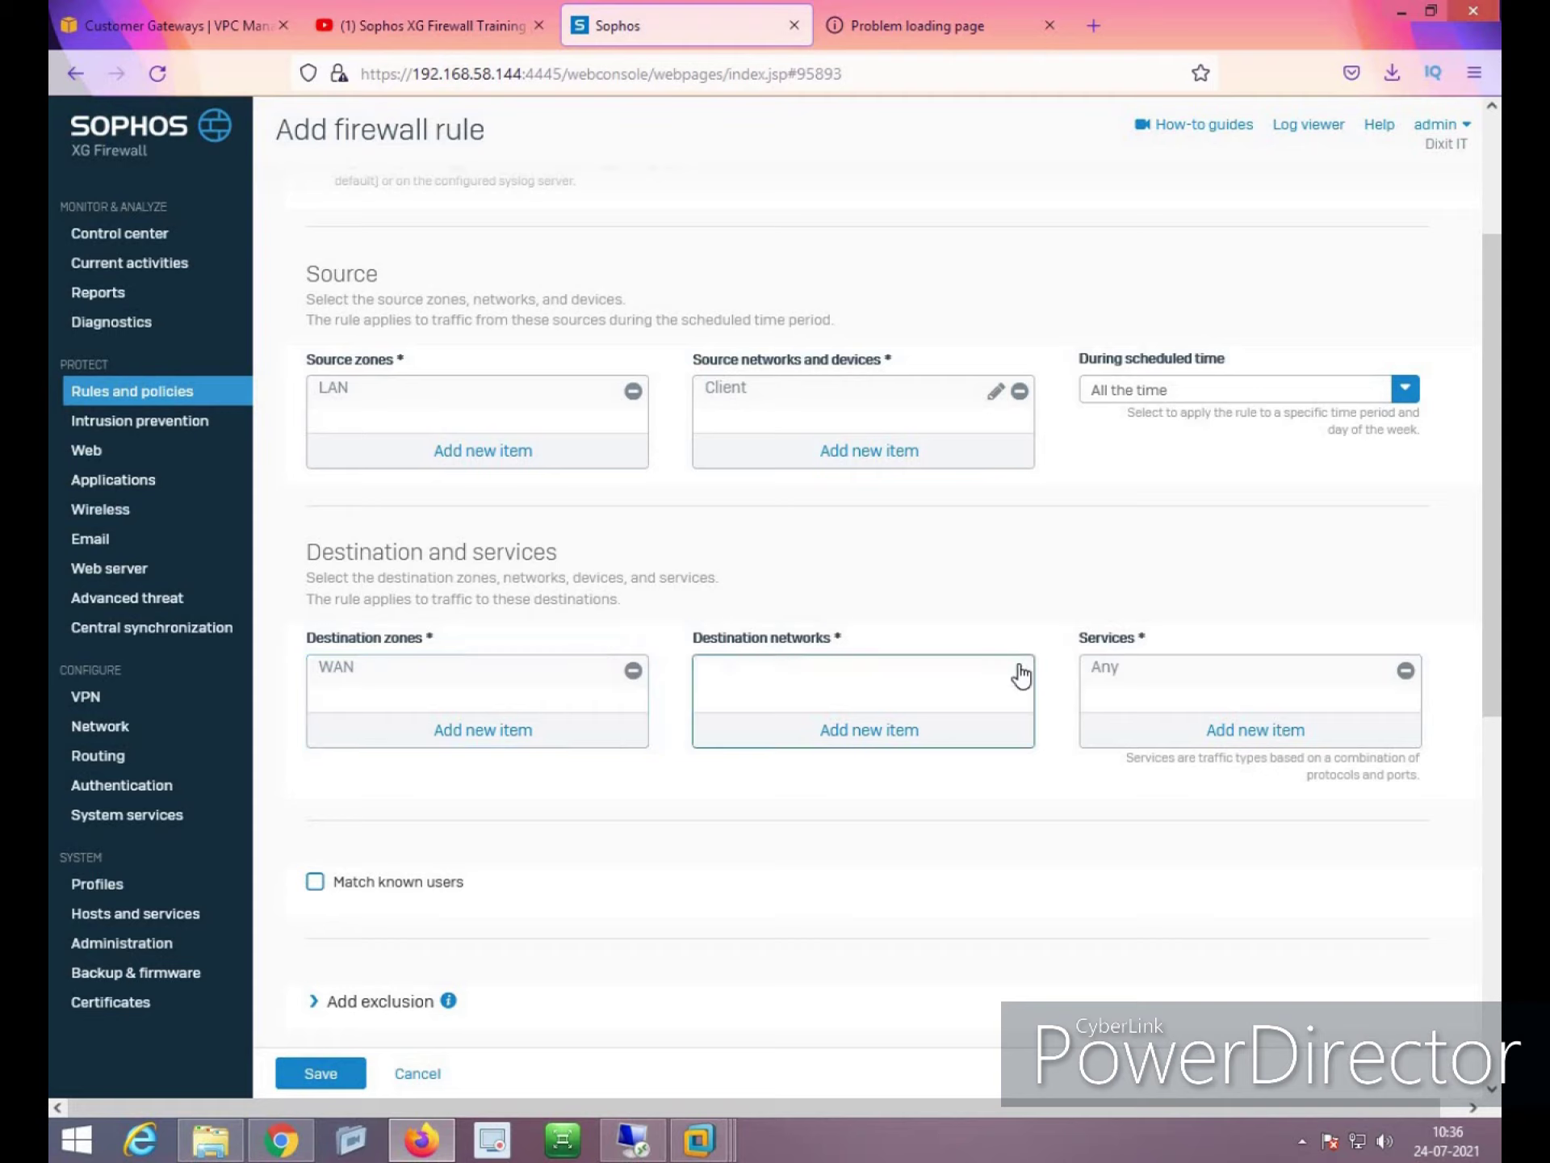
click(860, 729)
text(google)
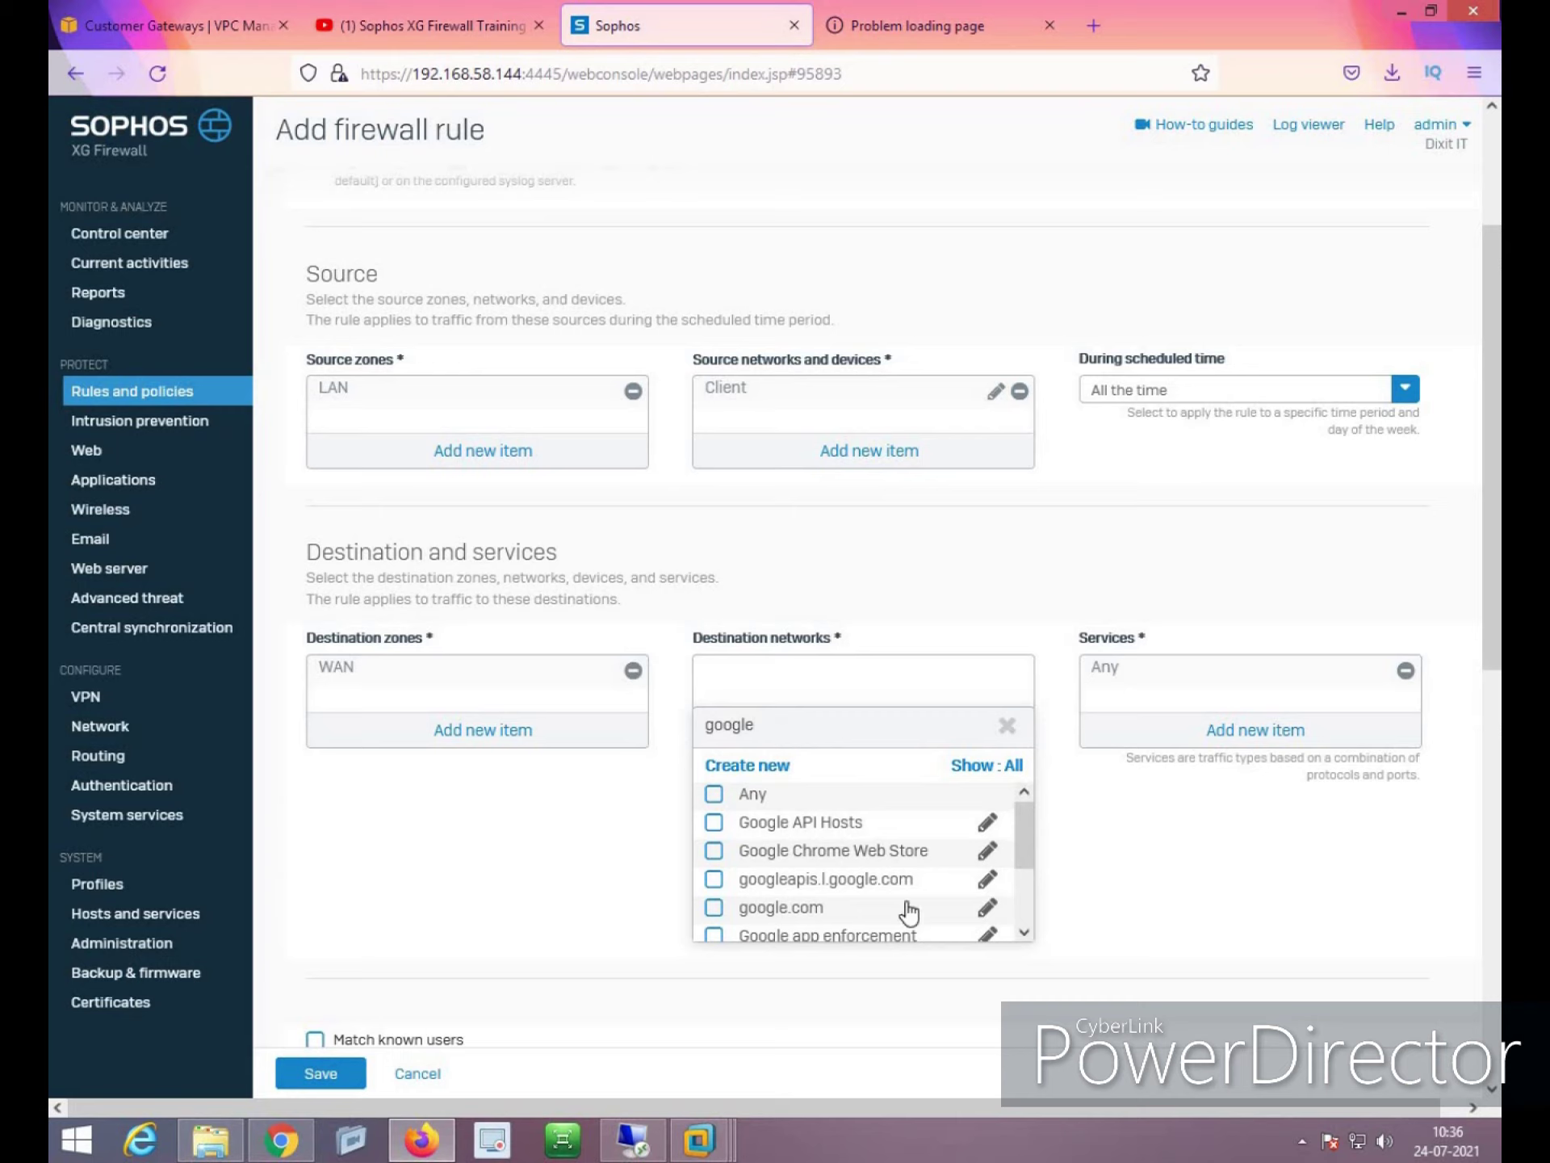
scroll(913, 886, down, 2)
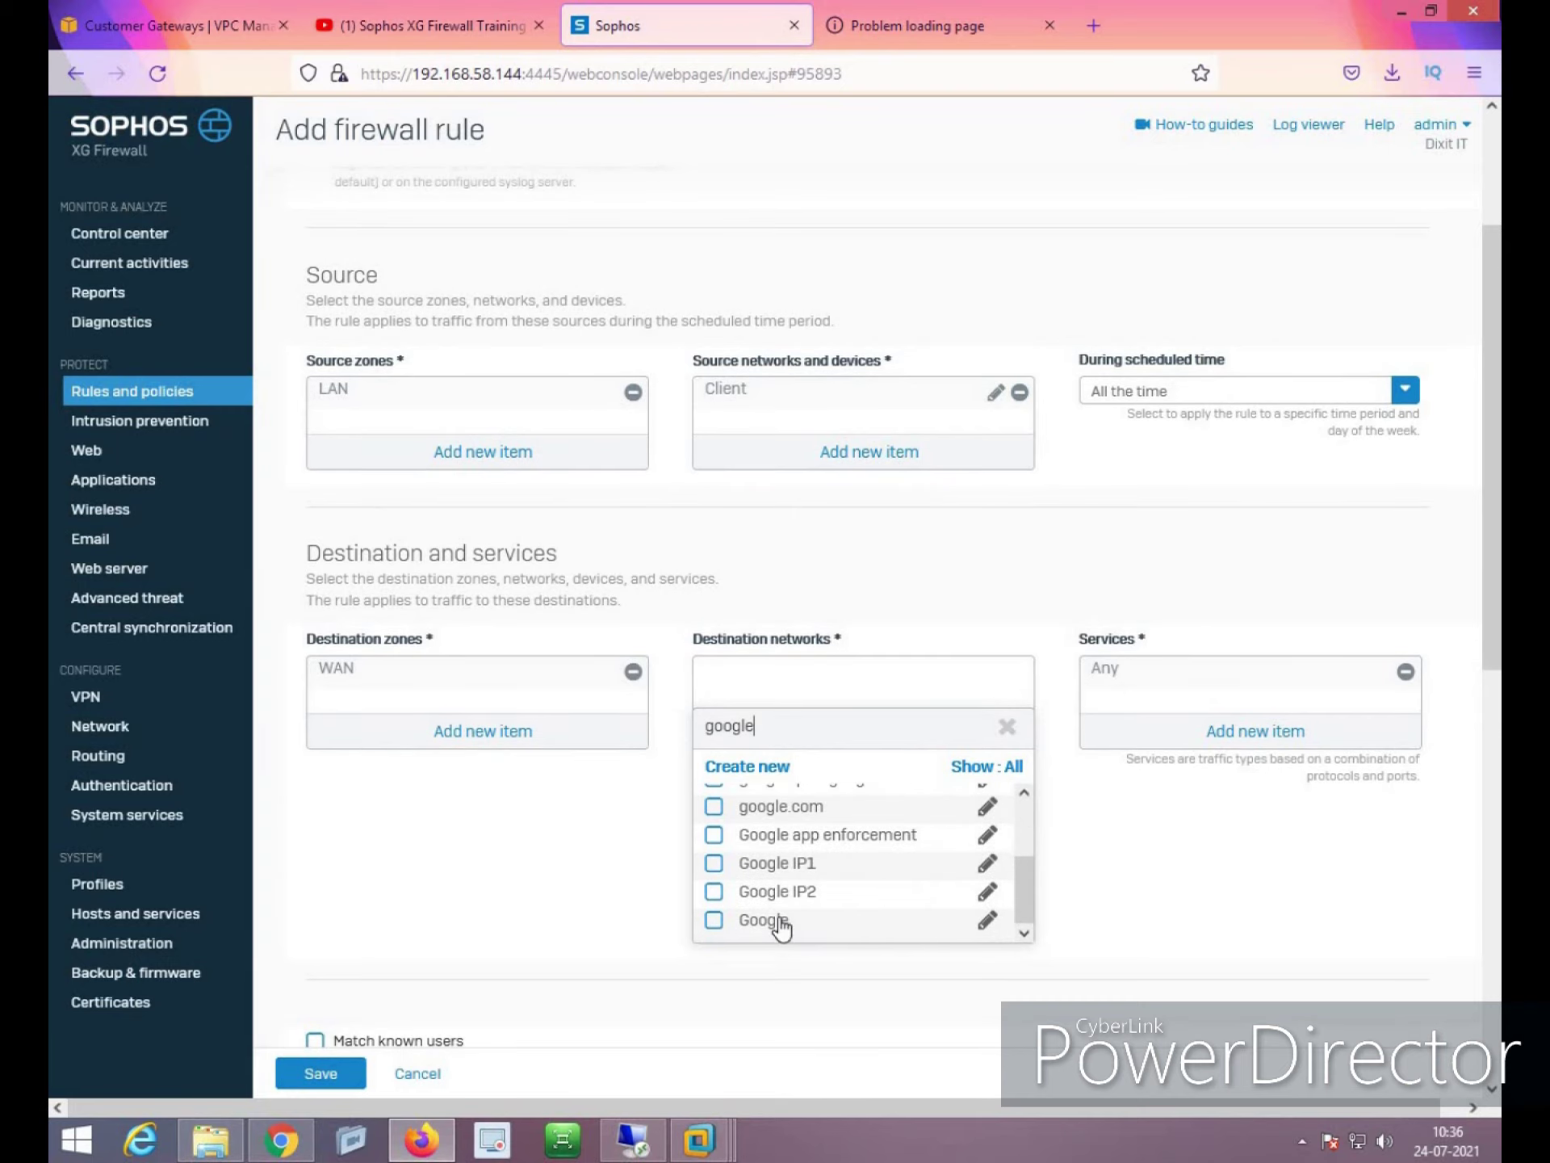
mouse_move(780, 927)
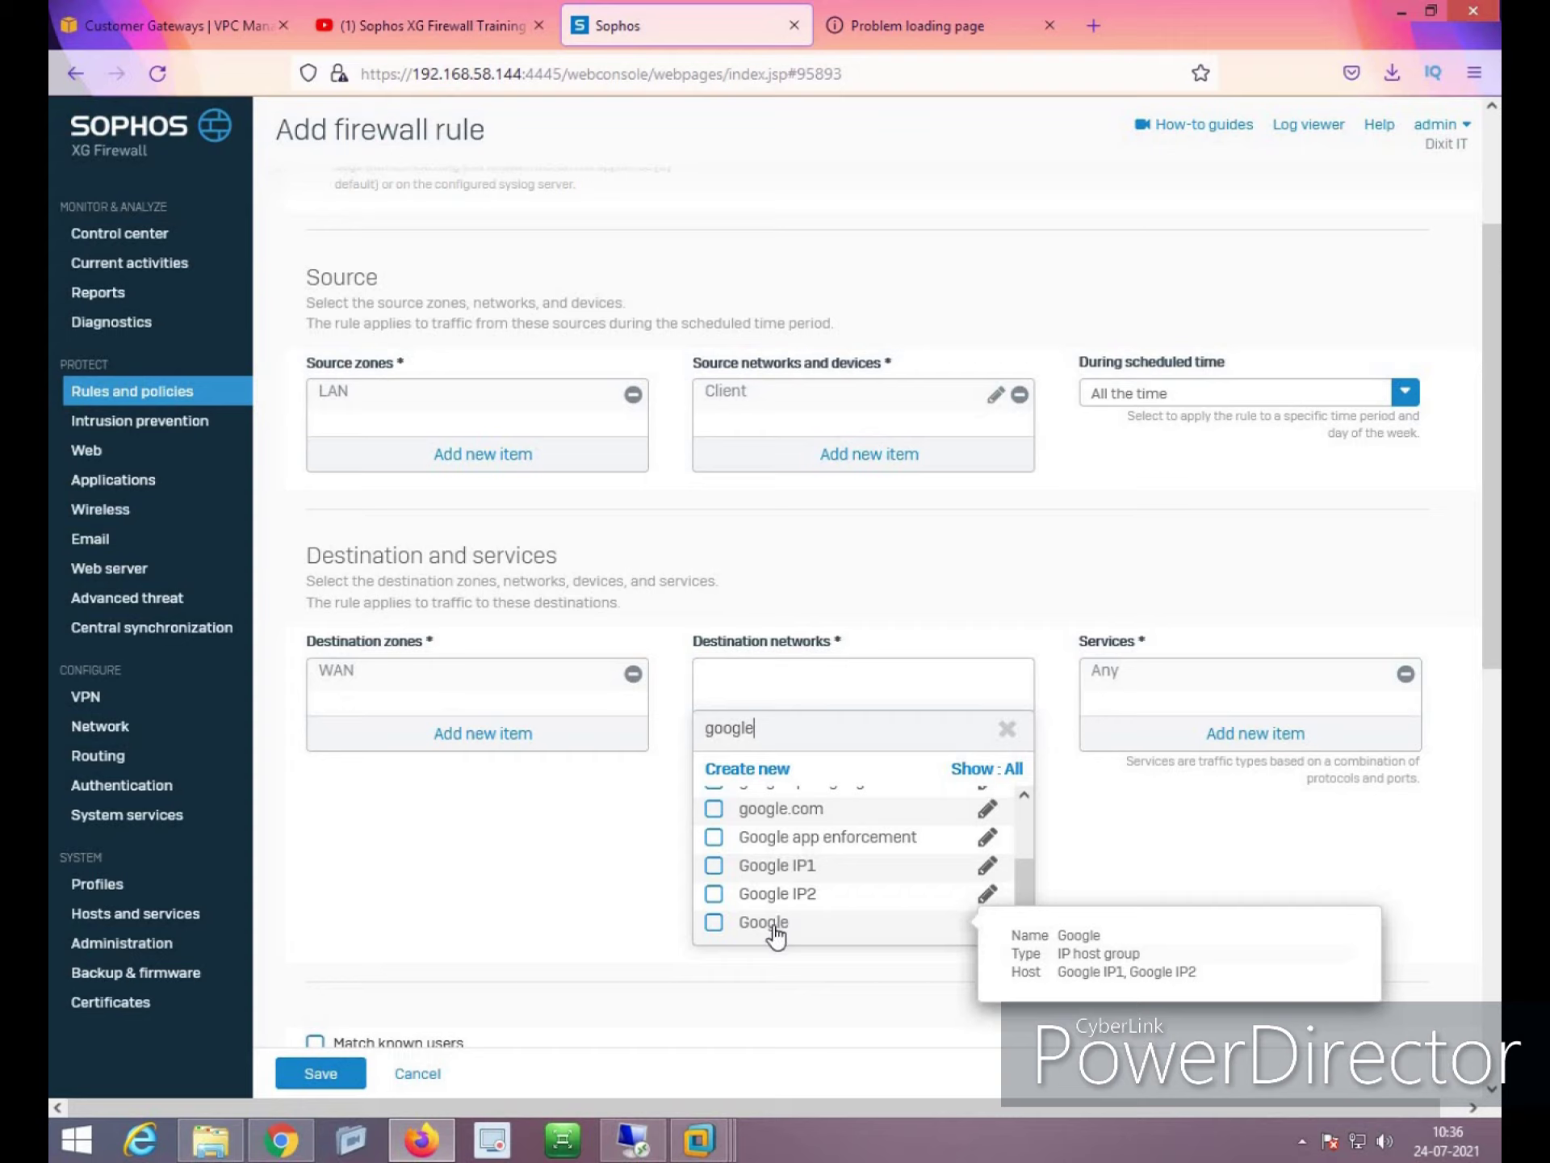
click(775, 929)
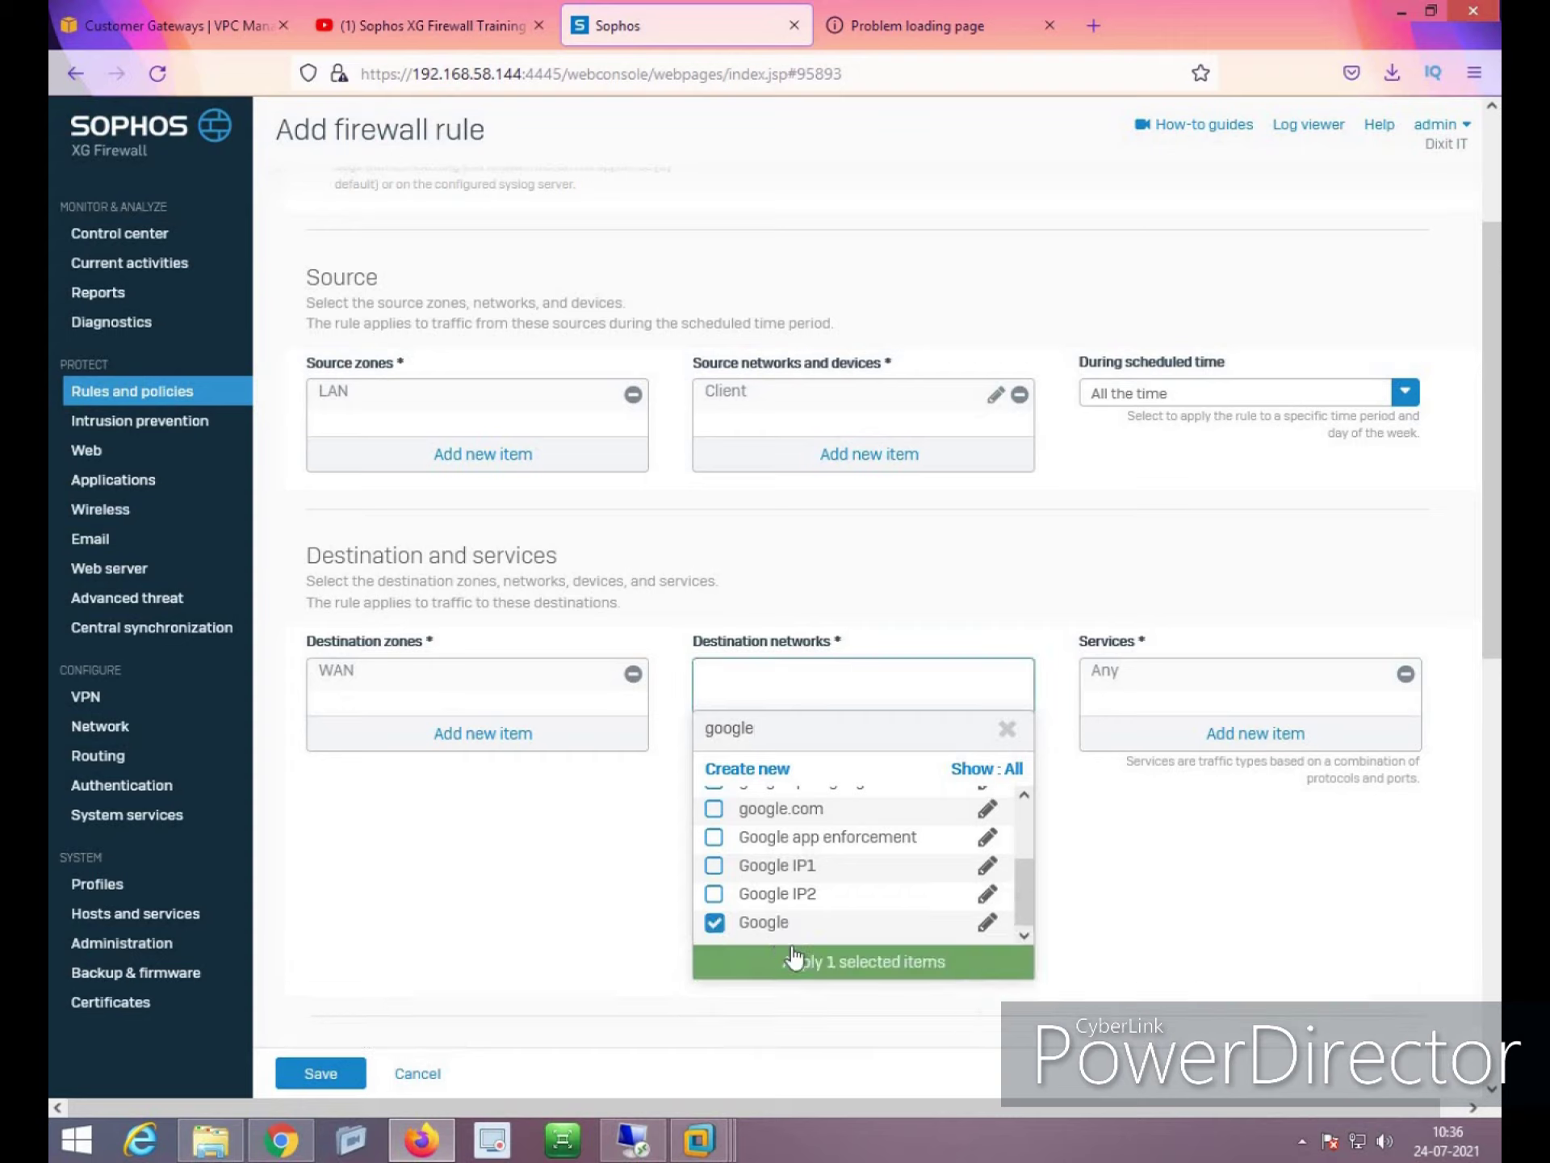
click(831, 965)
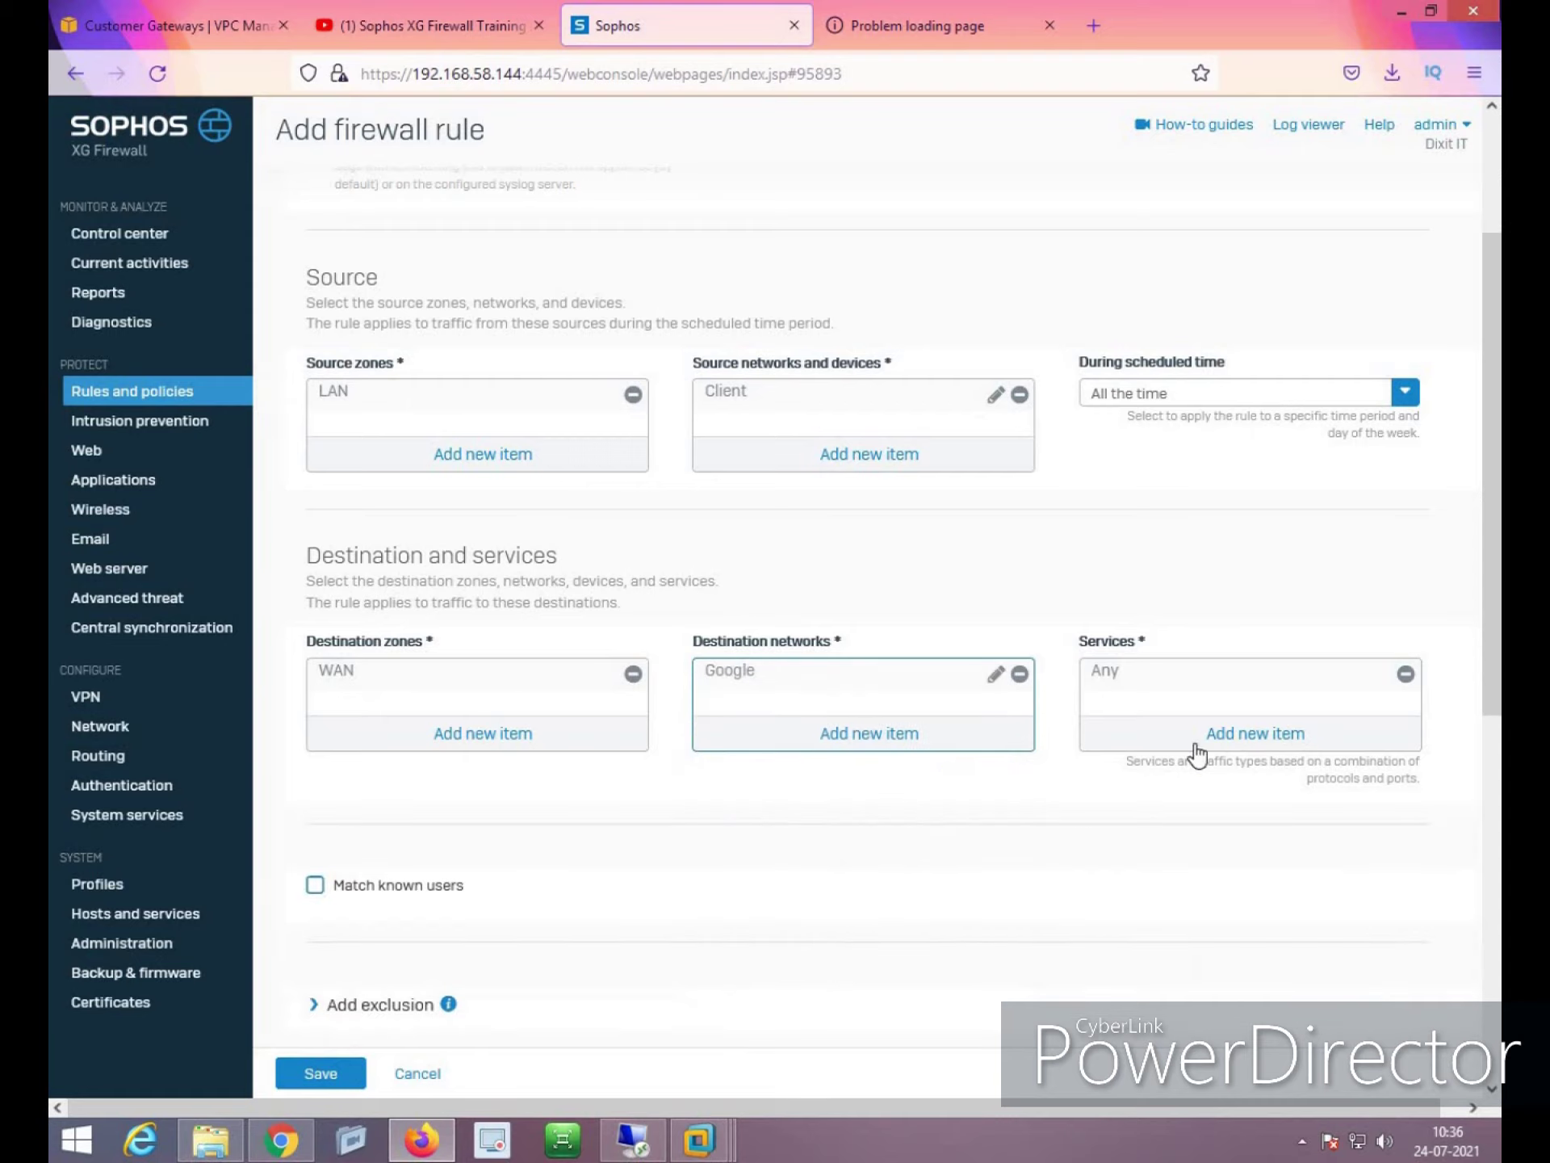
Replace Any with ICMP in the rule's services
click(1406, 675)
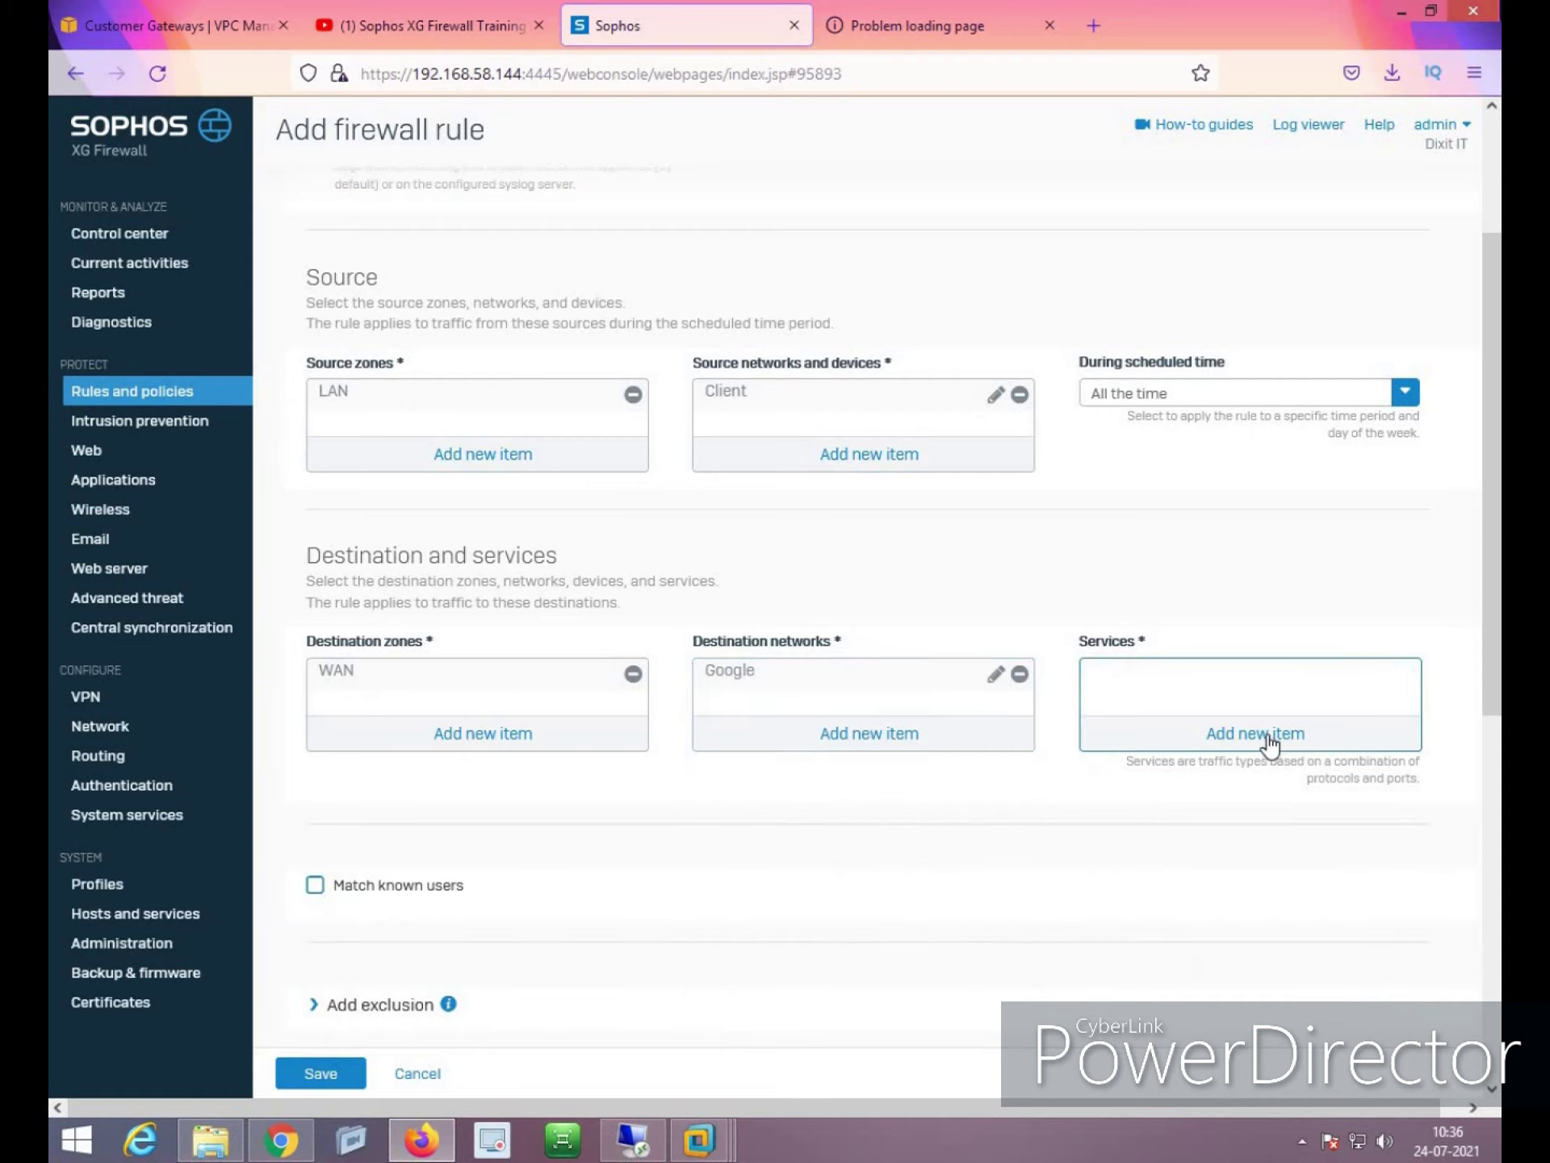
click(1269, 735)
text(icmp)
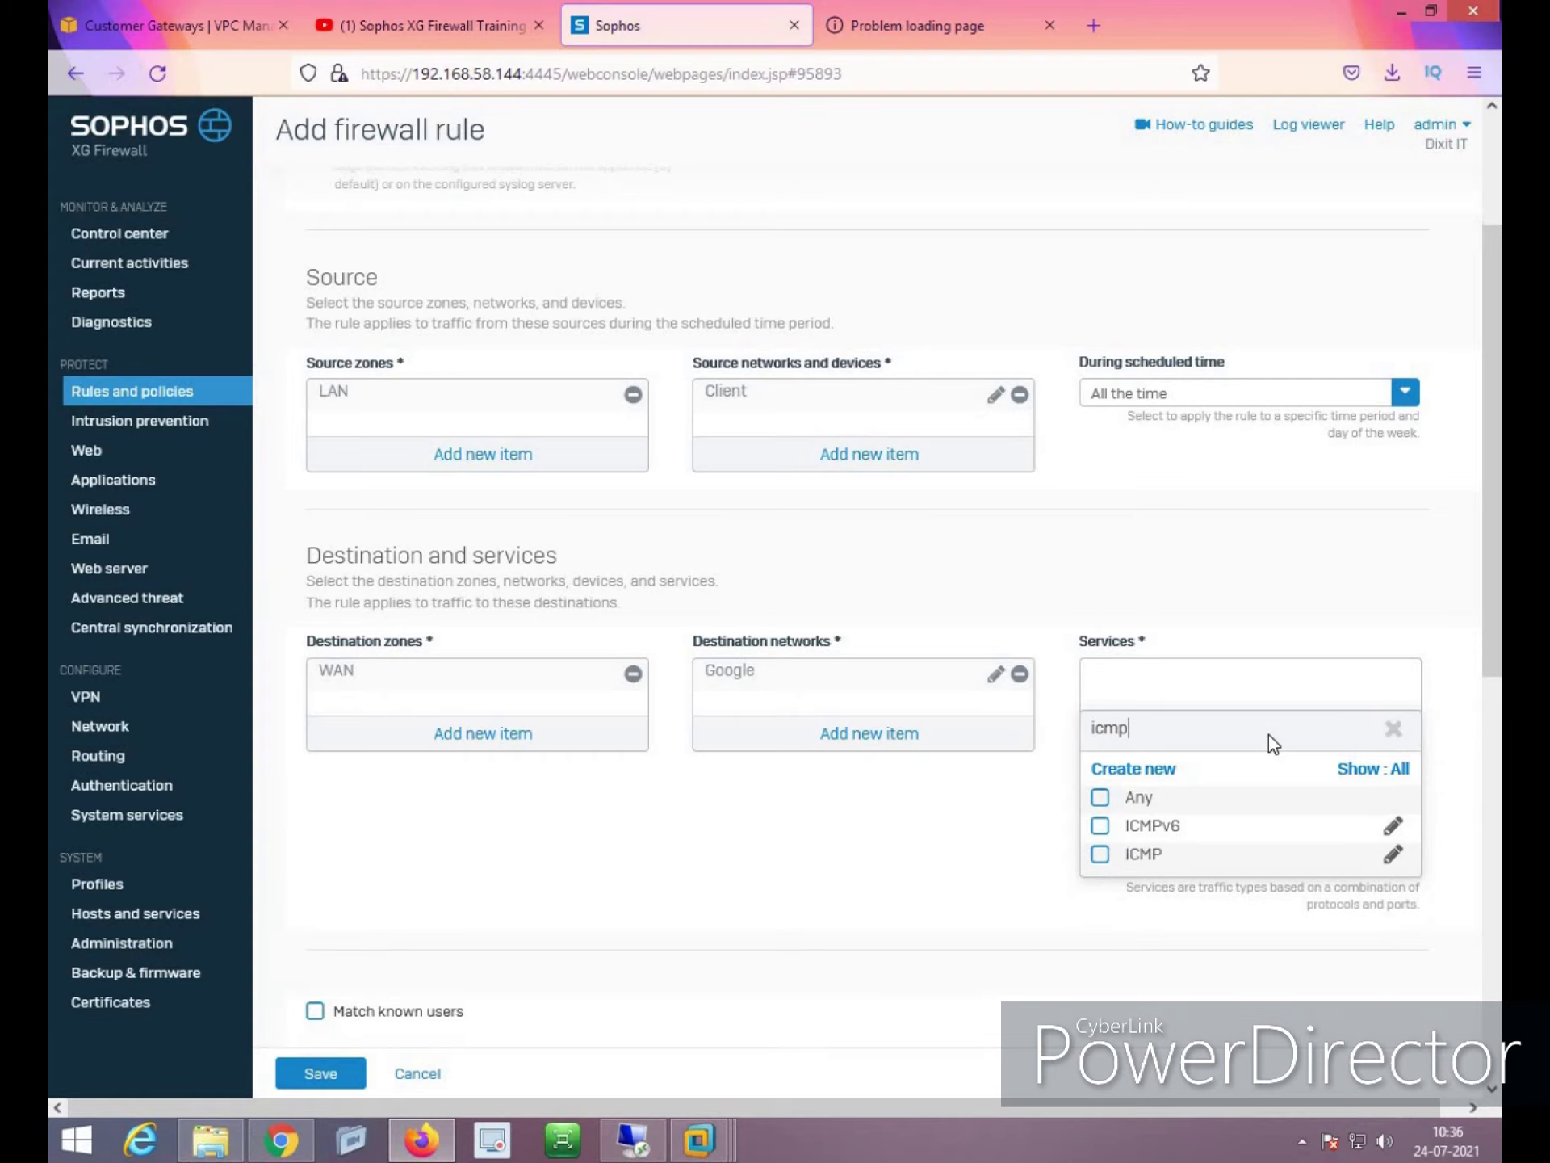
click(1100, 854)
click(1193, 905)
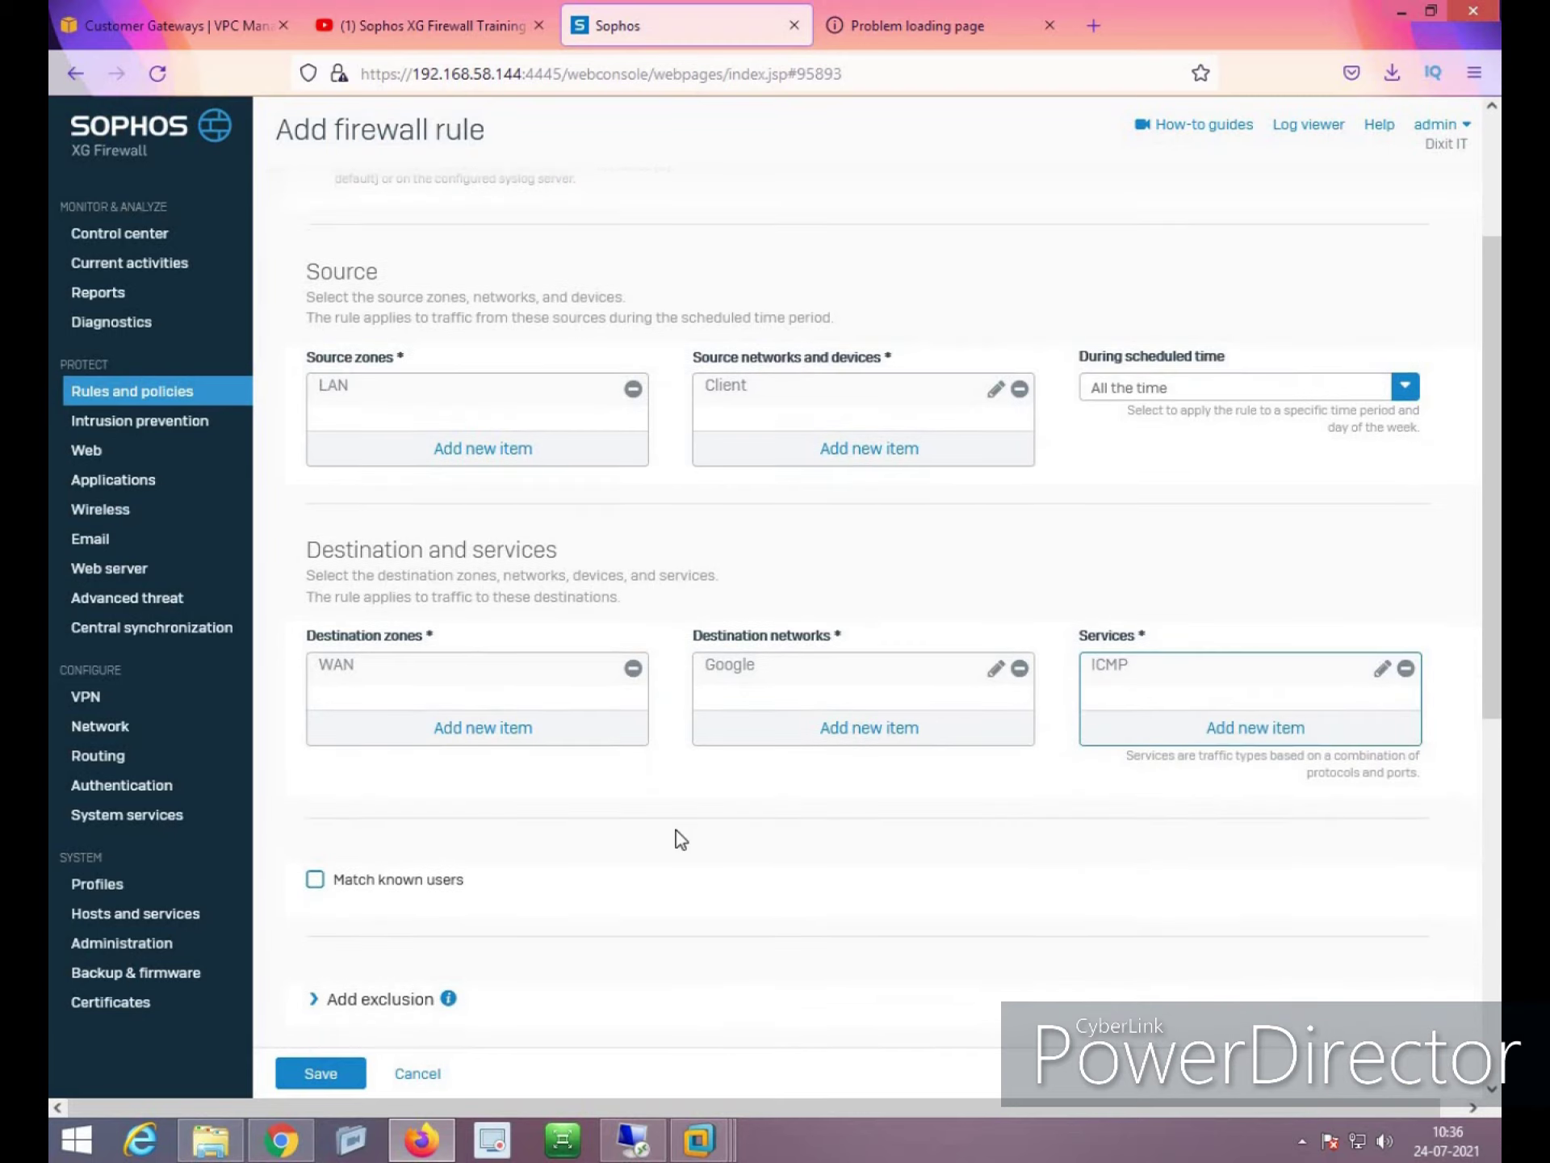
Create a linked NAT rule for the firewall rule with MASQ as the translated source (SNAT) and save it
scroll(676, 839, down, 5)
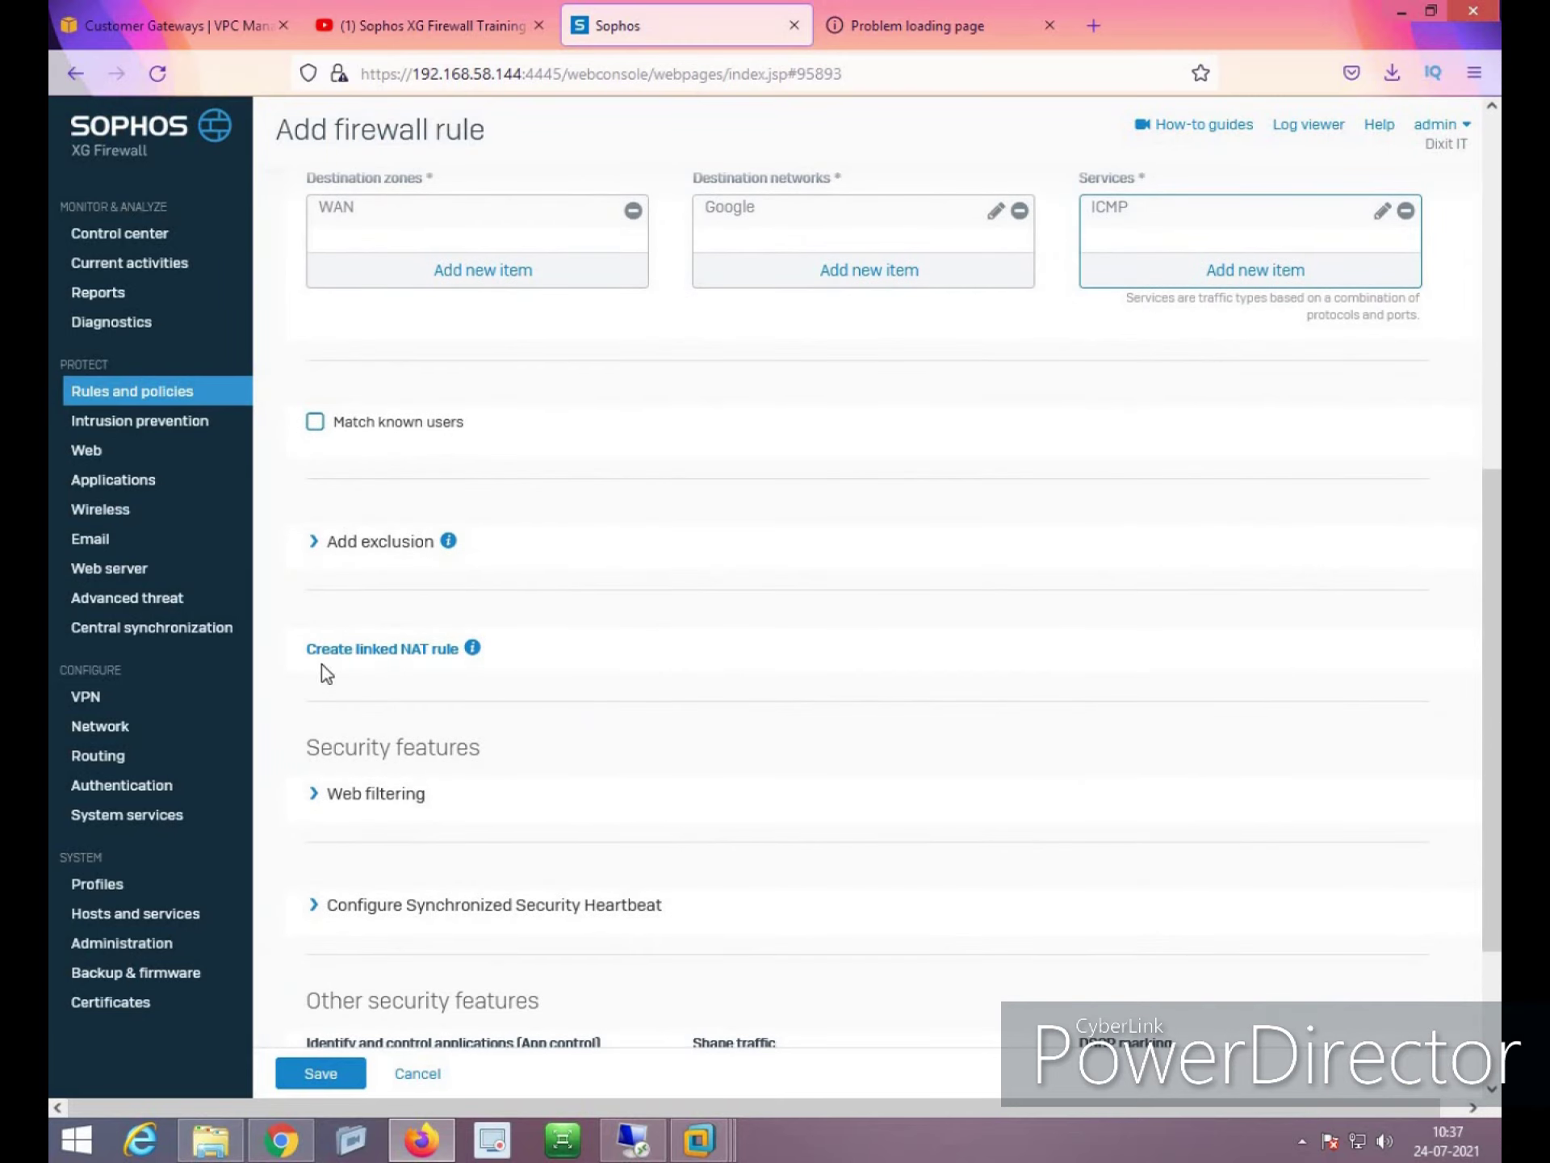
click(433, 654)
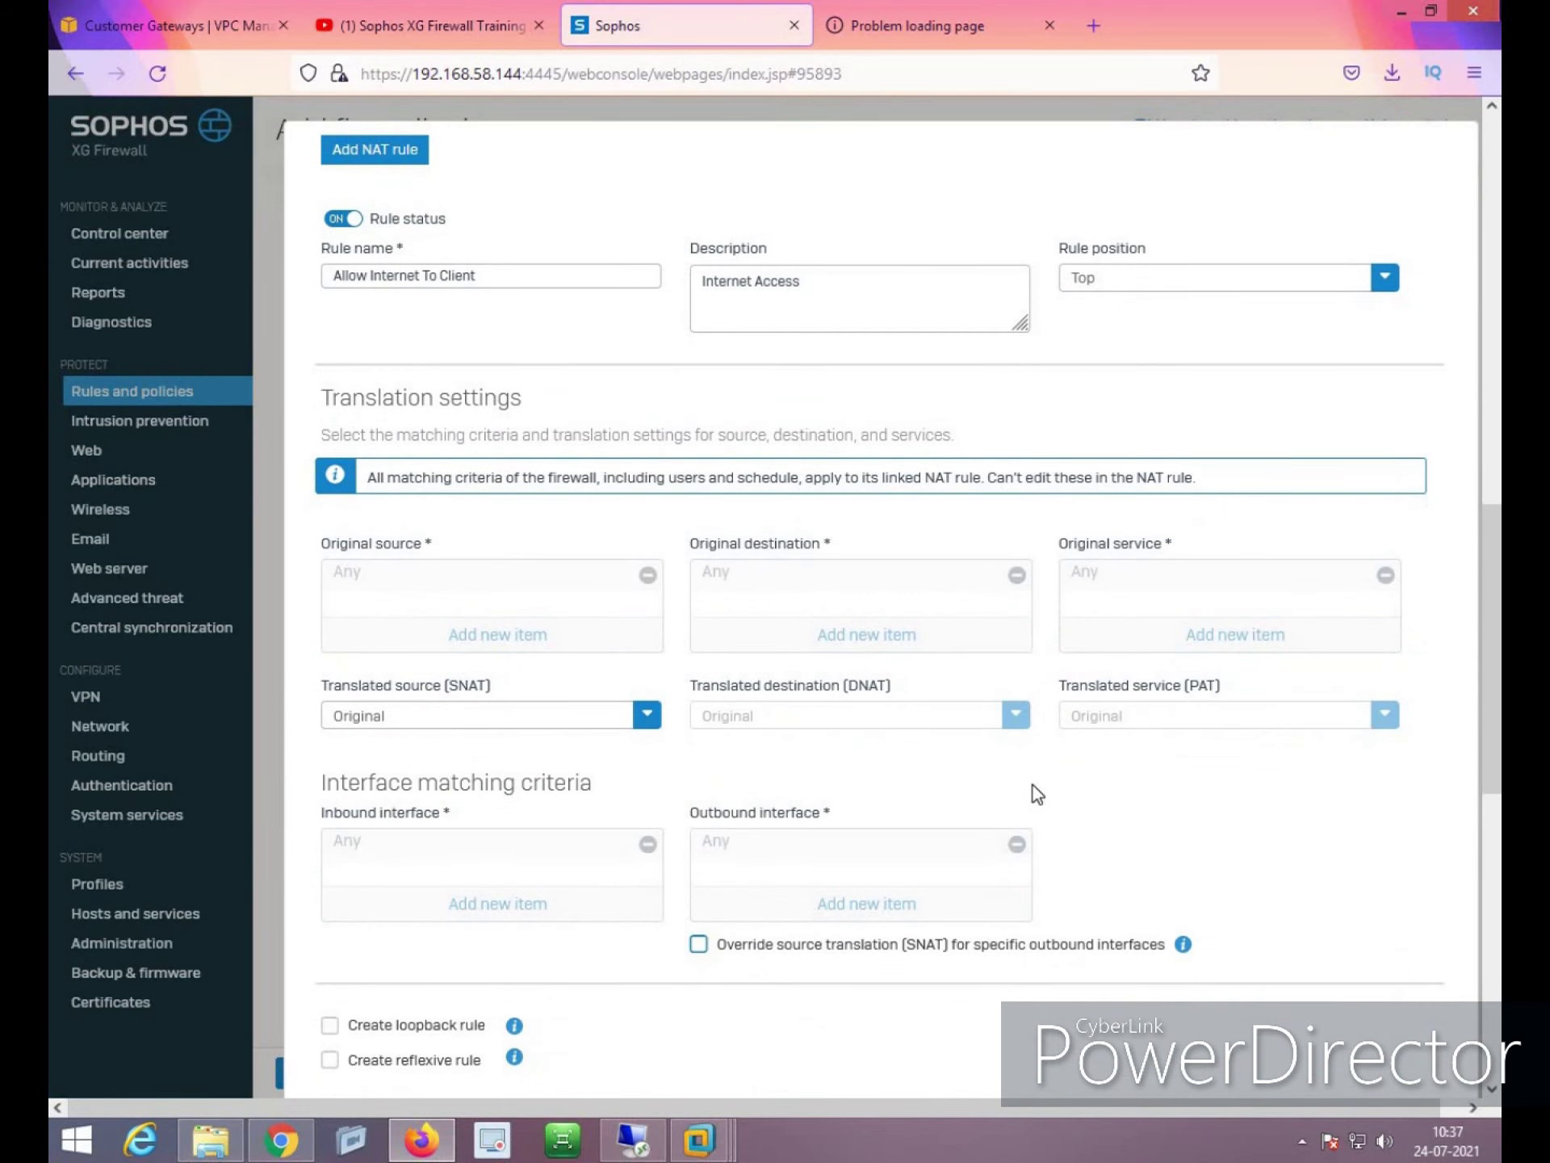
click(586, 717)
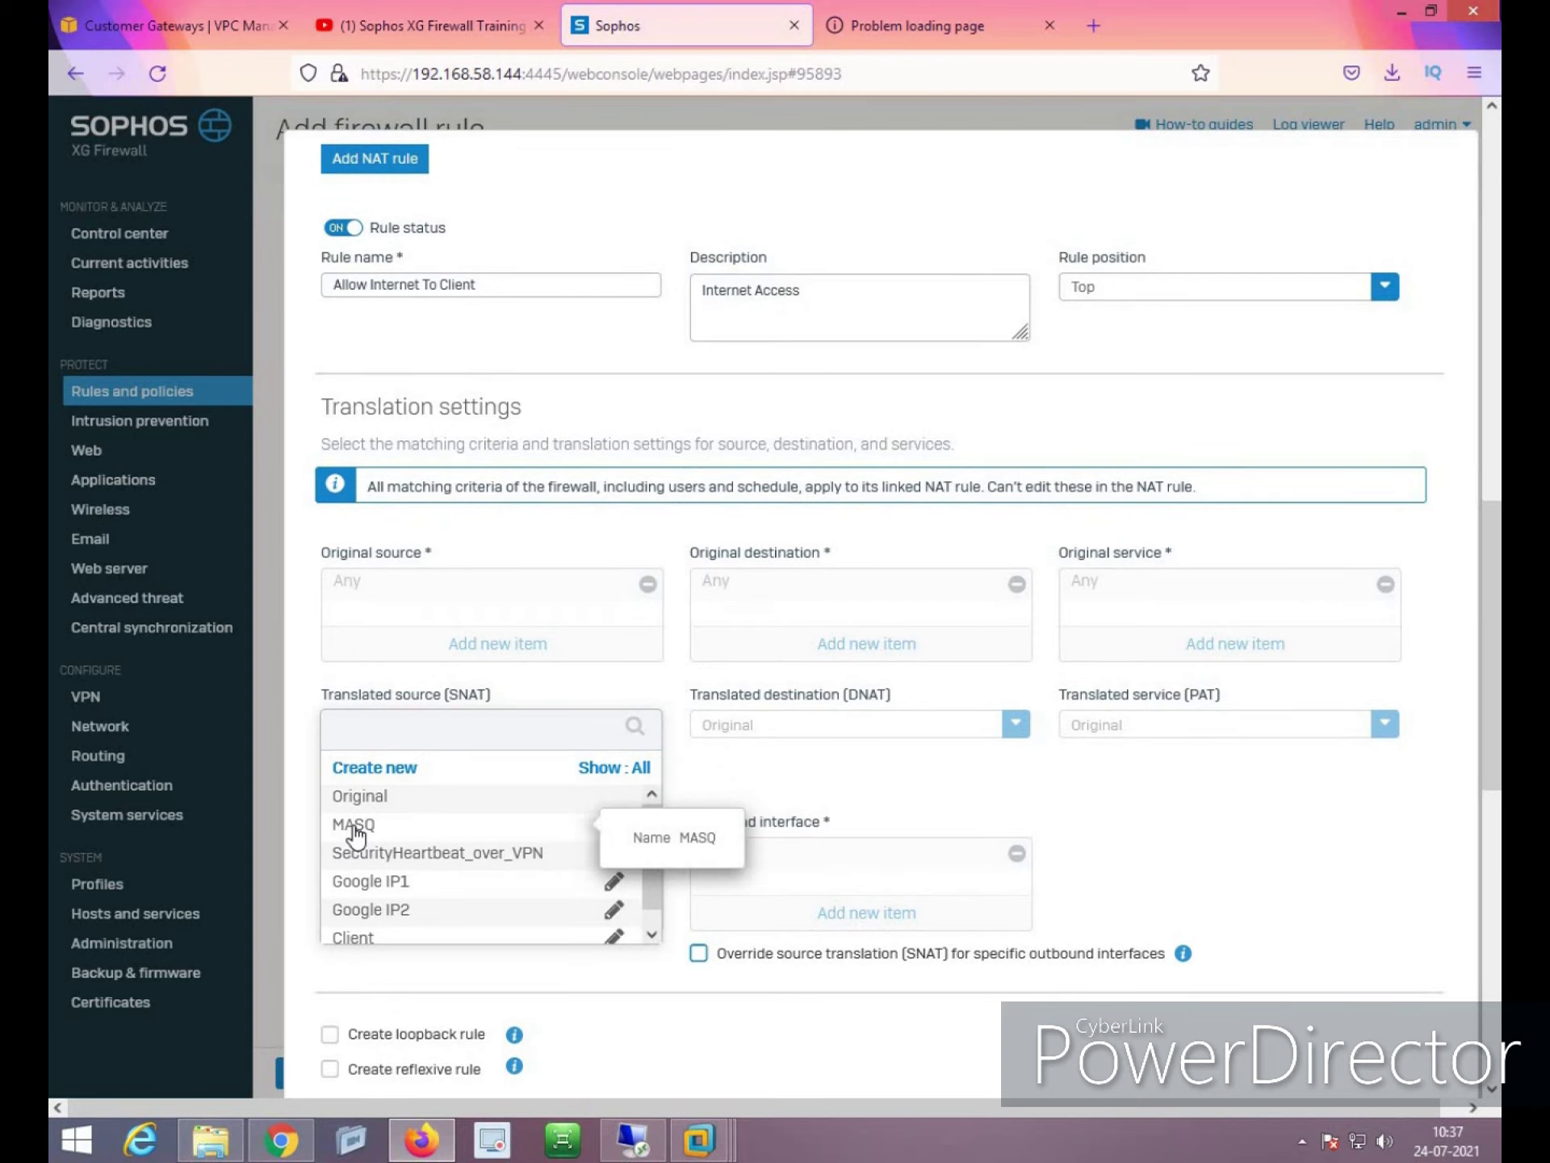
click(356, 826)
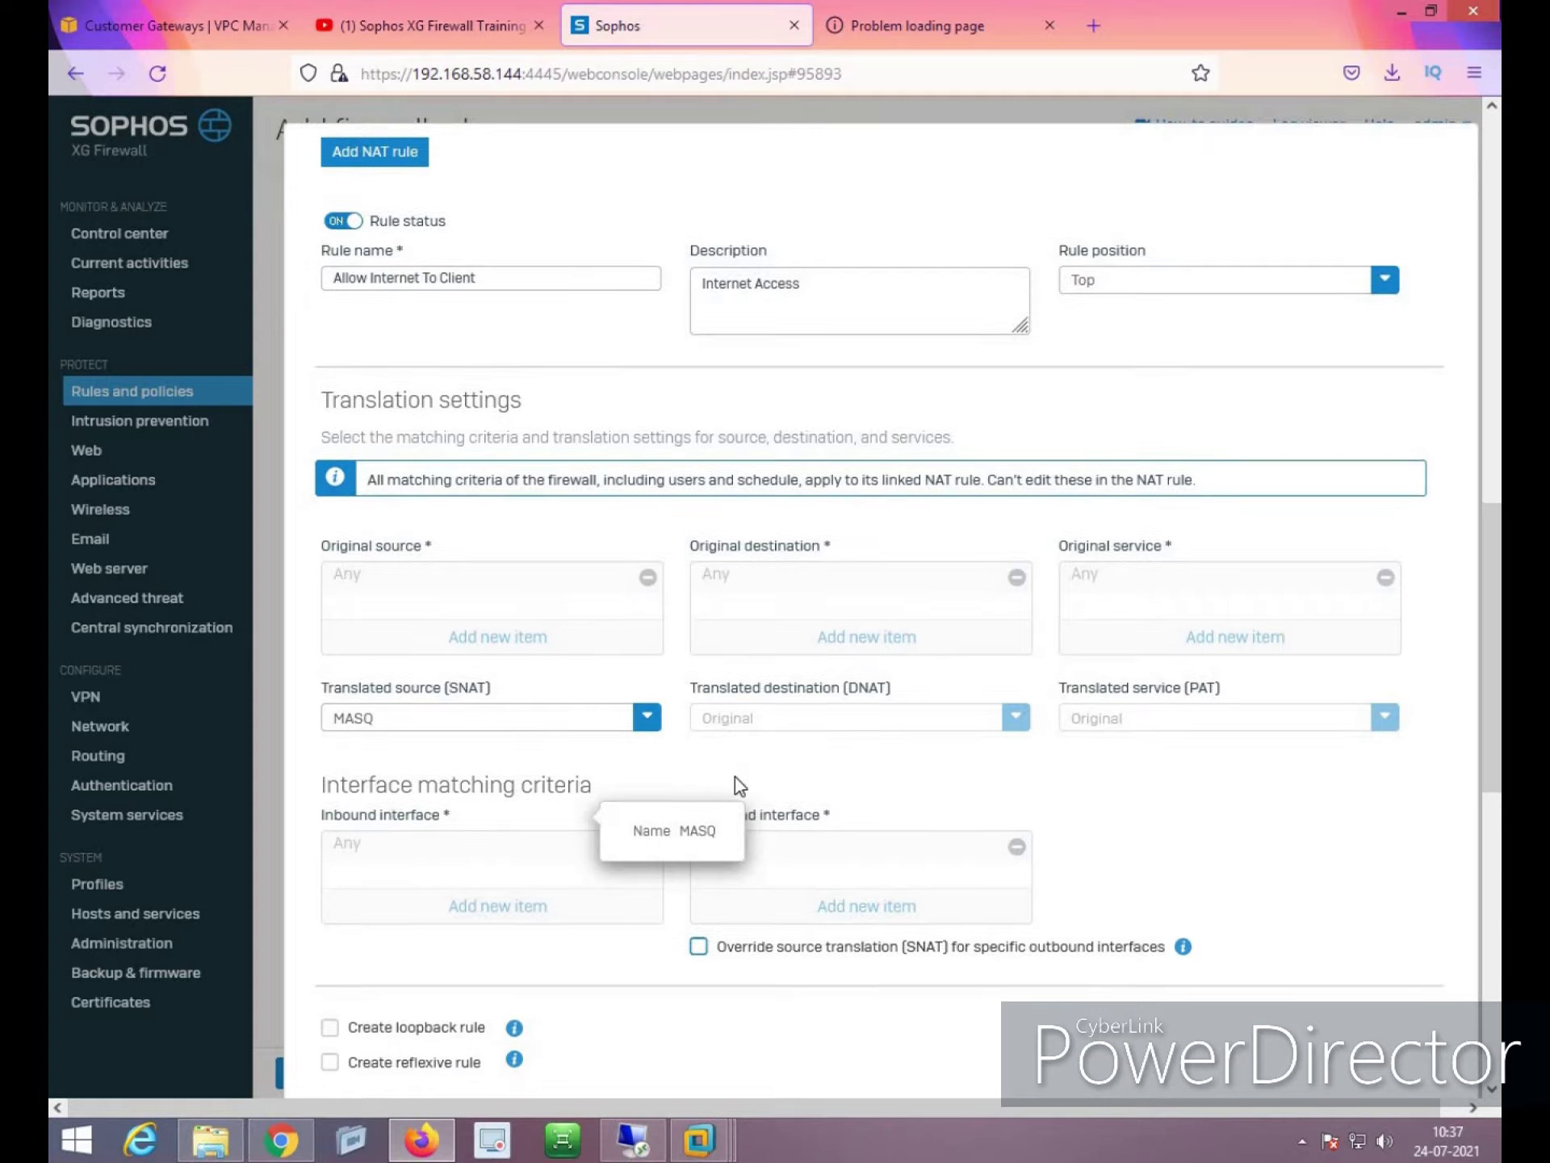
scroll(734, 777, down, 5)
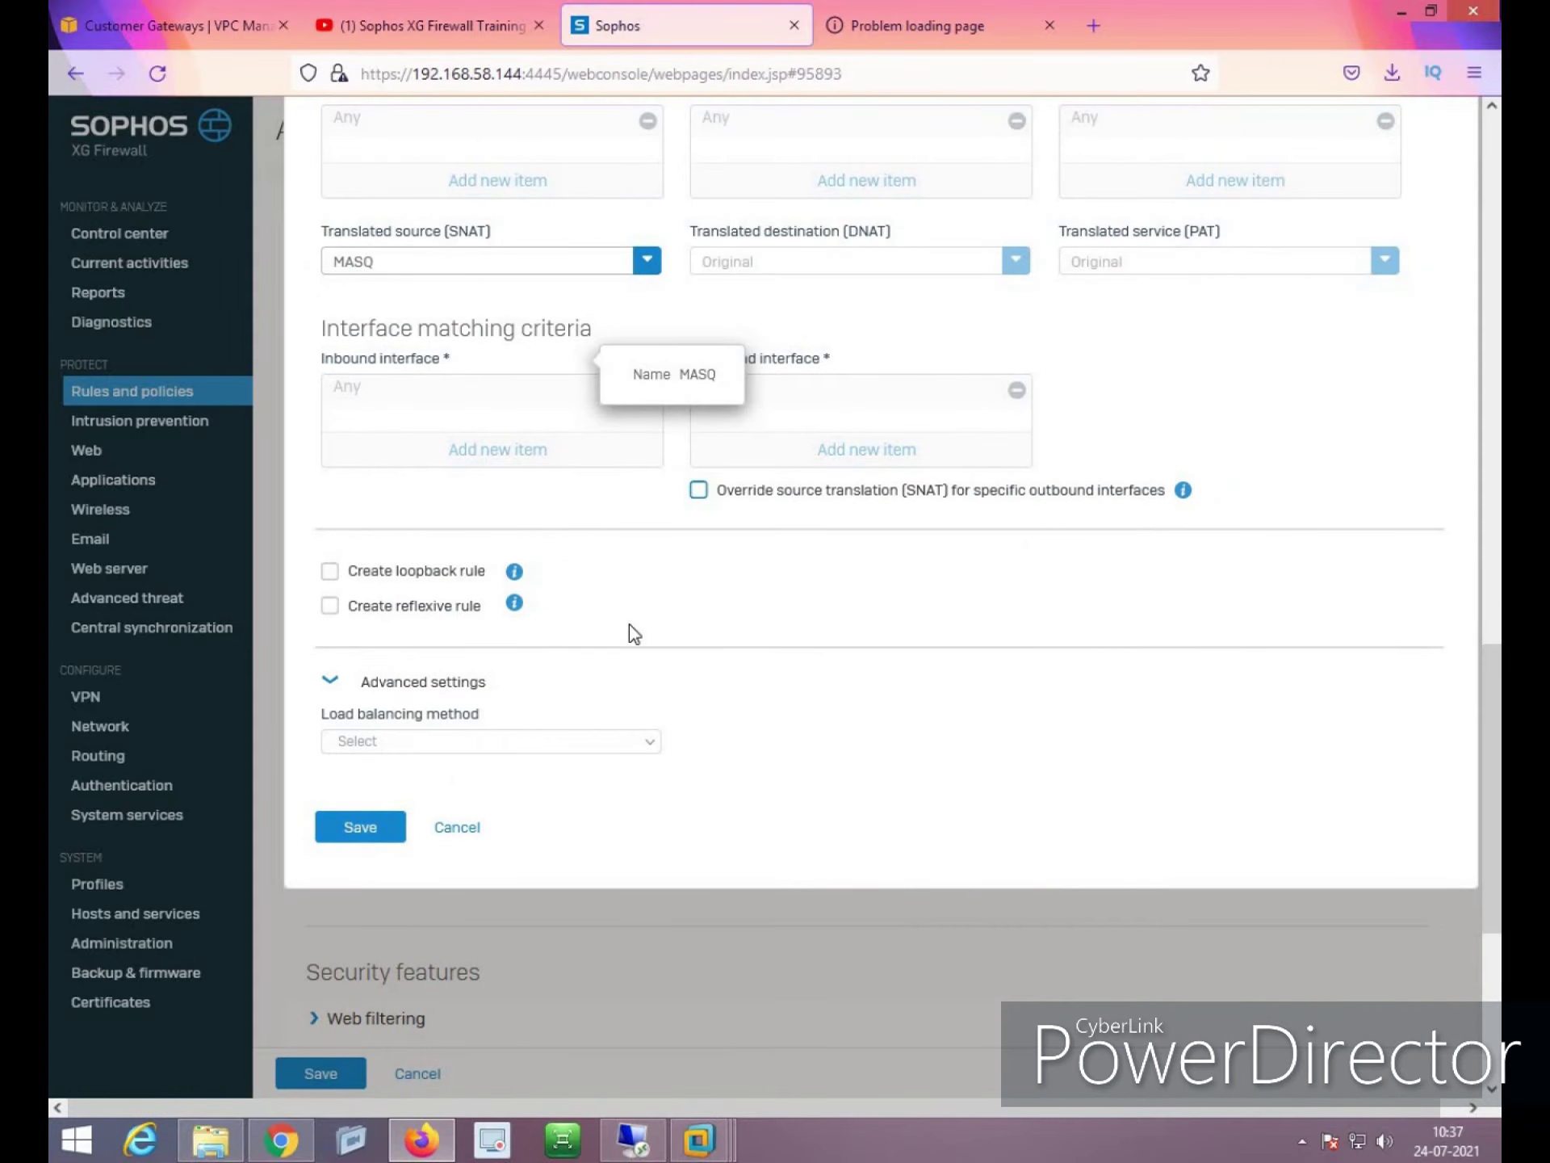
scroll(628, 624, up, 8)
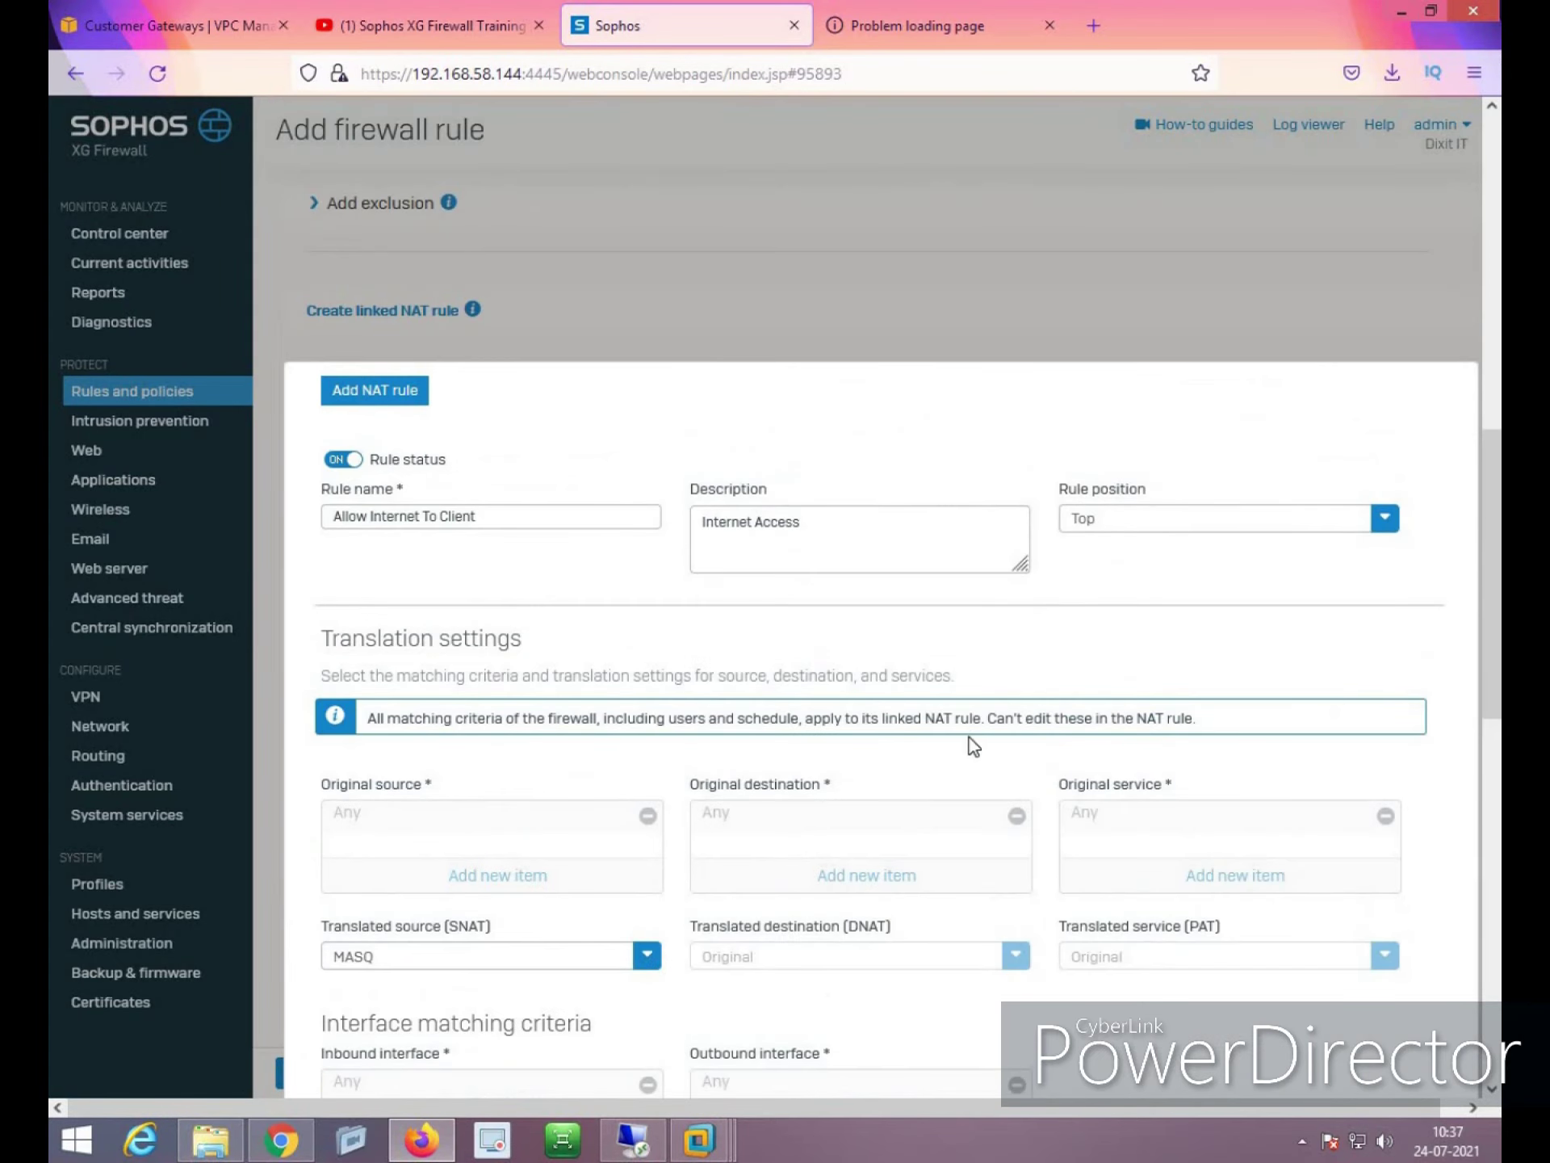
scroll(969, 747, down, 6)
click(362, 945)
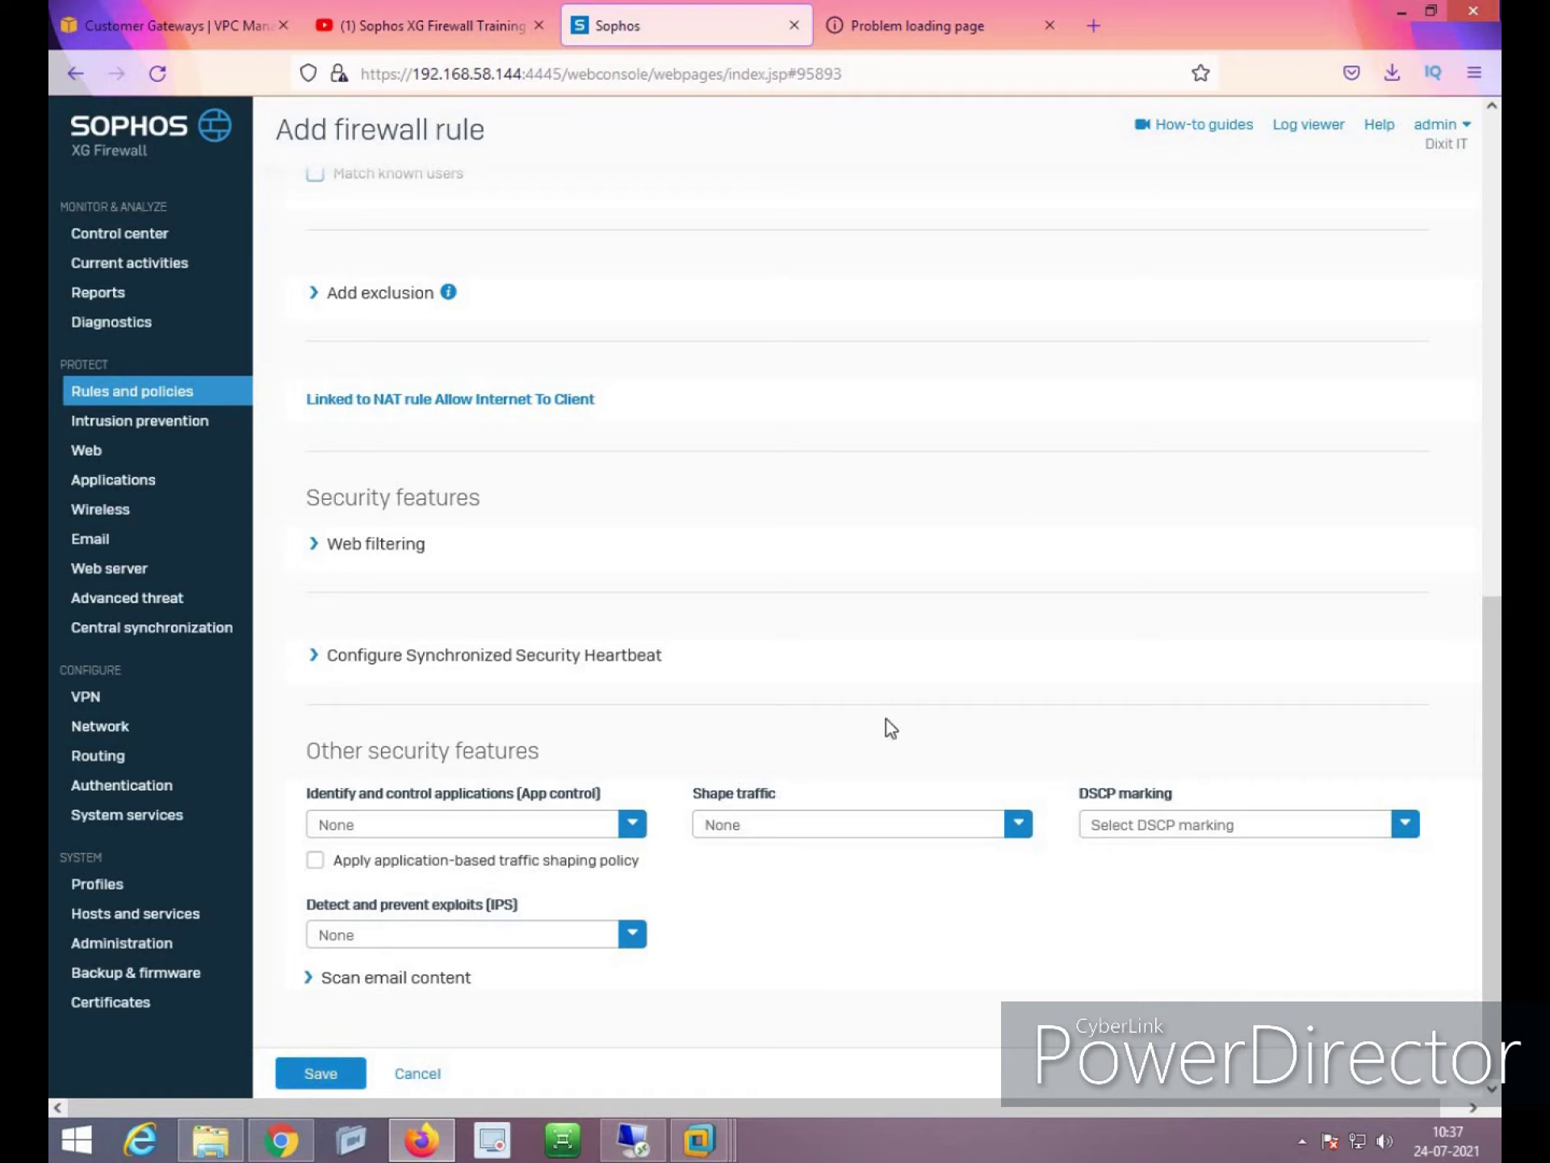
Save the new firewall rule and reload the Rules and policies list
click(316, 1081)
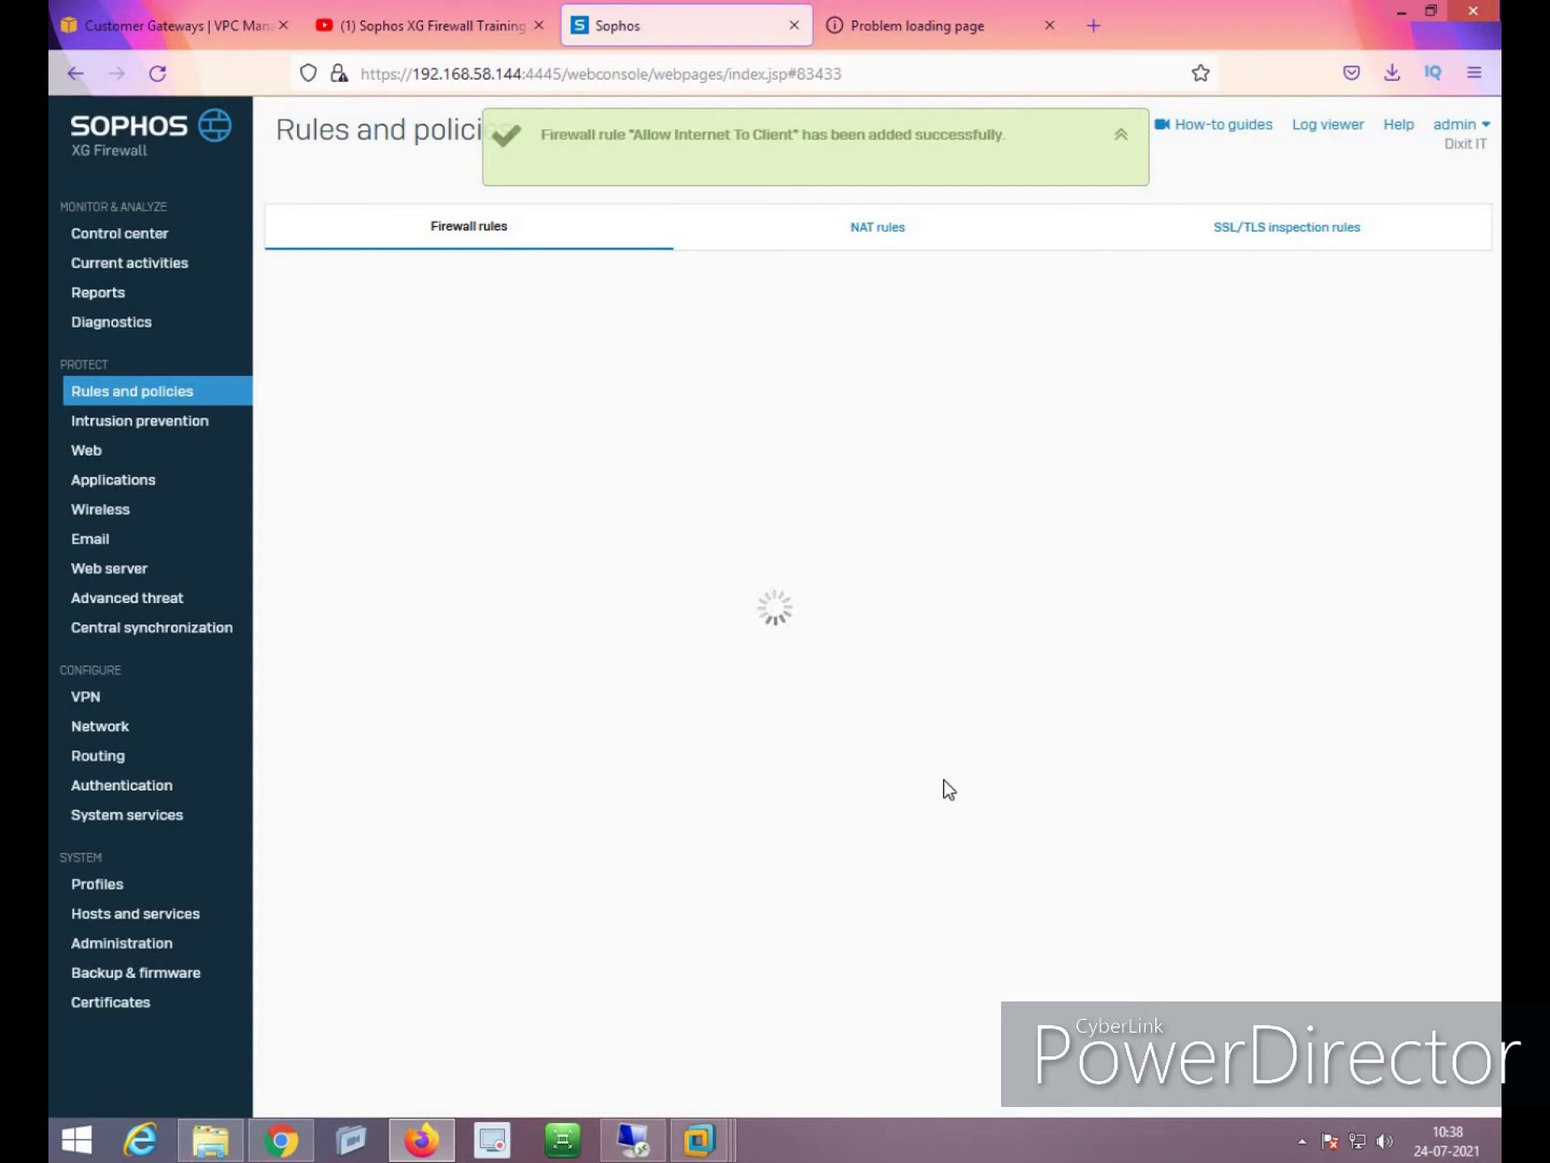
click(123, 391)
click(129, 396)
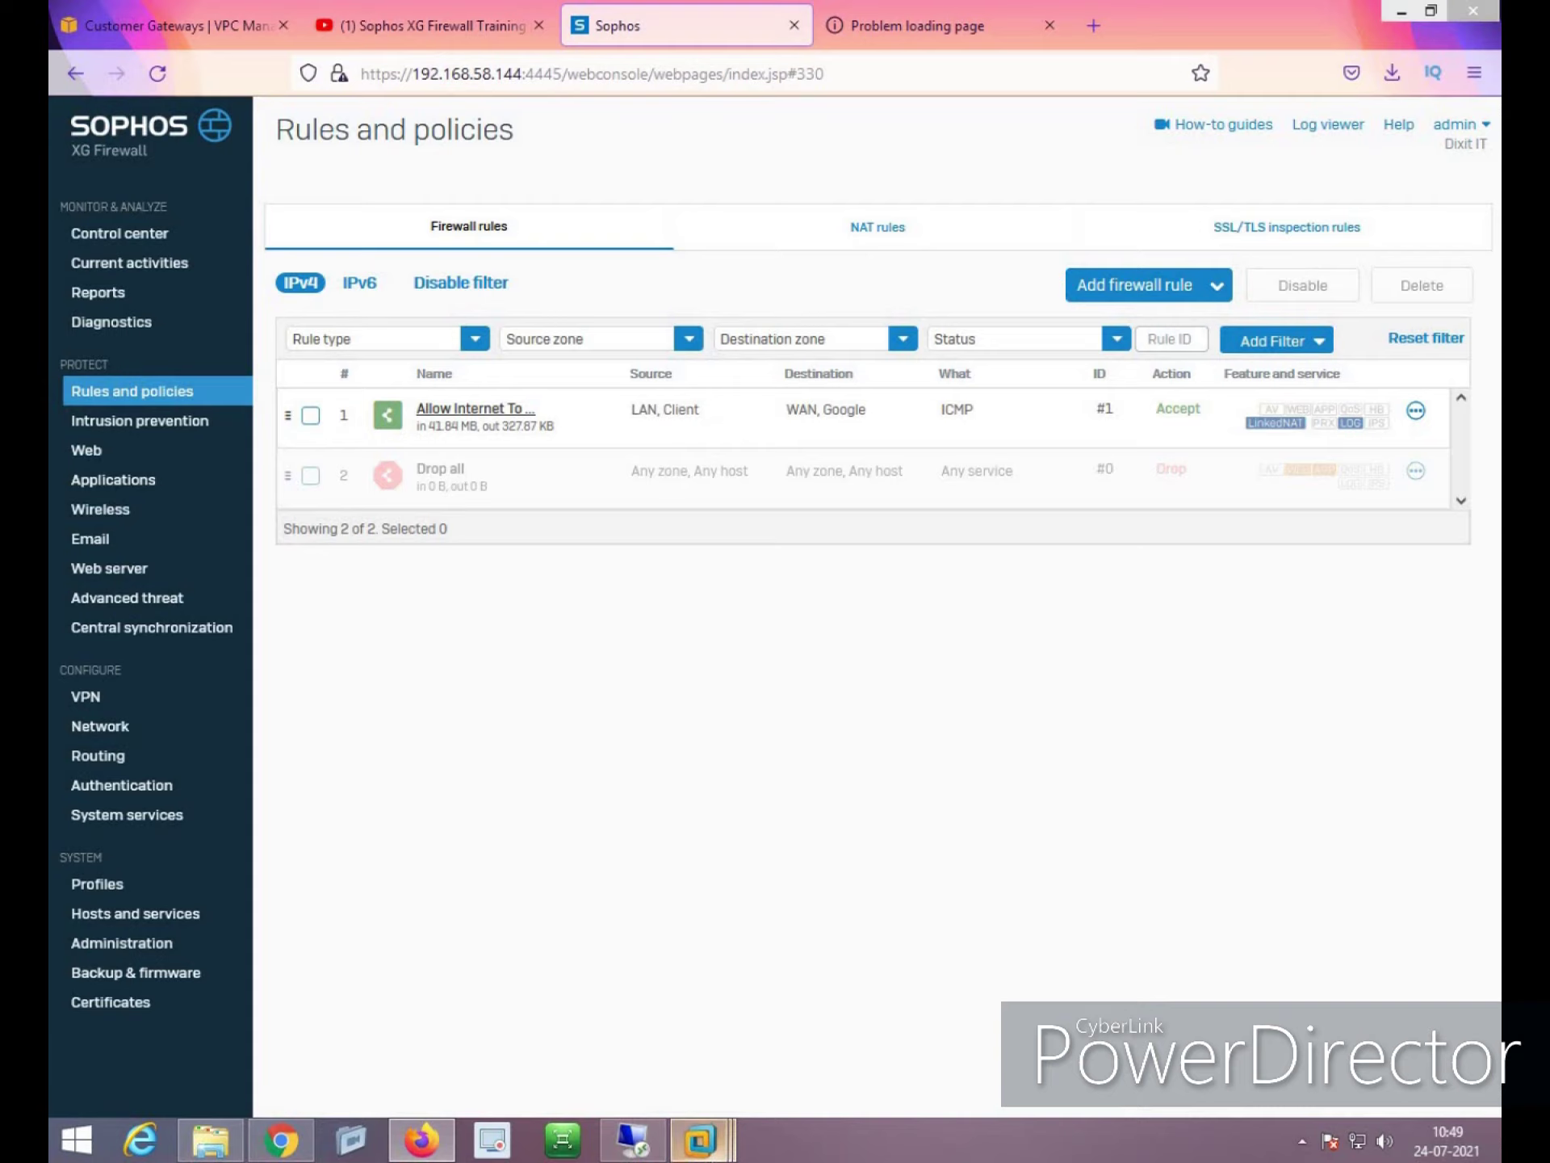
Check the continuous ping to 8.8.8.8 on the Sophos-Client Machine in VMware Workstation
mouse_move(699, 1139)
click(912, 990)
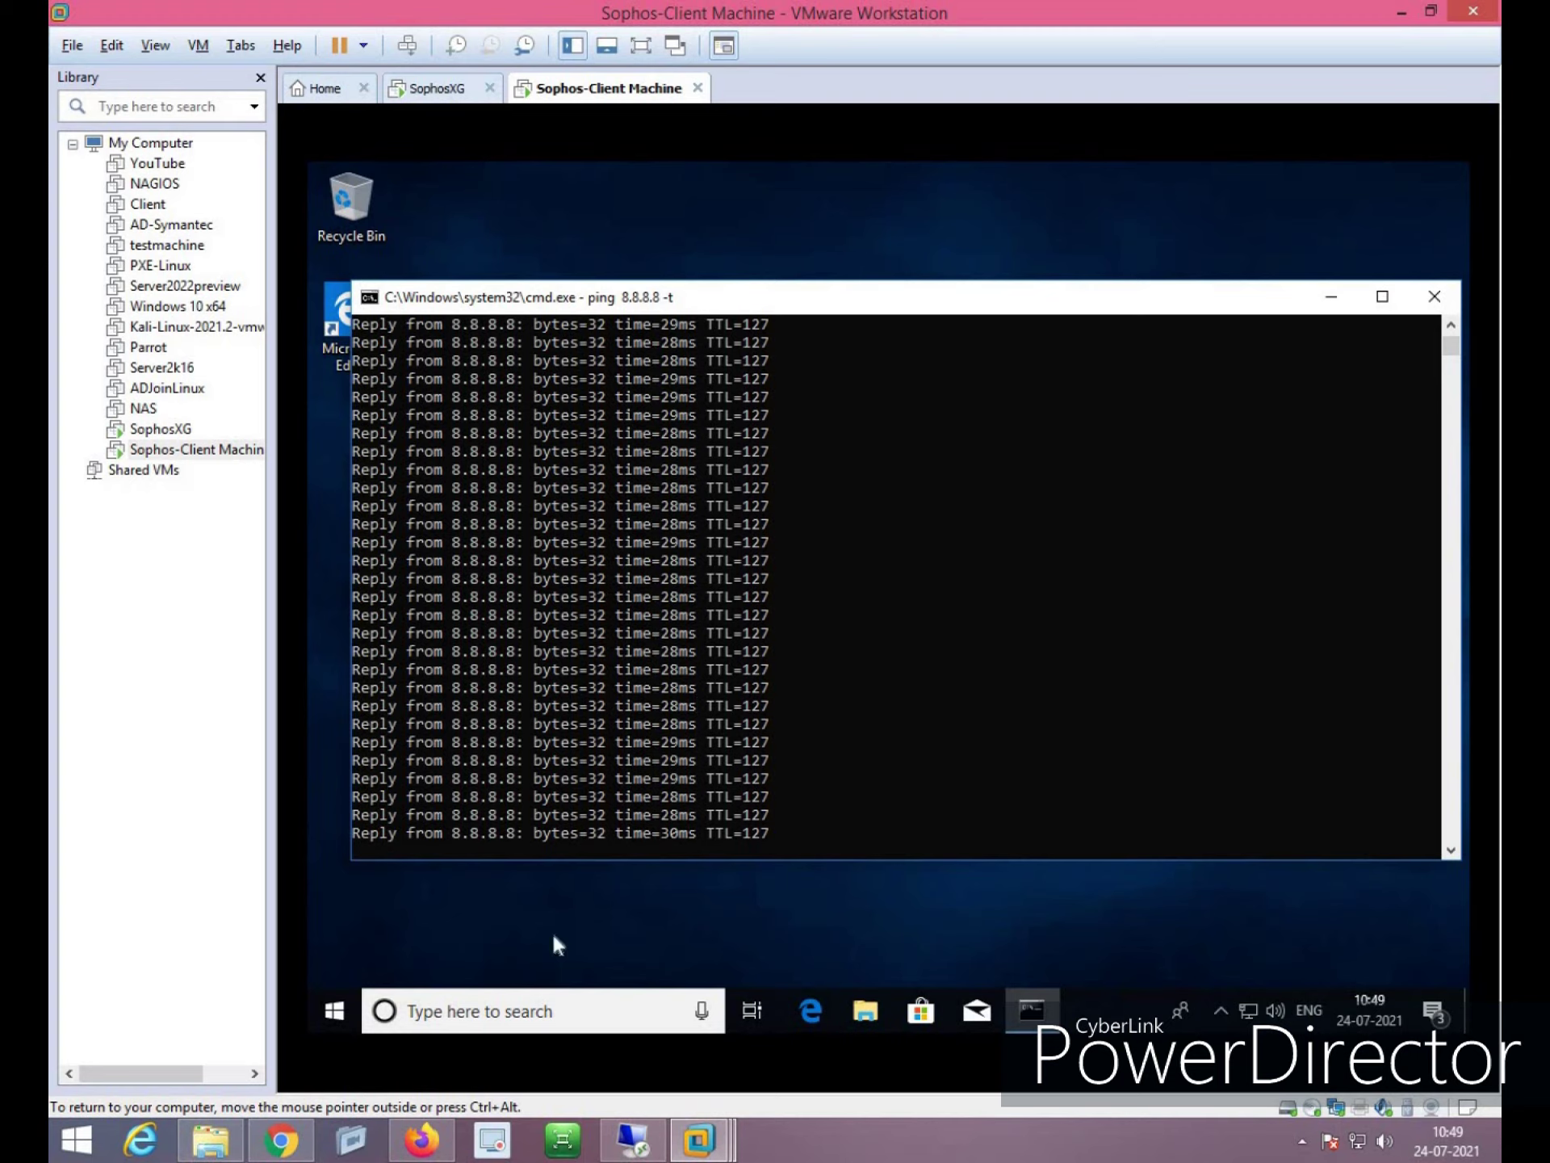
Return to the Sophos console in Firefox and open the Allow Internet To Client rule at its destination and services settings
click(399, 1154)
click(470, 413)
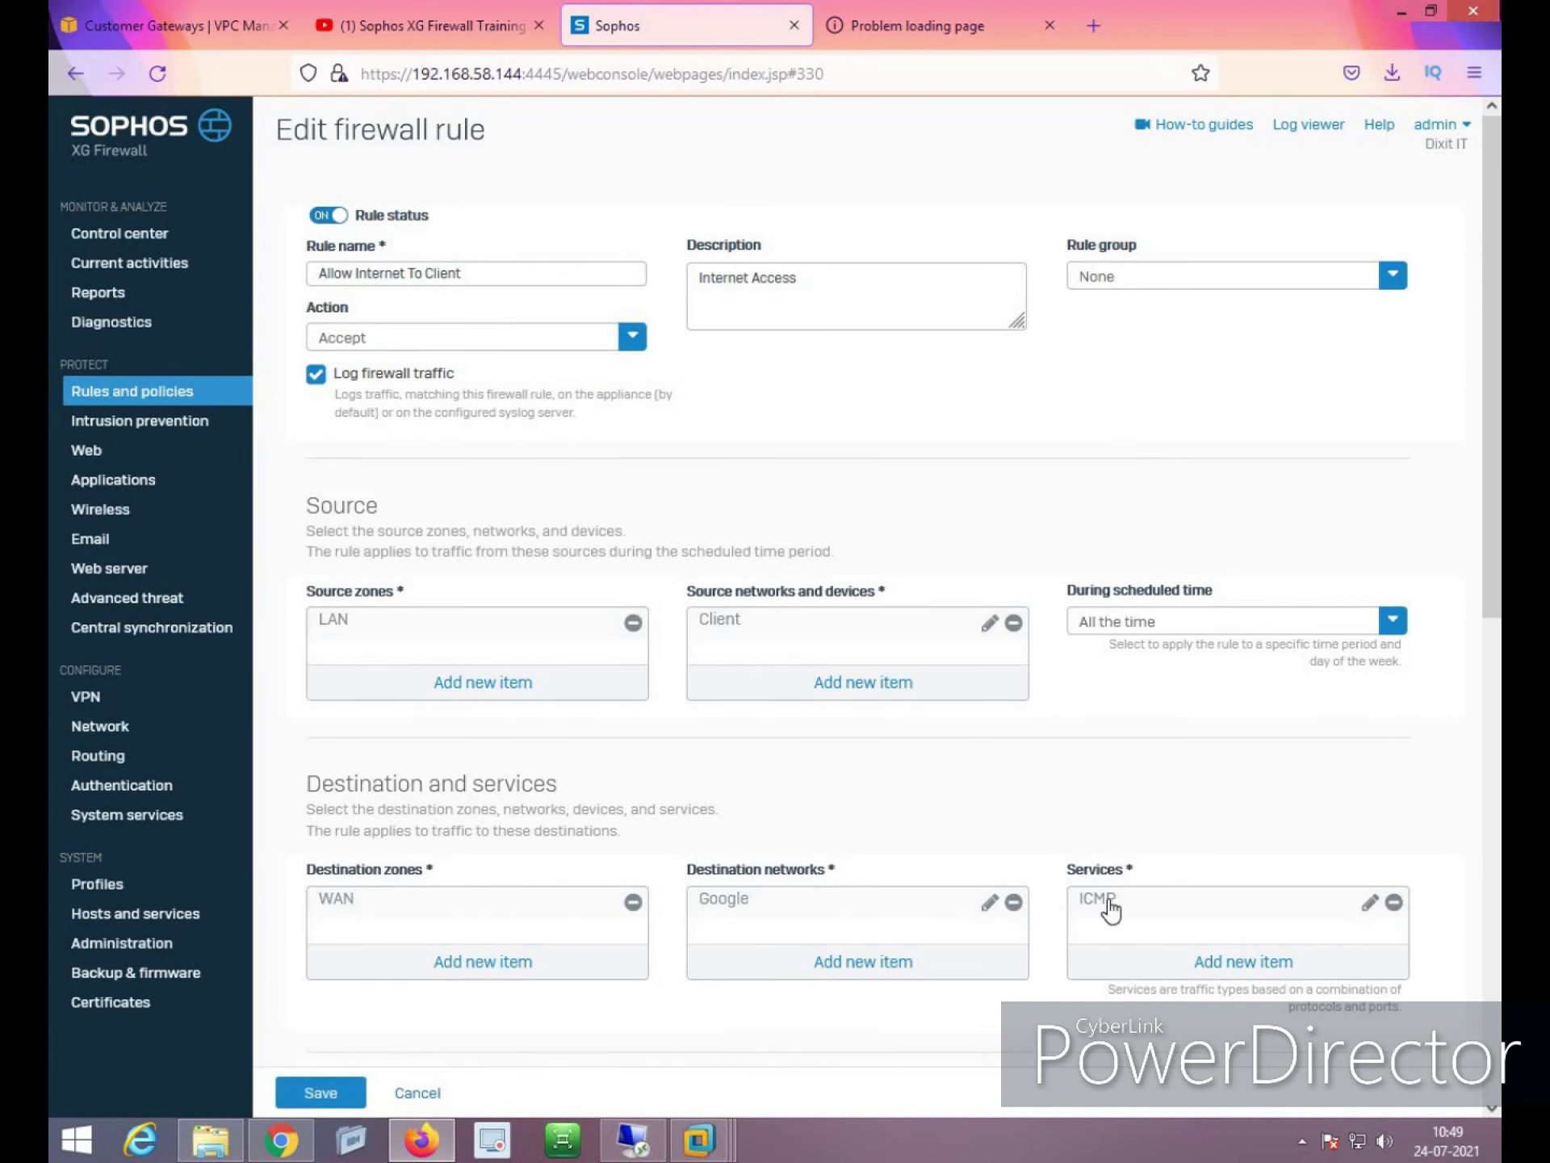
scroll(1110, 908, down, 2)
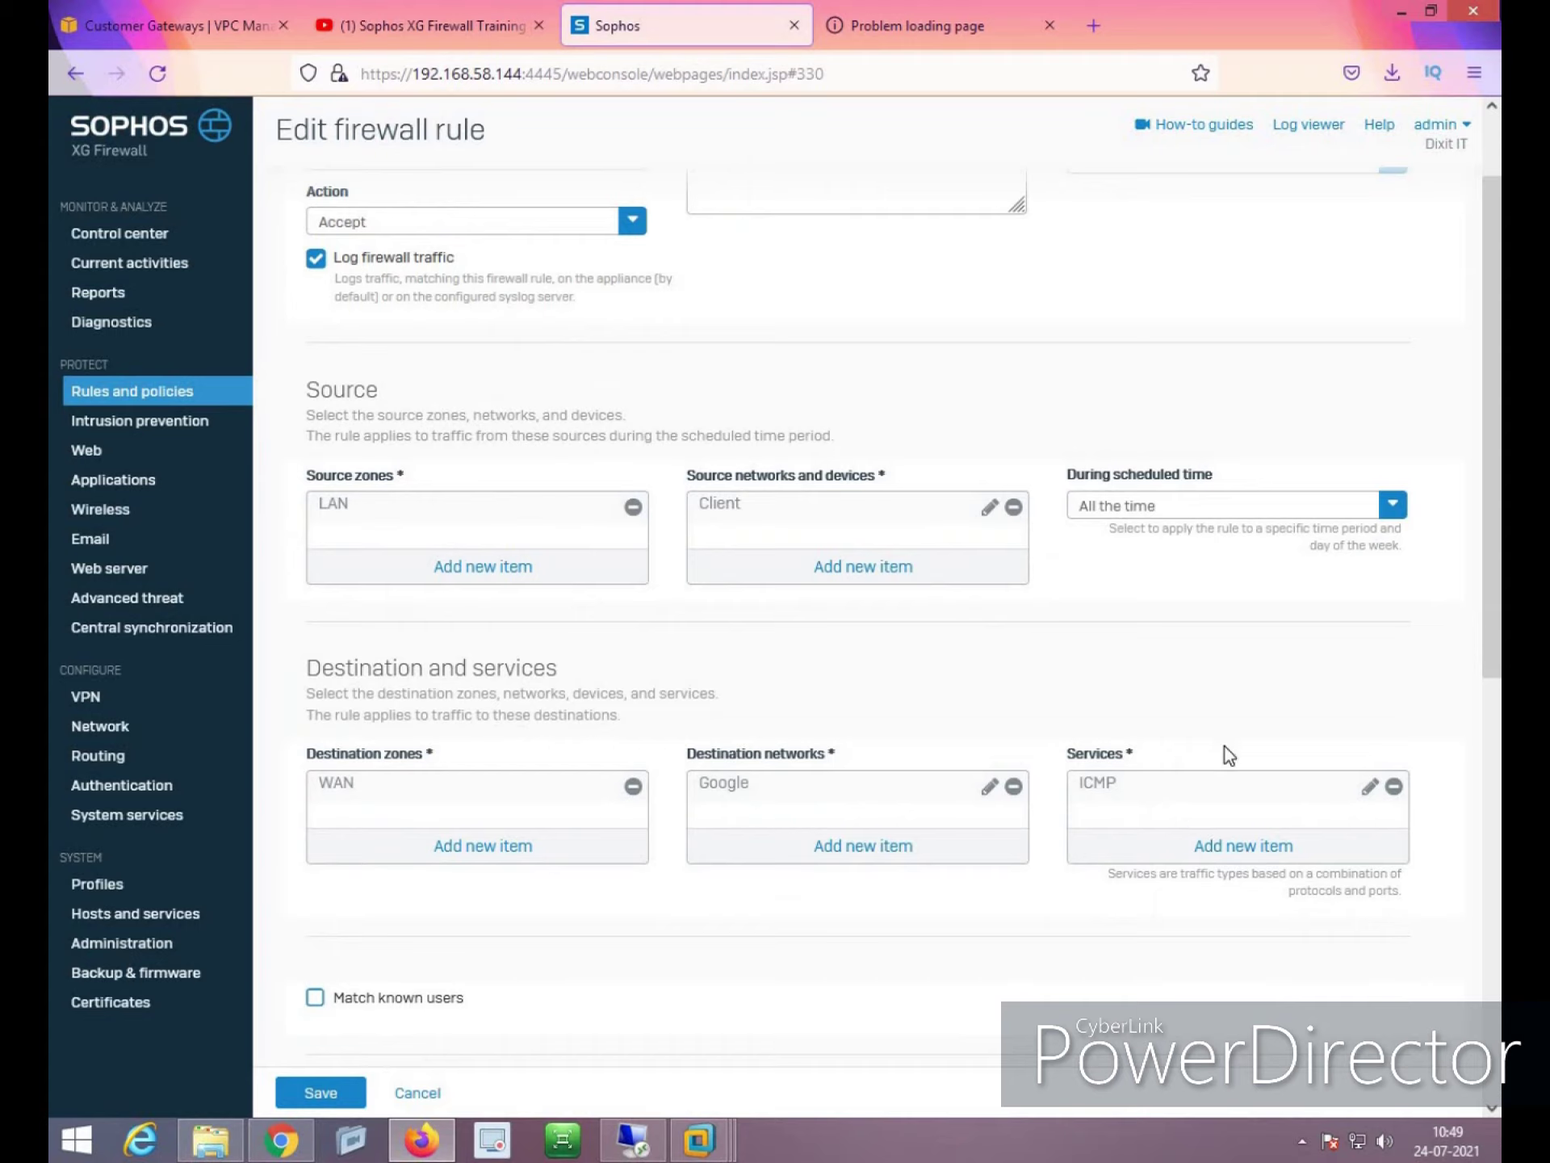